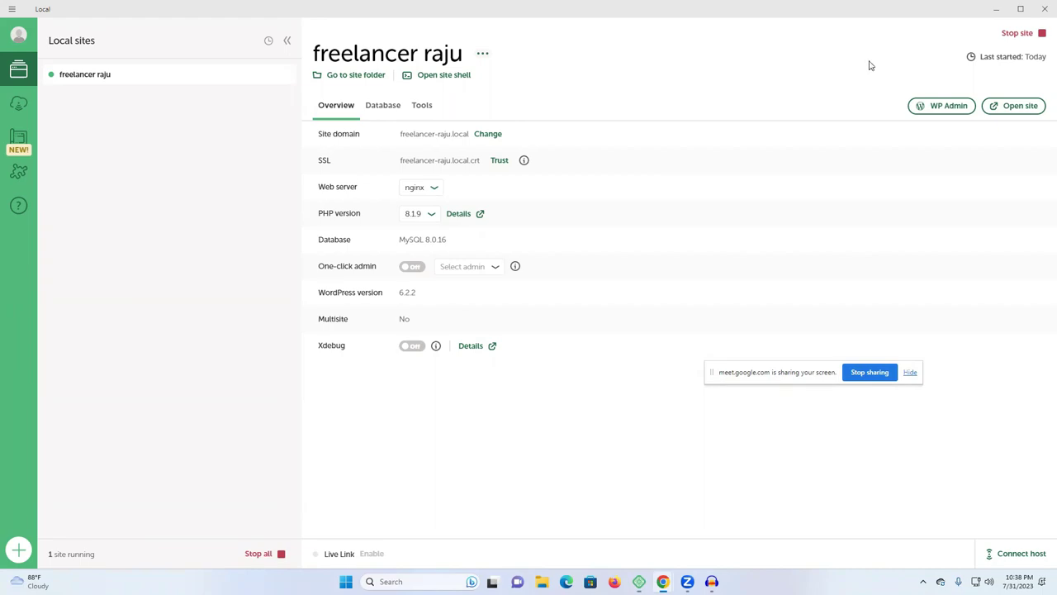
Open the WordPress admin dashboard of the running local site from Local.
click(996, 9)
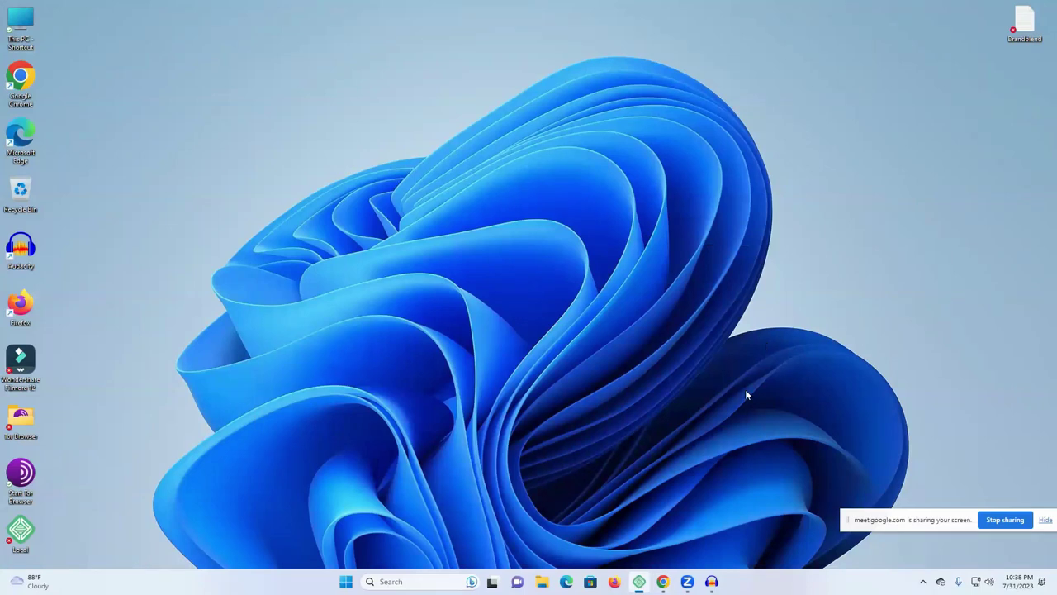
click(638, 582)
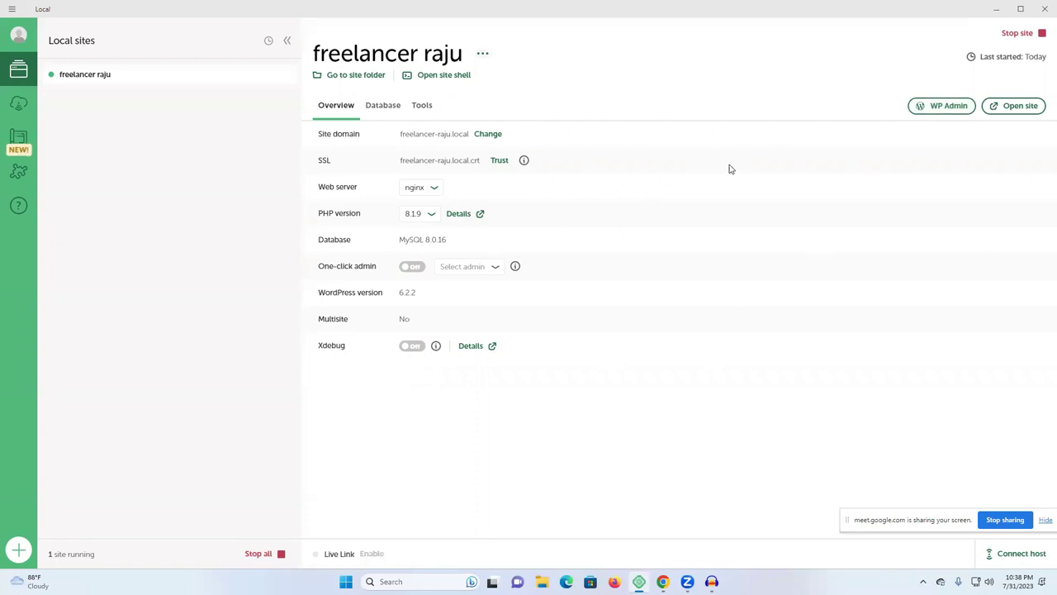
click(938, 110)
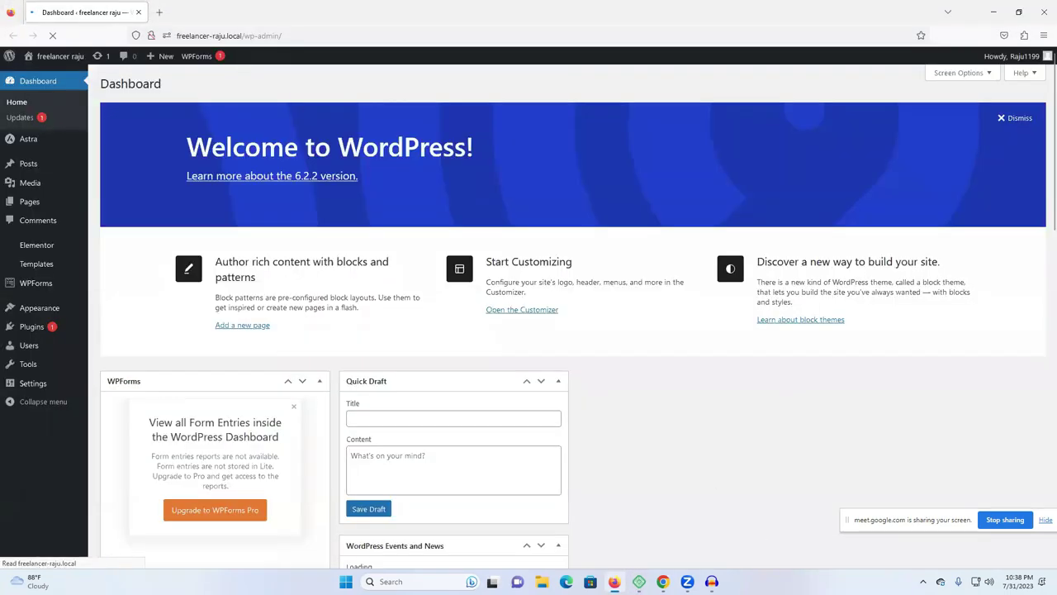
Switch to the Google Meet call in Chrome, admit the waiting participant and return to the WordPress dashboard.
mouse_move(662, 581)
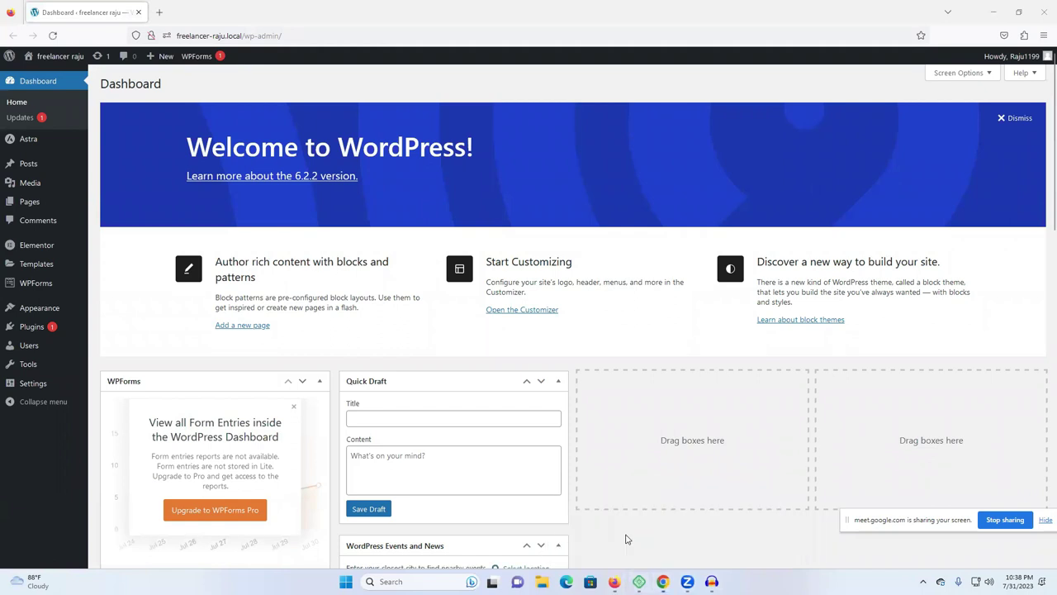
click(627, 538)
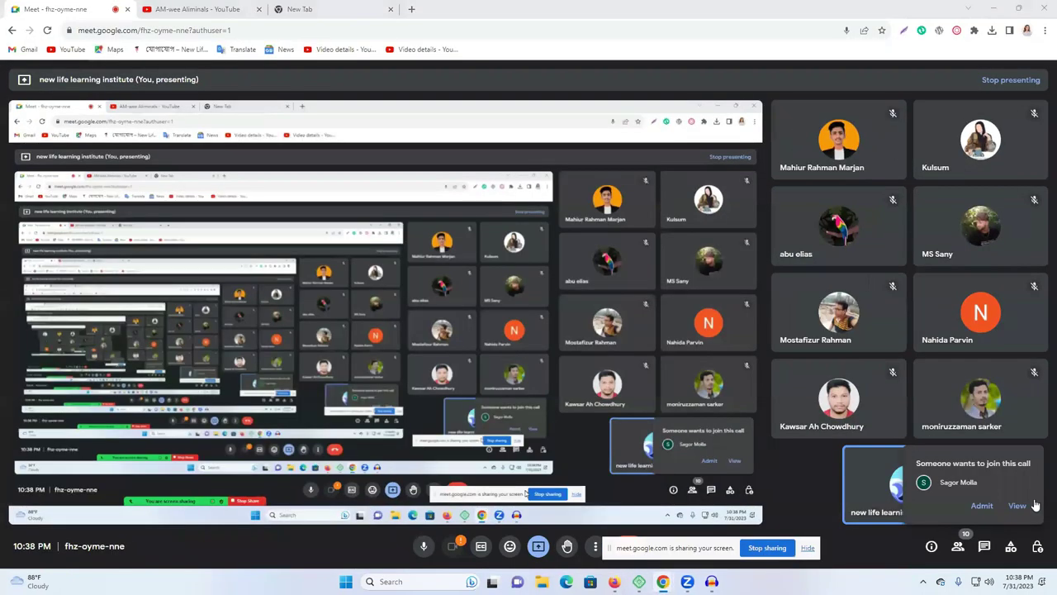
click(982, 505)
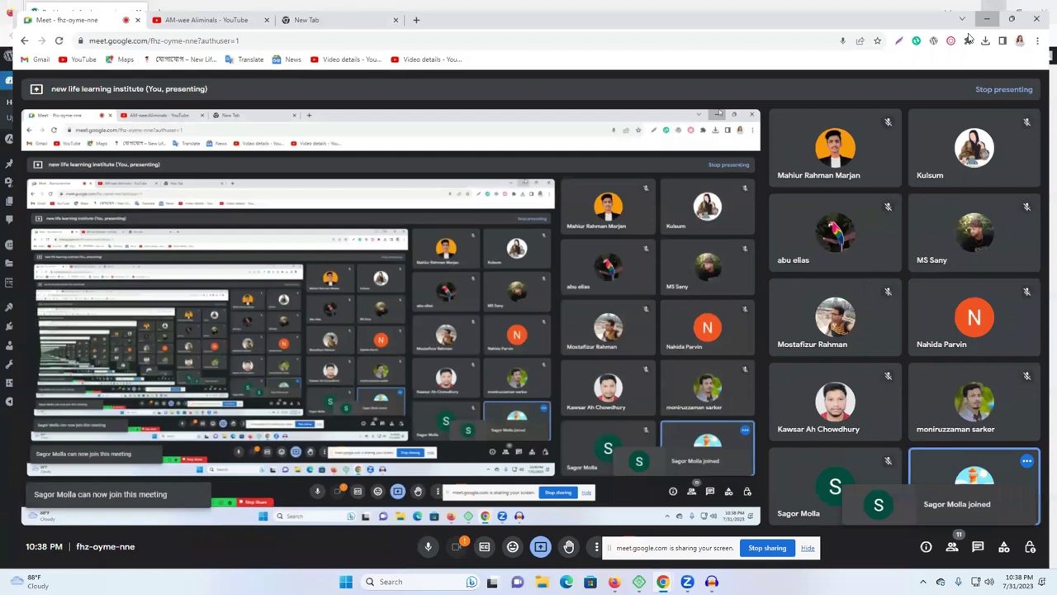
click(993, 8)
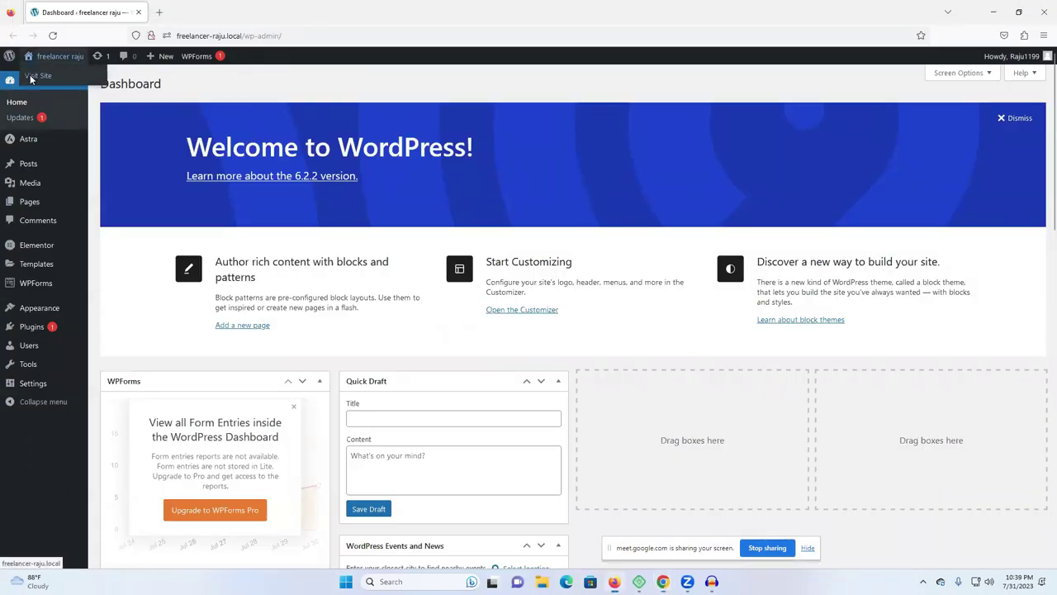
Open the site's front end in a new browser tab from the WordPress dashboard.
right_click(31, 78)
click(50, 84)
click(172, 6)
click(82, 12)
click(186, 12)
click(76, 10)
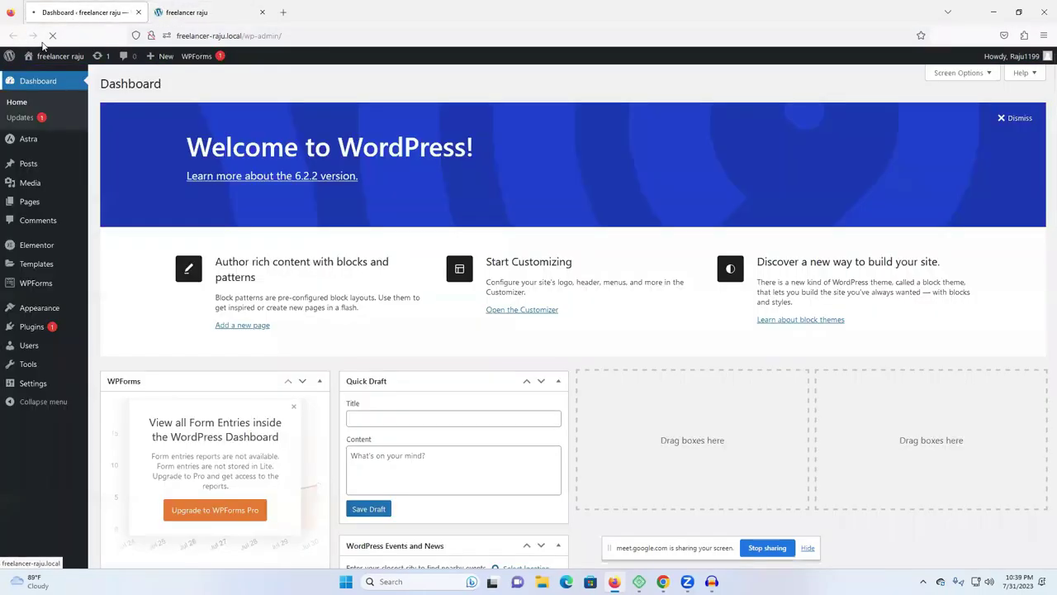
click(166, 10)
click(72, 9)
click(207, 10)
click(102, 8)
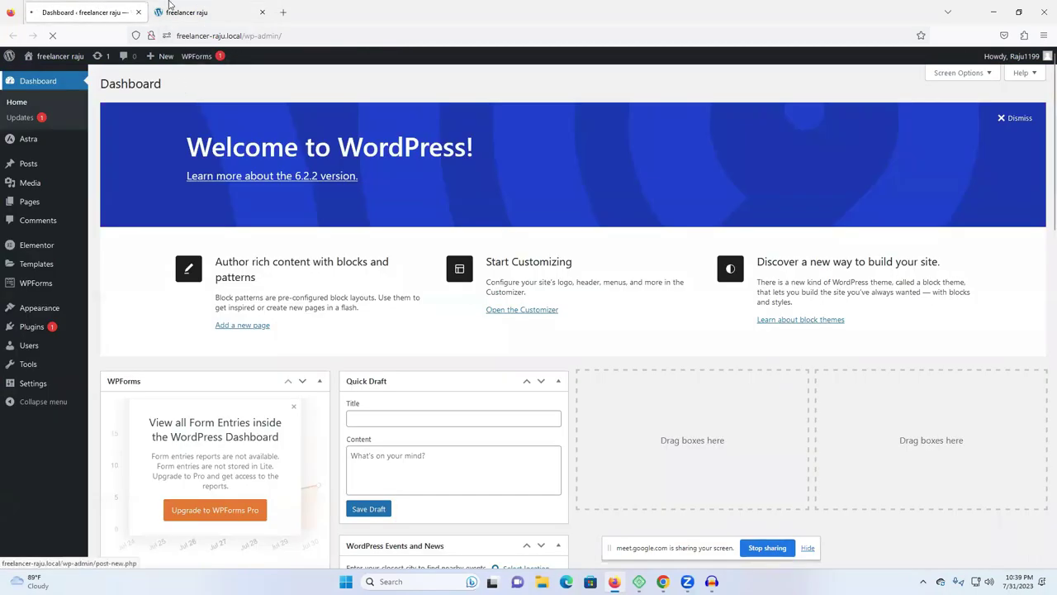
click(186, 7)
click(64, 9)
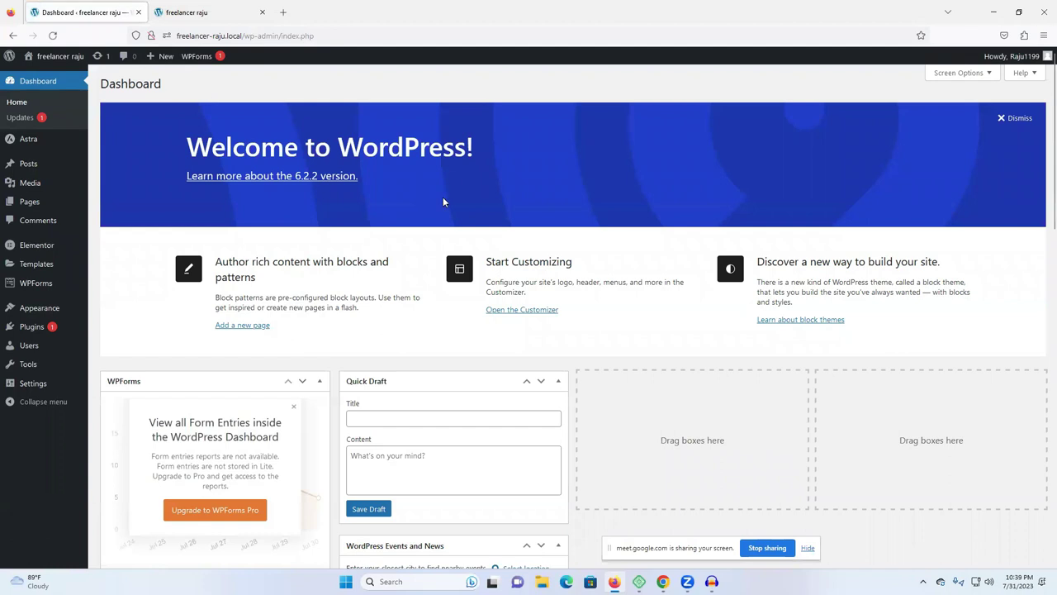
Look through the site's home page from the header to the About Us section and close its tab.
click(231, 13)
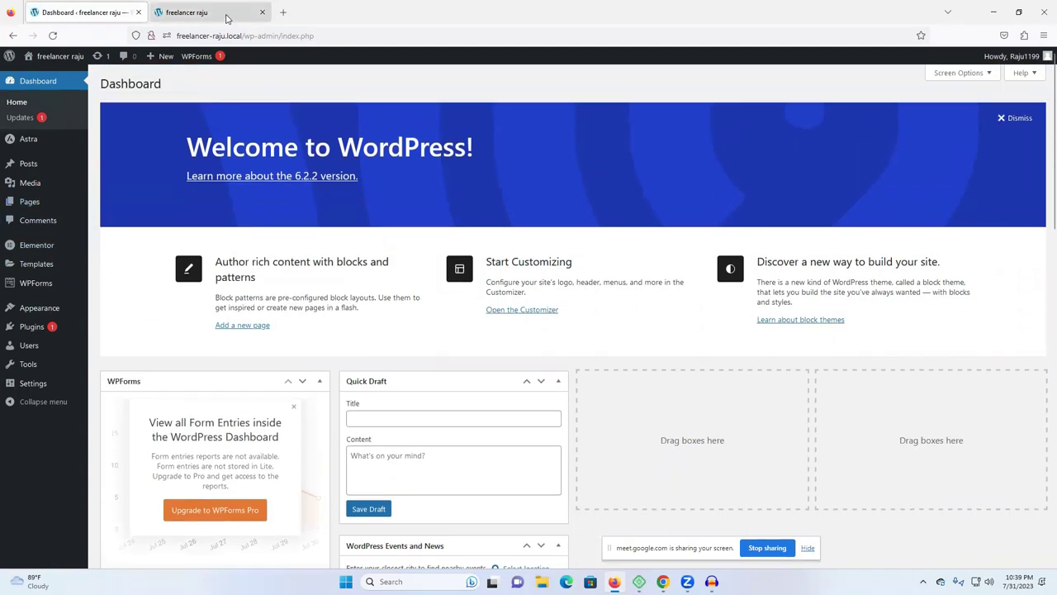
scroll(859, 293, down, 5)
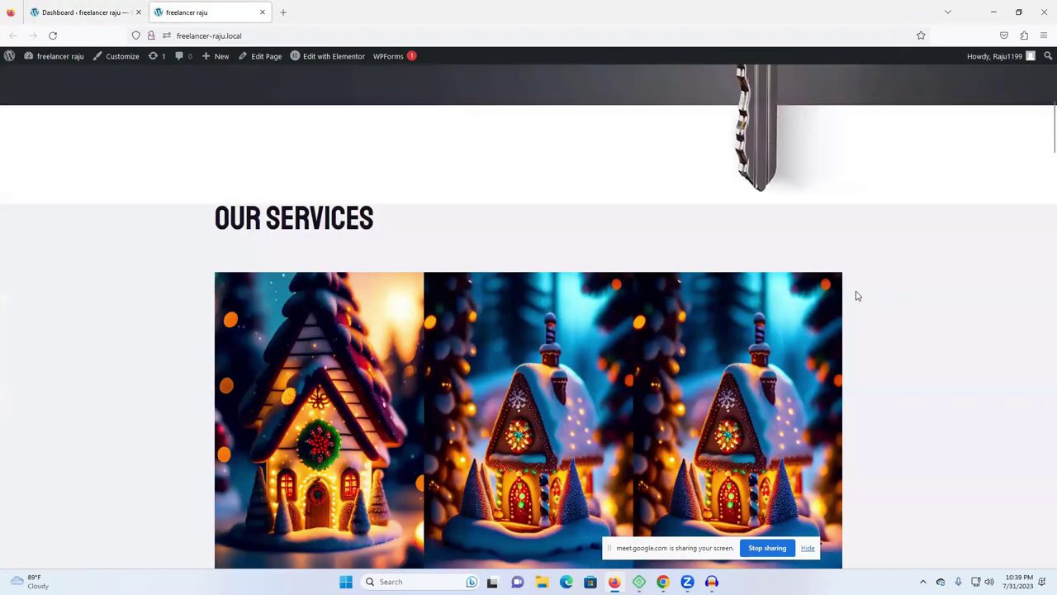
scroll(856, 296, down, 10)
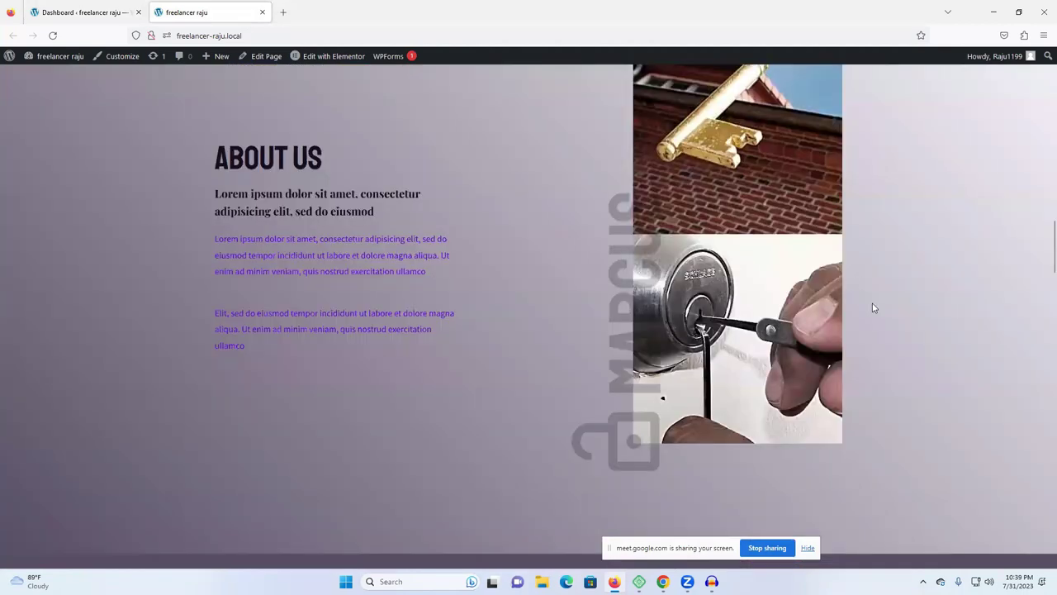
scroll(874, 308, up, 5)
scroll(883, 290, up, 10)
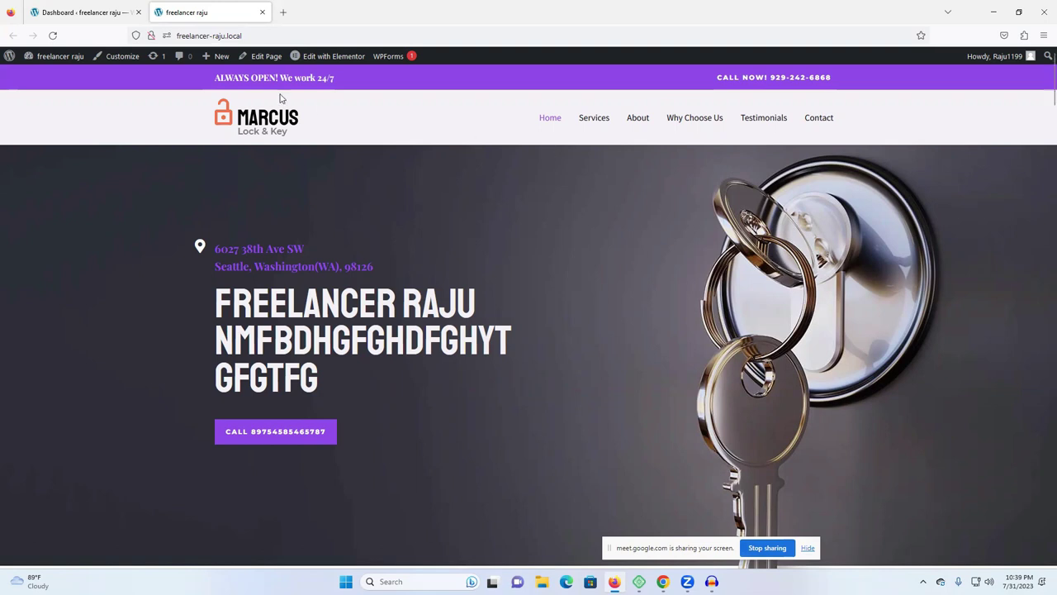
click(115, 15)
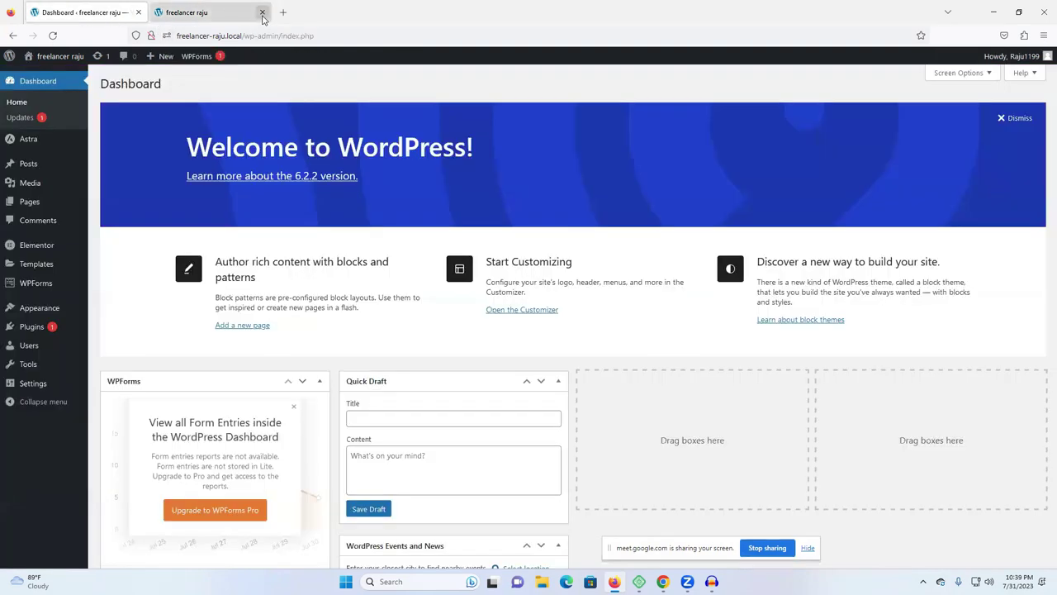
click(263, 12)
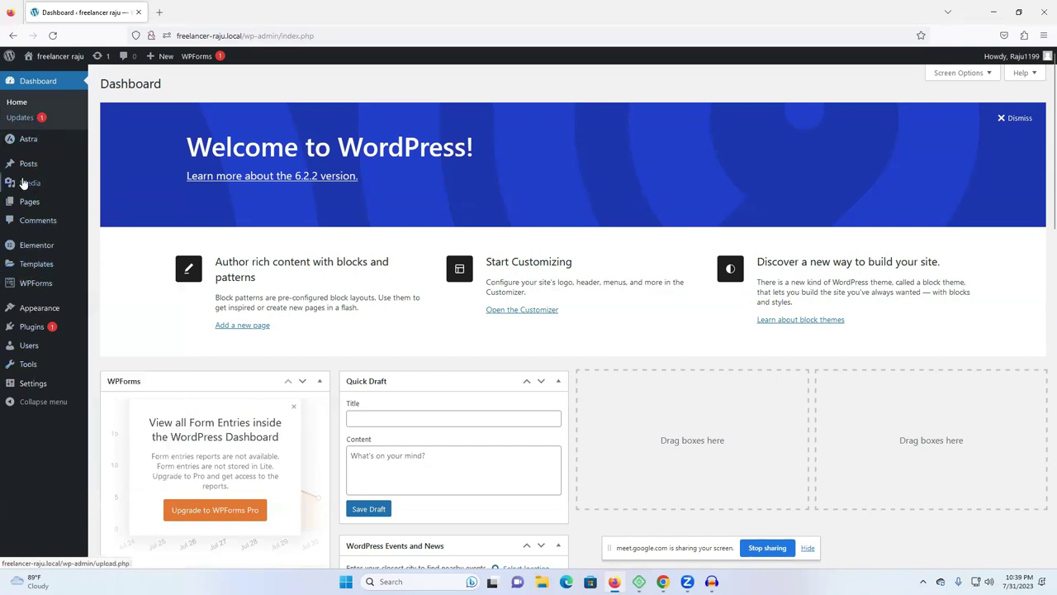
Open the list of installed WordPress themes.
mouse_move(33, 311)
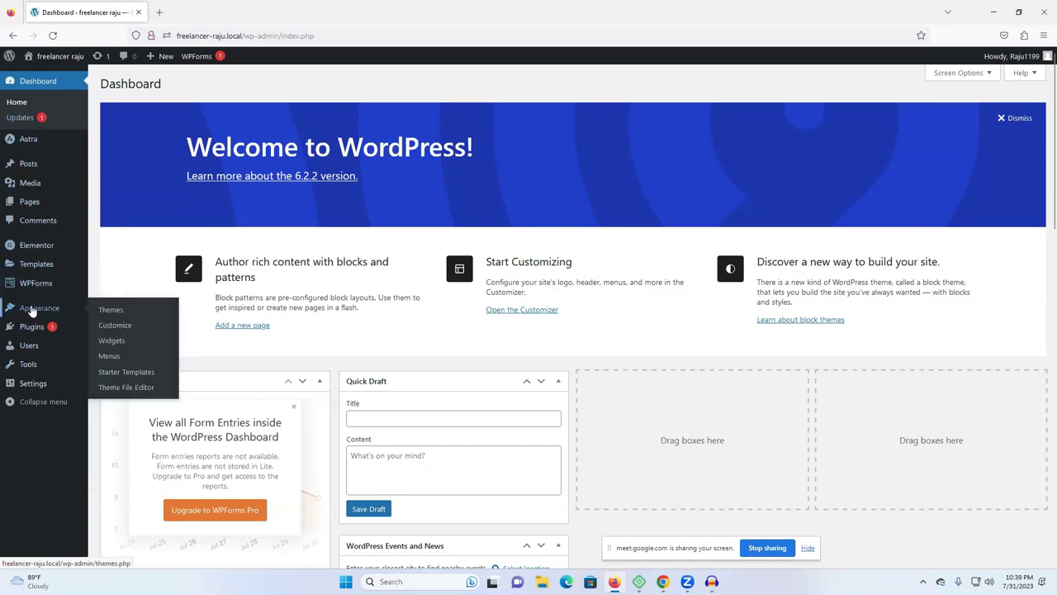
click(34, 310)
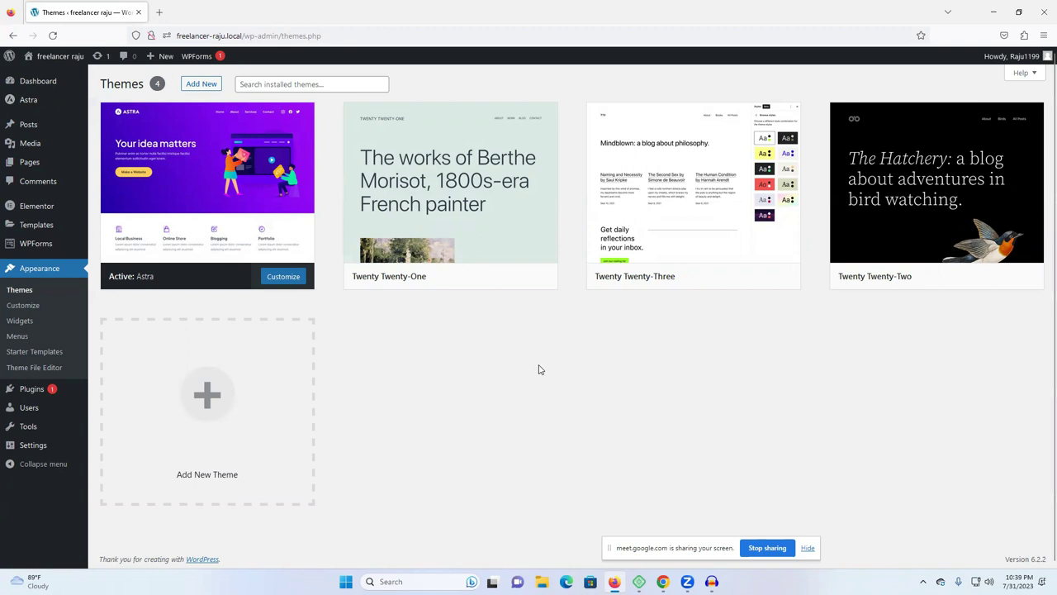
mouse_move(34, 400)
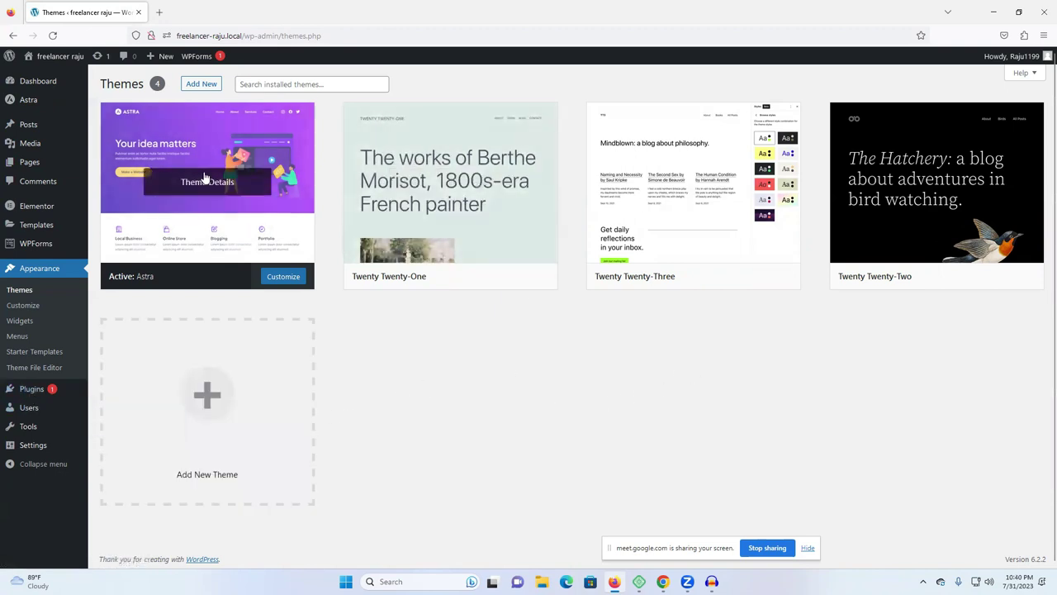
Open the front end in a new tab, examine its home page sections and return to the installed themes.
right_click(47, 80)
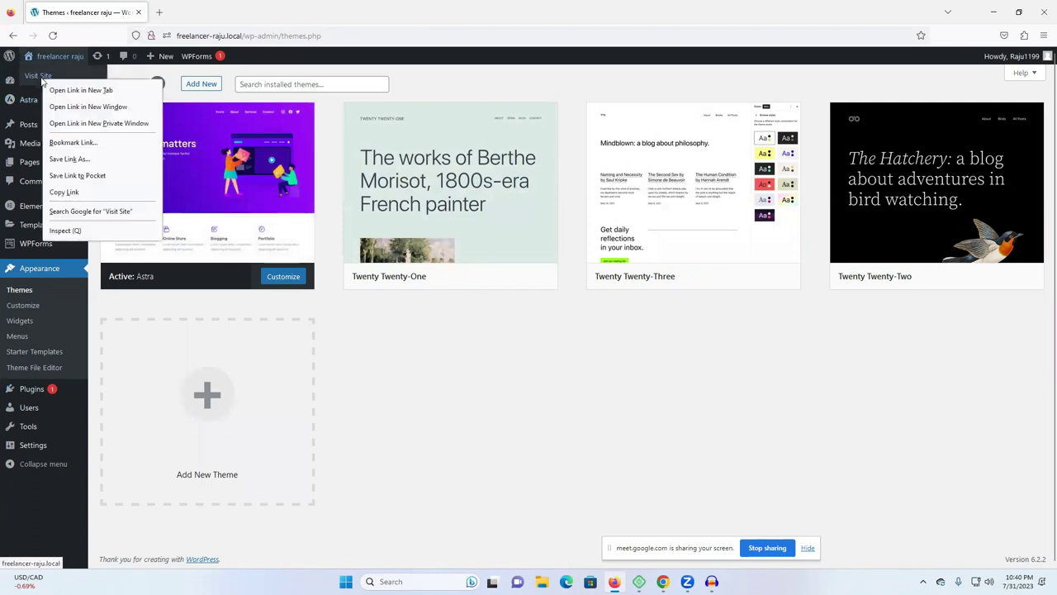
click(83, 87)
click(182, 12)
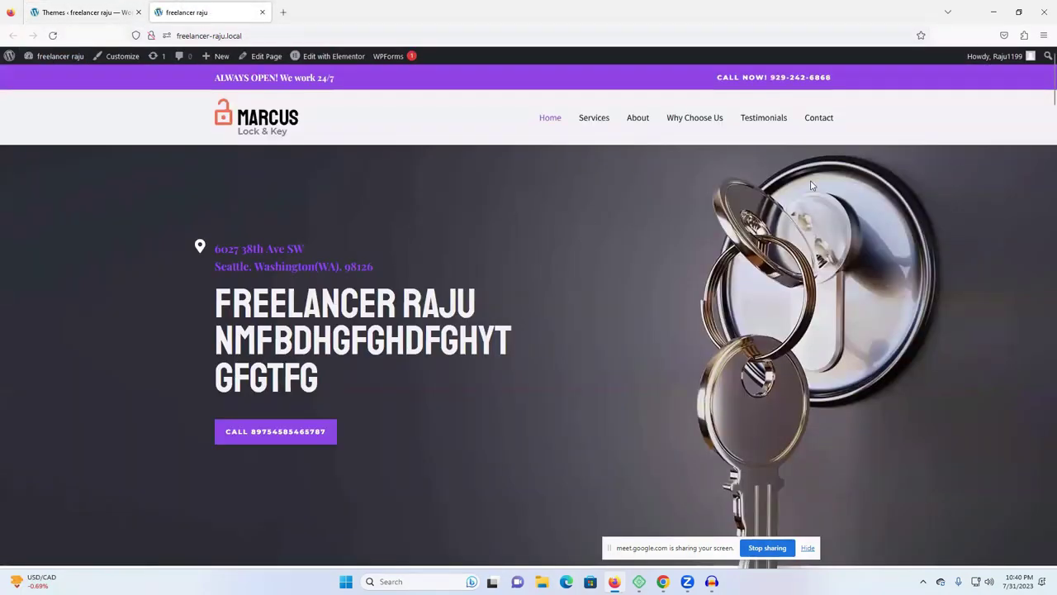
scroll(553, 219, down, 10)
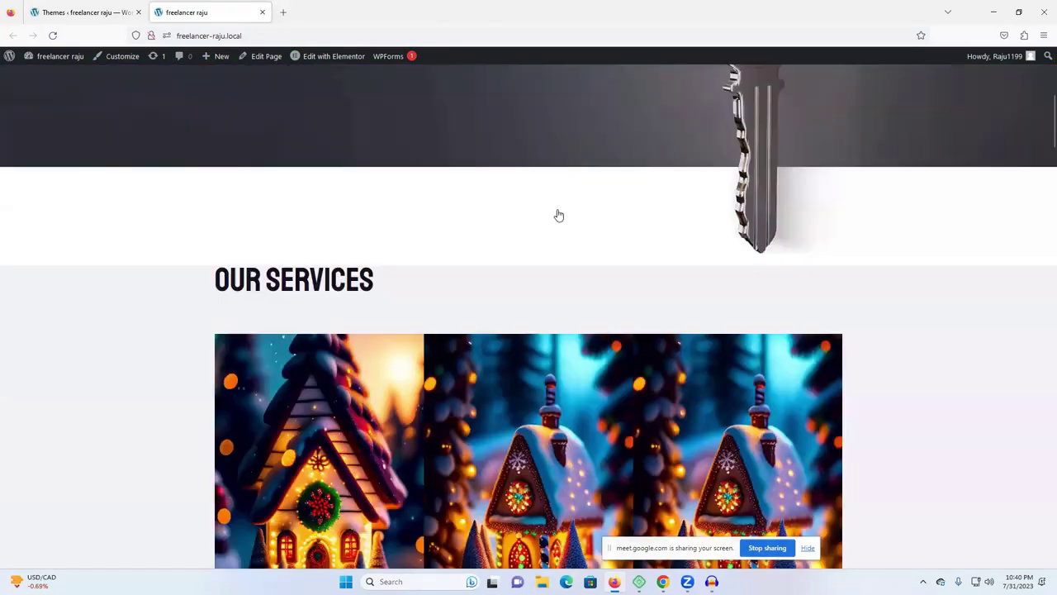
scroll(558, 215, up, 5)
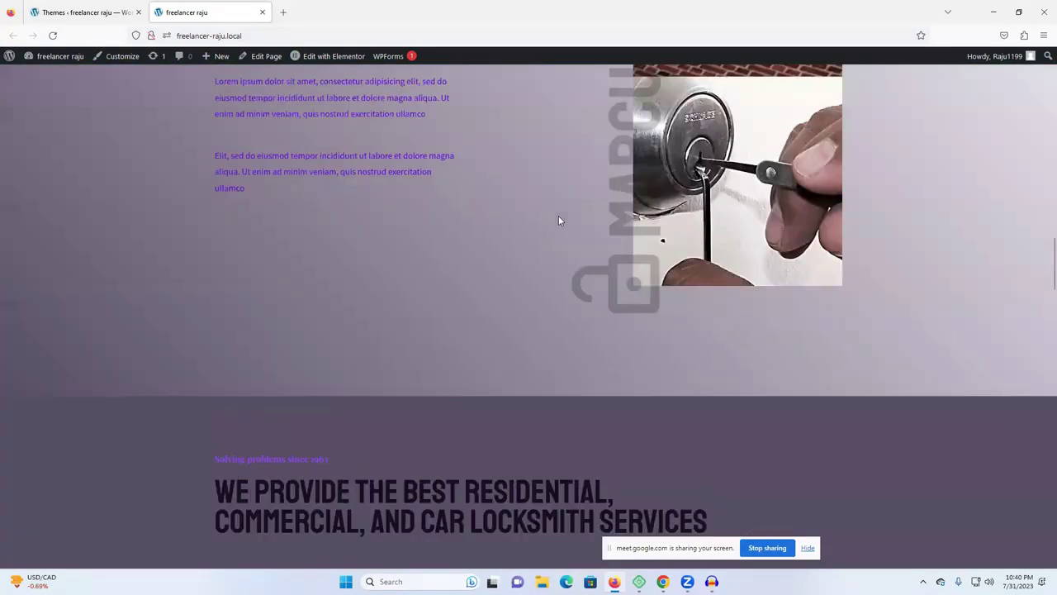
scroll(562, 223, down, 3)
scroll(124, 62, up, 3)
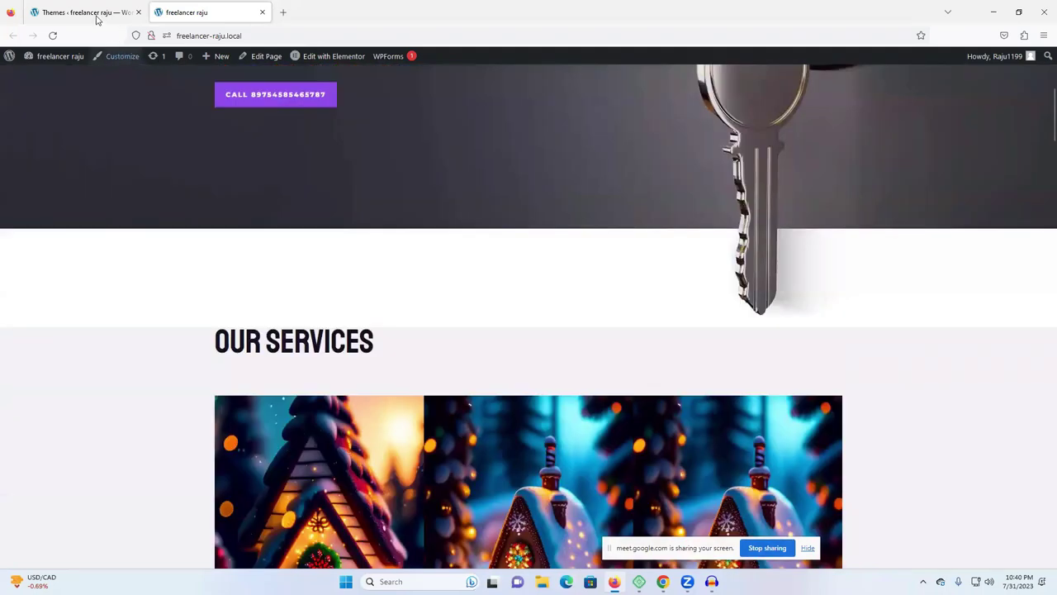
click(95, 13)
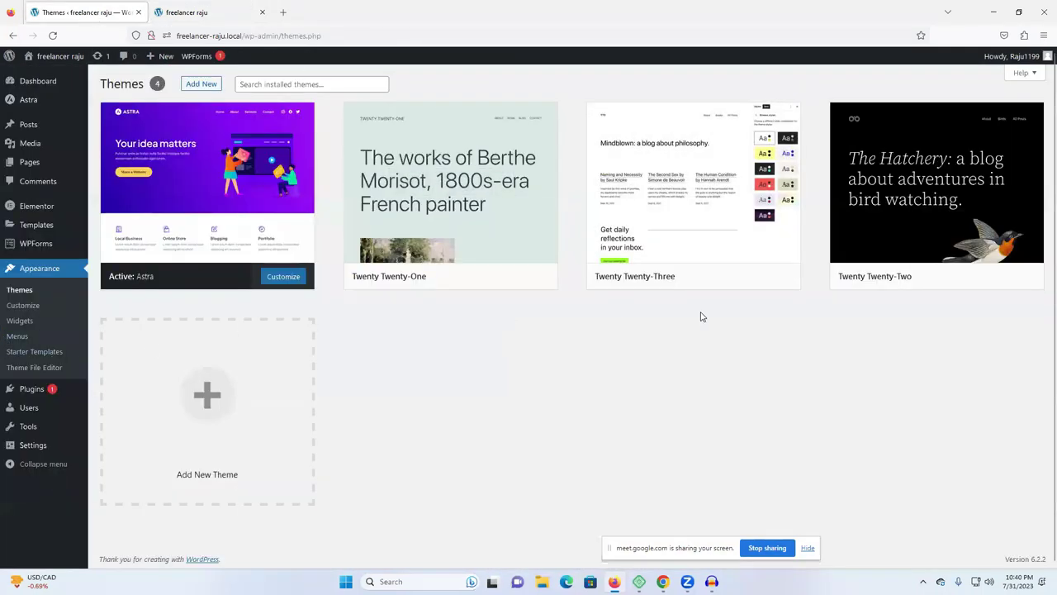
click(176, 12)
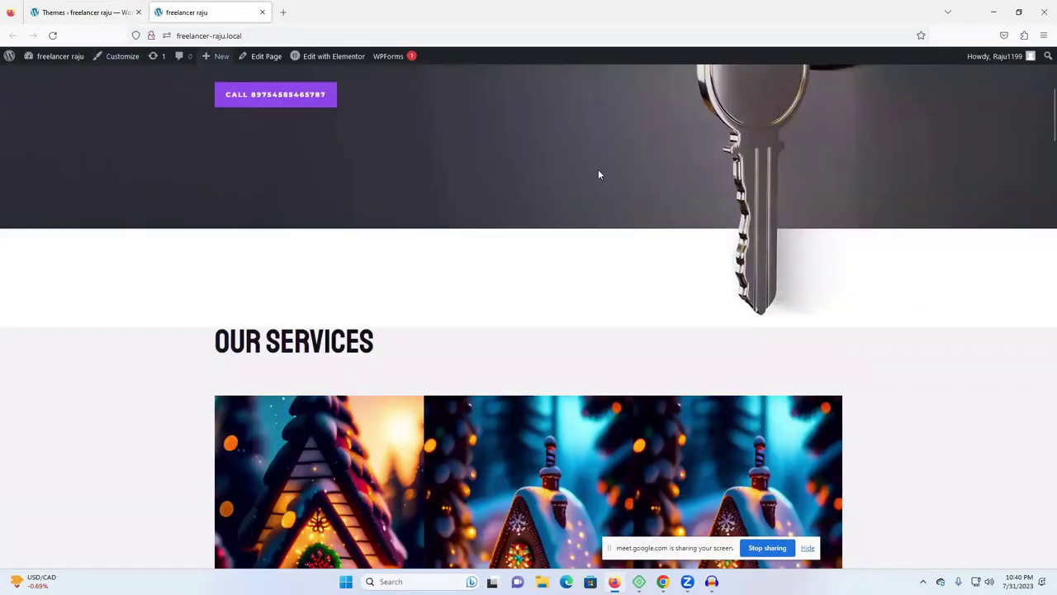
click(99, 12)
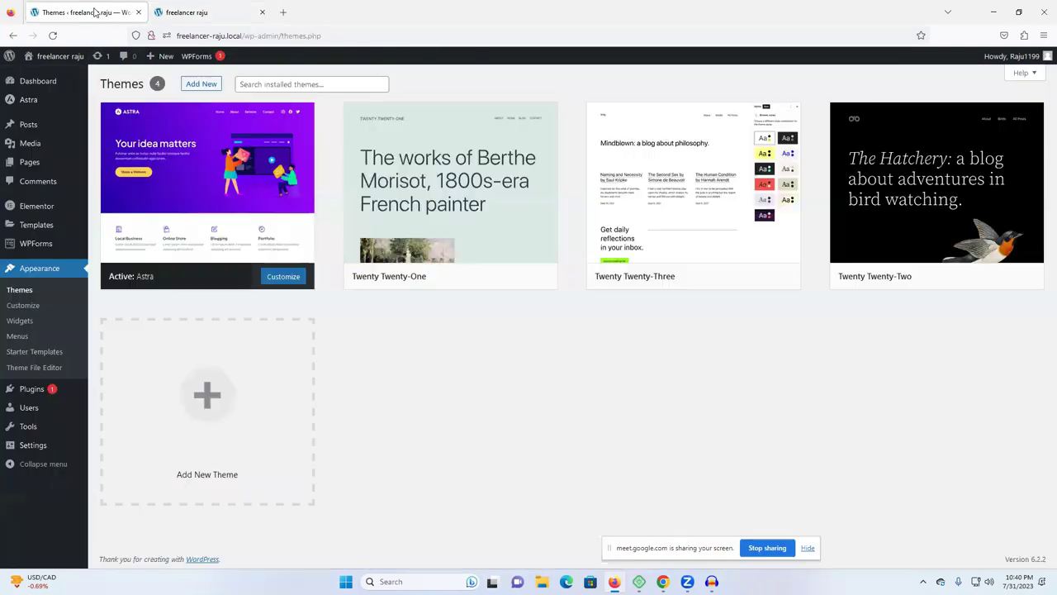
Open the Add Plugins page from the installed plugins and look through the Featured plugins.
click(33, 398)
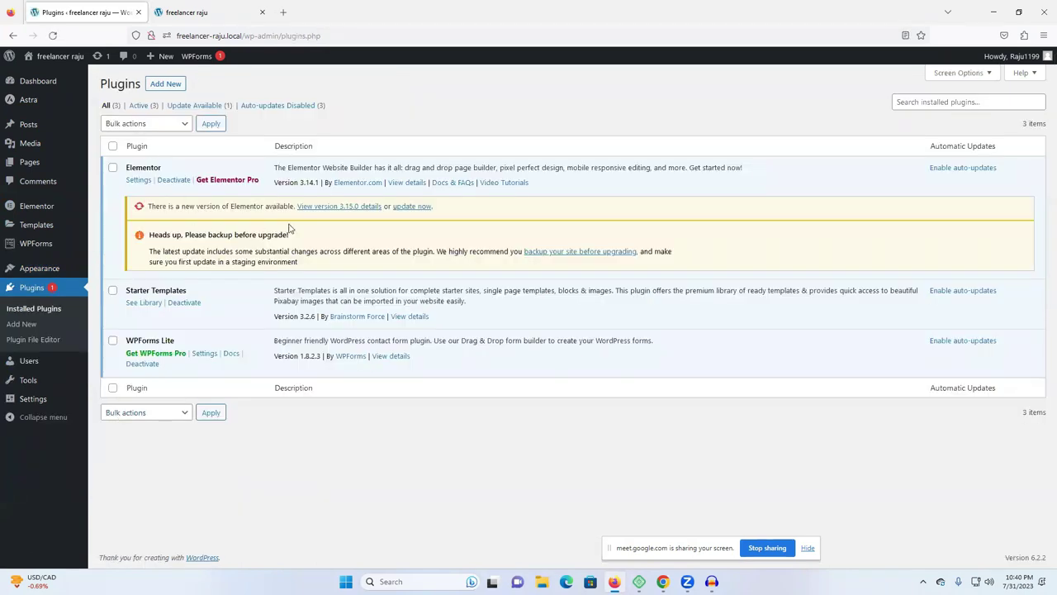
click(160, 88)
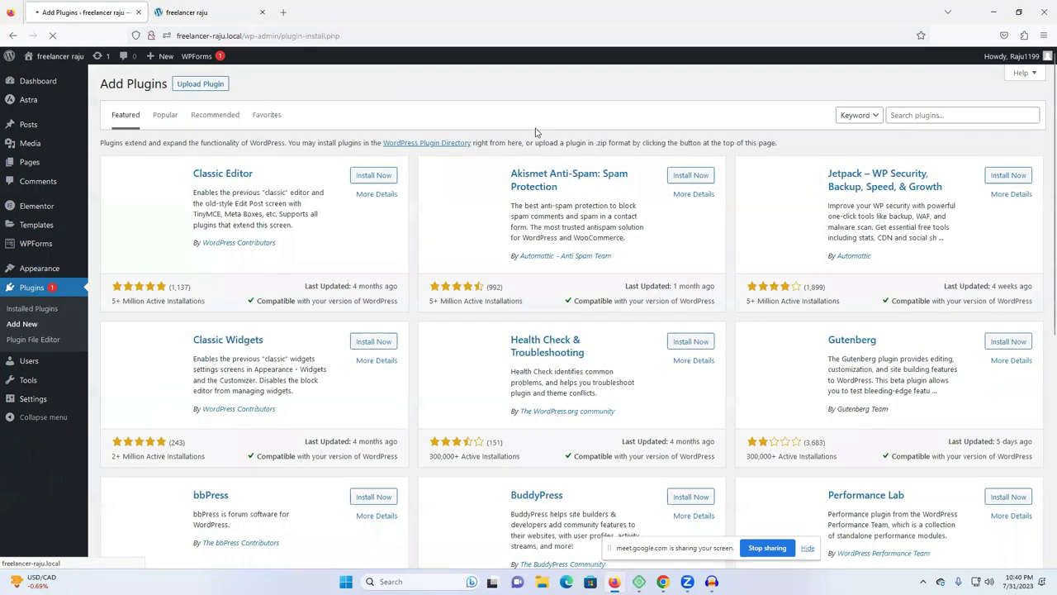
scroll(558, 268, down, 3)
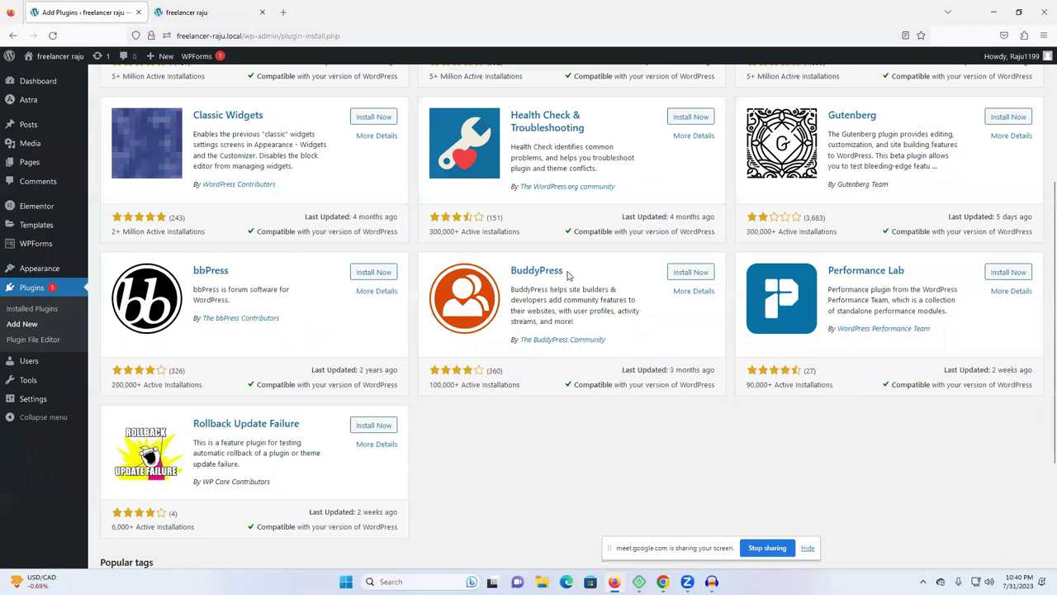
scroll(559, 275, up, 3)
Display the Popular plugins and browse through the available listings.
click(167, 118)
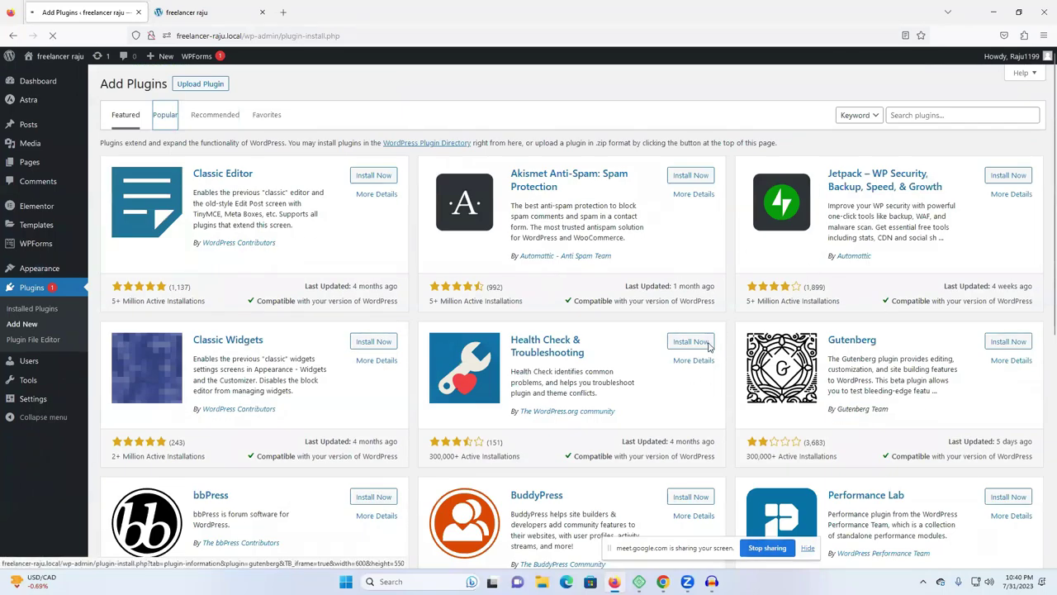
scroll(413, 378, down, 4)
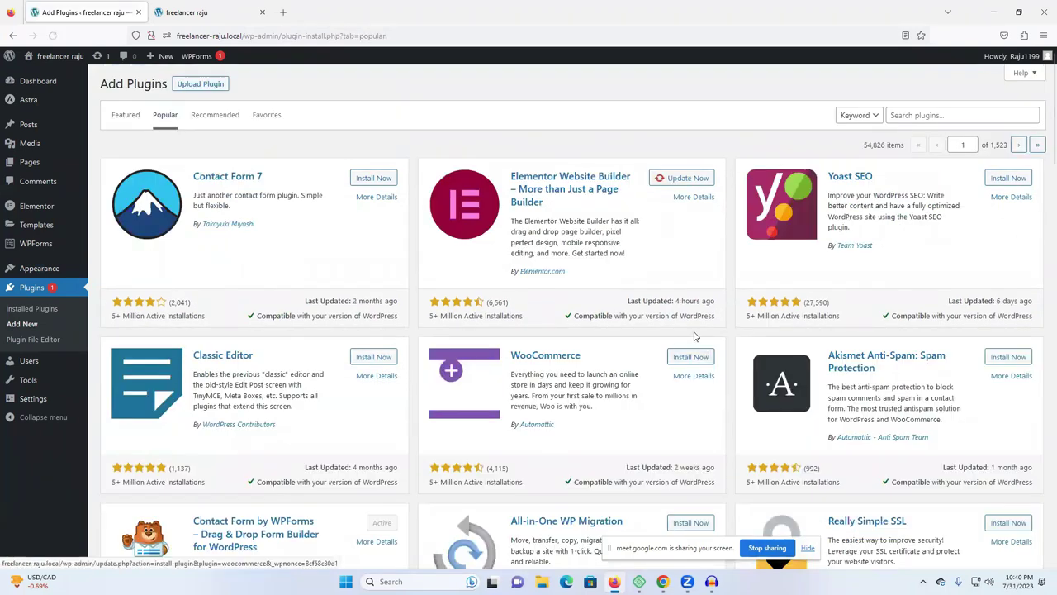
scroll(903, 275, down, 10)
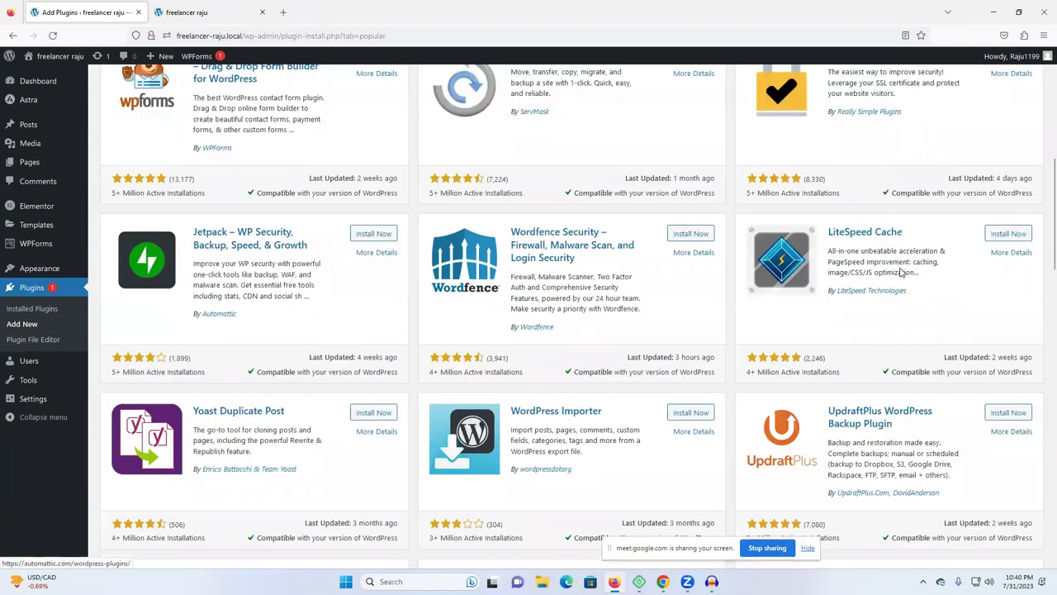
scroll(901, 268, down, 10)
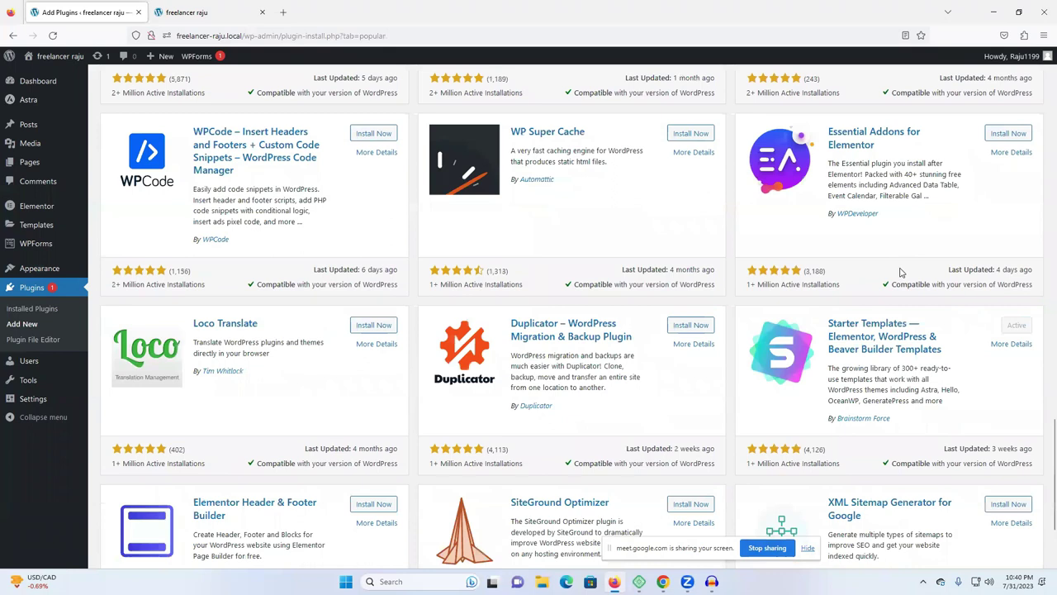
scroll(900, 272, down, 1)
scroll(900, 268, up, 9)
scroll(900, 272, down, 8)
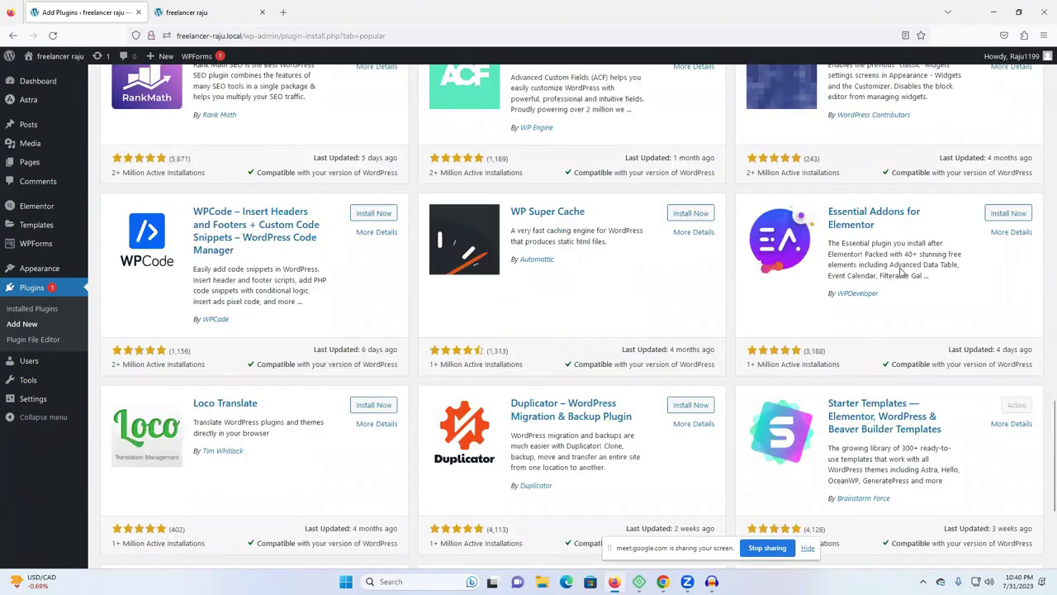
Browse the rest of the Popular plugins, examine the item and page totals, and return to the beginning of the list.
scroll(1043, 383, down, 3)
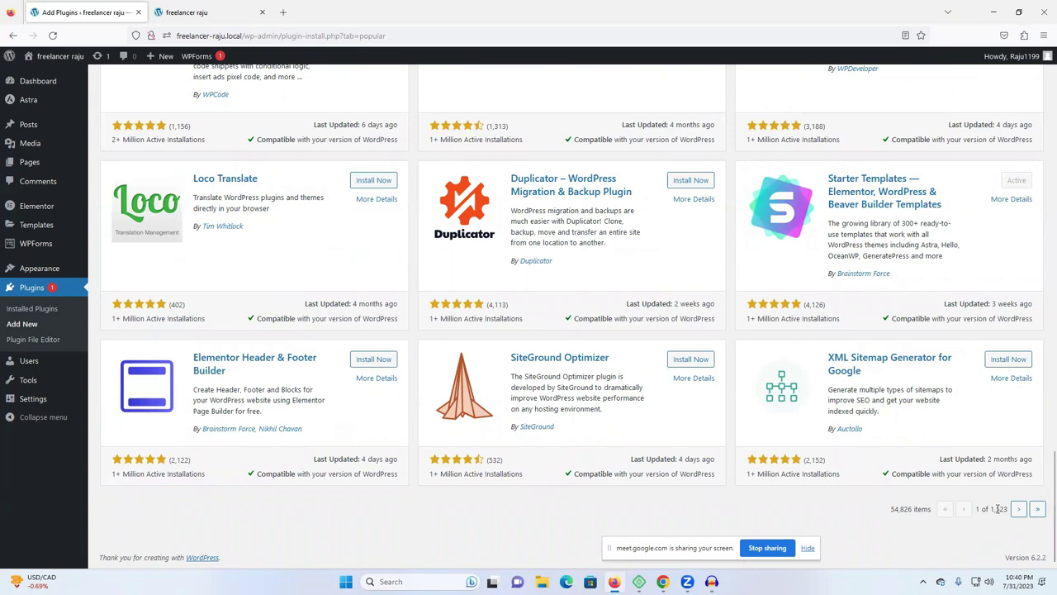
triple_click(997, 509)
click(904, 510)
double_click(904, 510)
scroll(537, 285, up, 5)
scroll(569, 294, up, 5)
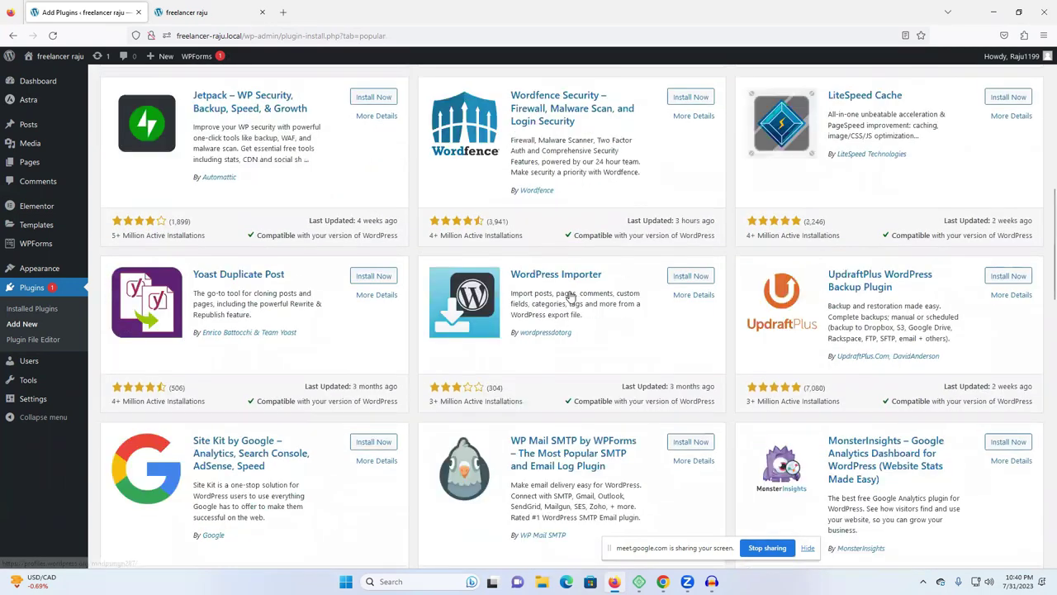
scroll(570, 295, up, 5)
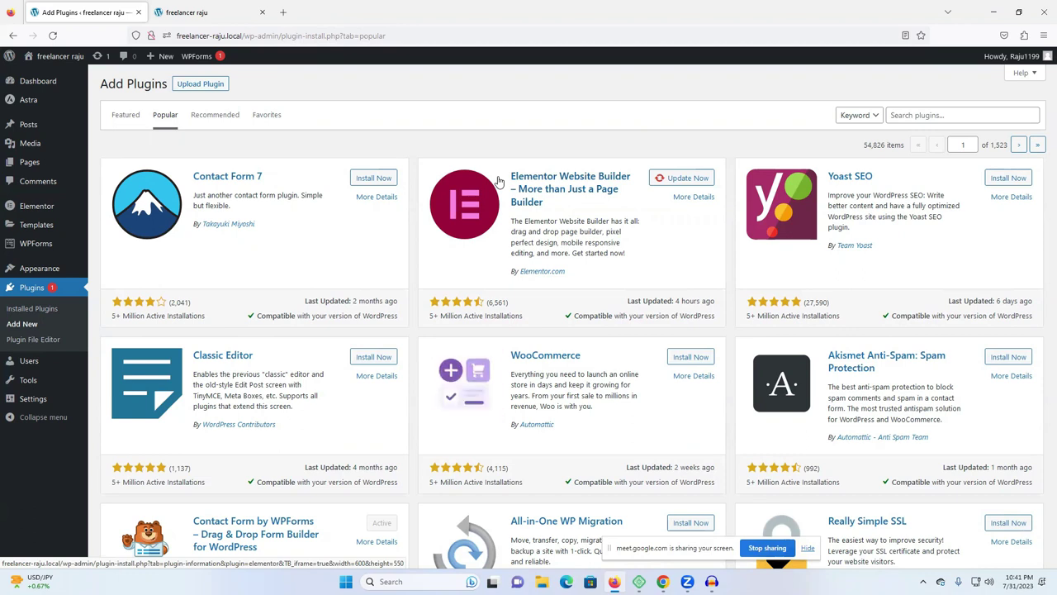
View the beginning of the front end's home page and return to the Popular plugins.
click(219, 12)
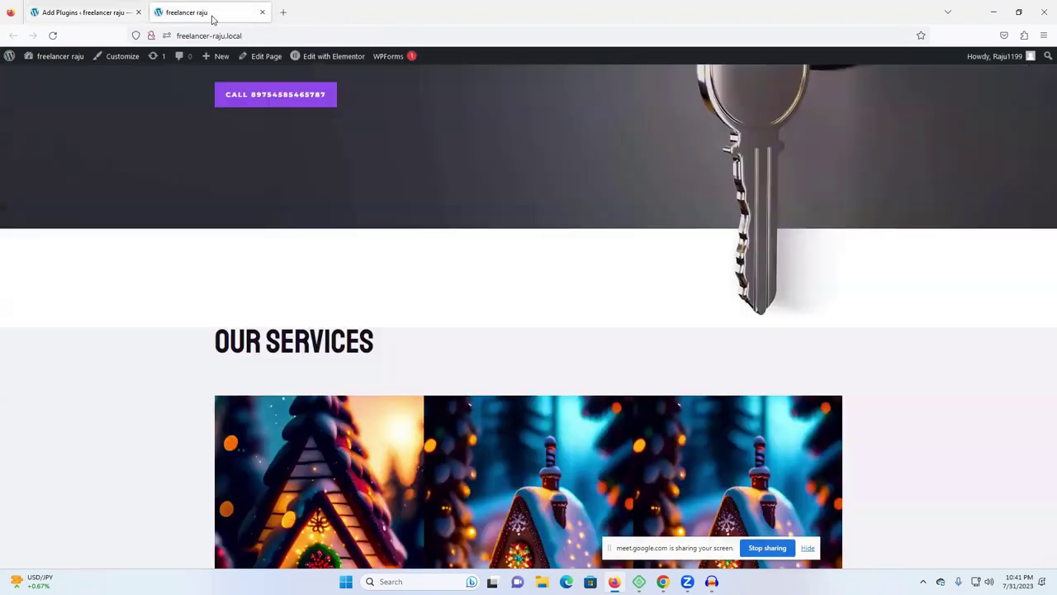
scroll(503, 121, up, 2)
scroll(593, 191, up, 3)
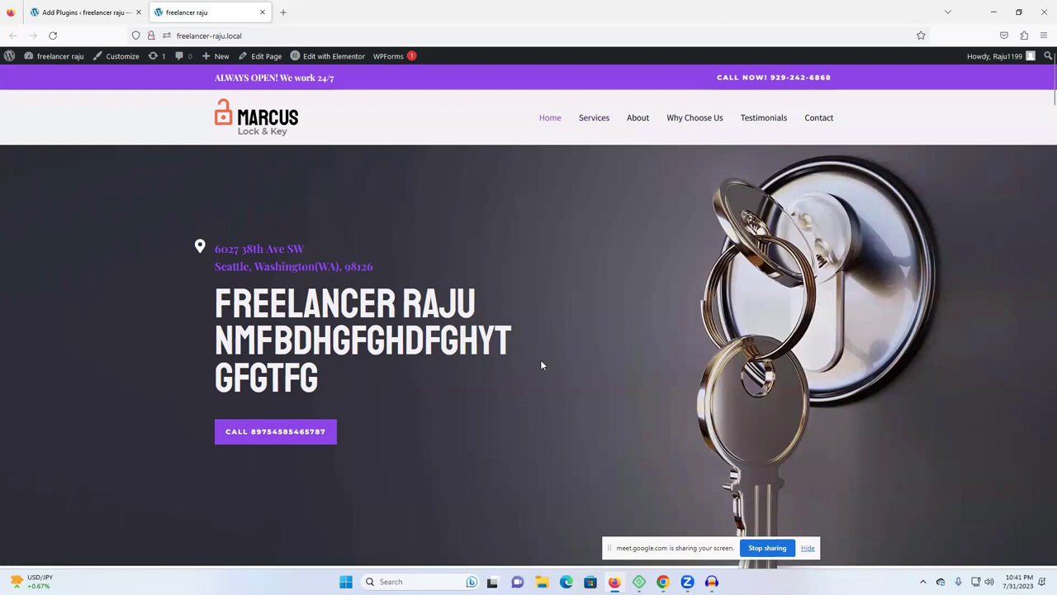
mouse_move(415, 63)
click(89, 19)
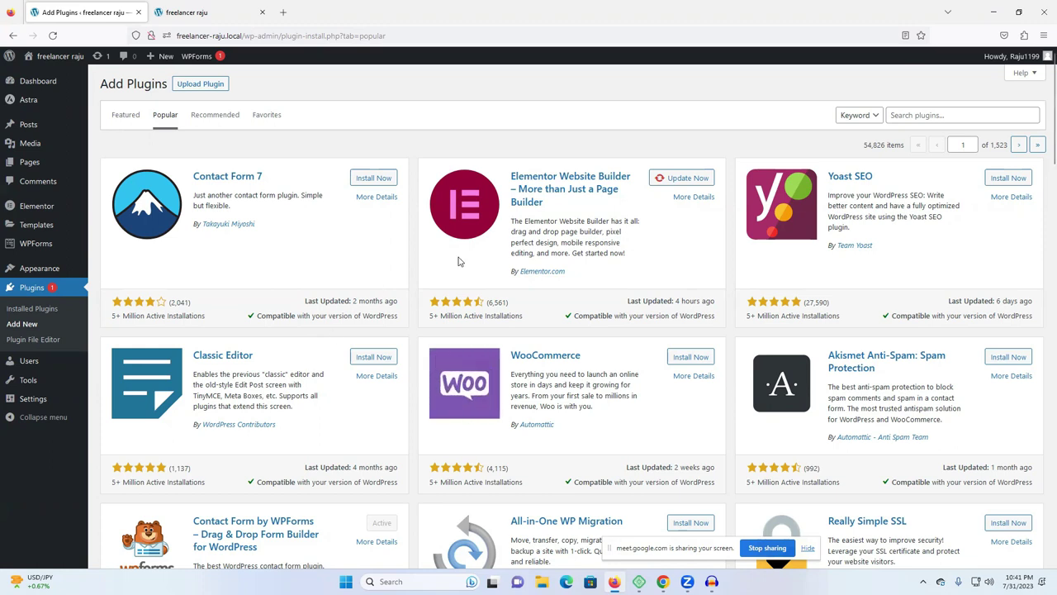
Install and activate the All-in-One WP Migration plugin.
scroll(521, 262, down, 2)
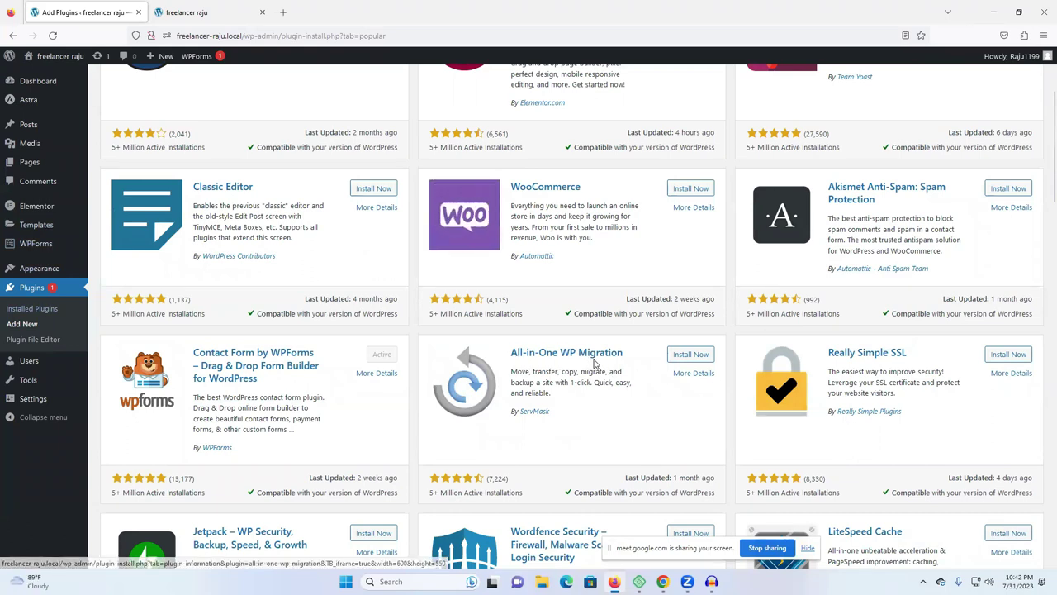
click(687, 355)
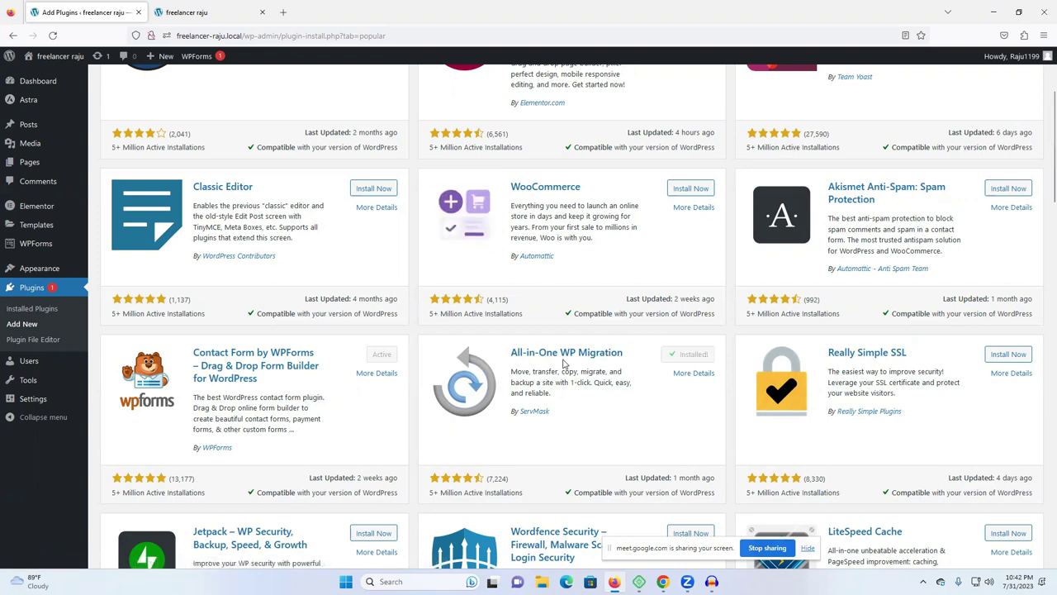
click(682, 356)
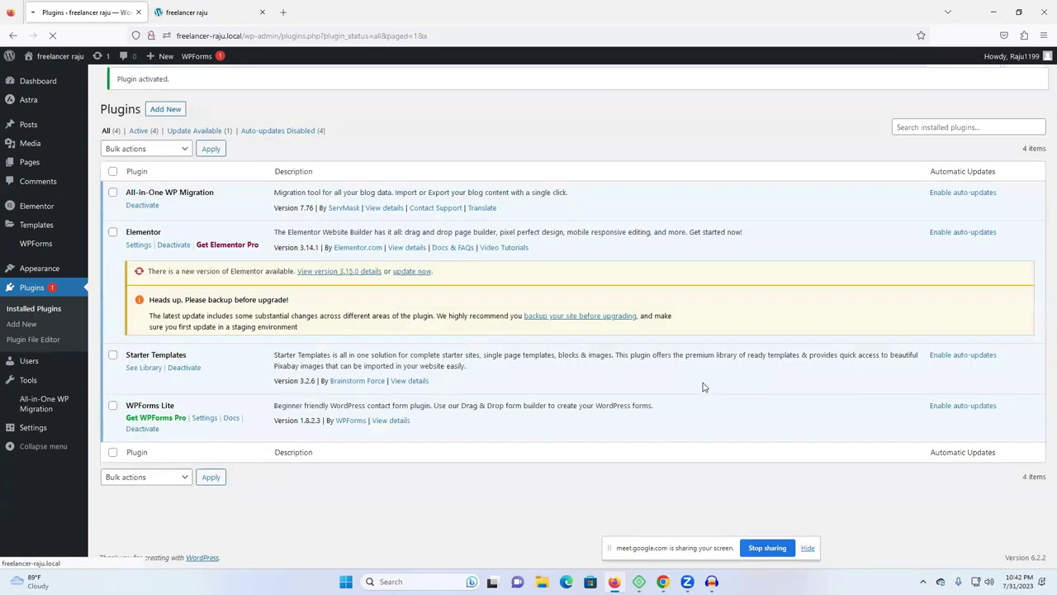
Look through All-in-One WP Migration's Export and Import pages and display the available import sources.
mouse_move(46, 405)
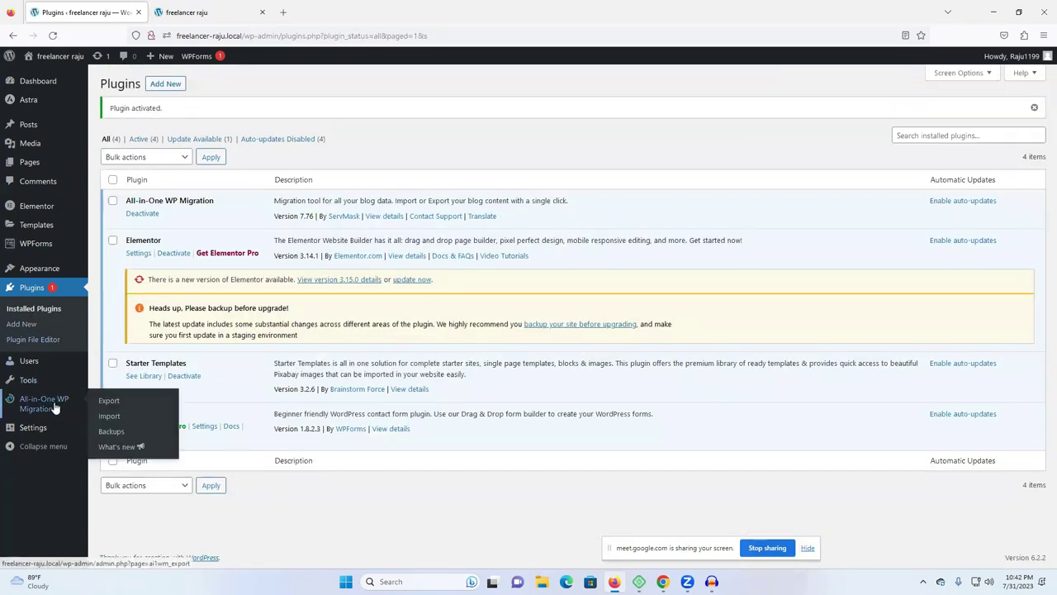
click(33, 408)
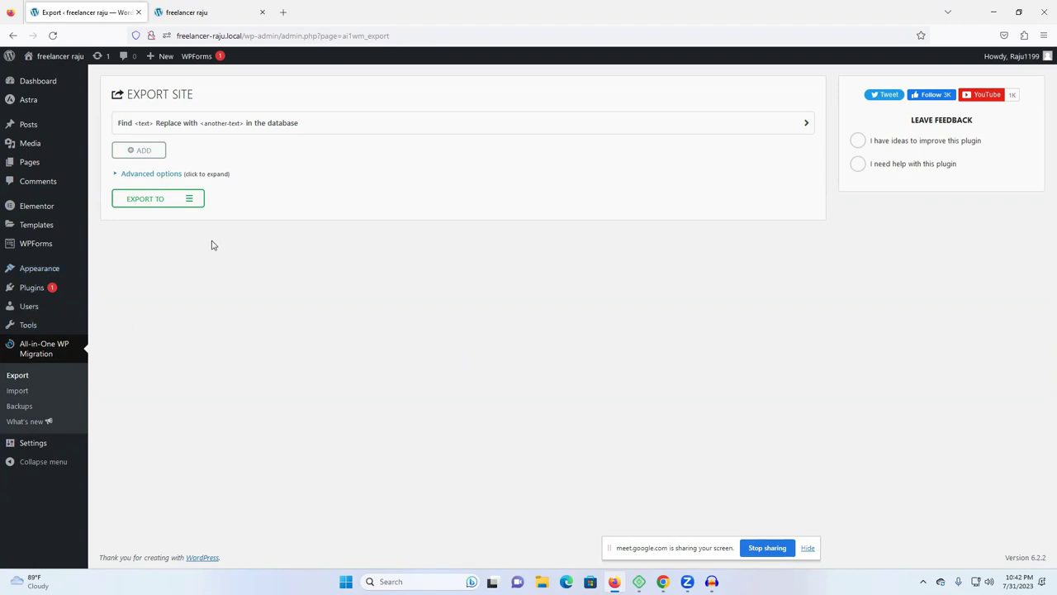
click(18, 393)
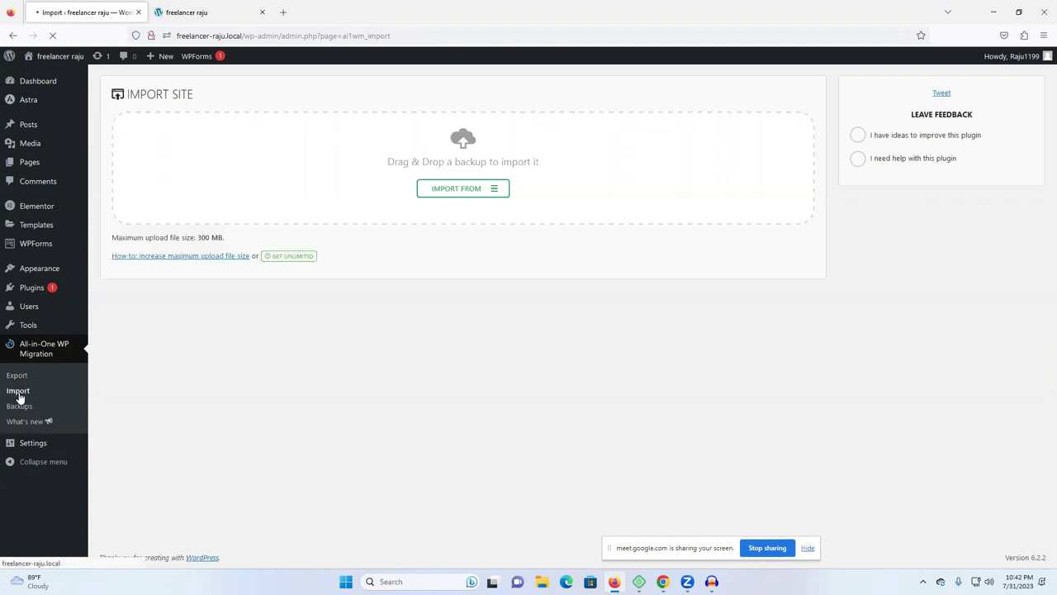
click(445, 192)
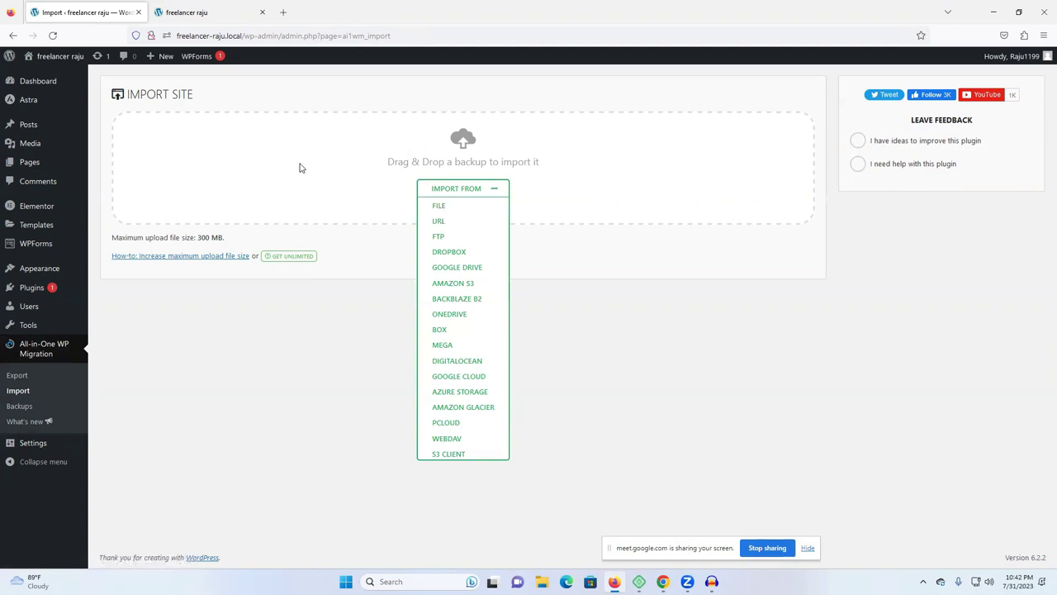
Export the site to a file with All-in-One WP Migration.
click(15, 376)
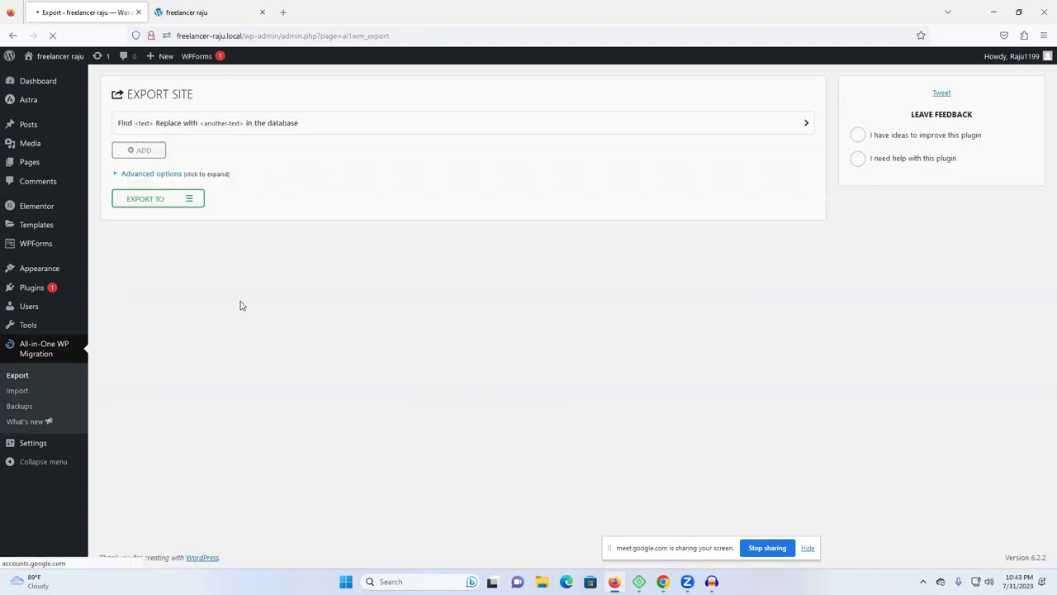
click(142, 201)
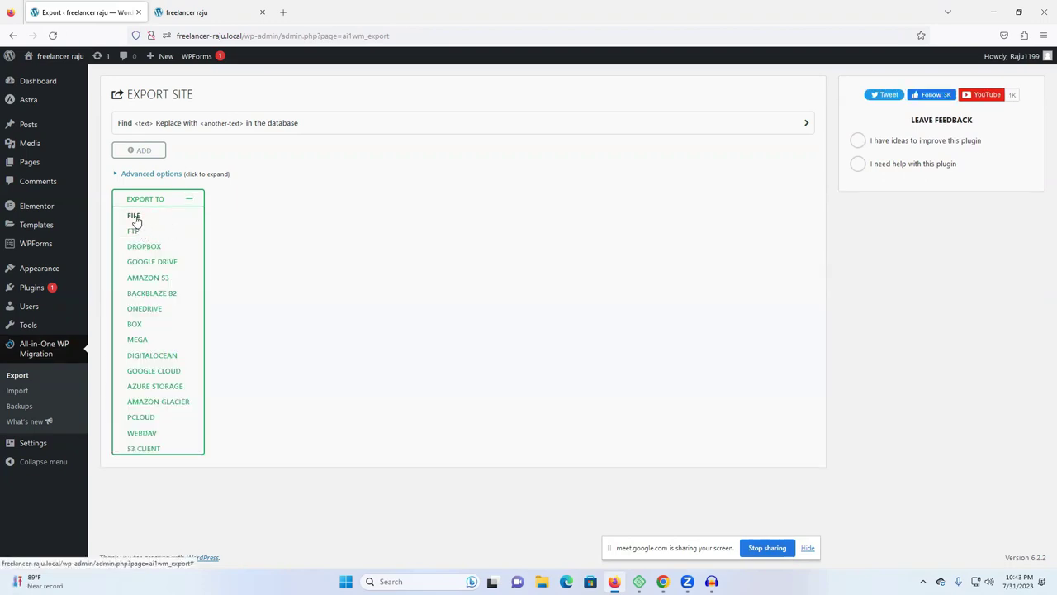
click(134, 216)
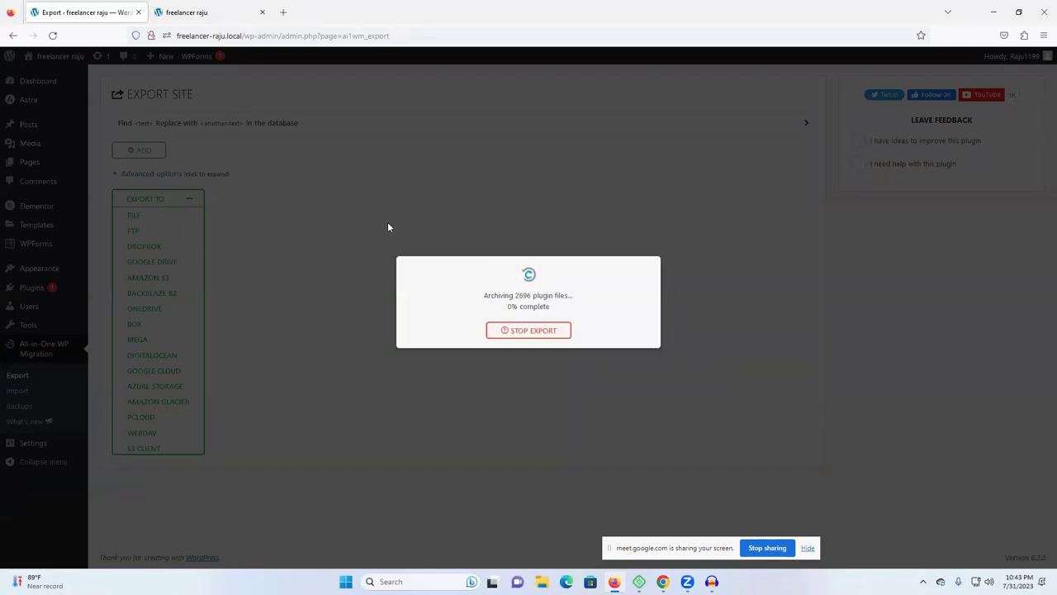
Switch to the Google Meet call in Chrome, admit the waiting participant and return to the site export in Firefox.
mouse_move(663, 582)
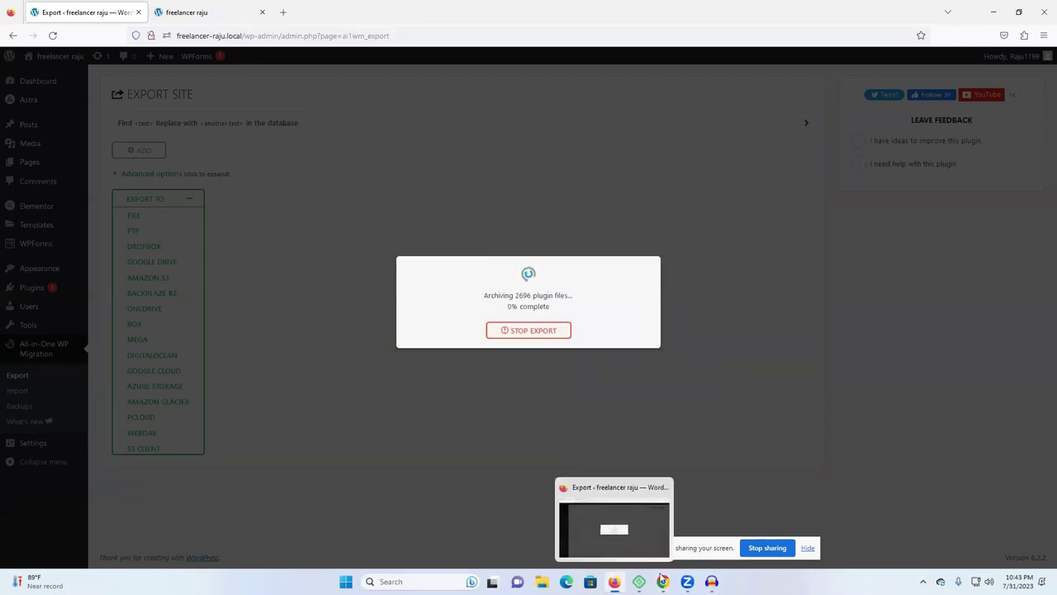
click(603, 502)
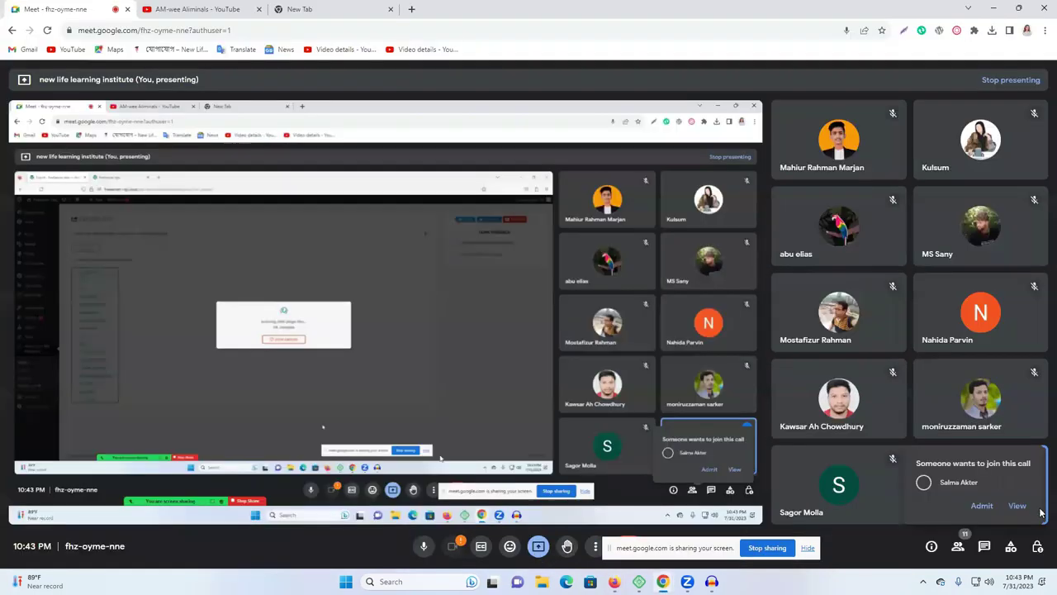
click(989, 511)
mouse_move(712, 582)
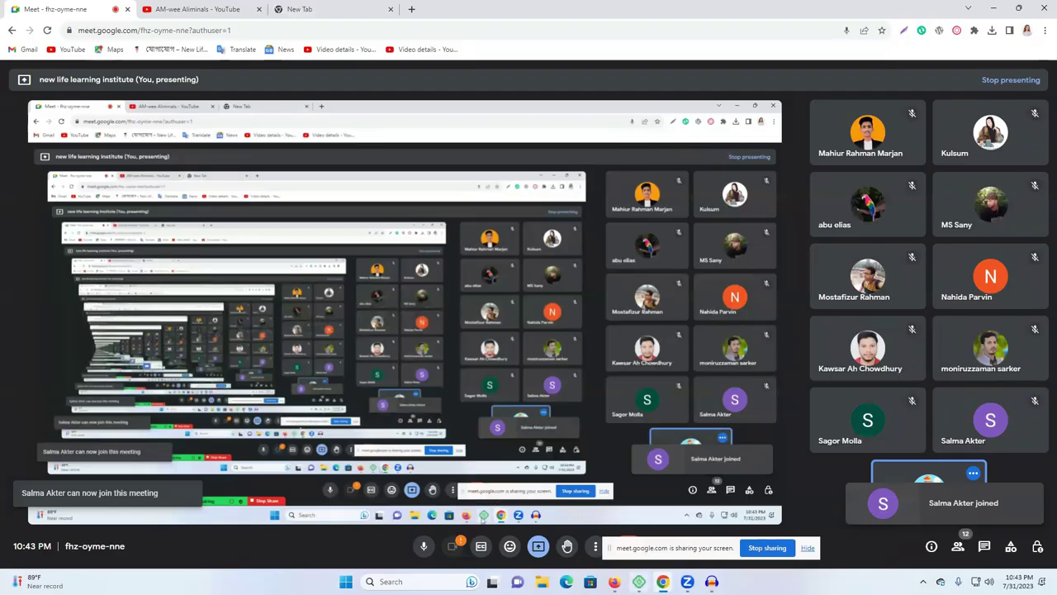
key(alt+Tab)
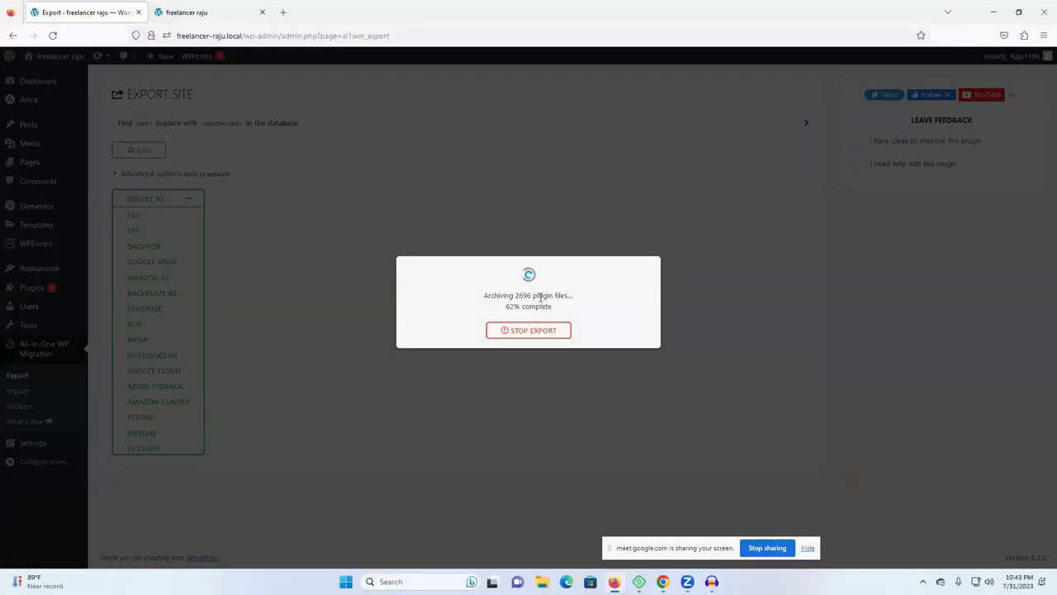
Follow the archiving progress, download the finished freelancer-raju.local backup and close the export dialog.
drag(517, 294, 529, 292)
drag(513, 307, 556, 309)
double_click(527, 295)
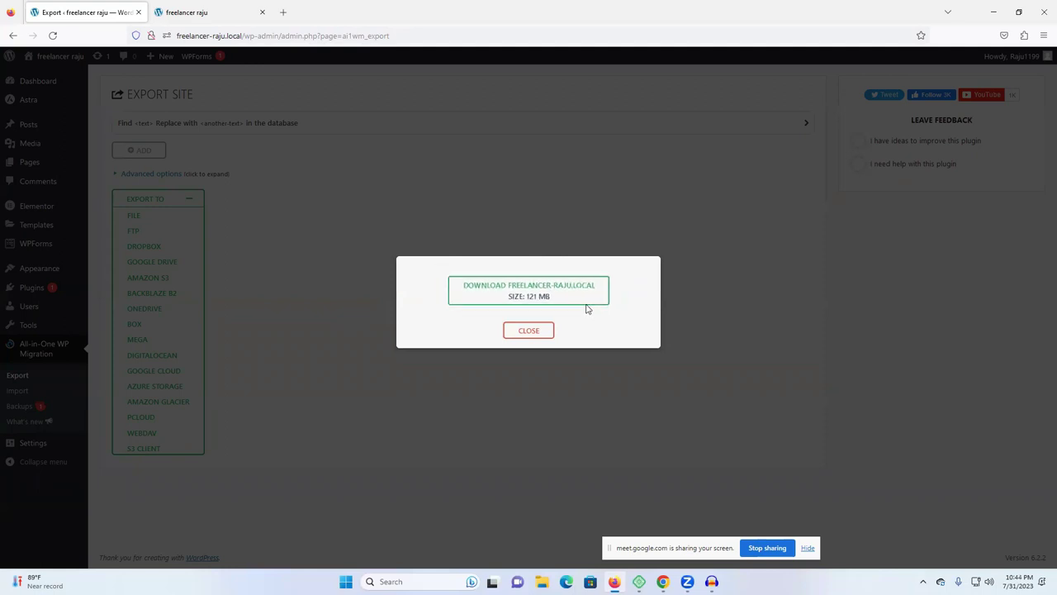
click(521, 293)
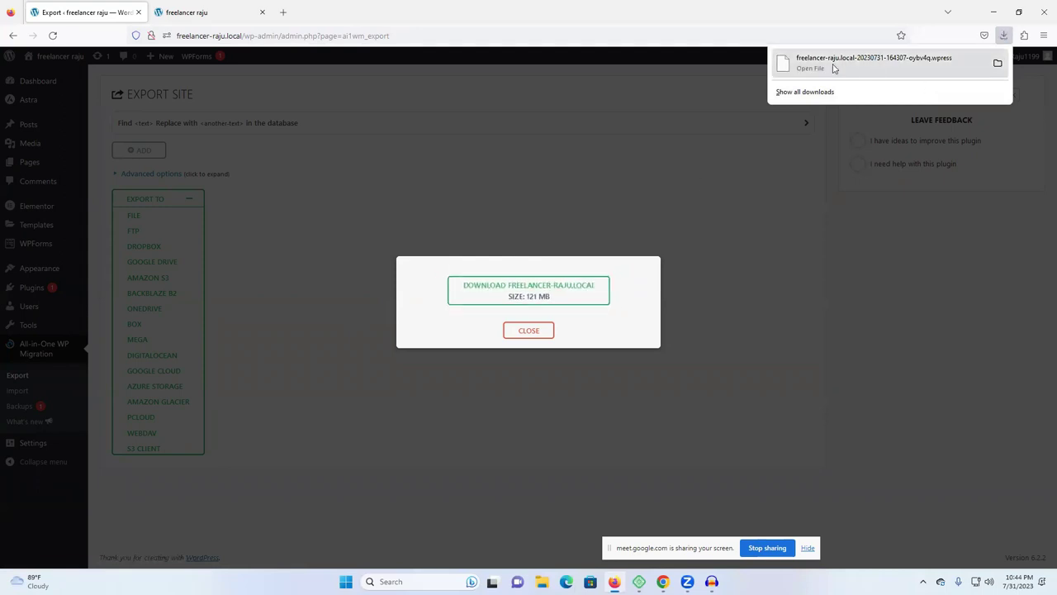
click(513, 345)
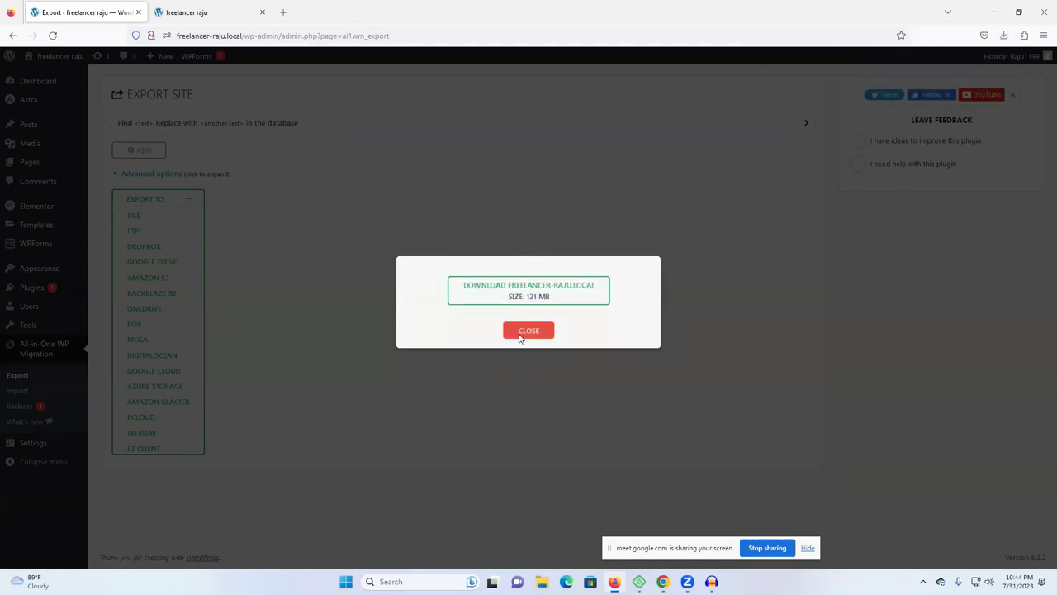
click(524, 331)
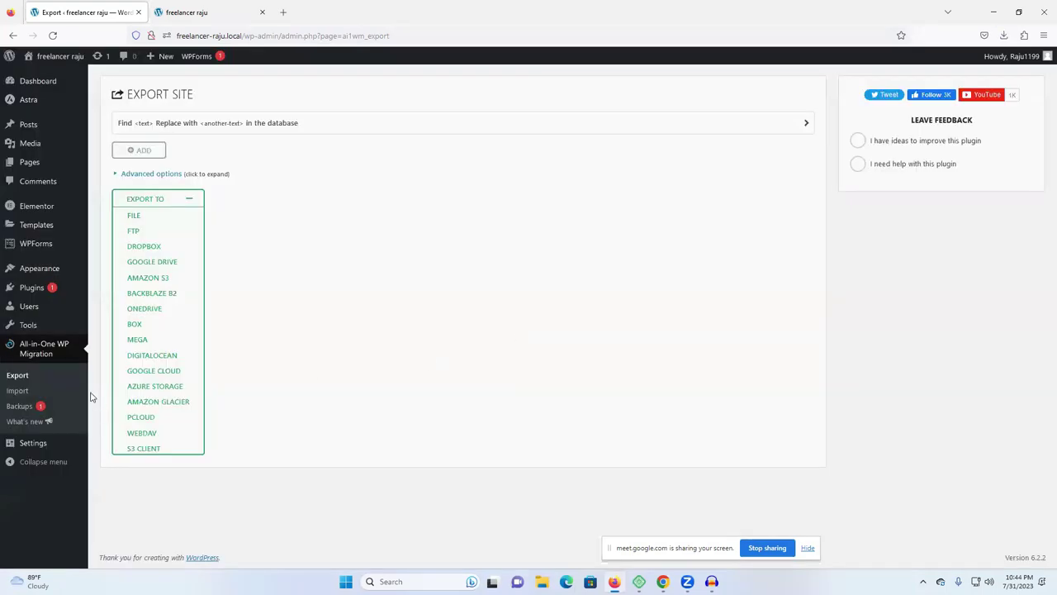
View the installed themes and the front end's home page, and return to the themes.
click(27, 268)
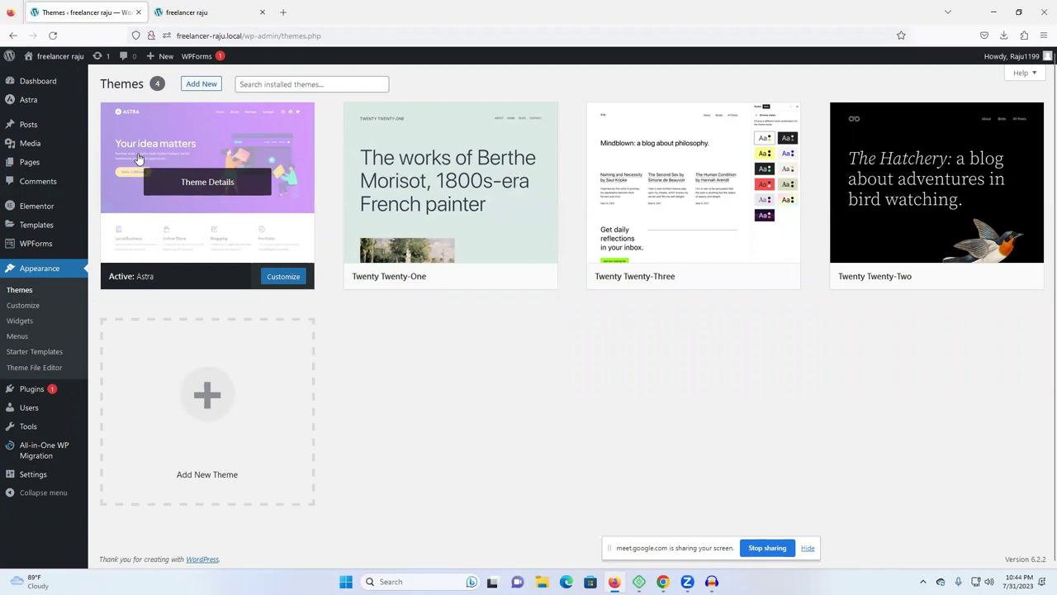
click(182, 12)
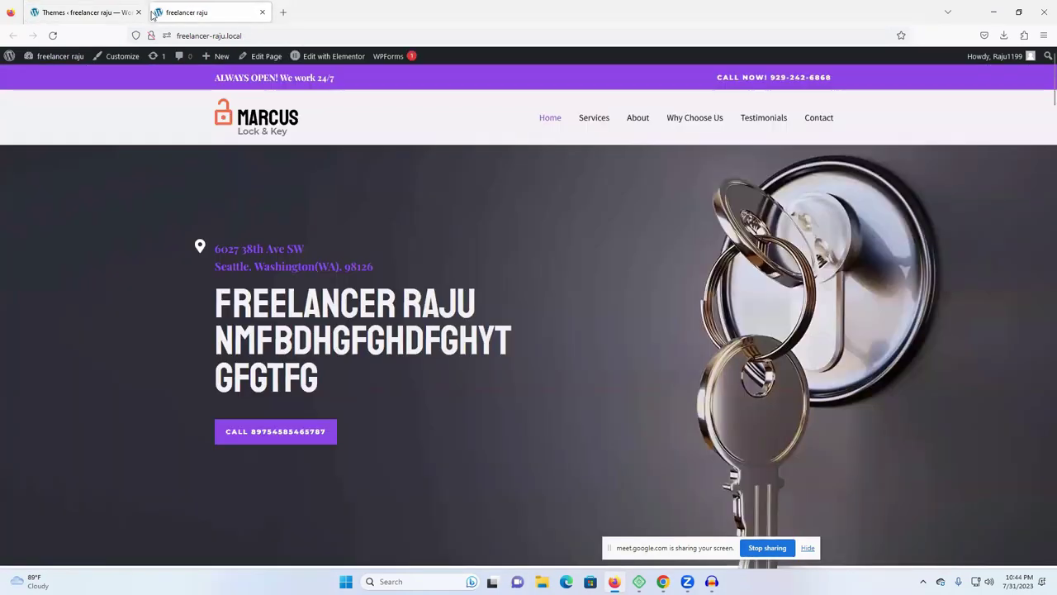
click(123, 14)
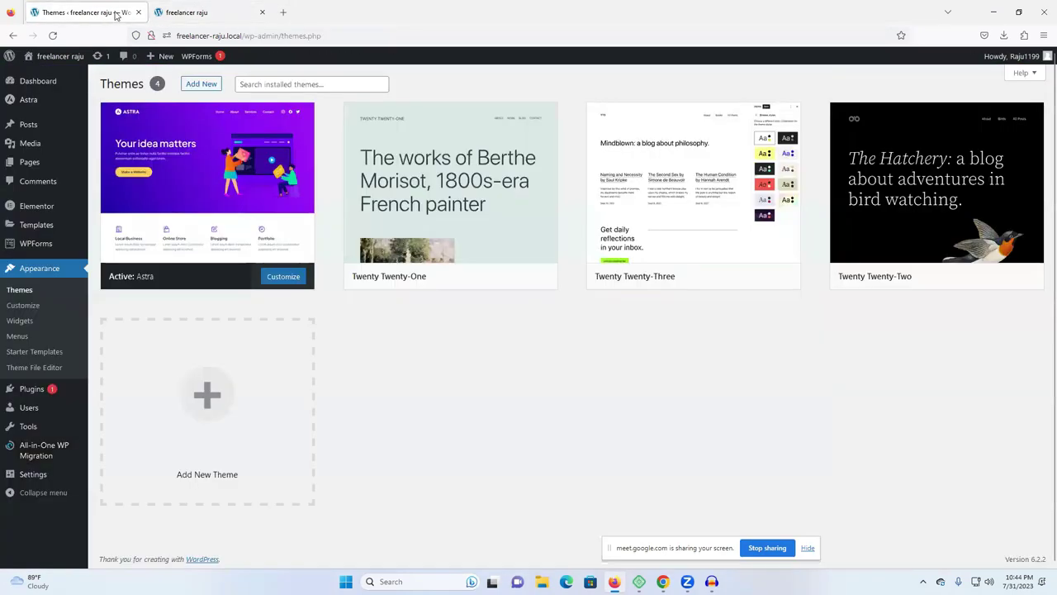
Search the plugins available to add for "reset" and install WP Reset – Most Advanced WordPress Reset Tool.
click(18, 390)
click(172, 86)
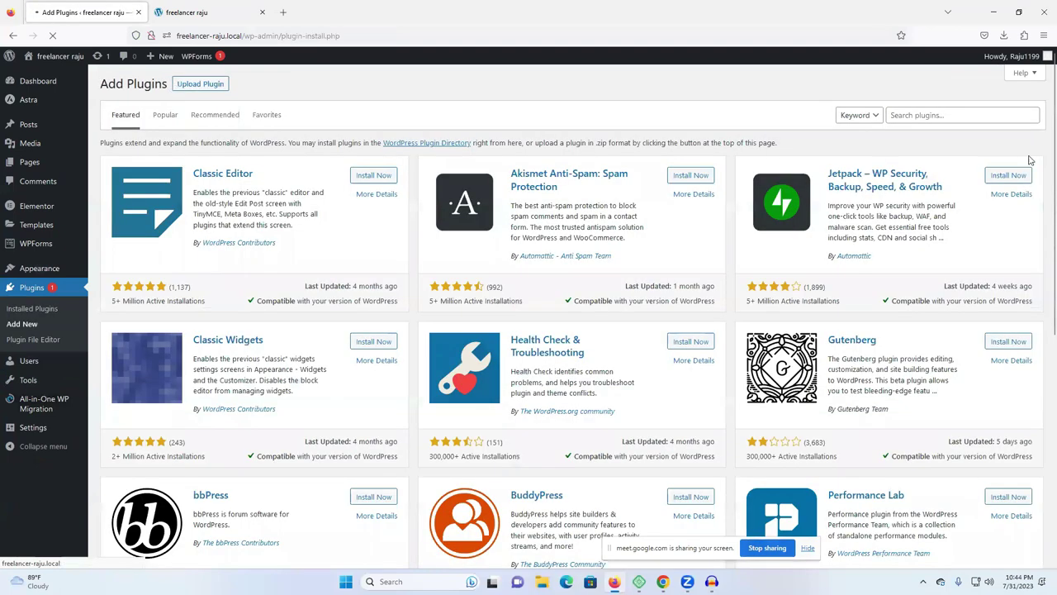
click(919, 114)
text(rese)
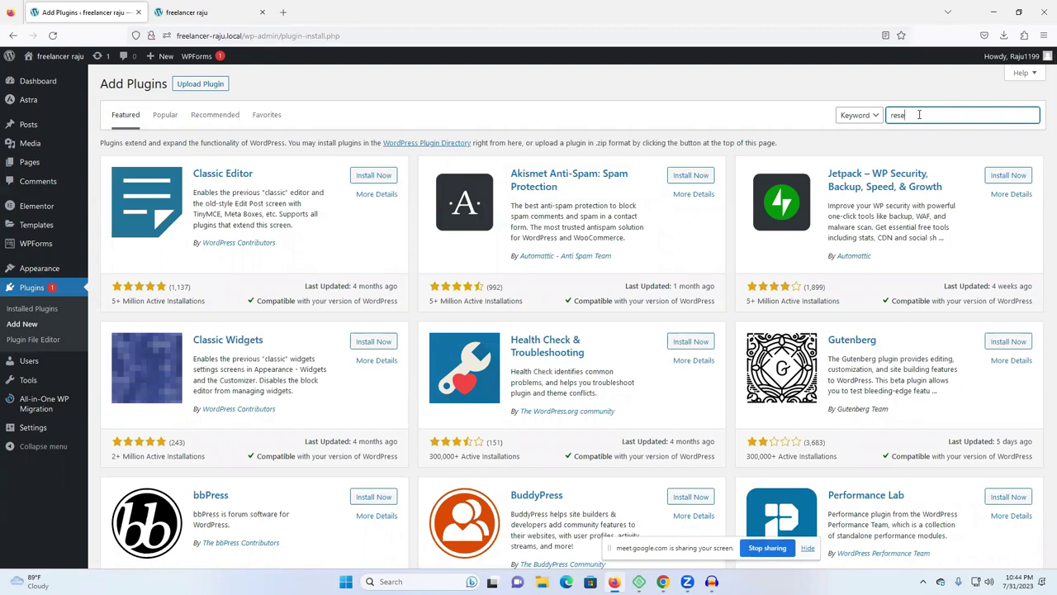
text(t)
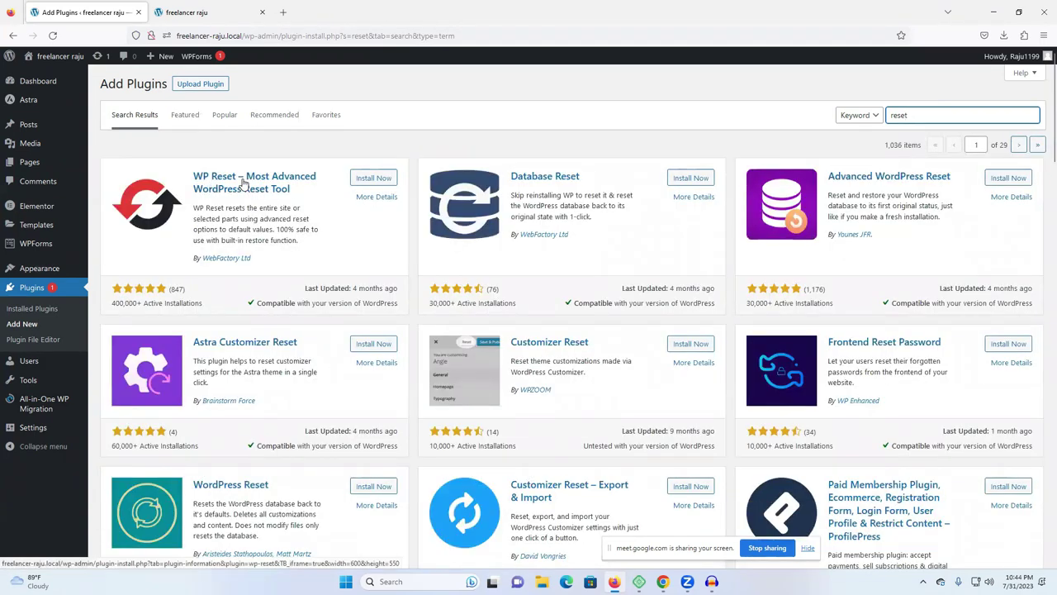
click(369, 178)
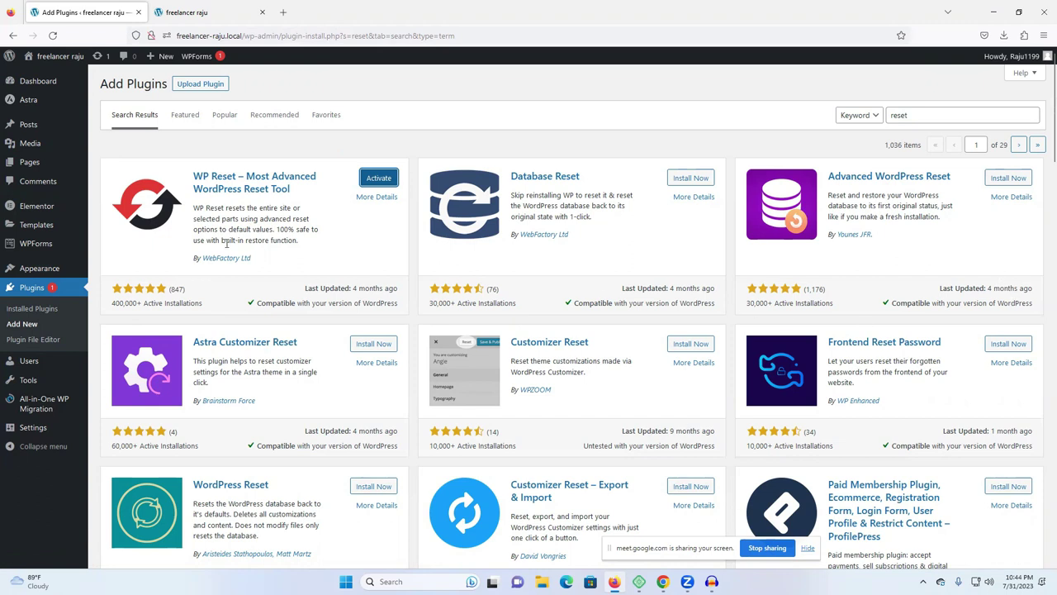
Examine WP Reset's active installations and rating and compare the other reset plugins in the search results.
drag(112, 303, 147, 304)
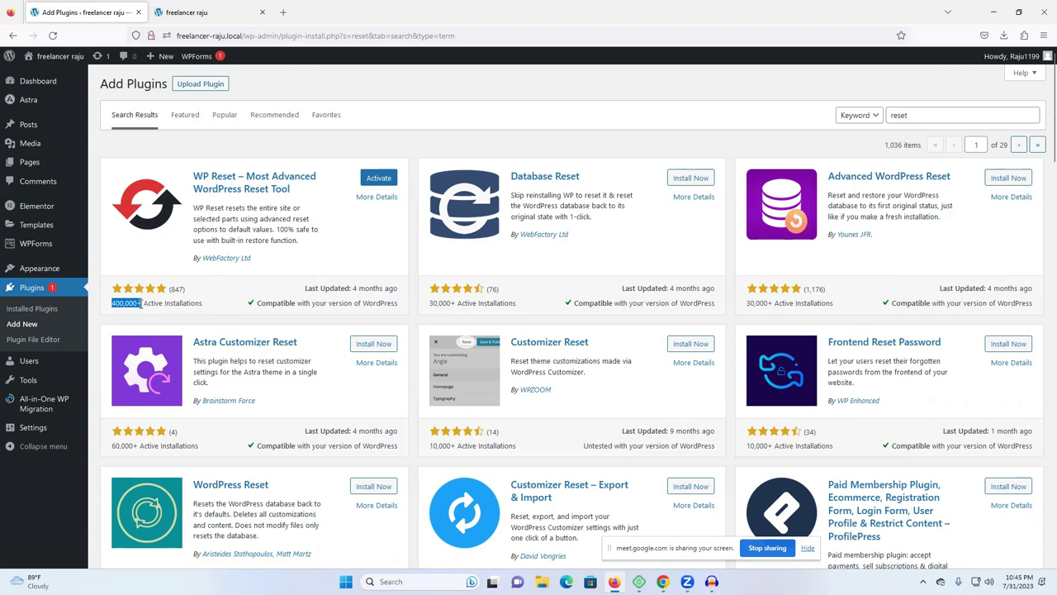
click(180, 288)
scroll(545, 442, down, 1)
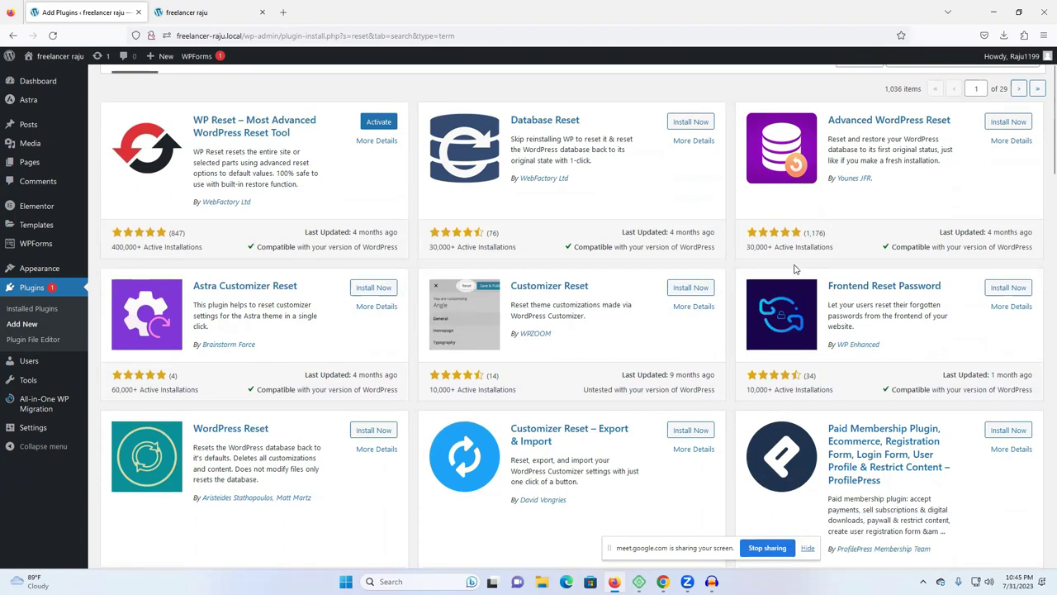
scroll(776, 285, up, 1)
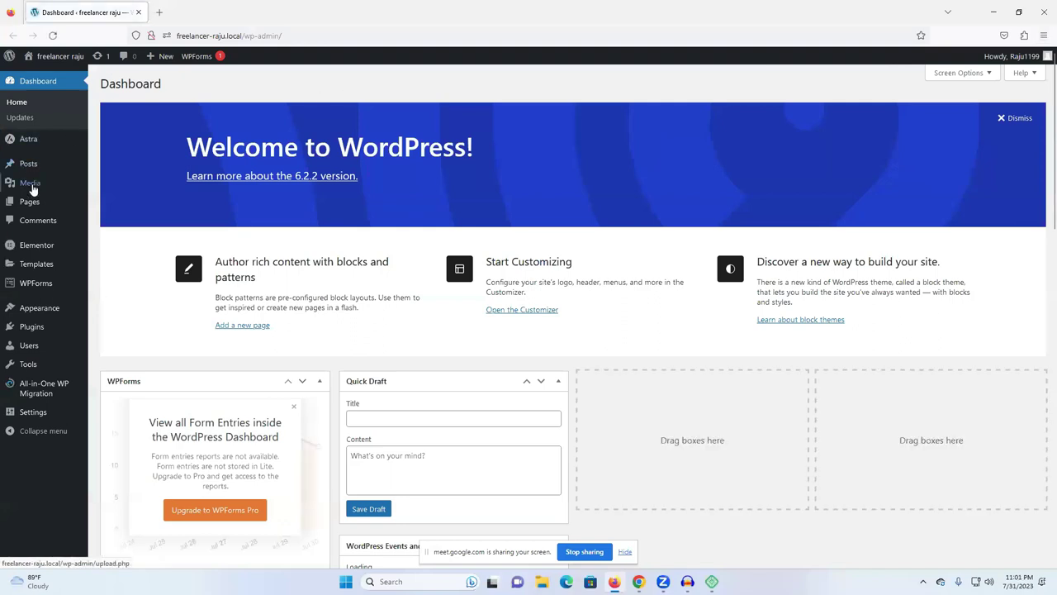
Search the plugins available to add for "reset", activate WP Reset and dismiss its welcome notice.
mouse_move(40, 391)
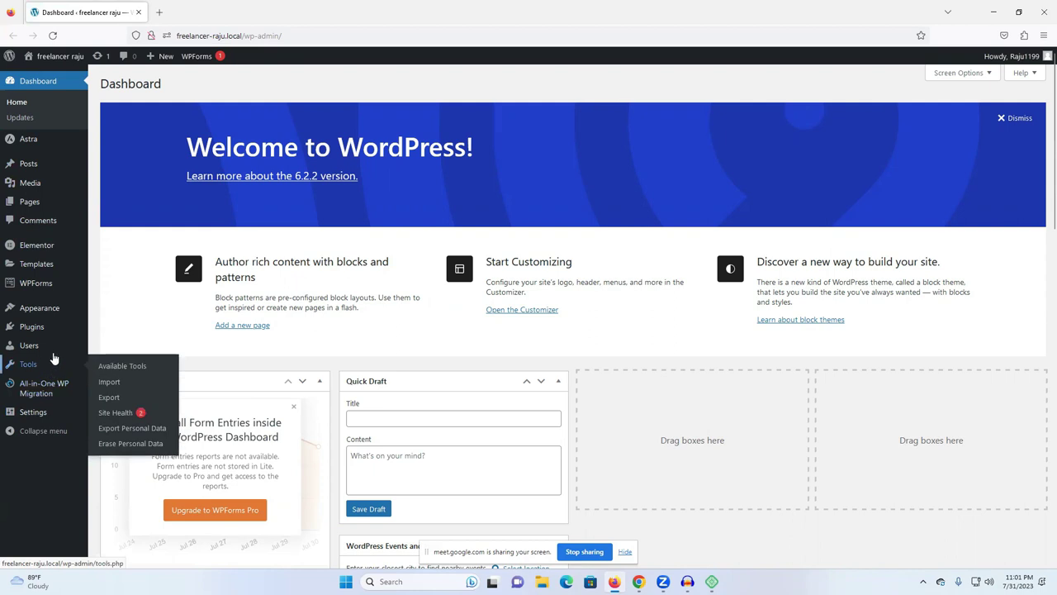
mouse_move(31, 331)
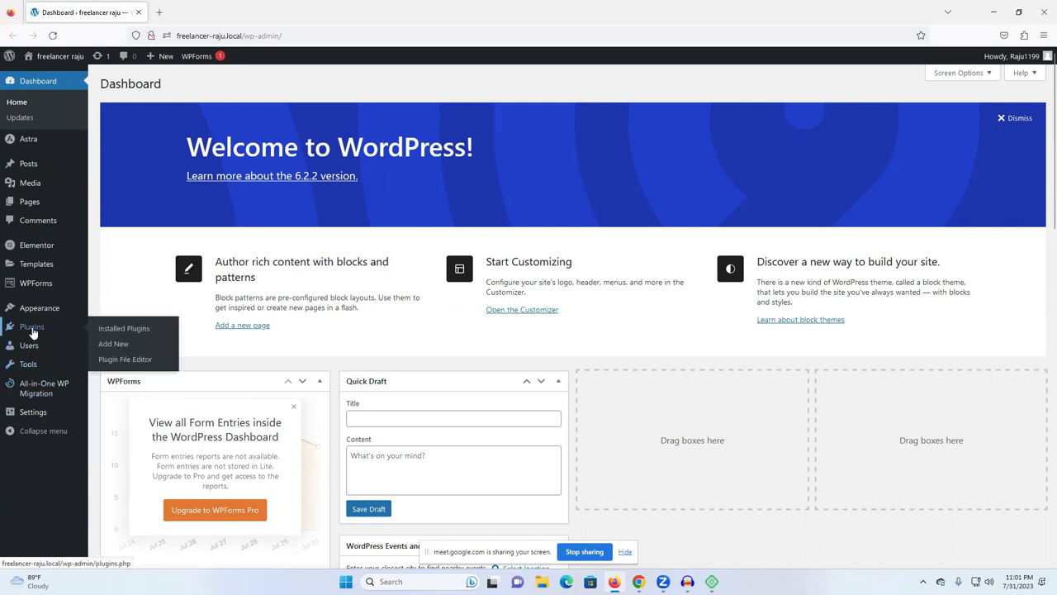
click(33, 332)
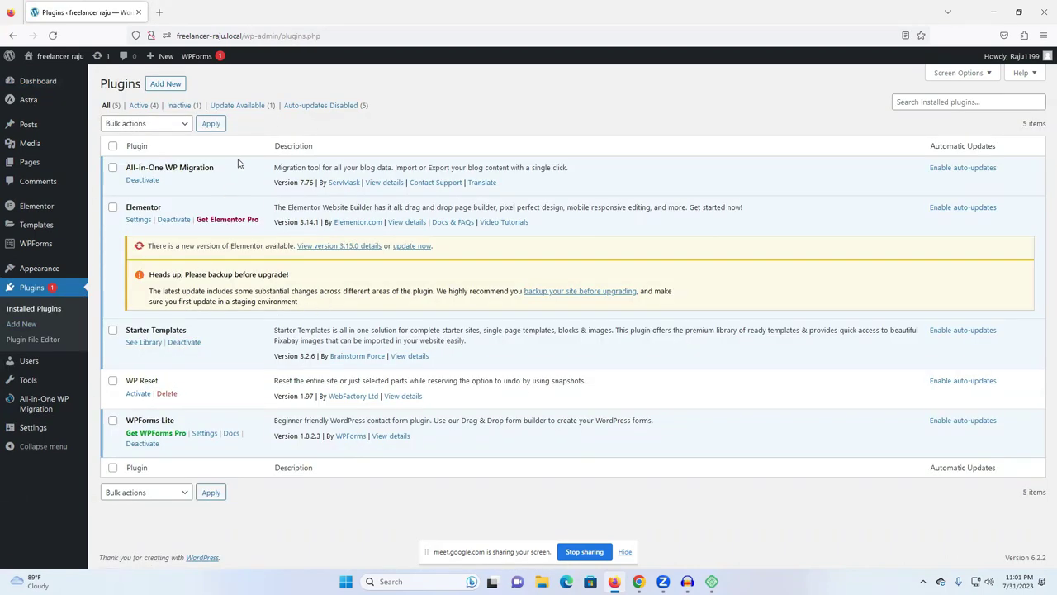
click(174, 86)
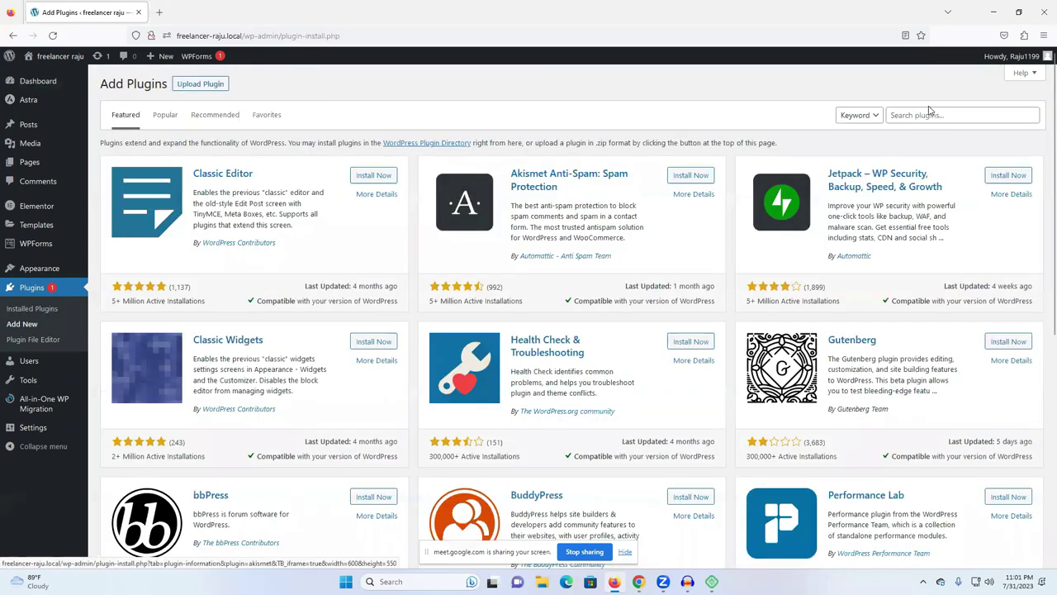
click(929, 115)
text(reset)
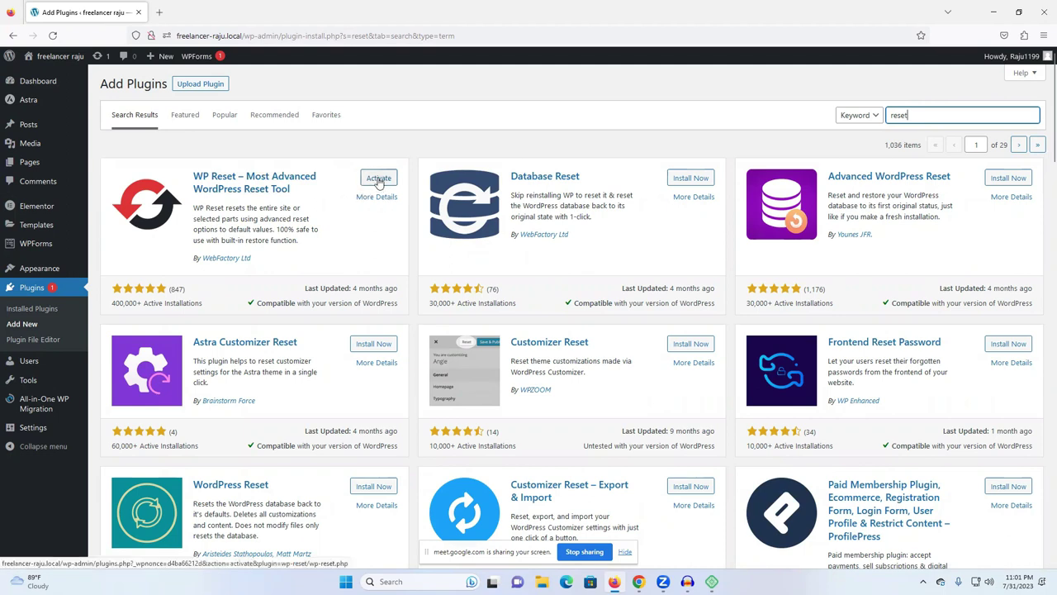
click(379, 180)
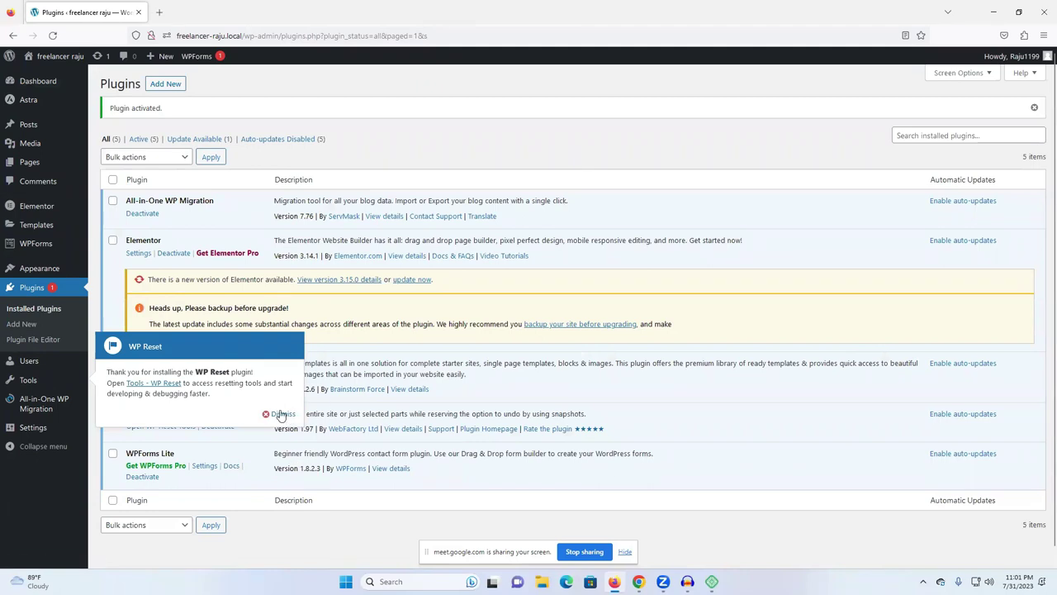
click(268, 415)
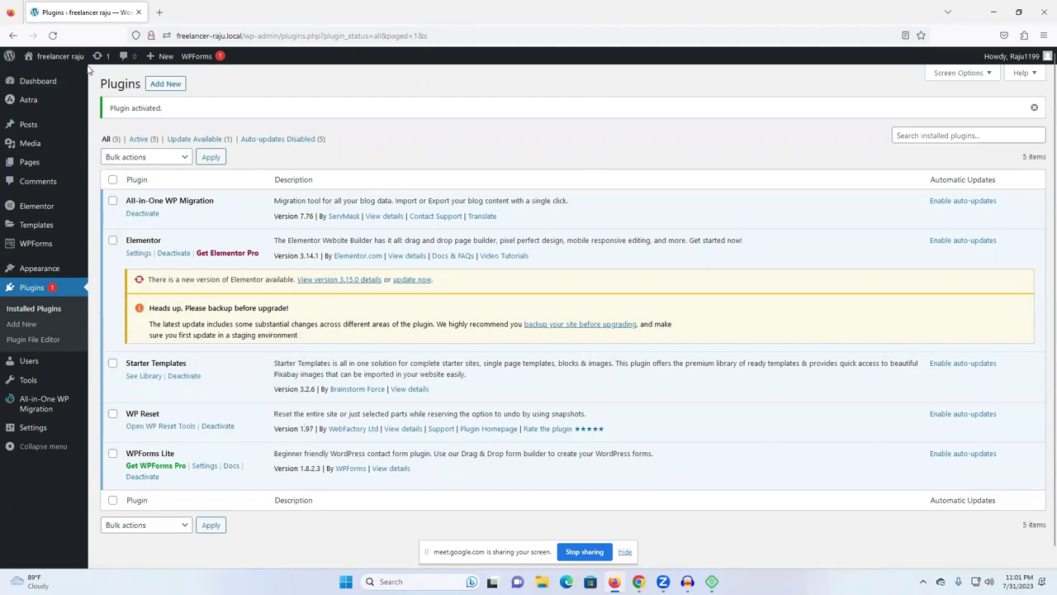
Open the site's front end in a separate browser tab, and return to the installed plugins and reload them.
mouse_move(49, 57)
right_click(39, 77)
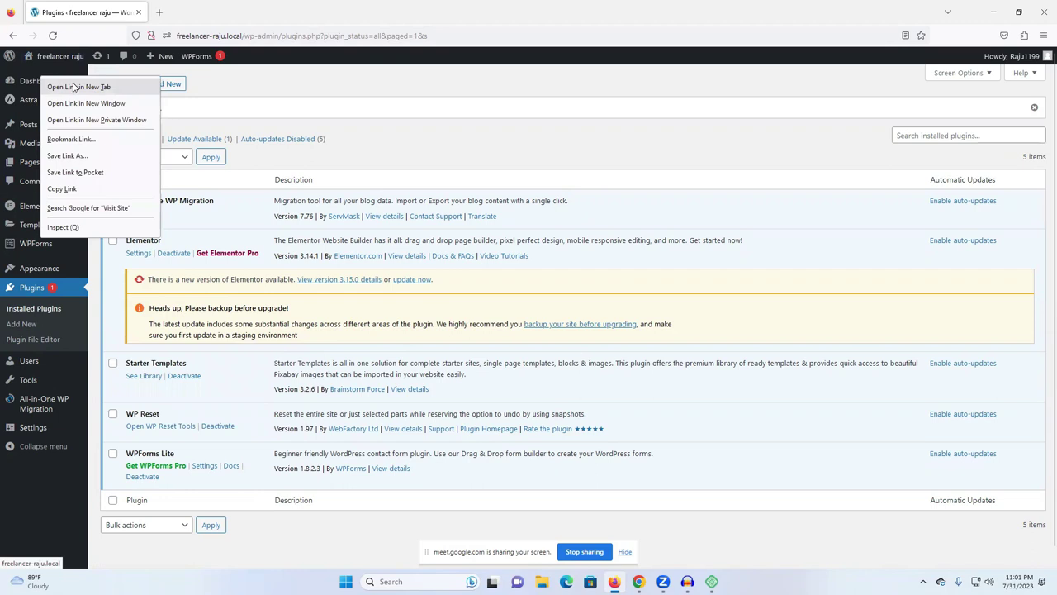
click(72, 88)
click(190, 10)
click(95, 10)
click(171, 7)
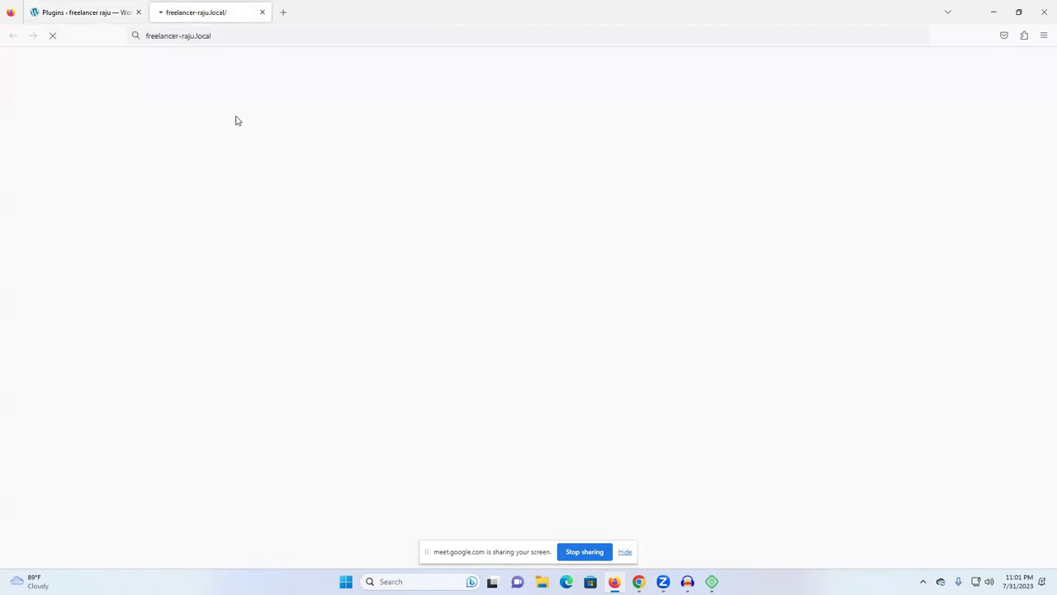
key(ctrl+shift+Tab)
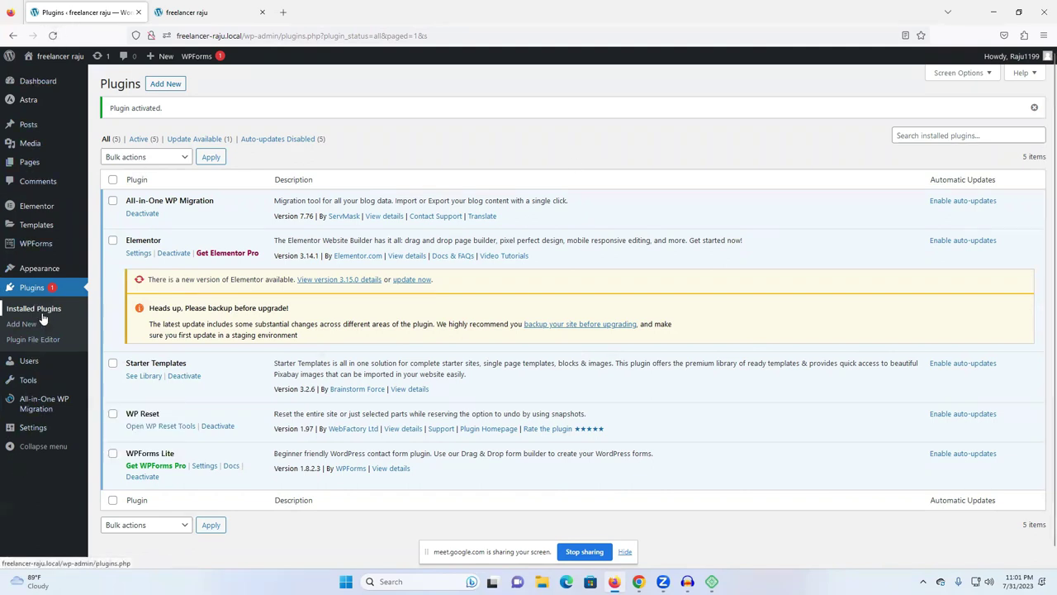
click(52, 35)
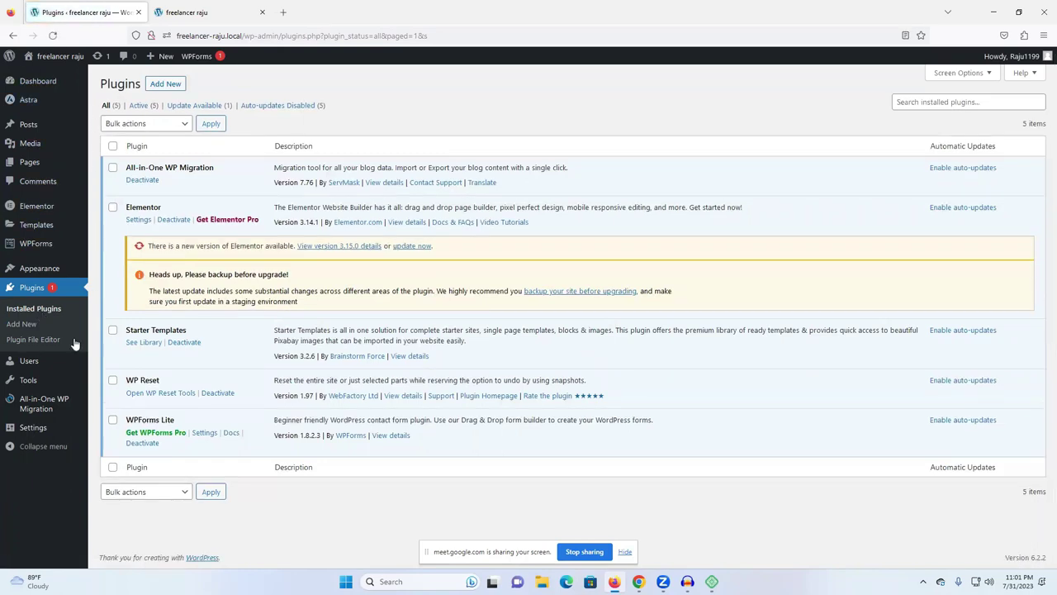
Open the WP Reset tool and reload its page to get past the PRO licence offer.
mouse_move(34, 429)
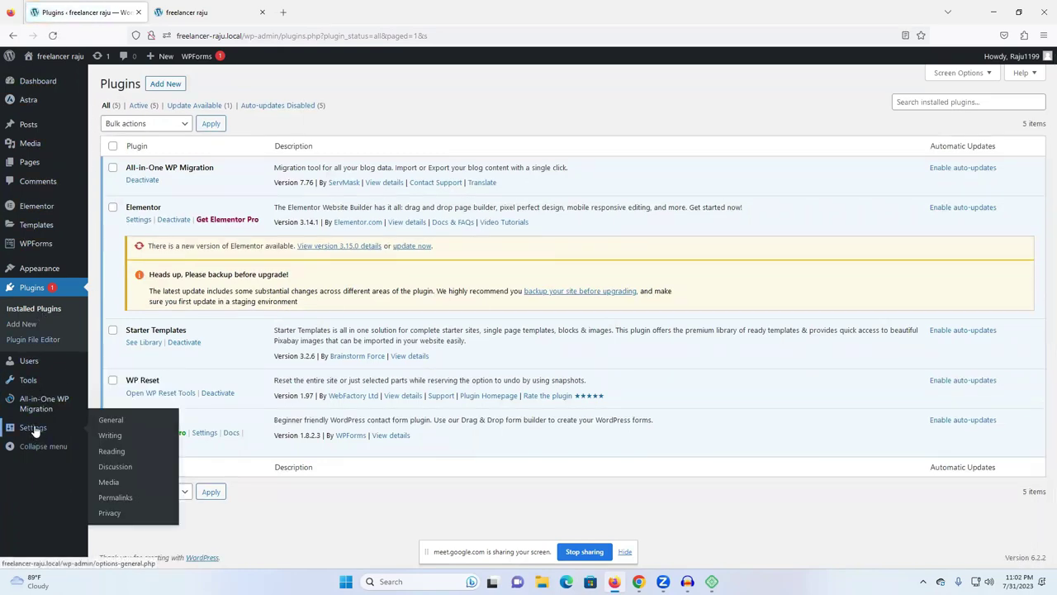
mouse_move(27, 380)
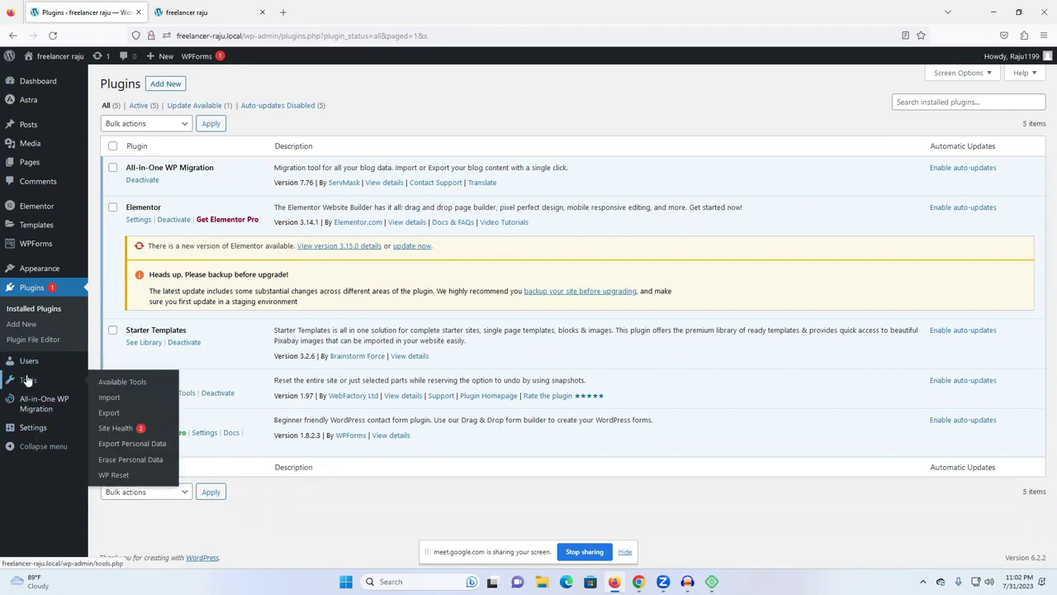
click(116, 476)
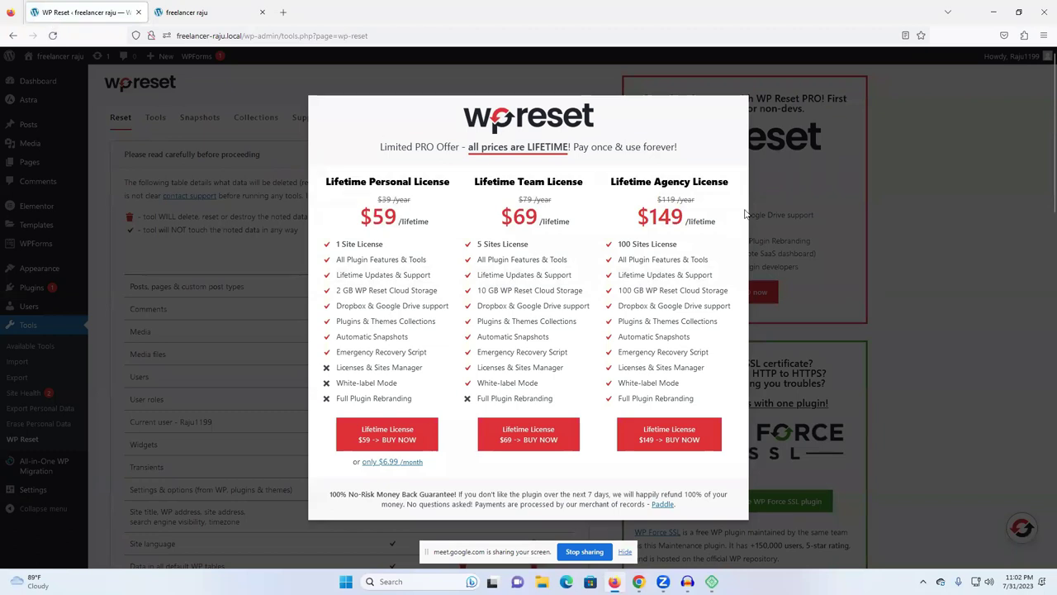
click(52, 35)
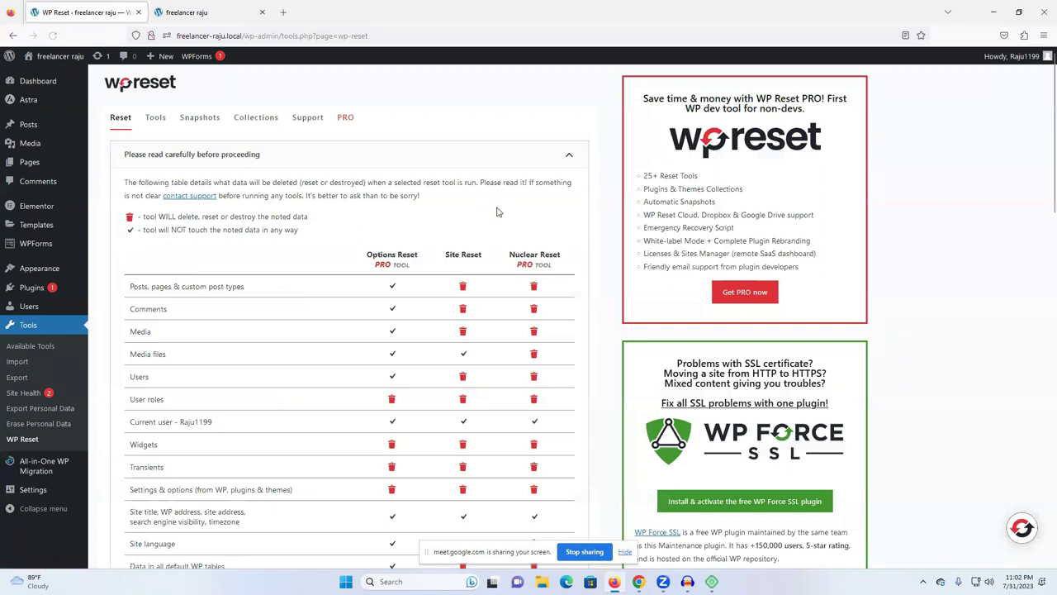
Review the table of data each reset tool deletes, and run Site Reset with the confirmation word "reset".
scroll(496, 212, down, 5)
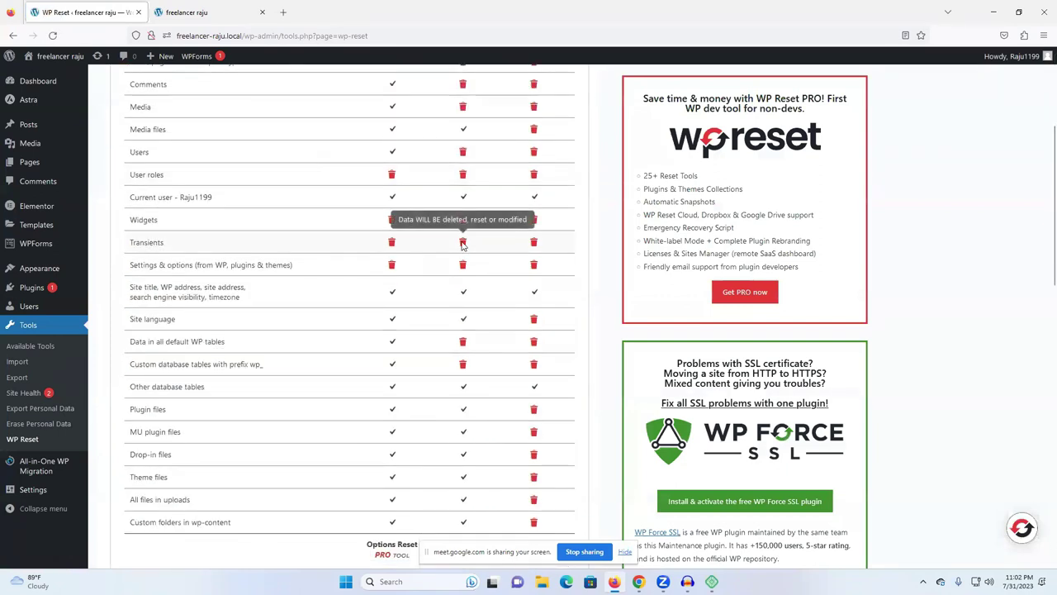
scroll(462, 245, up, 4)
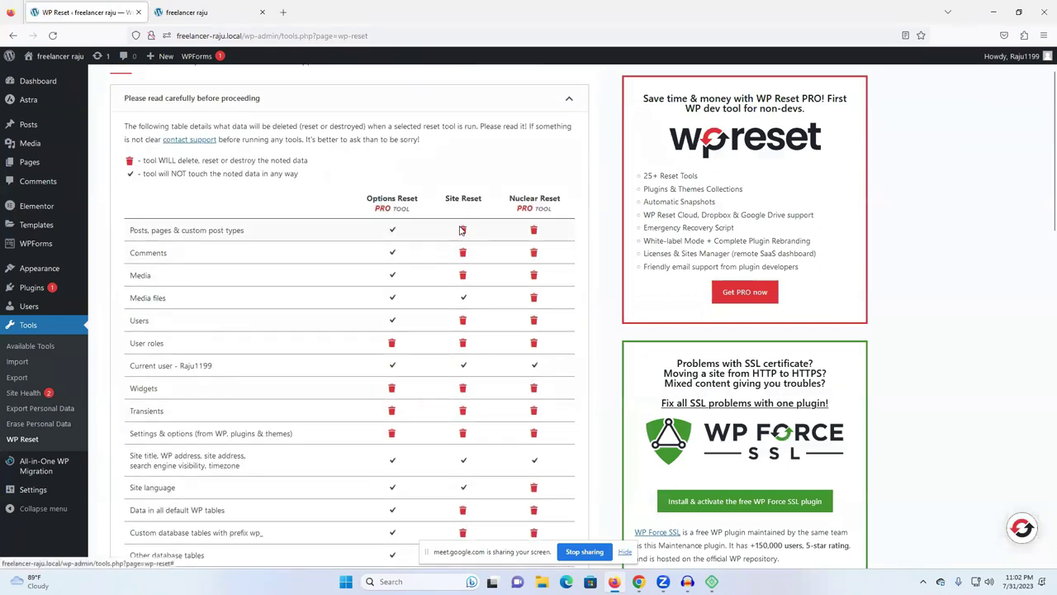
scroll(461, 230, down, 15)
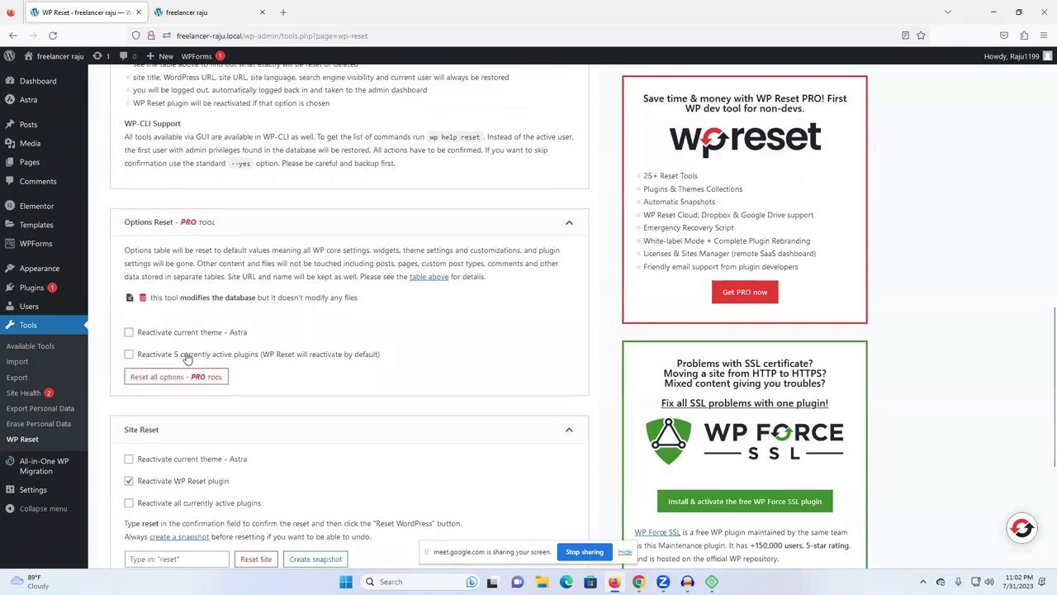
scroll(186, 357, down, 6)
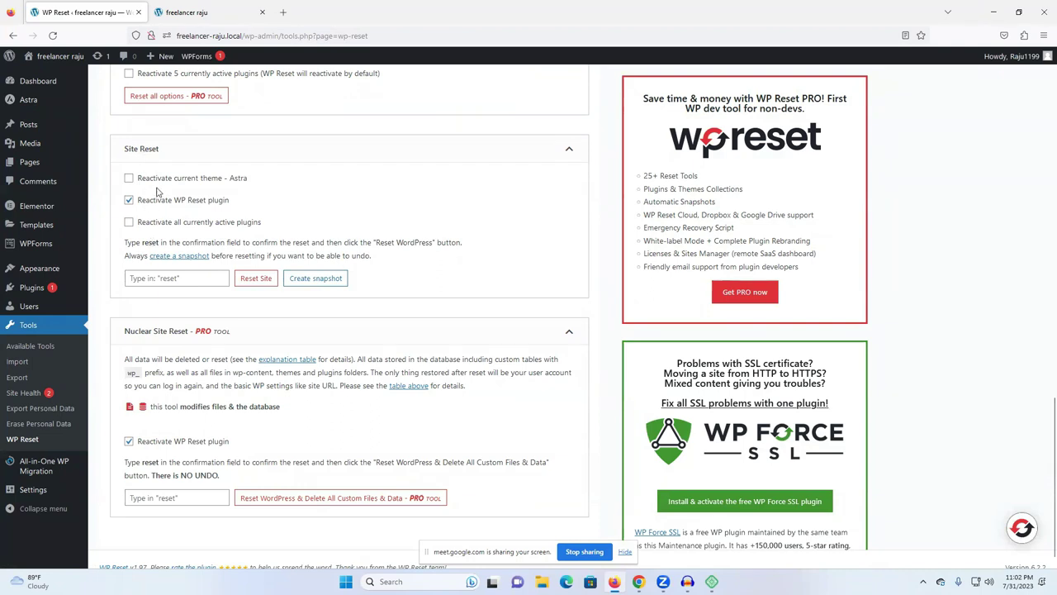
double_click(147, 242)
key(ctrl+c)
click(167, 281)
key(ctrl+v)
click(252, 281)
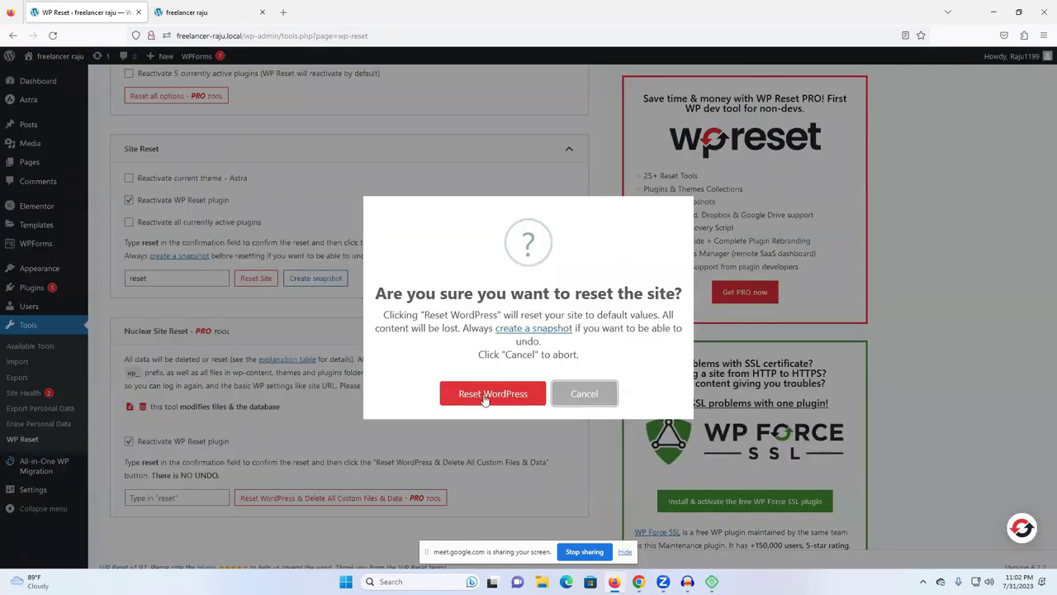
click(482, 394)
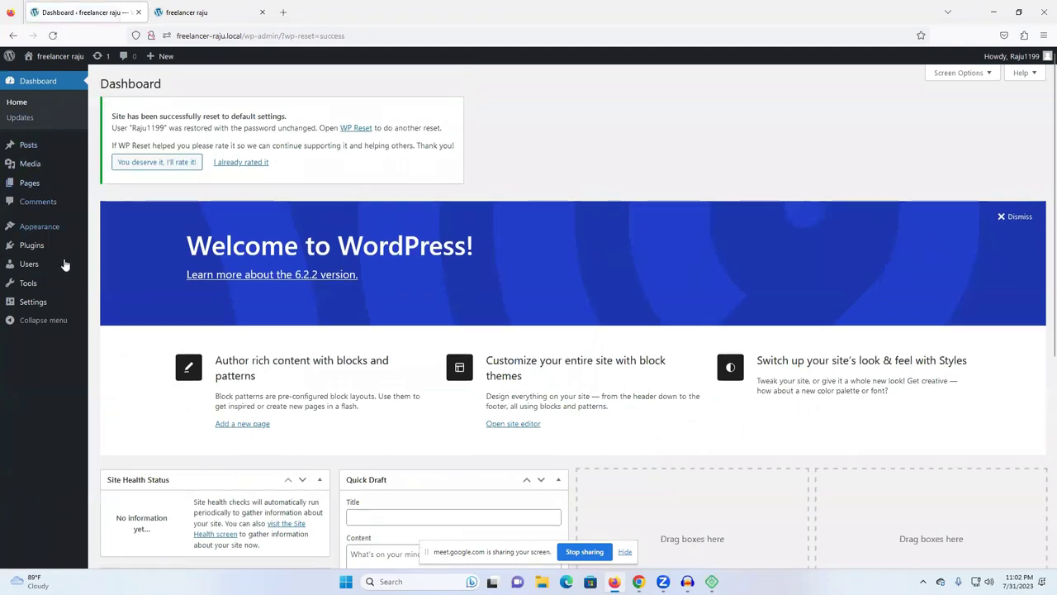
Reload the site's front end, look over the home page after the reset and return to the dashboard.
click(195, 13)
click(53, 36)
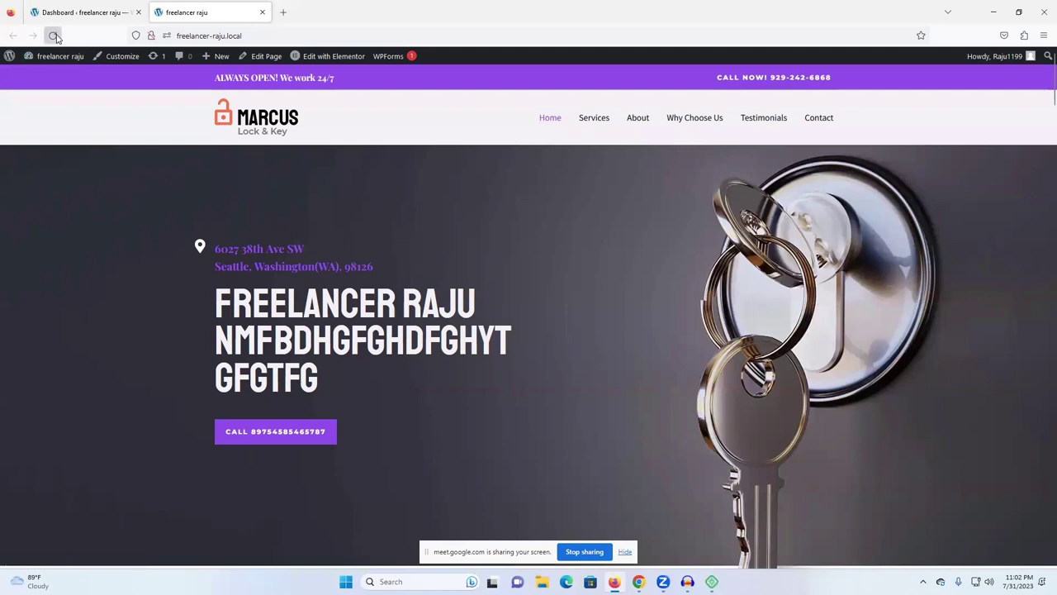
scroll(741, 167, down, 3)
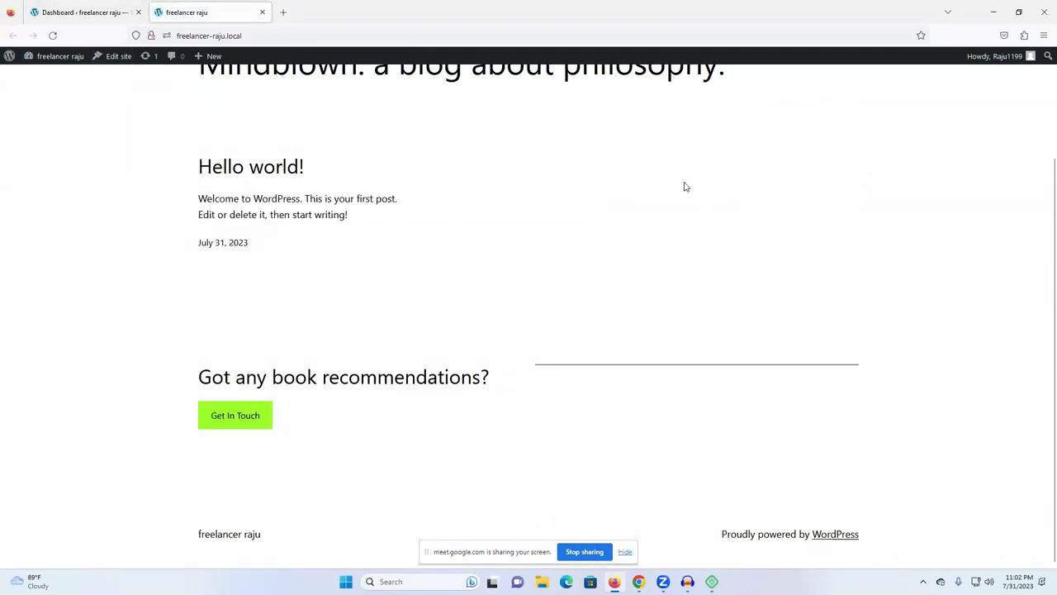
scroll(685, 184, up, 3)
scroll(465, 259, down, 1)
scroll(465, 259, up, 1)
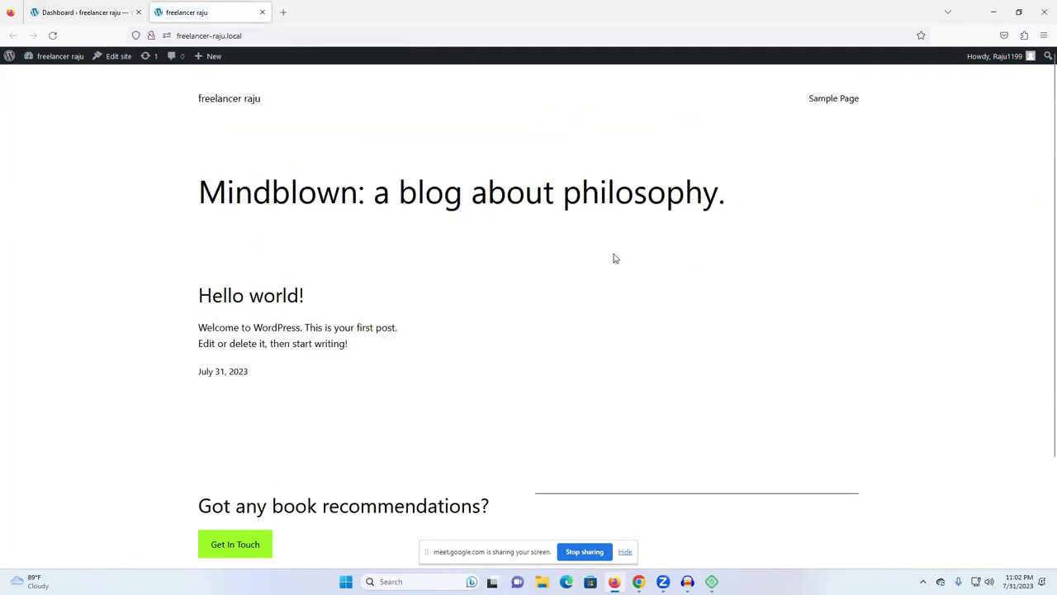
click(119, 13)
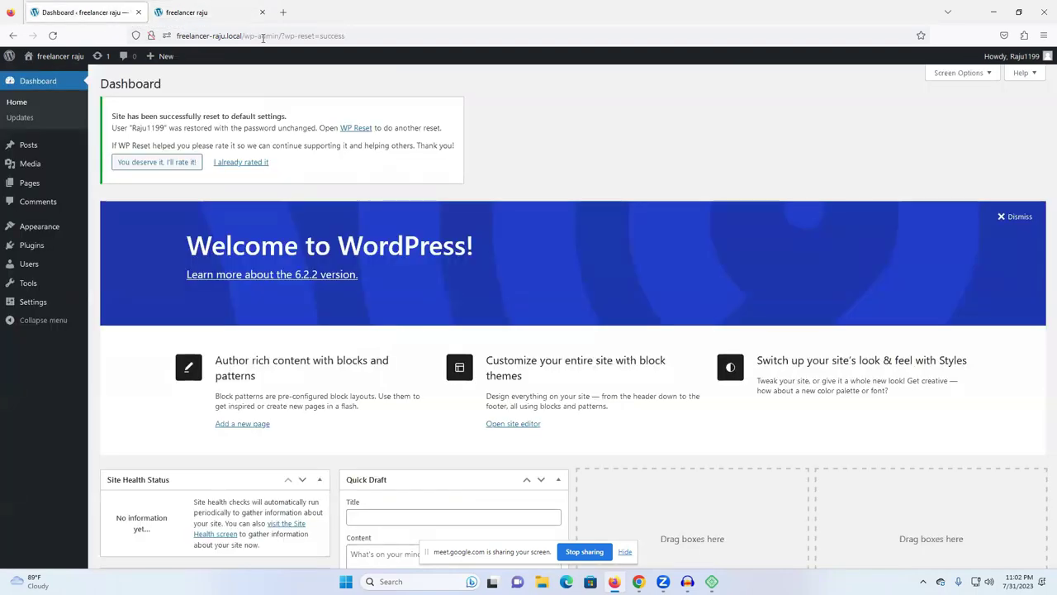
click(213, 14)
click(87, 12)
Activate the All-in-One WP Migration plugin among the installed plugins.
mouse_move(24, 248)
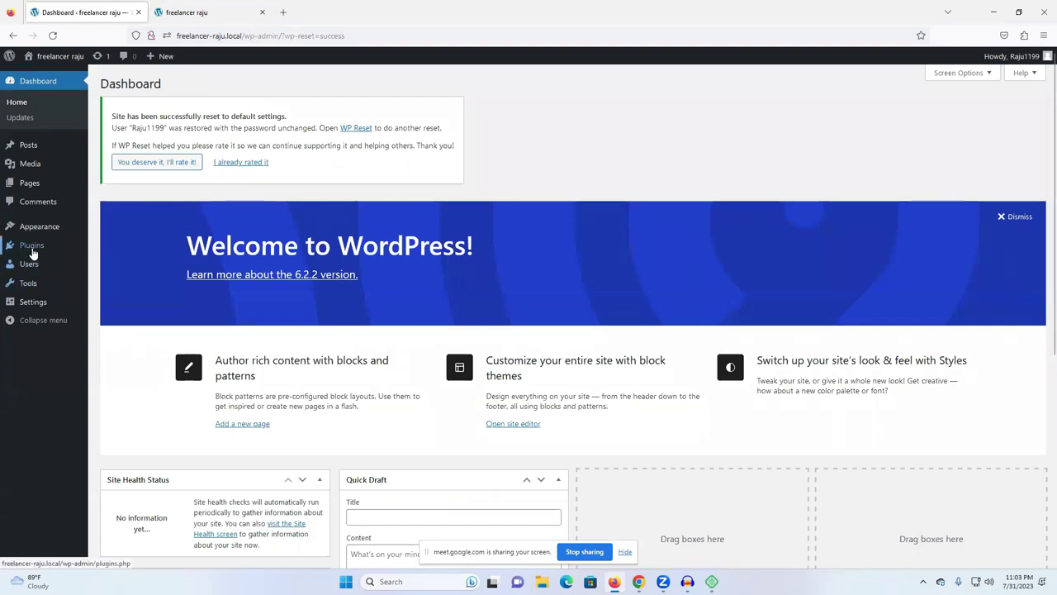
click(32, 247)
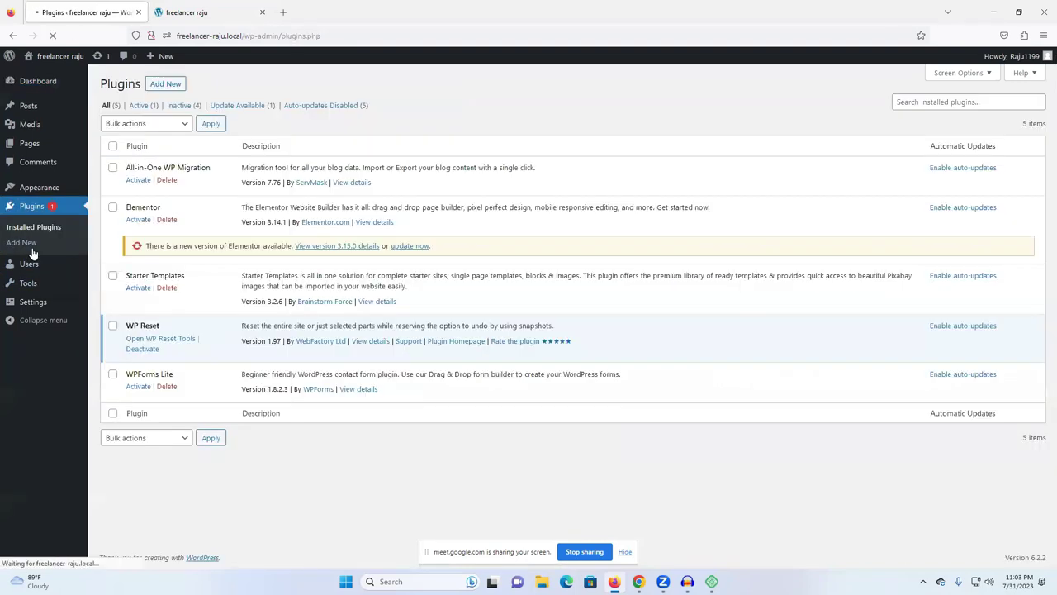
click(136, 179)
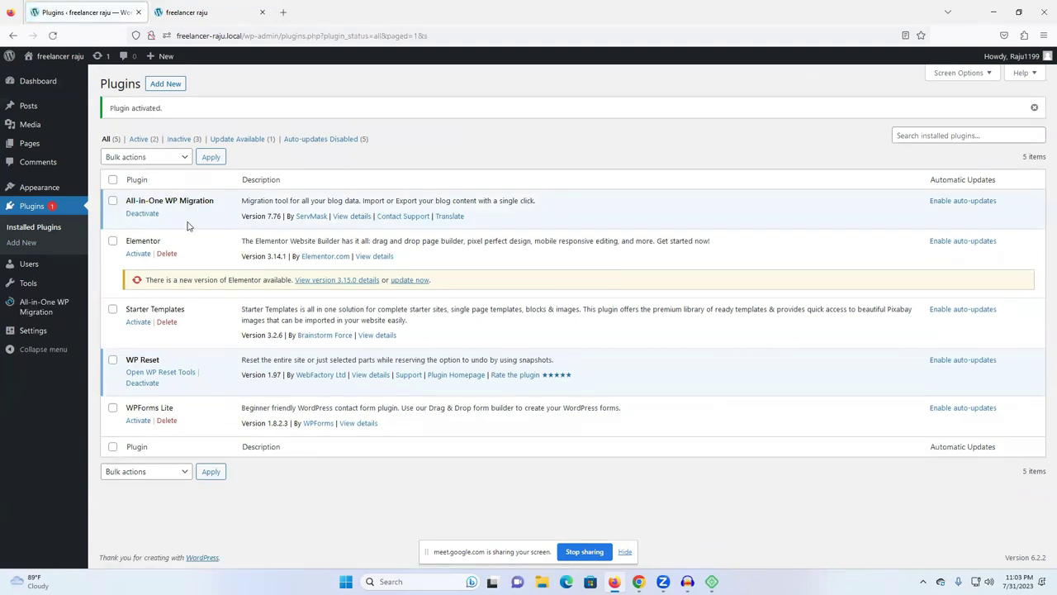
Import the site's backup file with All-in-One WP Migration, accept overwriting the website and check the front end during the restore.
click(37, 307)
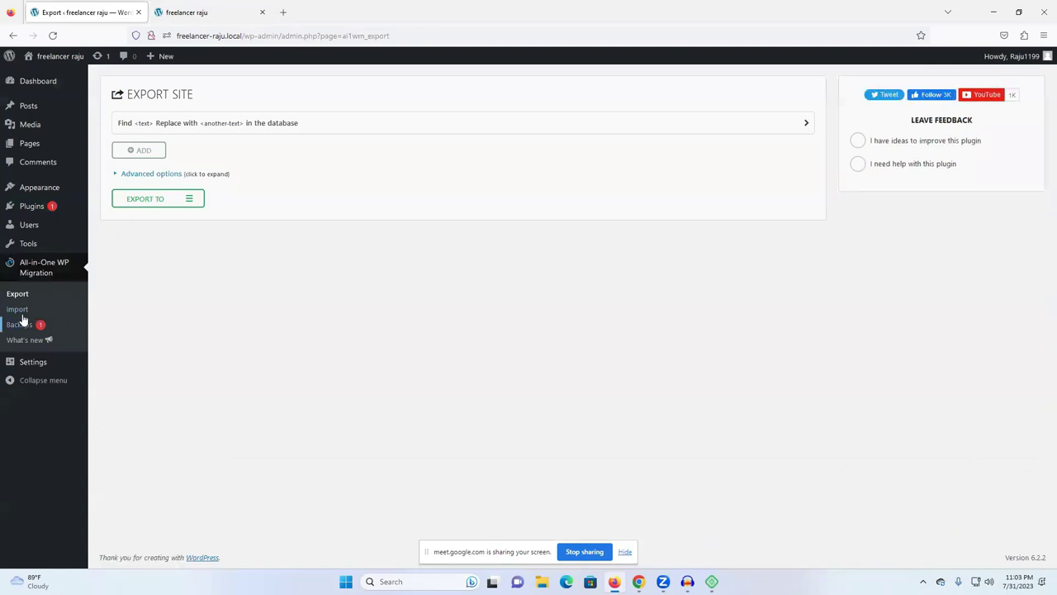
click(17, 310)
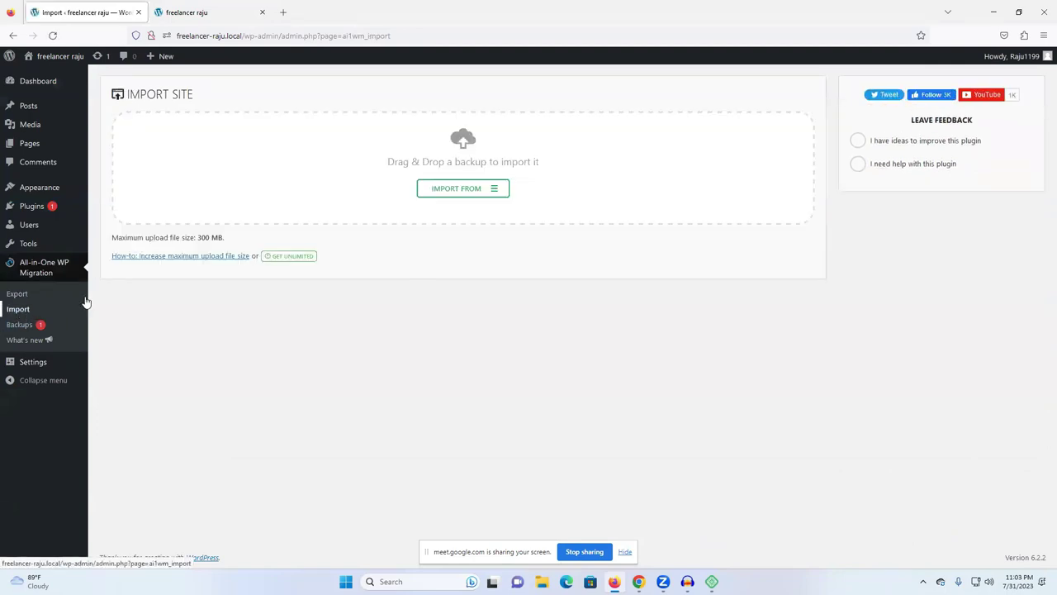
click(446, 191)
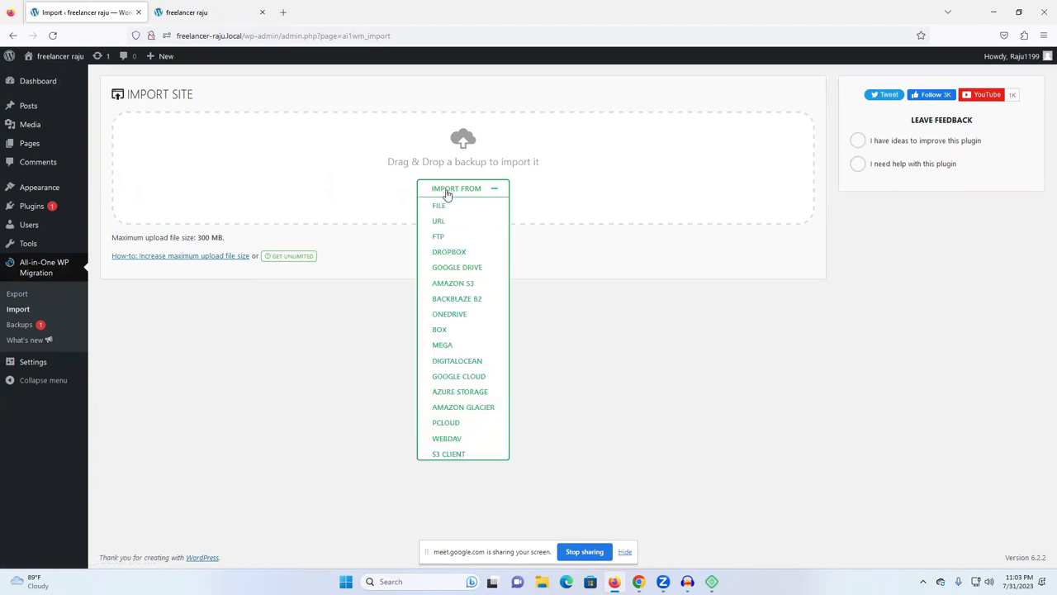
click(452, 208)
click(101, 108)
click(434, 279)
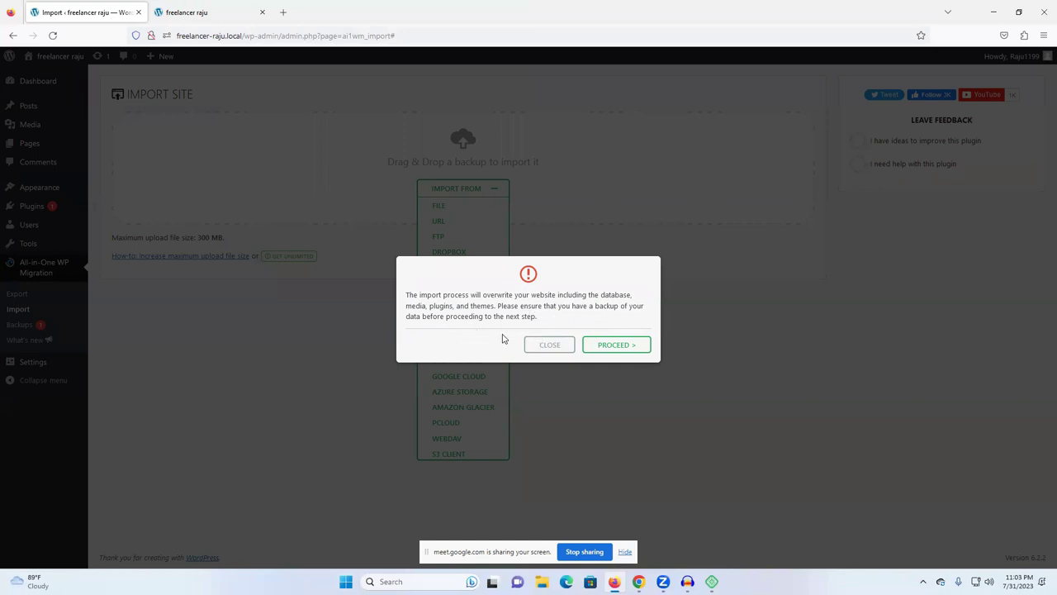
click(602, 346)
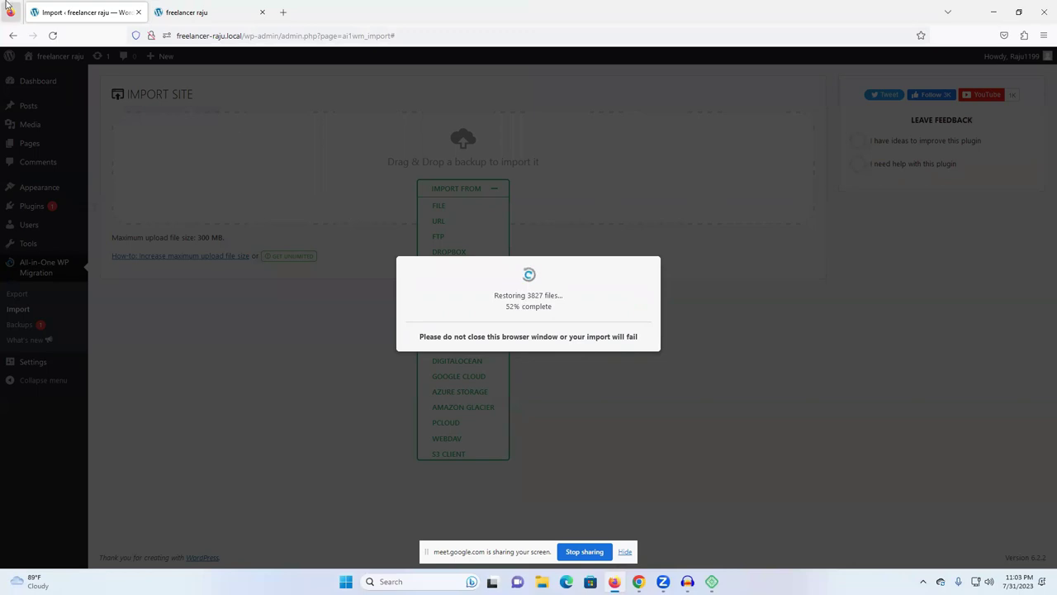
click(163, 7)
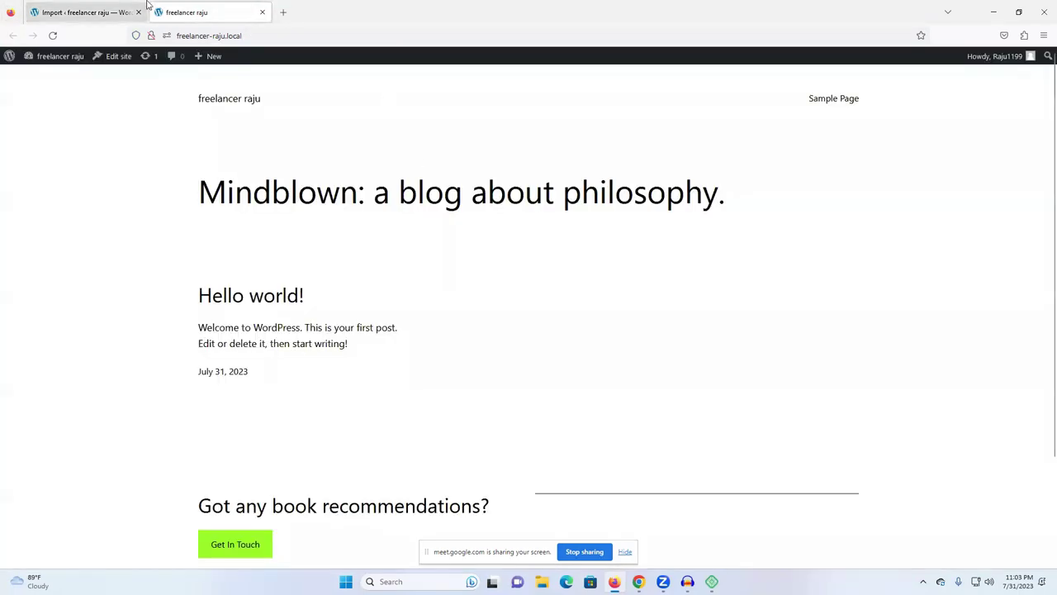
click(94, 10)
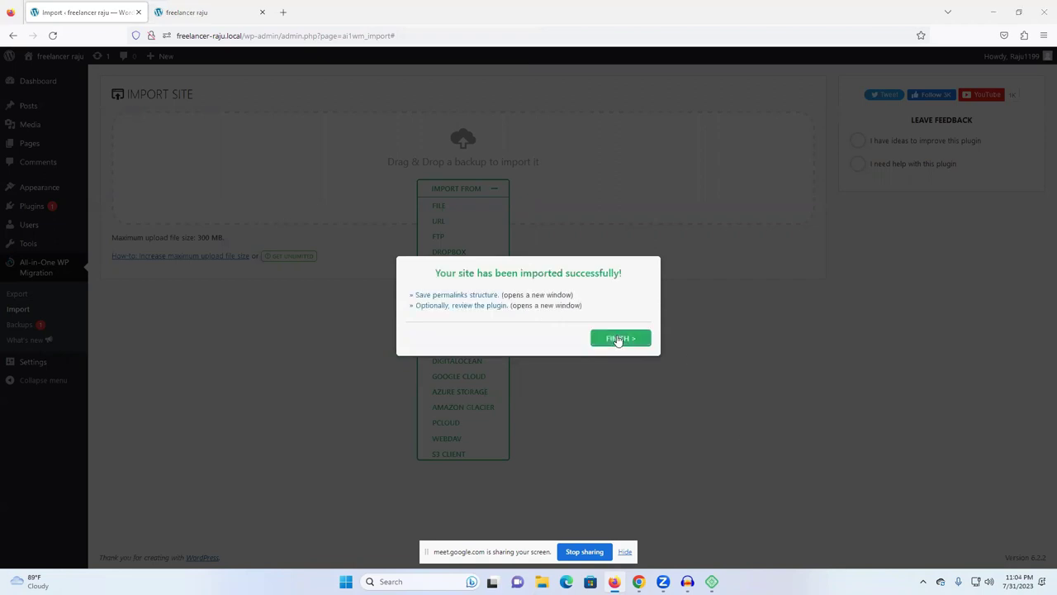
Finish the site import, reload the front end, look over the restored home page and return to the dashboard.
click(618, 340)
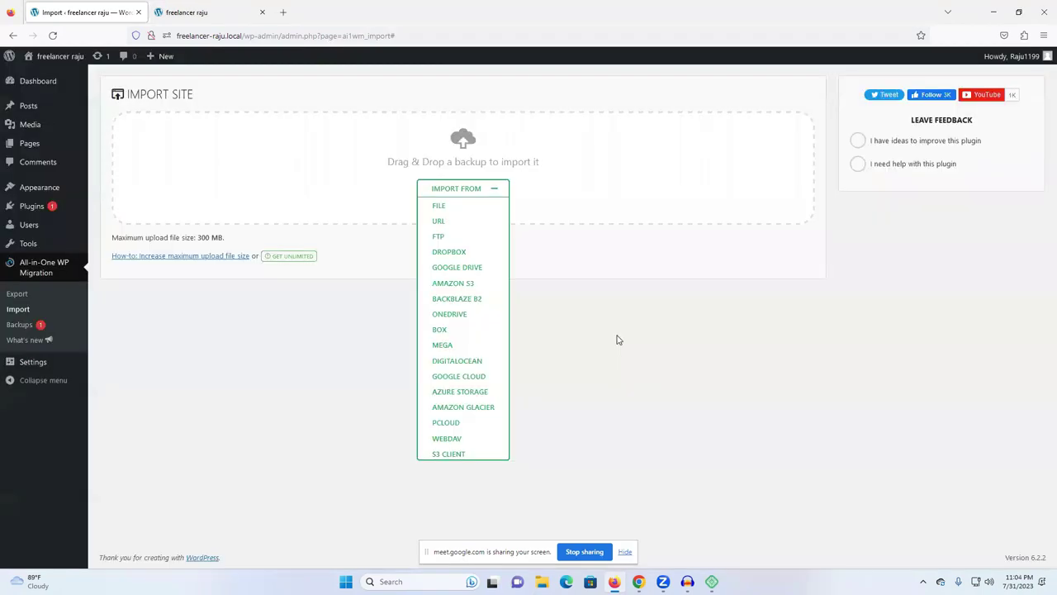
click(221, 19)
click(52, 36)
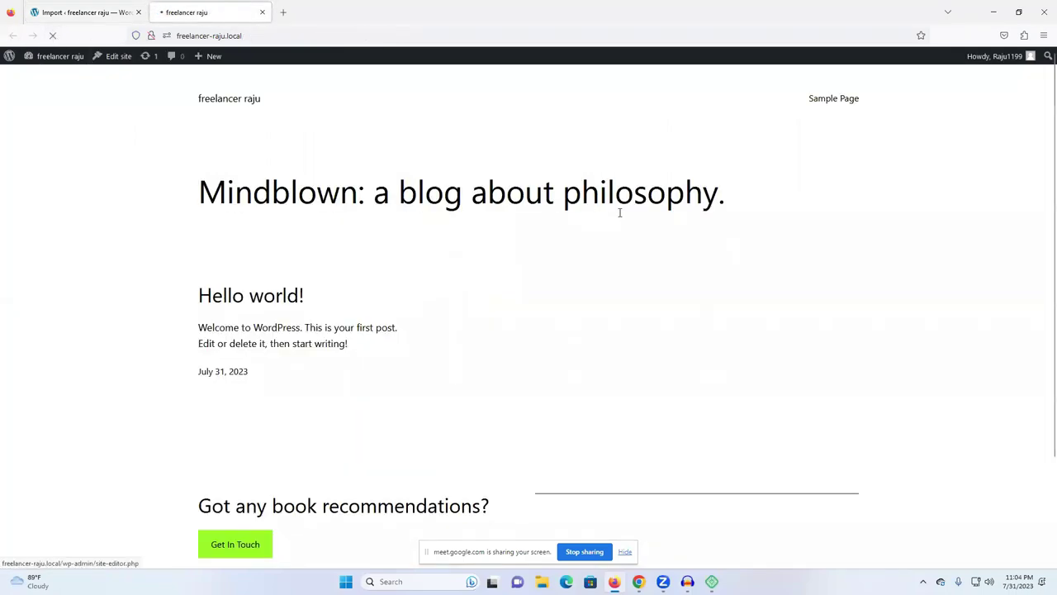
scroll(757, 261, down, 4)
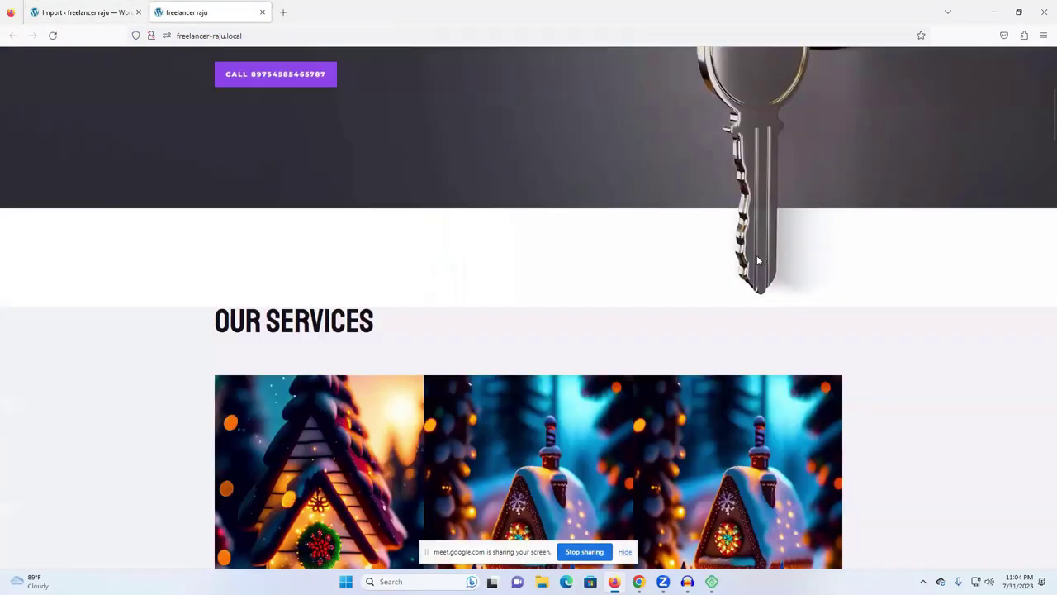
scroll(757, 261, down, 4)
scroll(747, 256, down, 10)
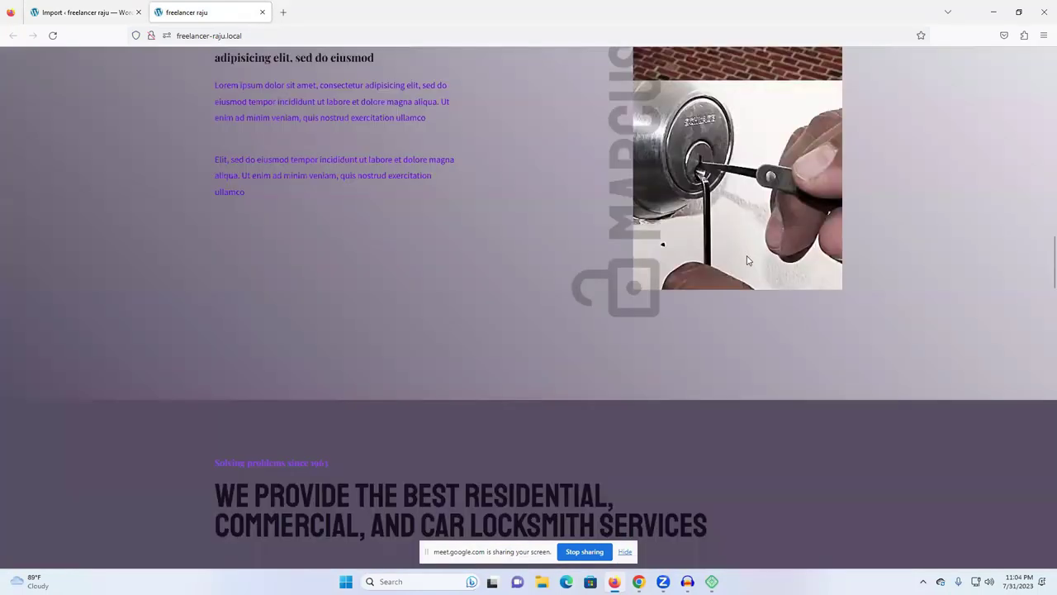
scroll(747, 261, down, 5)
scroll(747, 261, up, 15)
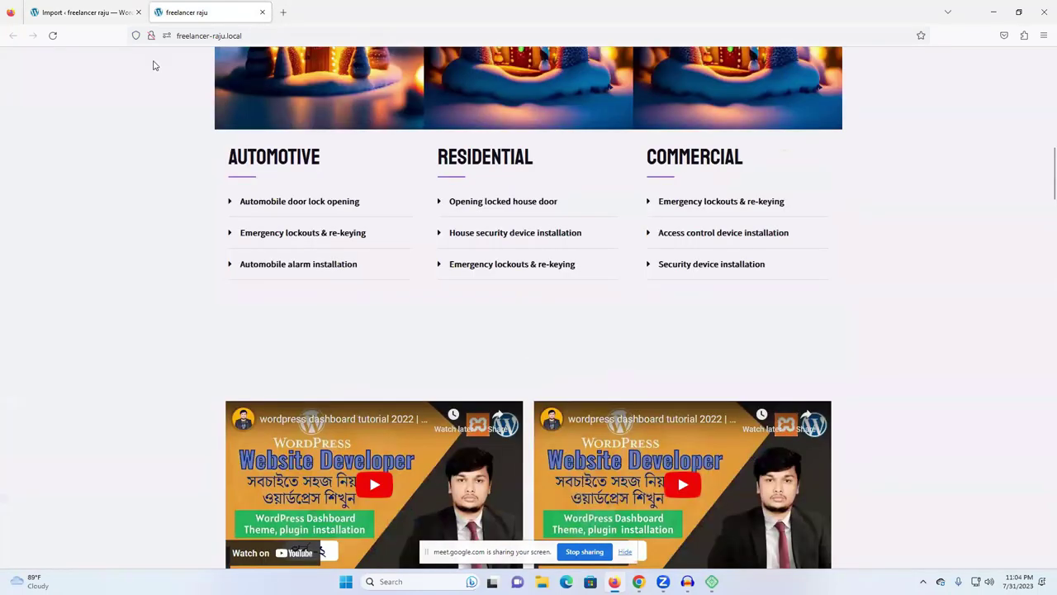
click(97, 12)
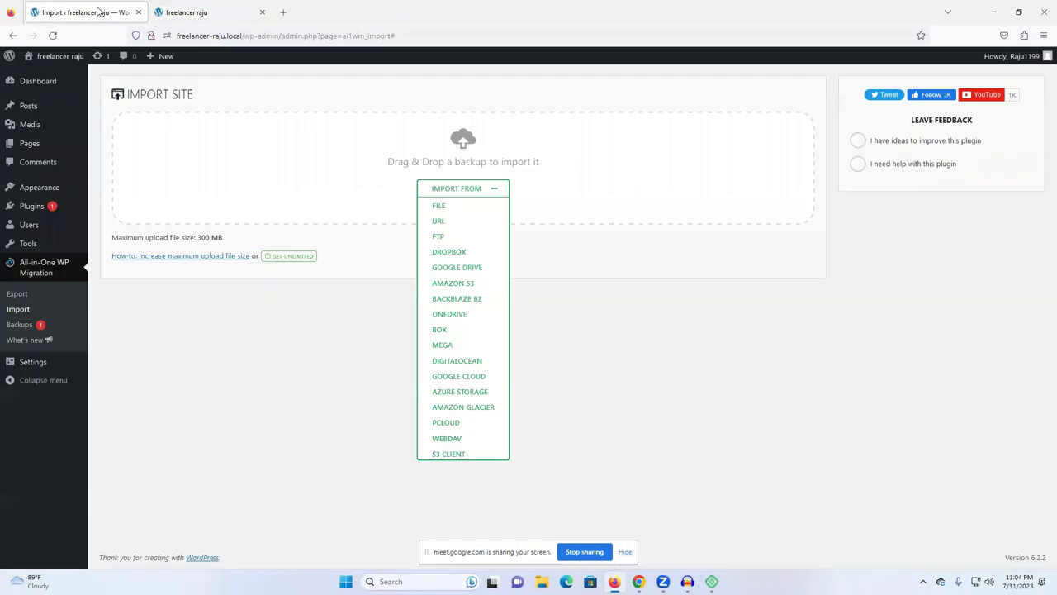
click(200, 12)
click(106, 12)
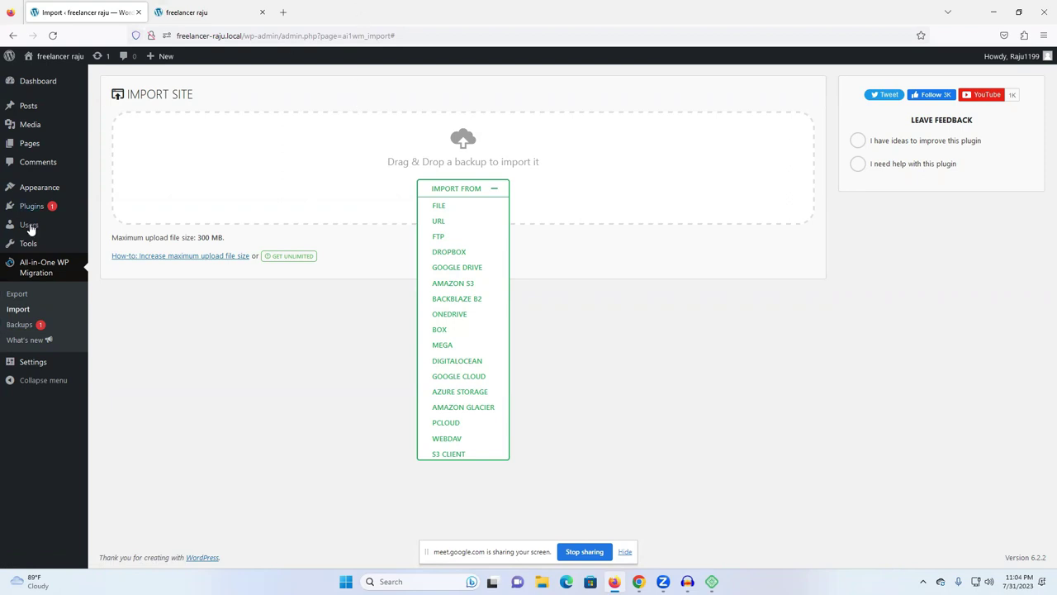
Open the themes page, logging back in to WordPress with the account's username and password.
click(31, 190)
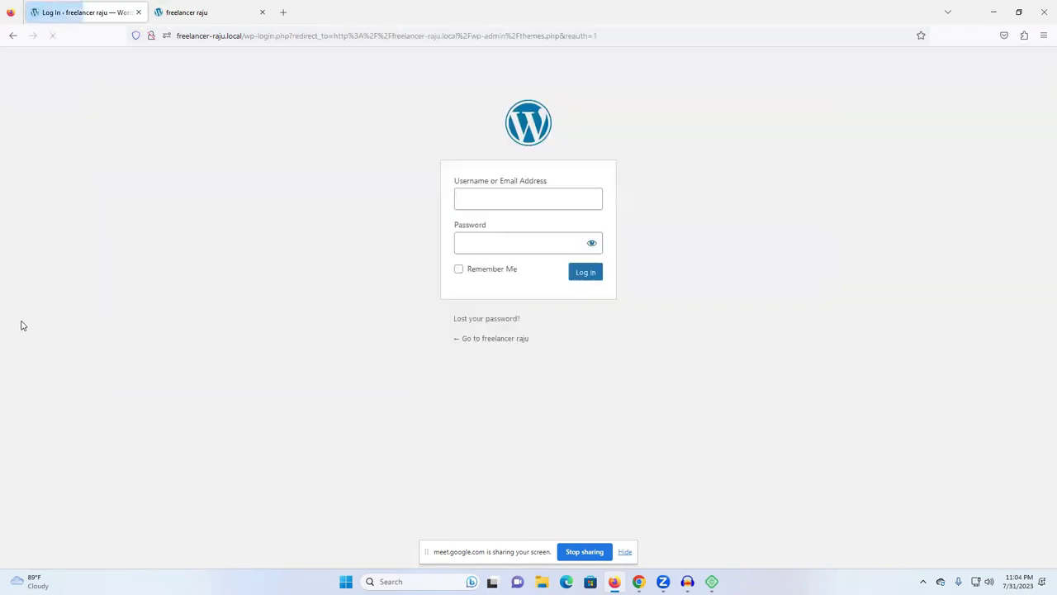
click(519, 189)
click(519, 191)
click(510, 245)
click(580, 274)
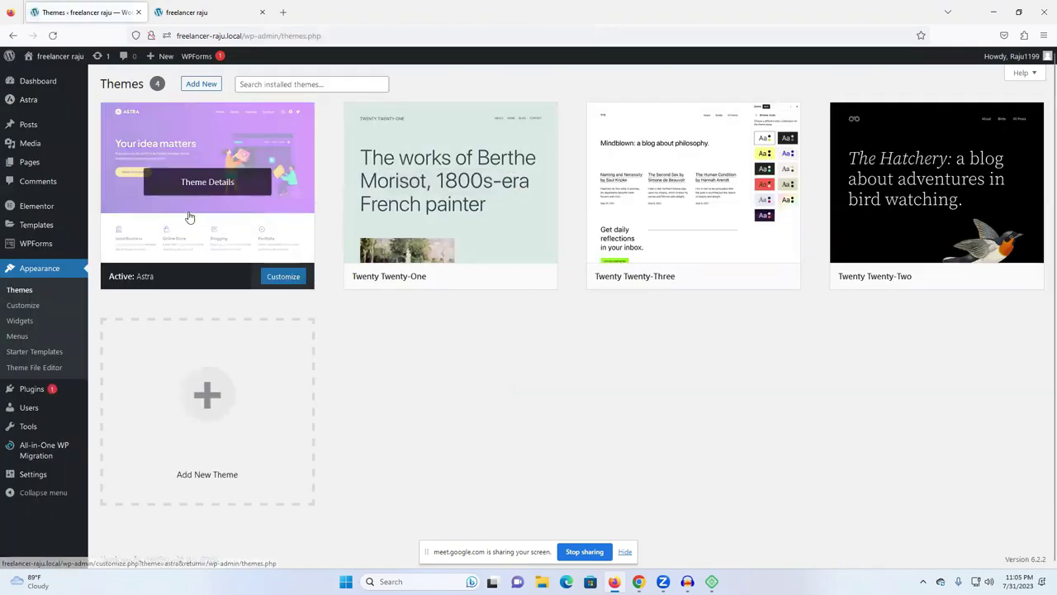
Activate the WP Reset plugin among the installed plugins and dismiss its welcome notice.
click(33, 394)
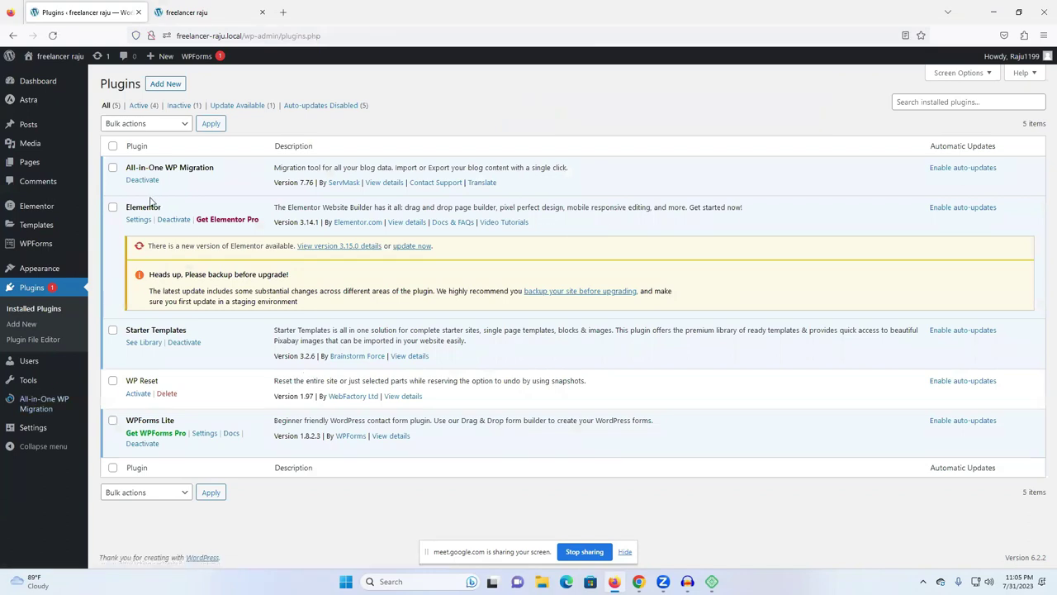
click(137, 394)
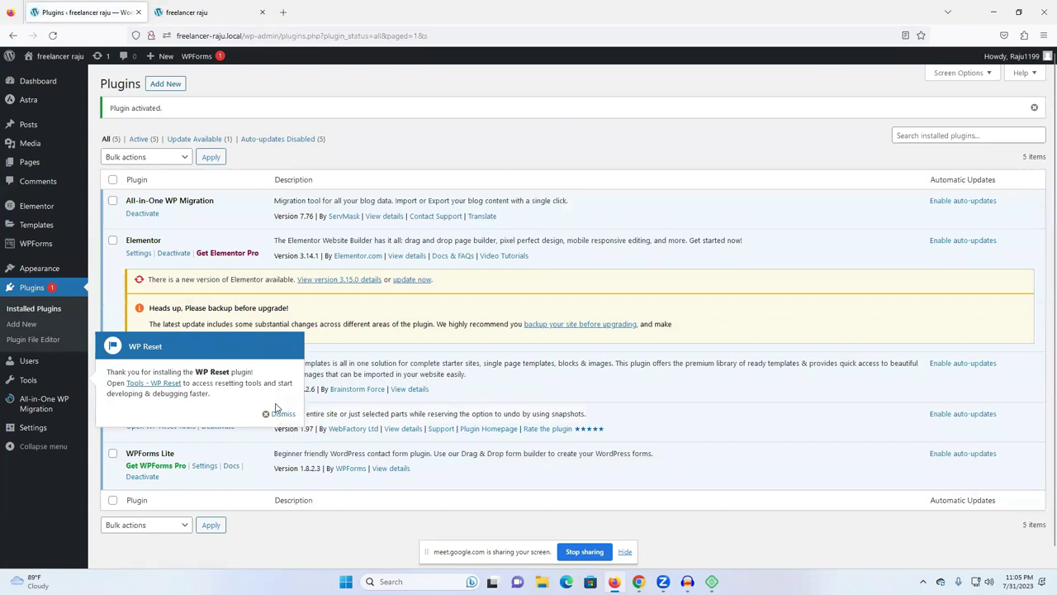
click(277, 413)
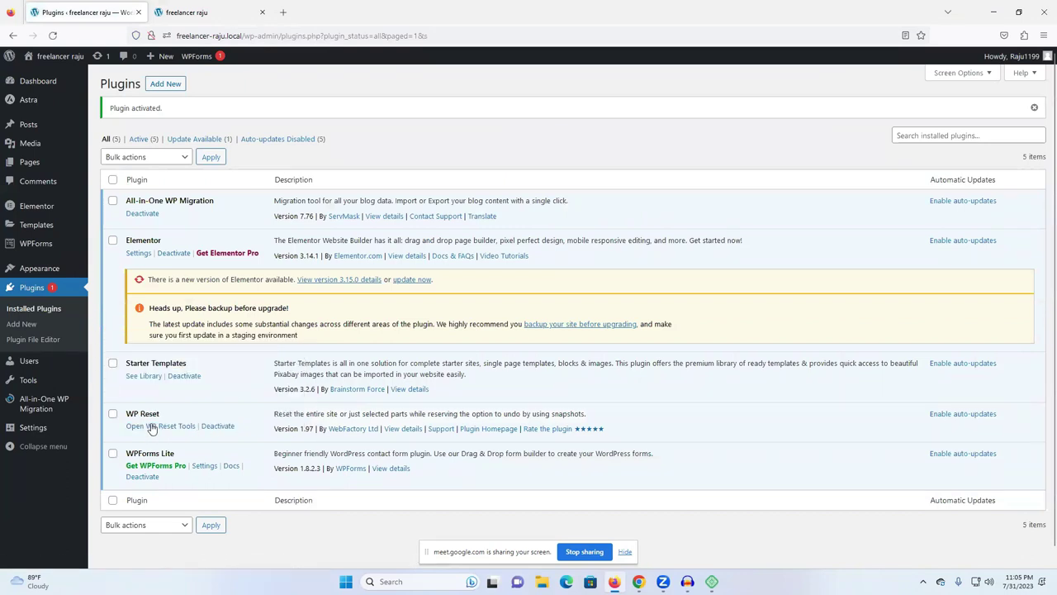
Run Site Reset in the WP Reset tools with the confirmation word "reset" and accept the reset.
click(151, 432)
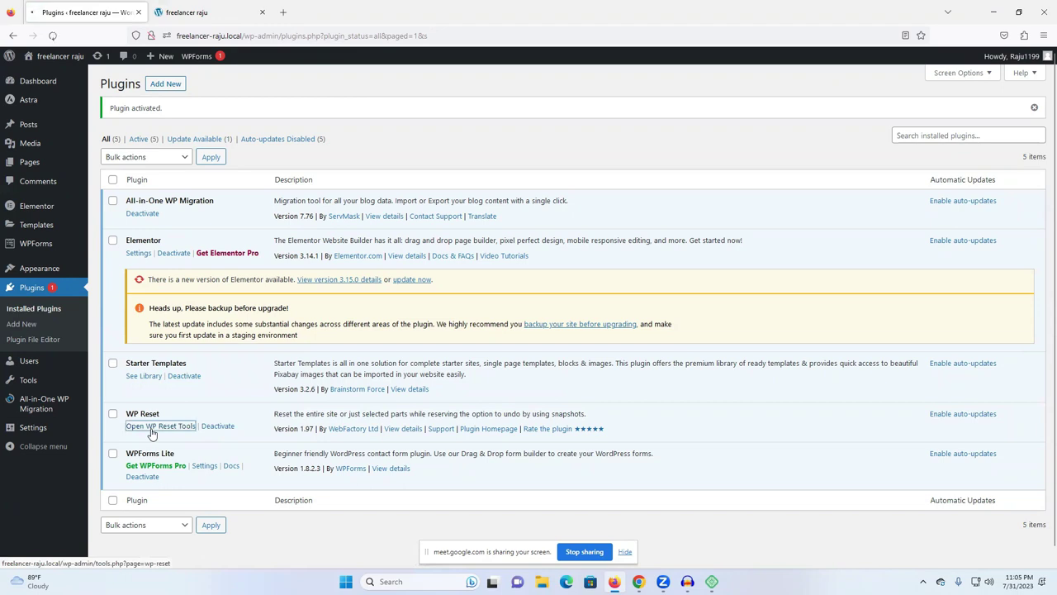
scroll(318, 389, down, 10)
scroll(239, 419, down, 4)
click(160, 262)
text(reset)
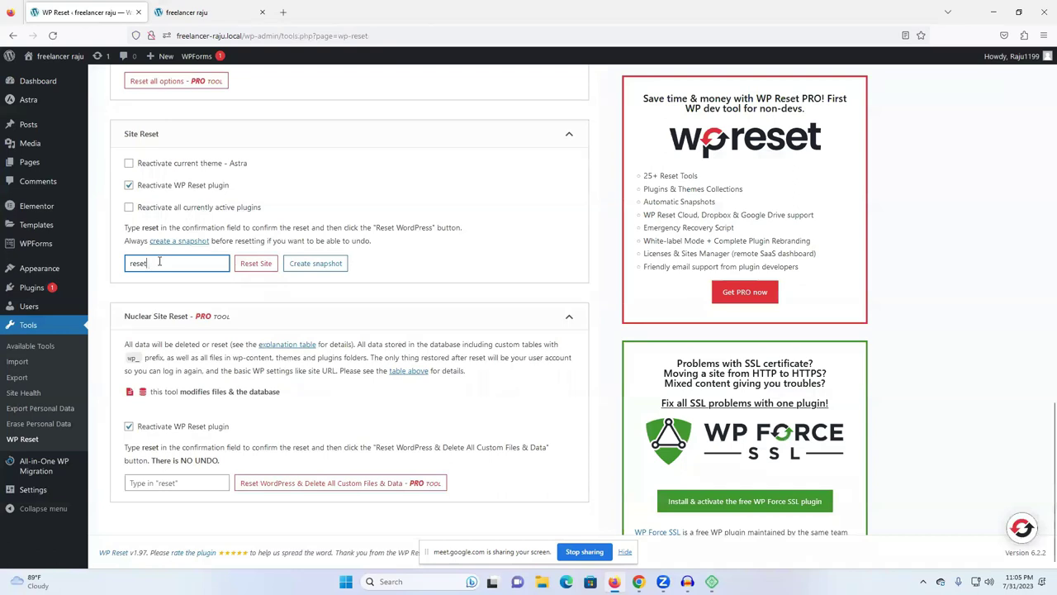
click(256, 264)
click(492, 394)
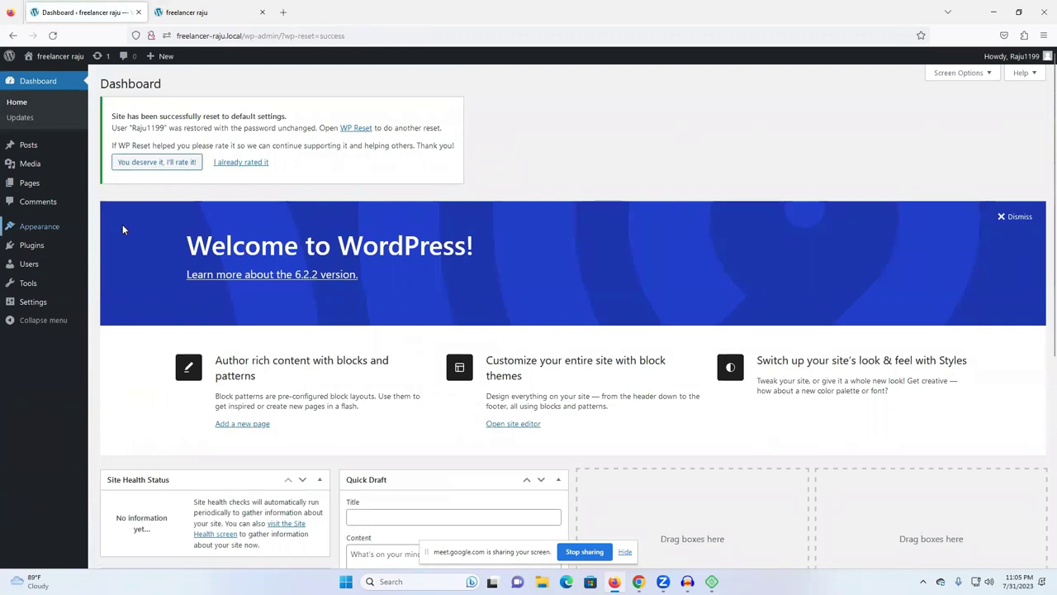
Browse the popular themes available to add and install the Royal Elementor Kit theme.
mouse_move(38, 231)
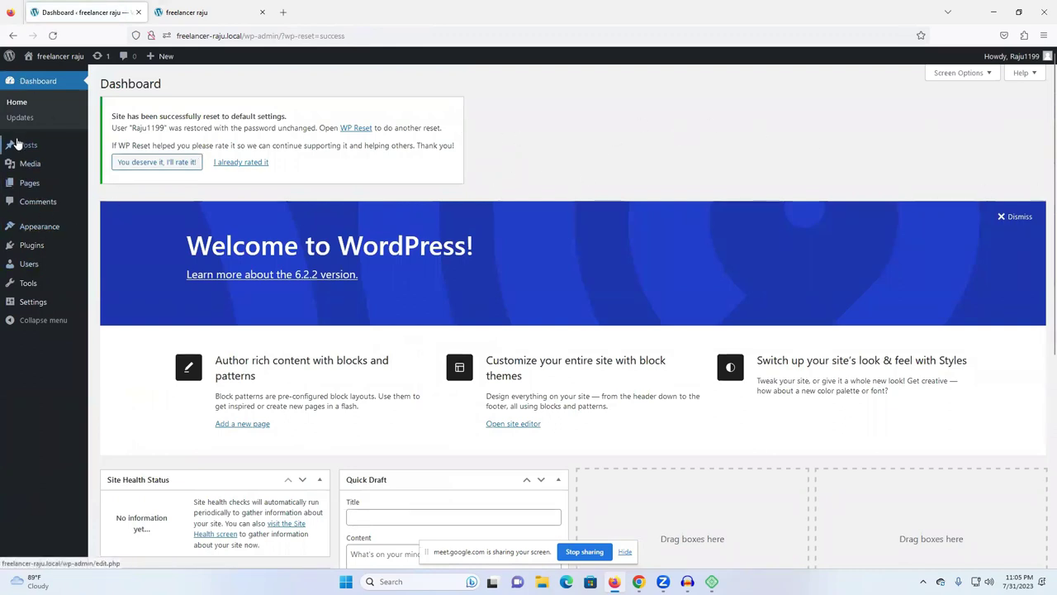
click(38, 227)
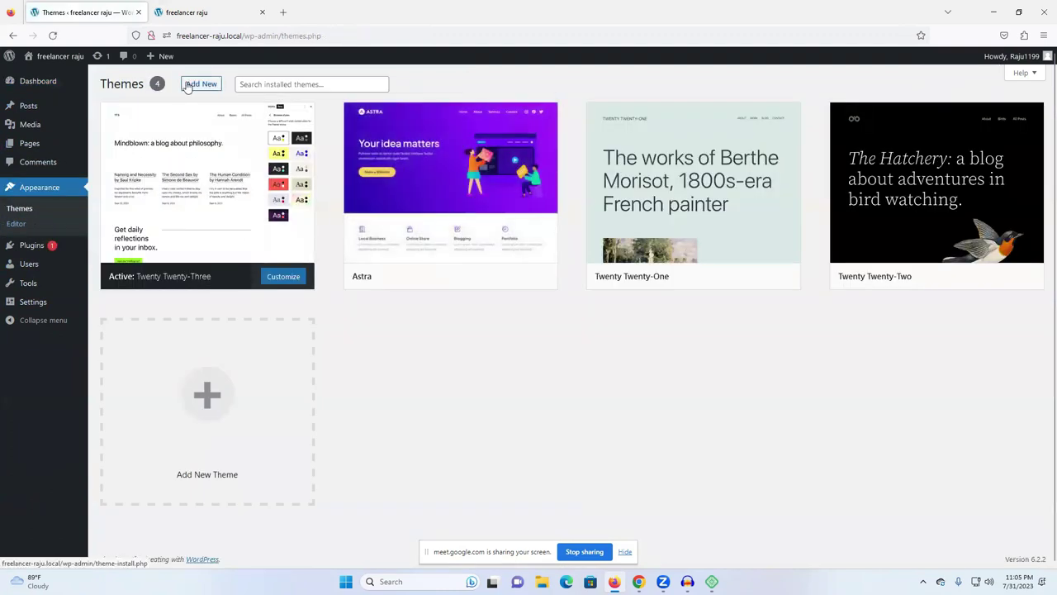
click(189, 86)
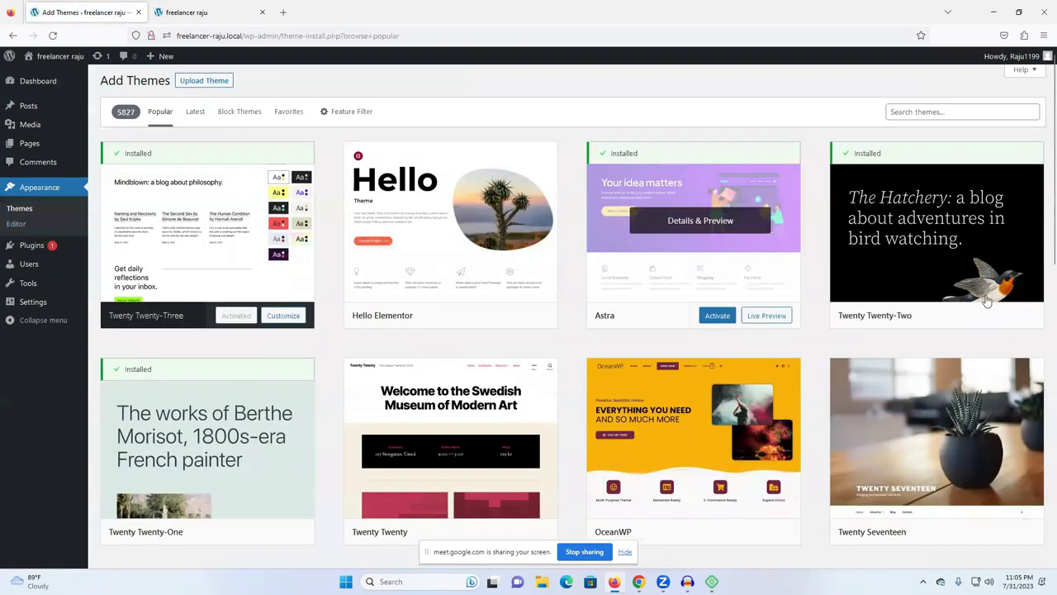
scroll(755, 303, down, 2)
scroll(496, 351, down, 2)
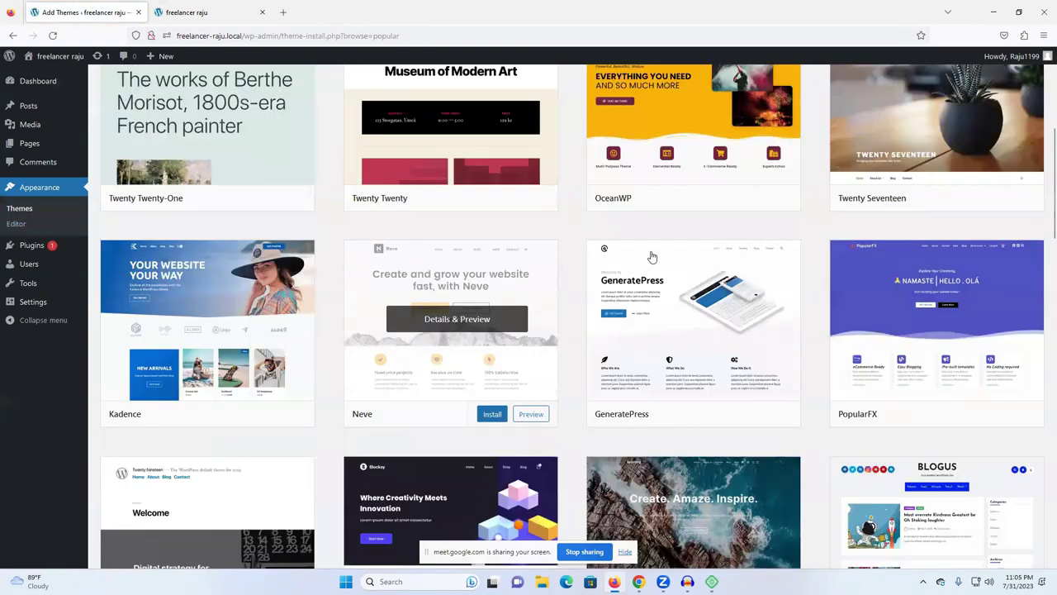
scroll(653, 256, up, 1)
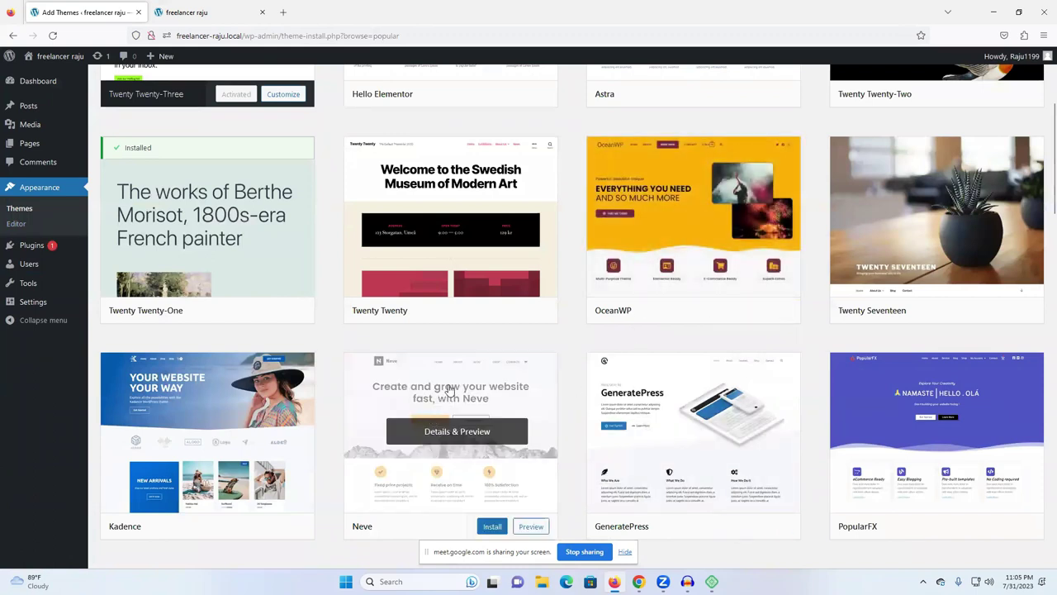
scroll(449, 364, down, 5)
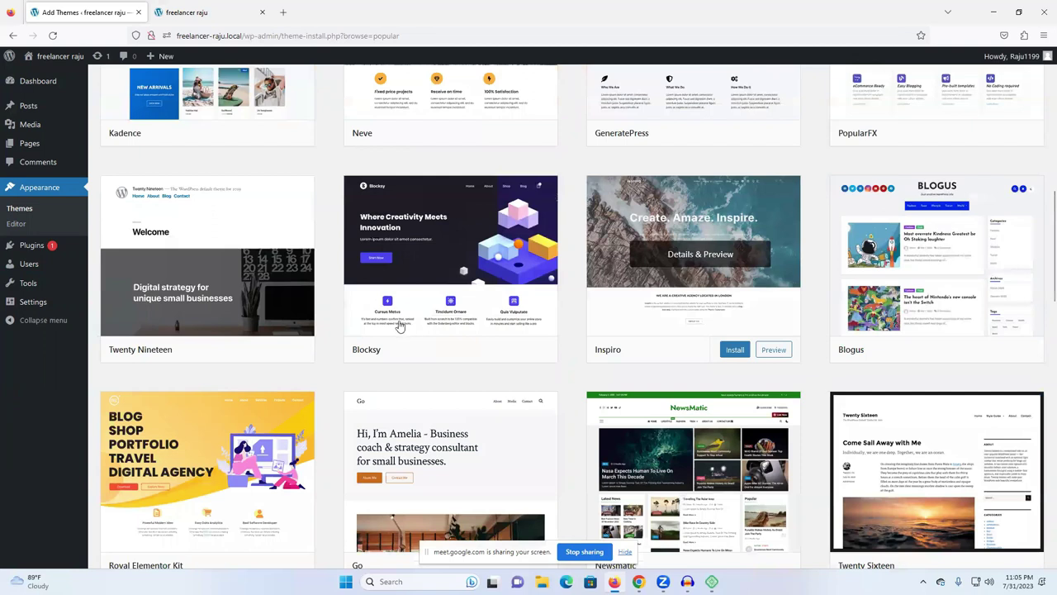
scroll(391, 330, down, 2)
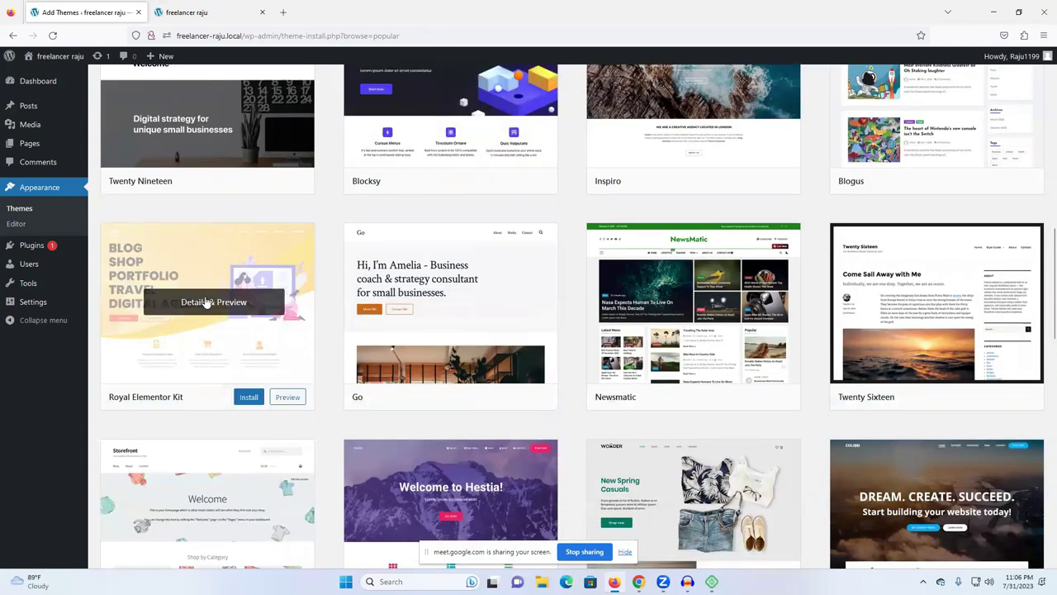
click(249, 397)
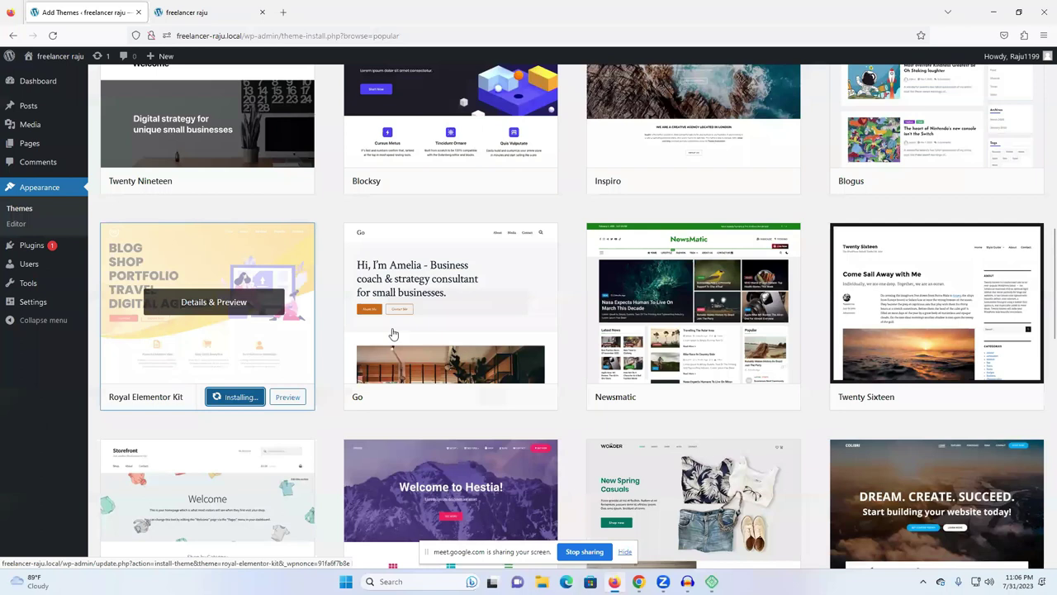
Activate the Royal Elementor Kit theme once it has been installed.
scroll(437, 256, up, 3)
scroll(395, 254, down, 3)
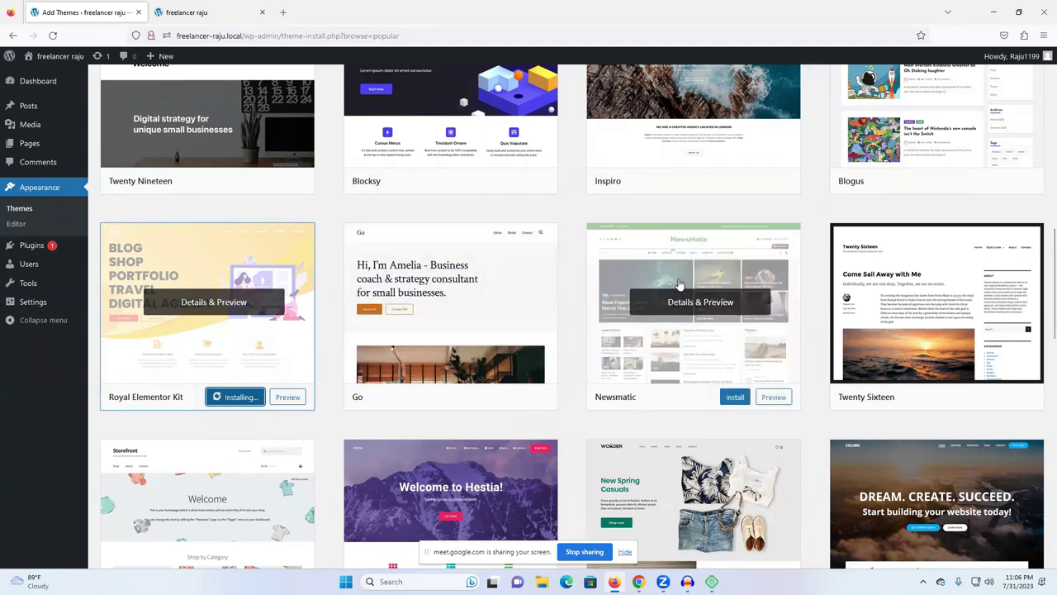
click(224, 397)
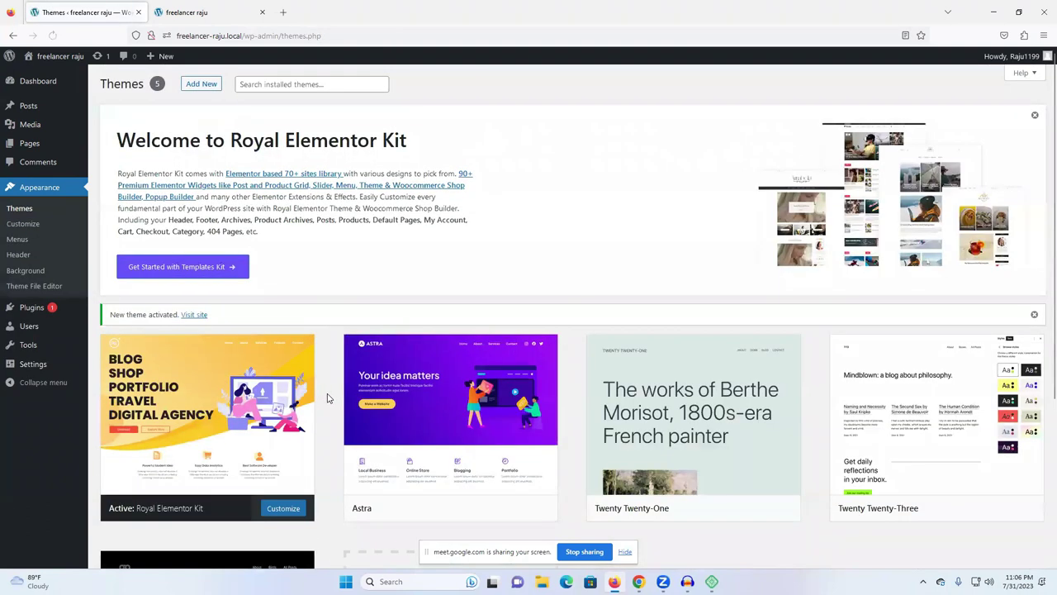
Look over the installed themes and read the description in the Royal Elementor Kit theme's details.
scroll(328, 397, down, 2)
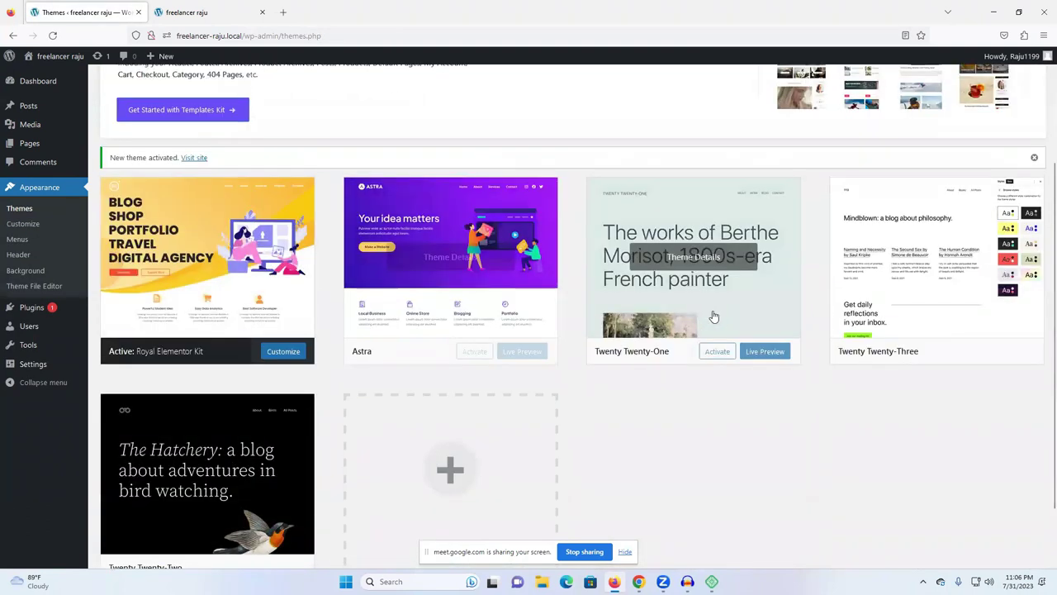
scroll(363, 367, up, 1)
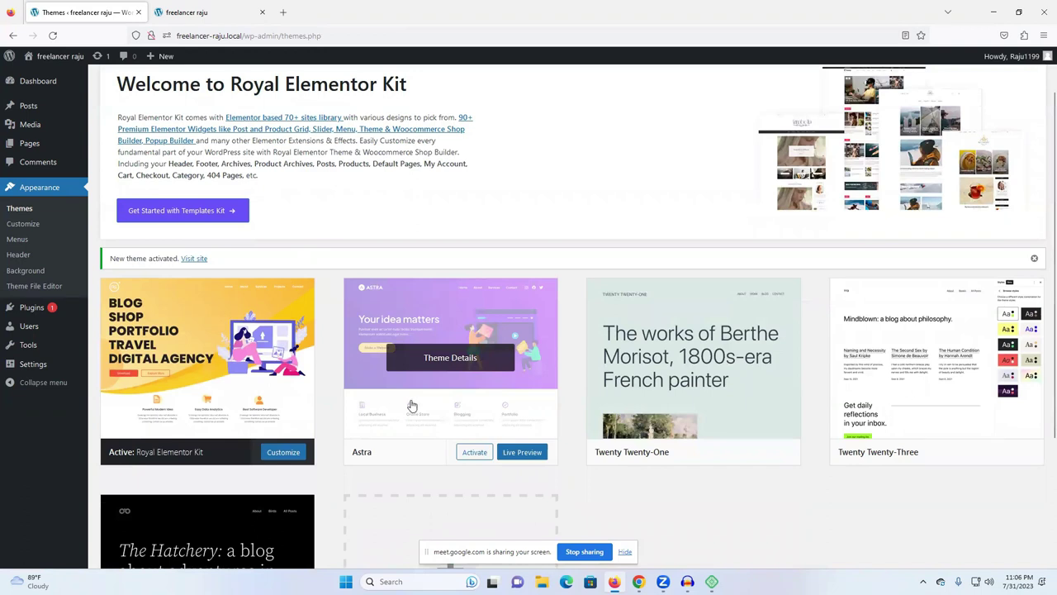
click(239, 383)
scroll(687, 494, down, 2)
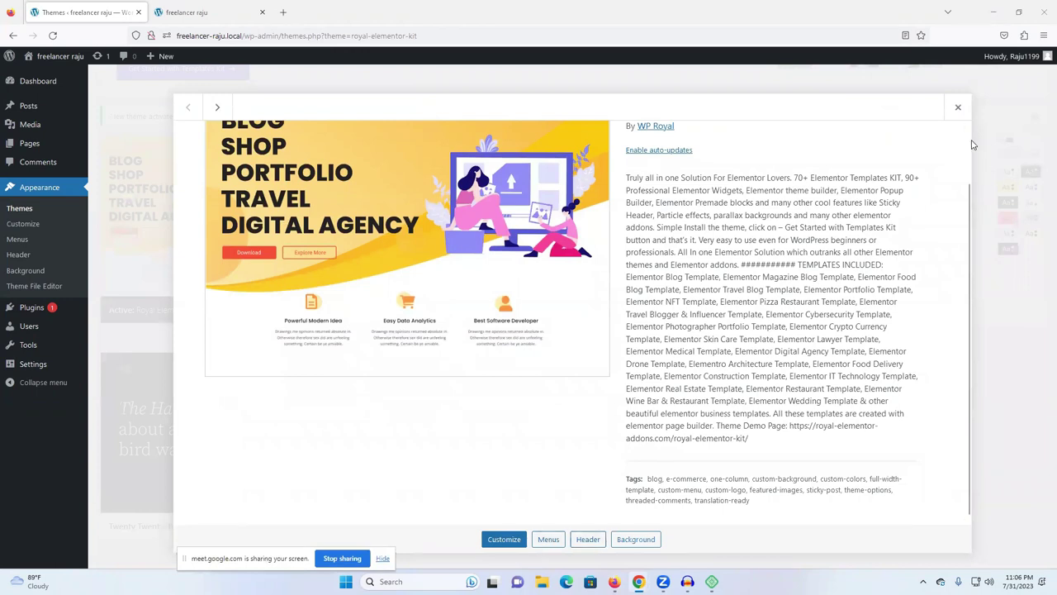
click(958, 107)
scroll(888, 346, up, 3)
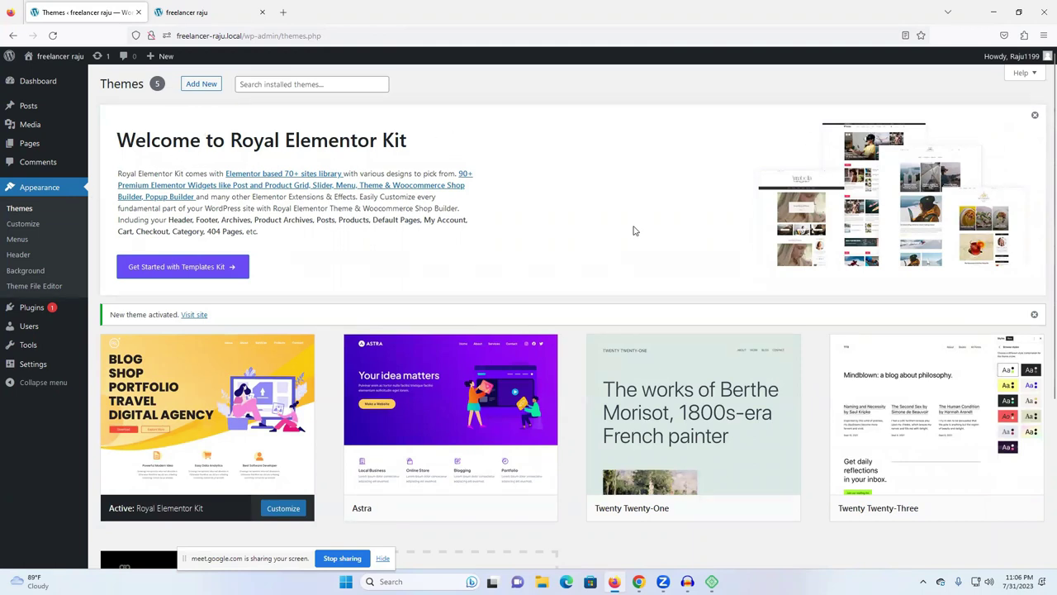
Get started with the Royal Elementor templates kit and allow the plugin's update notifications to reach the kit library.
click(164, 272)
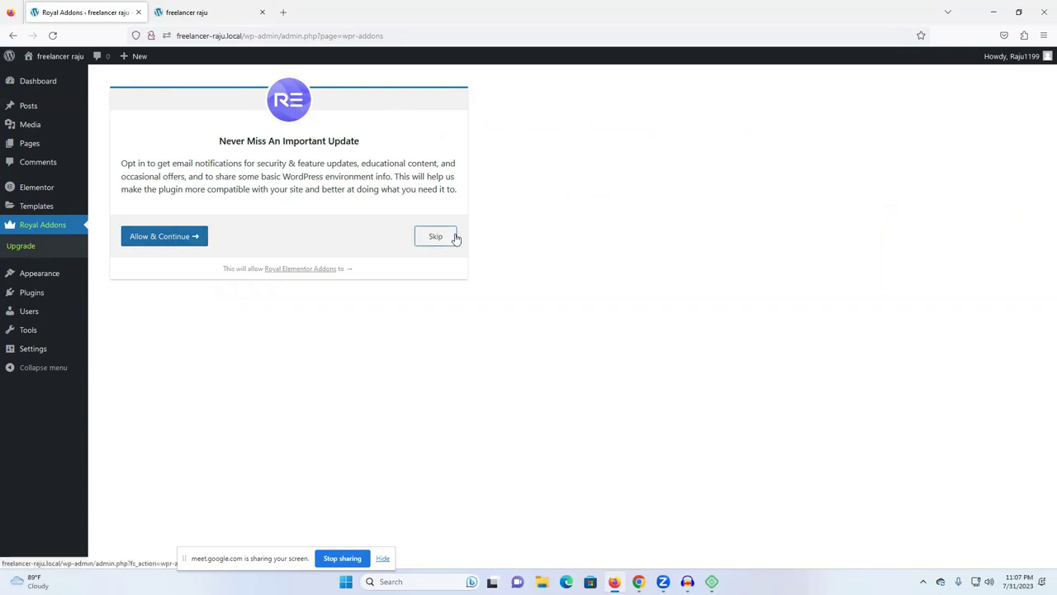
click(175, 236)
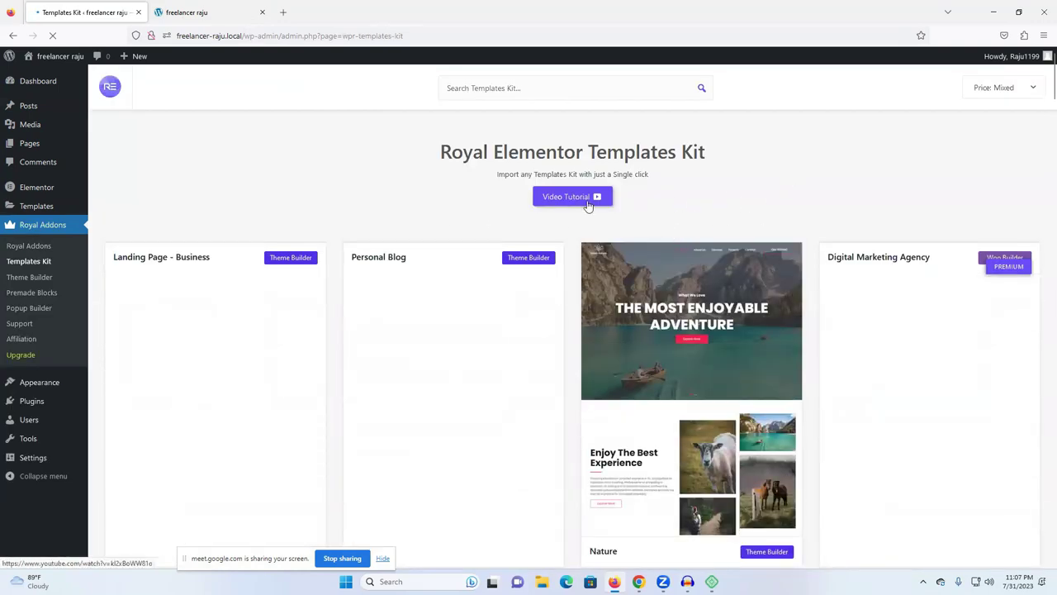
Browse the template kits in the Royal Elementor library and compare the free kits with the premium ones.
scroll(746, 287, down, 3)
scroll(746, 287, down, 3)
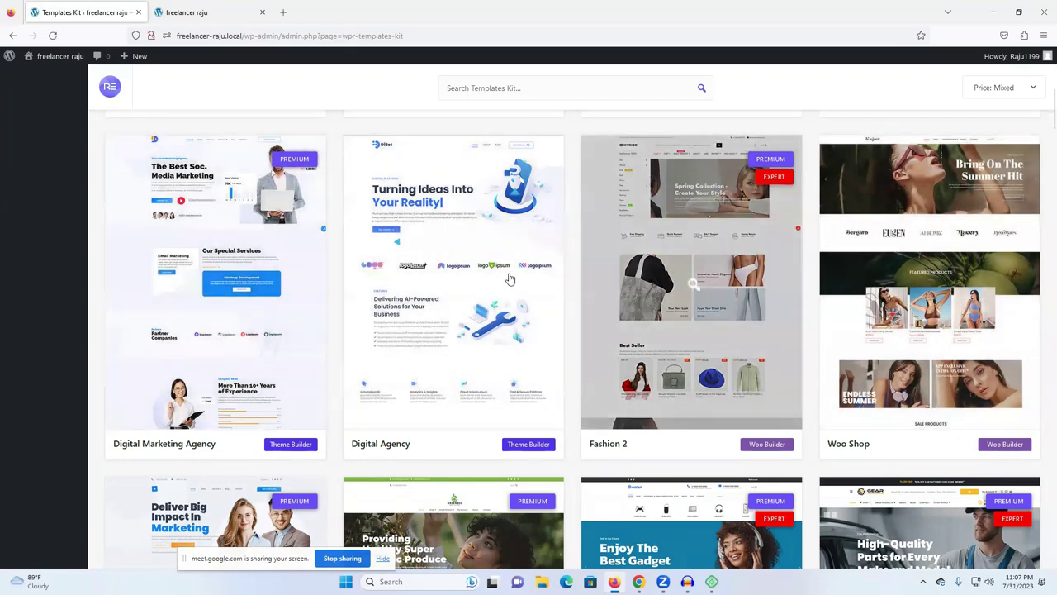
scroll(663, 296, down, 2)
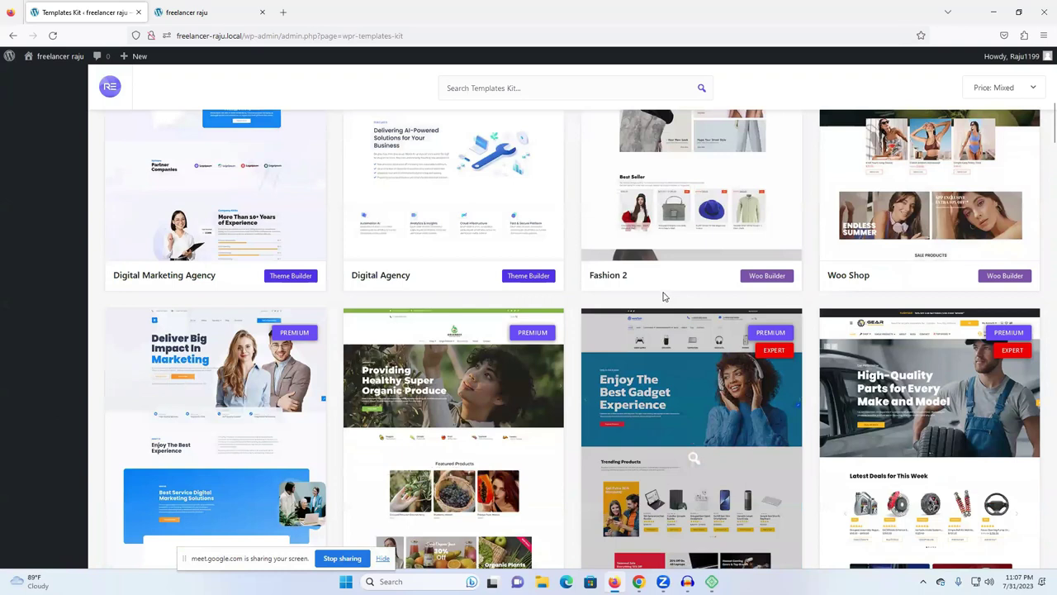
scroll(663, 296, up, 2)
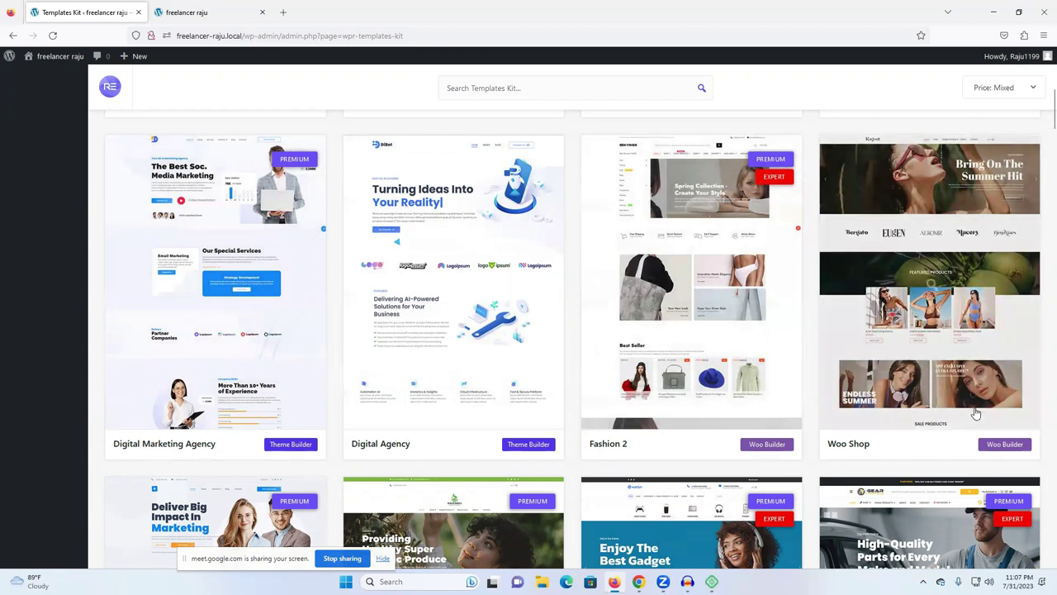
scroll(938, 438, down, 3)
scroll(933, 347, down, 2)
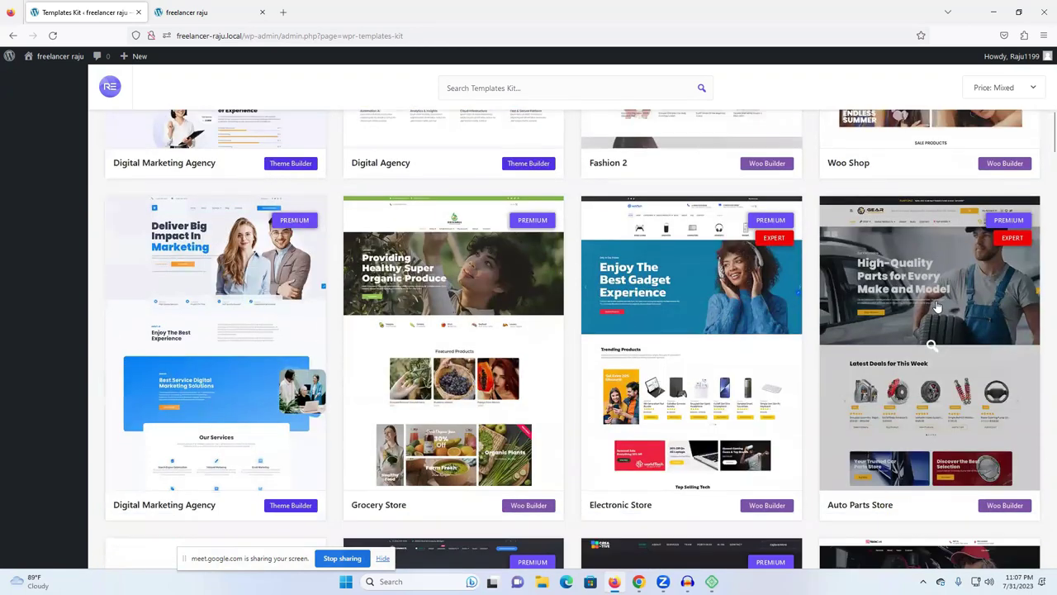
scroll(589, 320, up, 10)
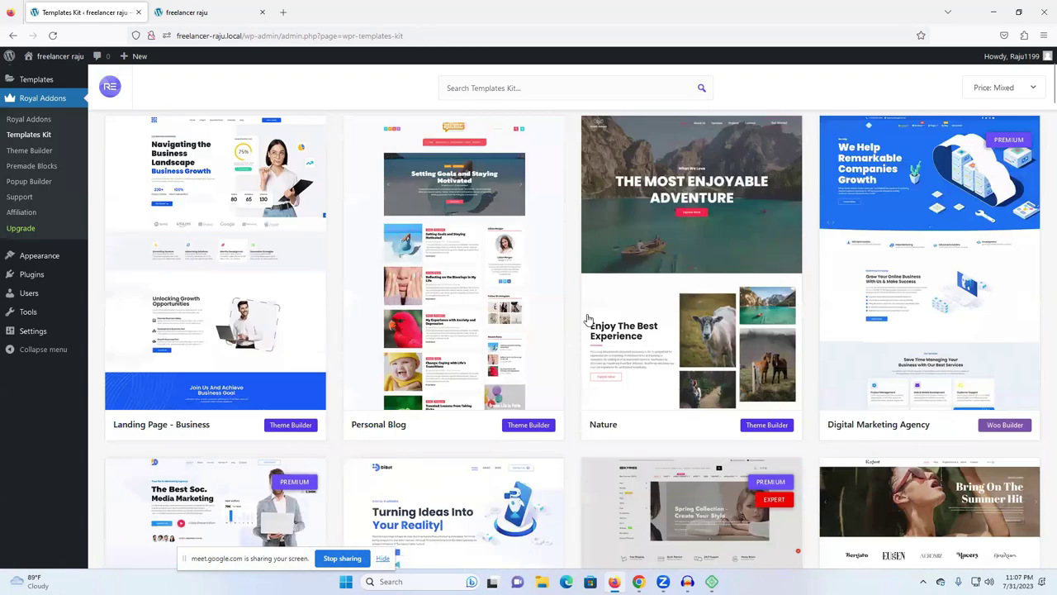
scroll(589, 320, up, 2)
scroll(587, 317, down, 7)
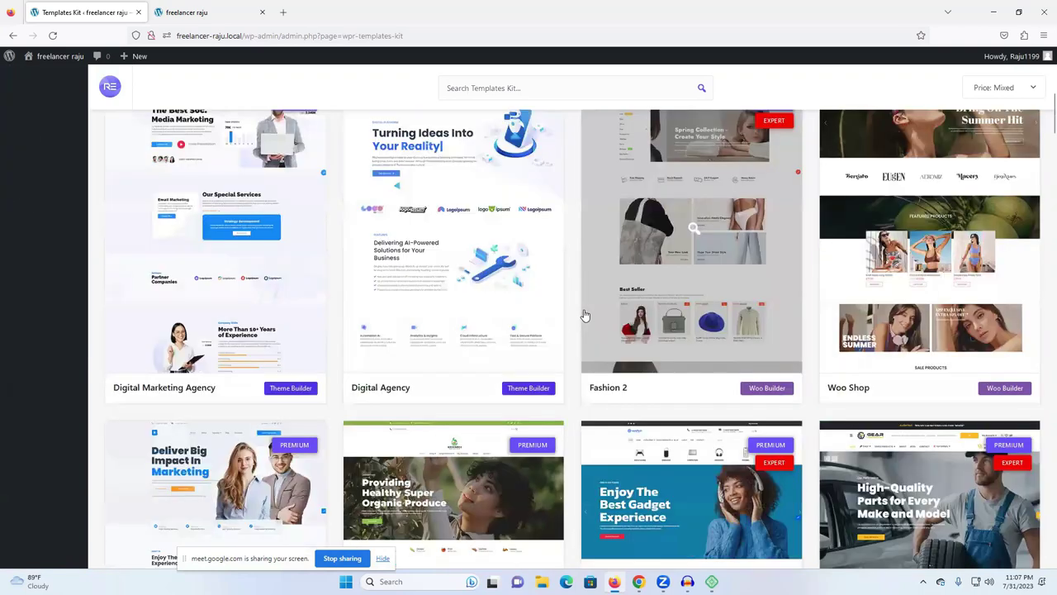
scroll(585, 315, down, 3)
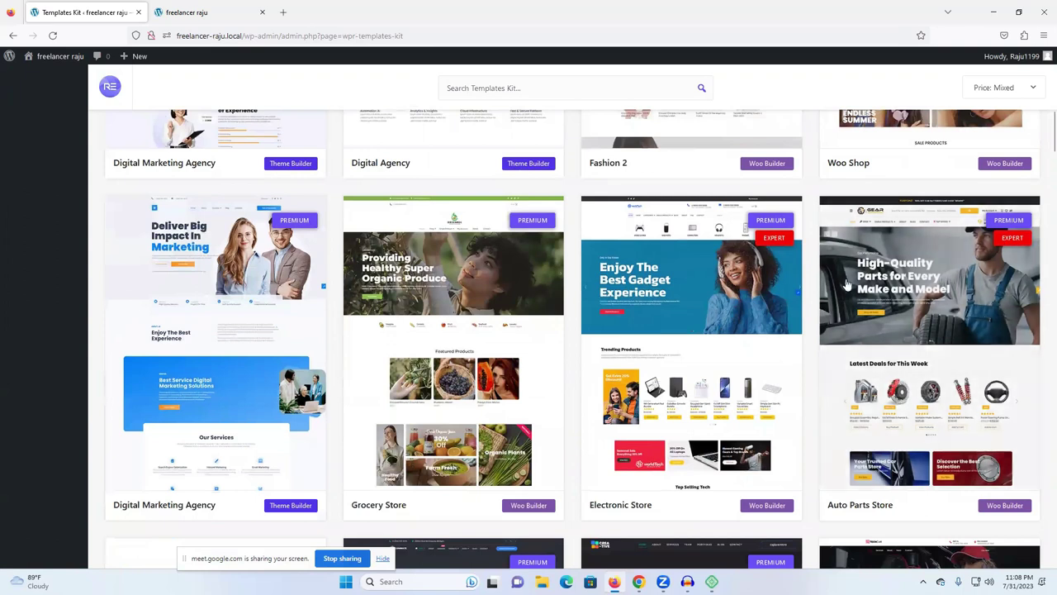
scroll(847, 285, up, 4)
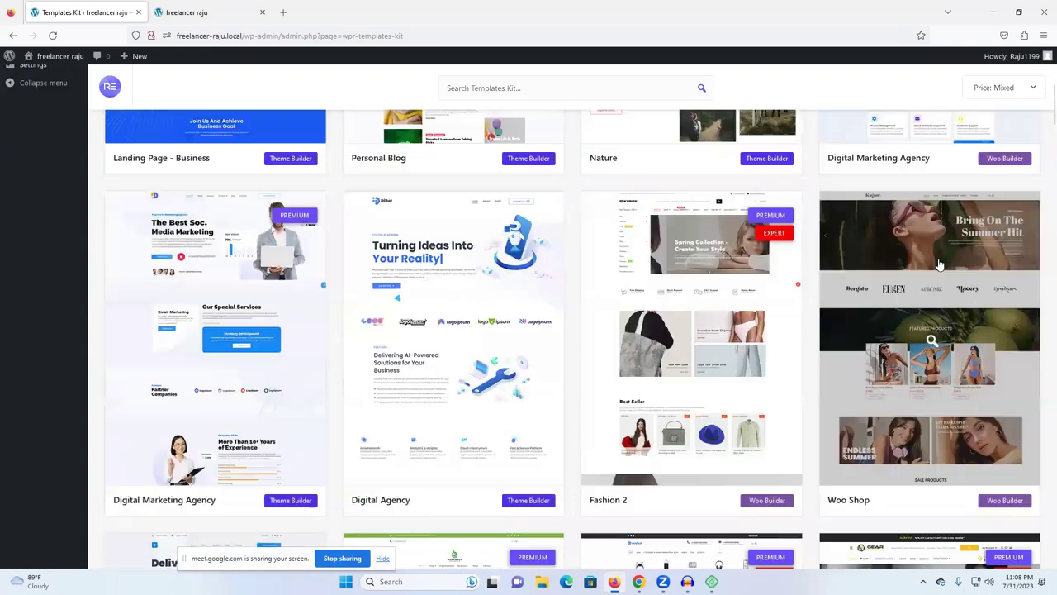
Open the Woo Shop kit, look over its included pages and import the templates kit, accepting the plugin recommendation.
click(938, 264)
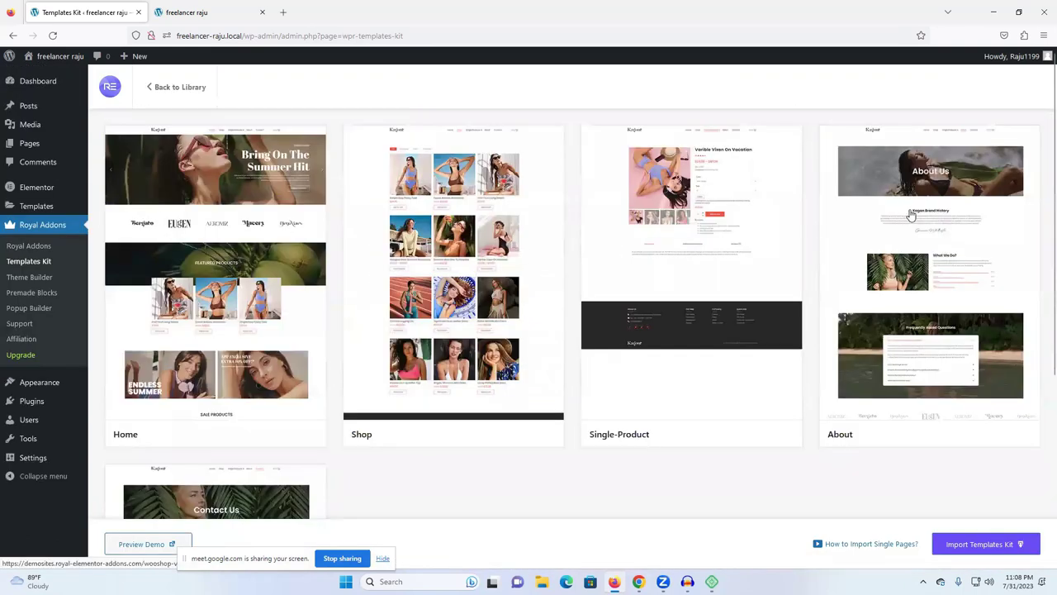
scroll(280, 314, down, 3)
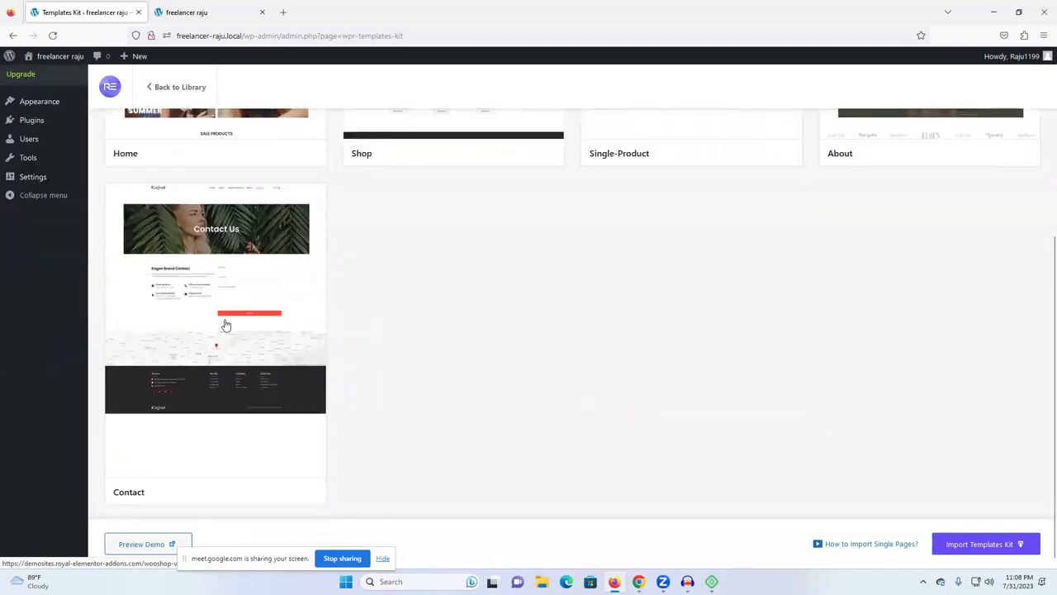
scroll(724, 417, up, 3)
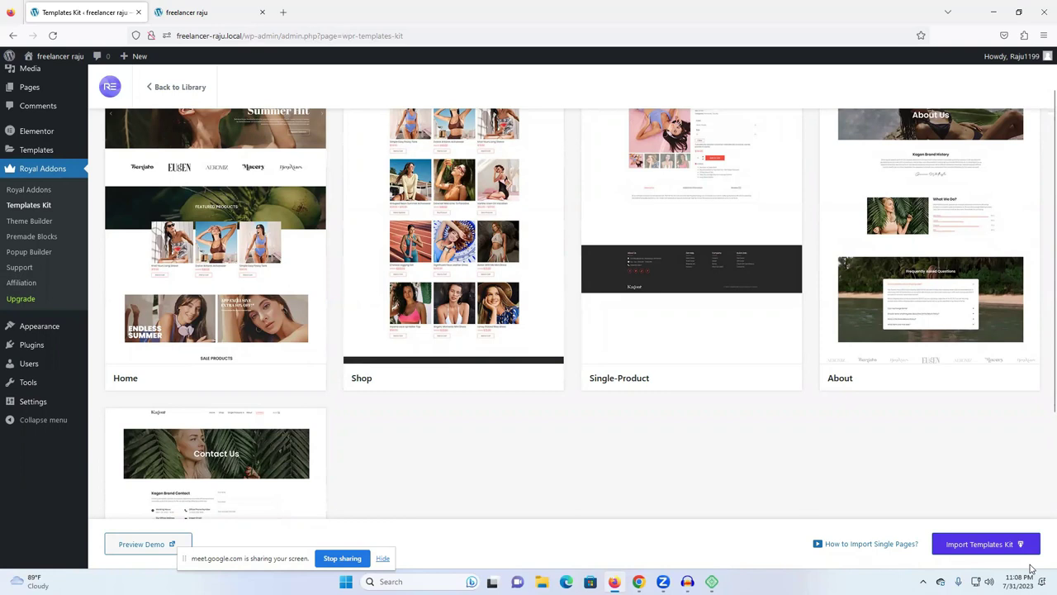
click(1021, 545)
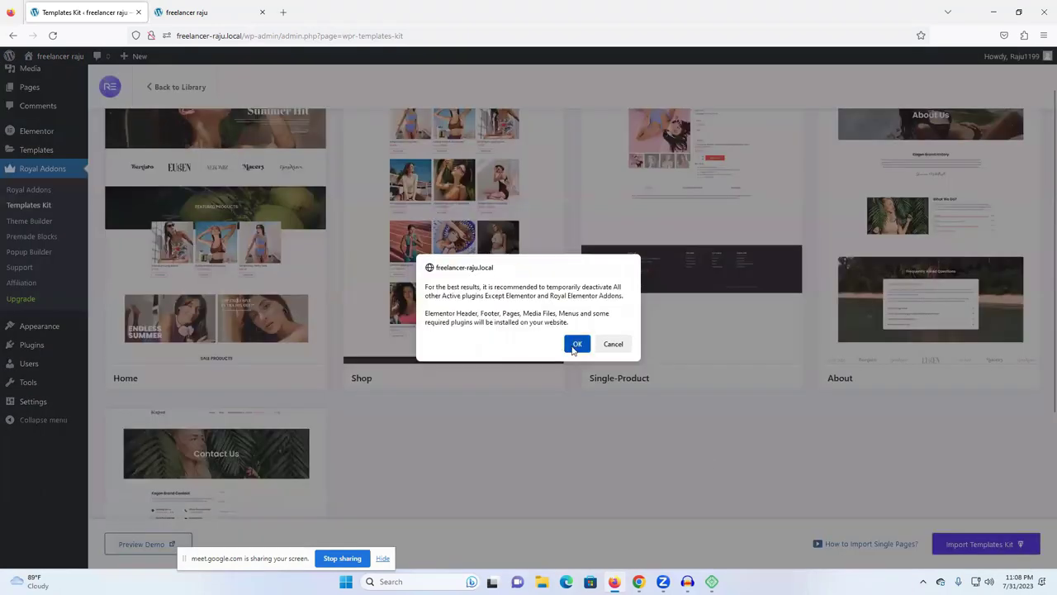
click(574, 345)
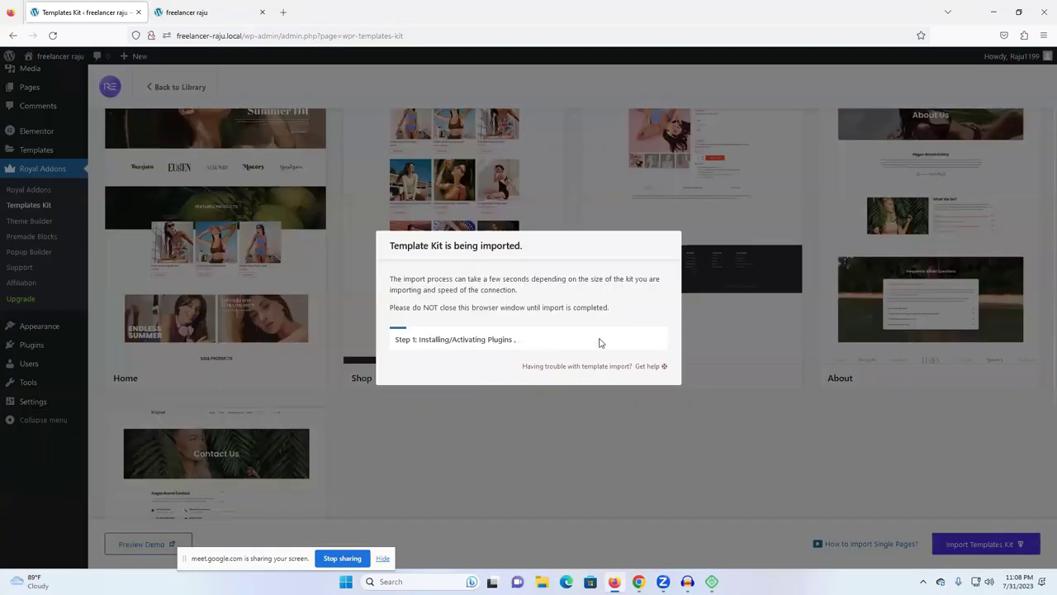
Reload the site's front page in the other browser tab to check it during the import, and return to the import progress.
click(204, 12)
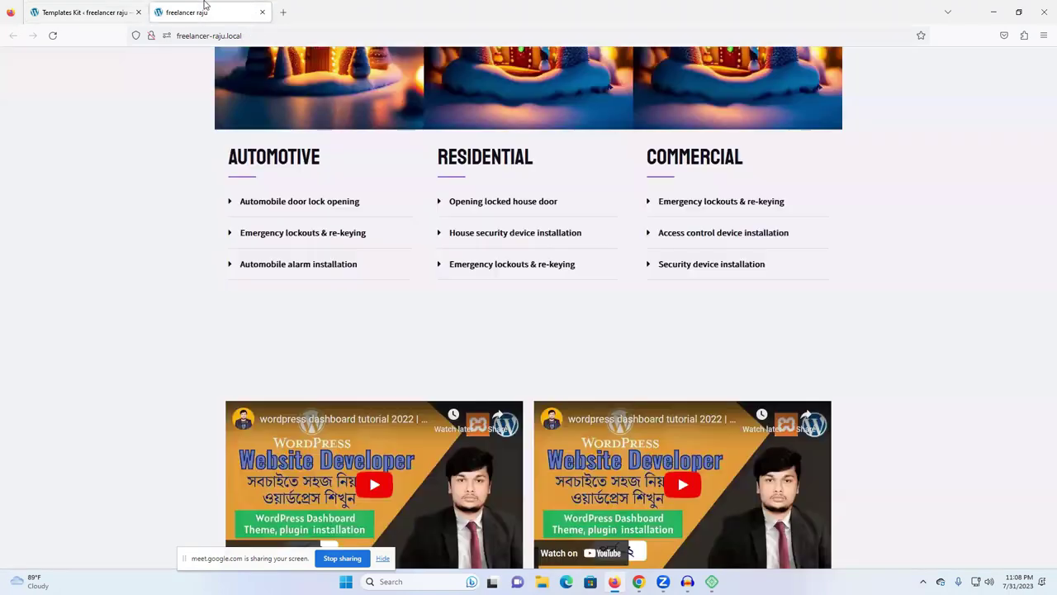
click(50, 35)
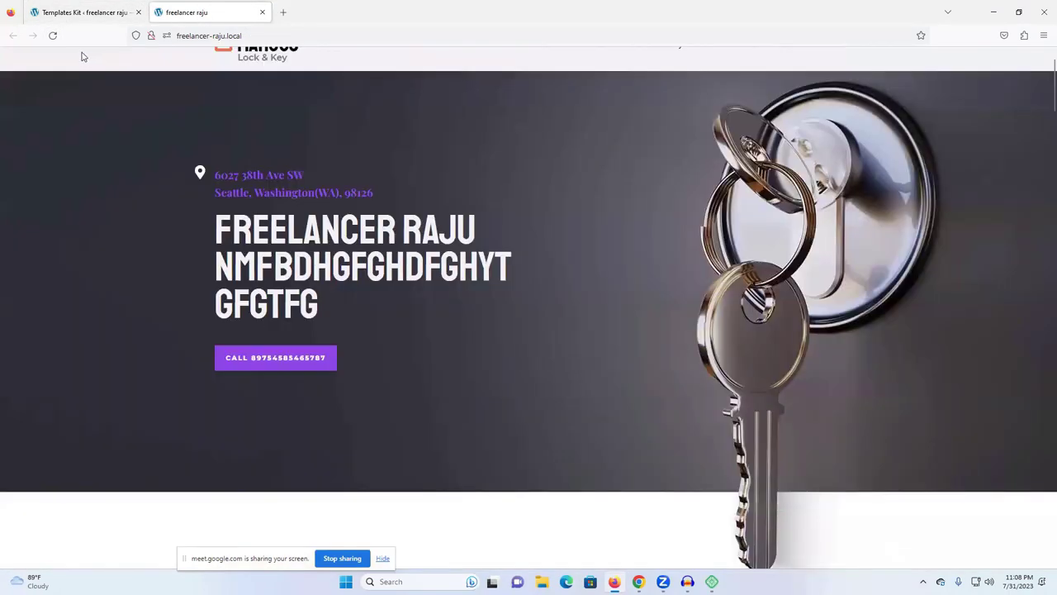
click(50, 36)
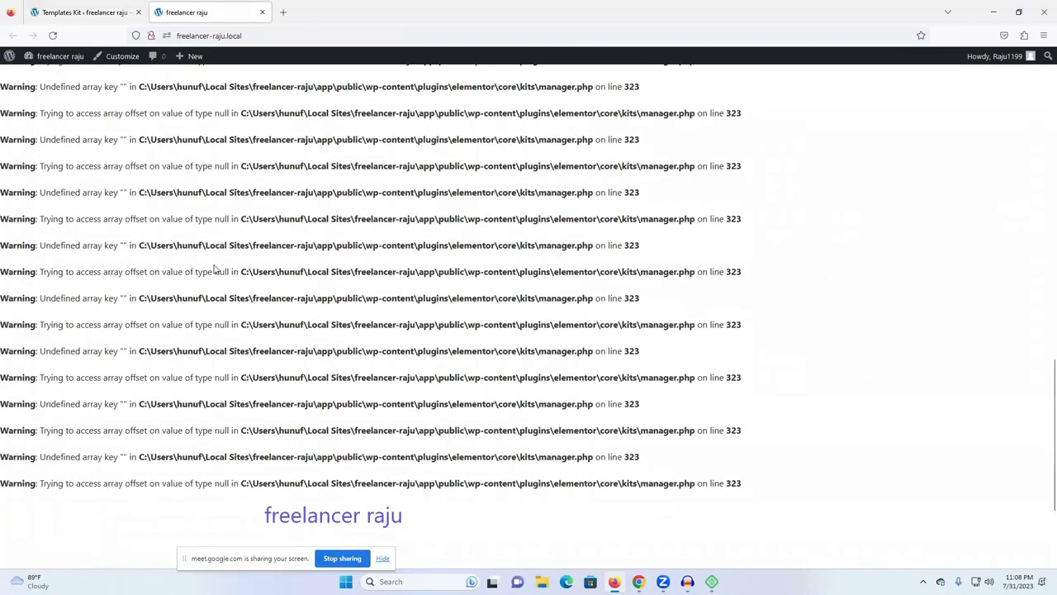
click(72, 25)
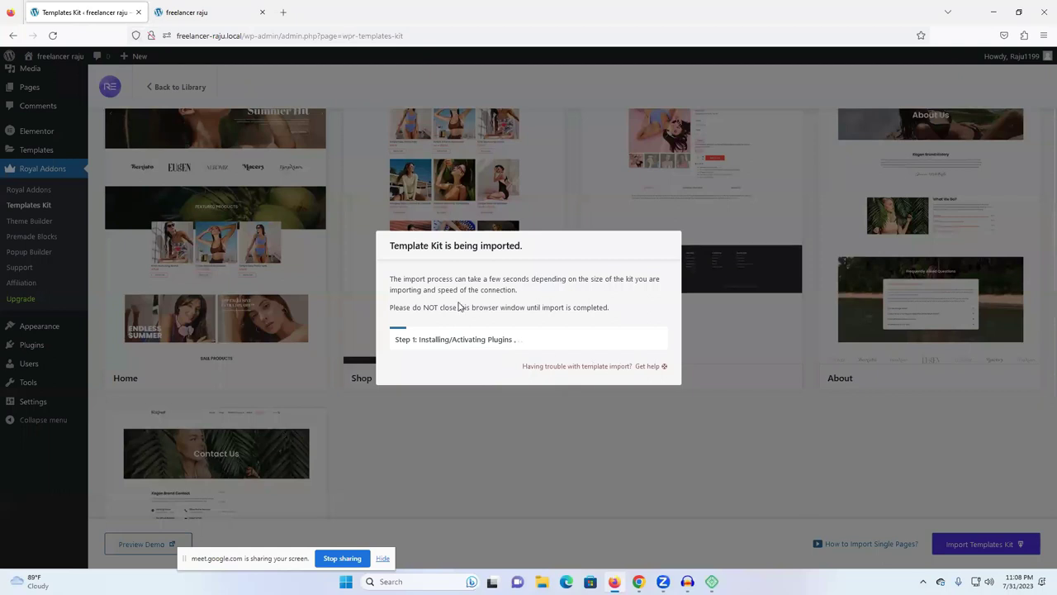
click(194, 13)
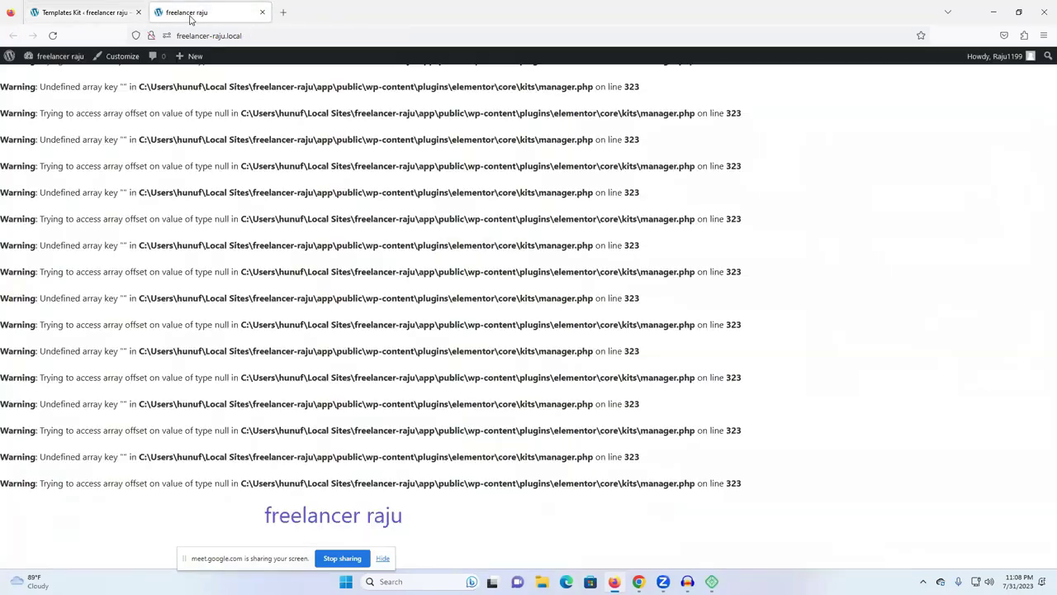
click(53, 35)
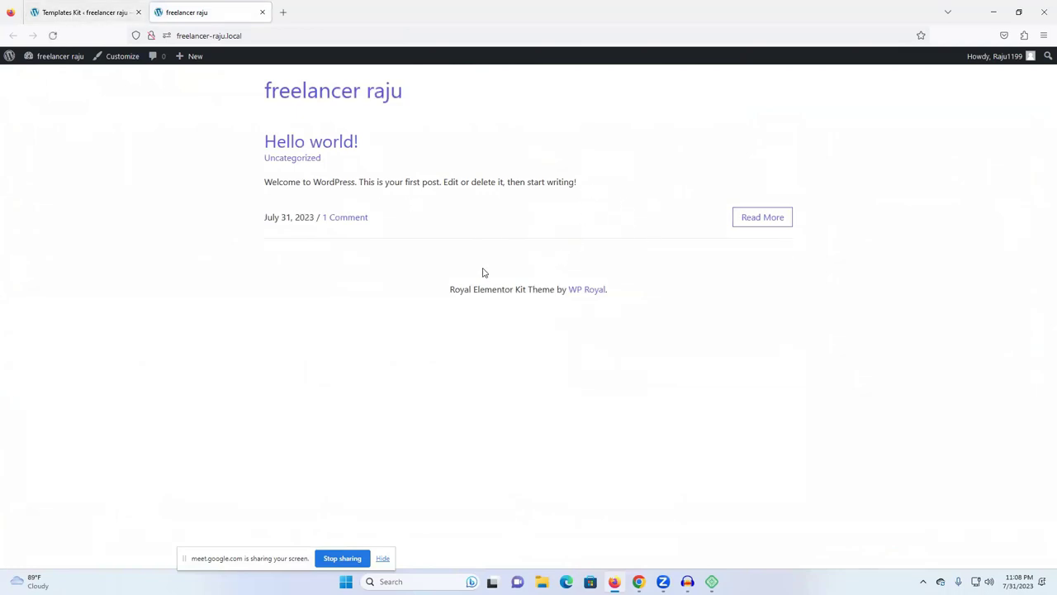
click(93, 13)
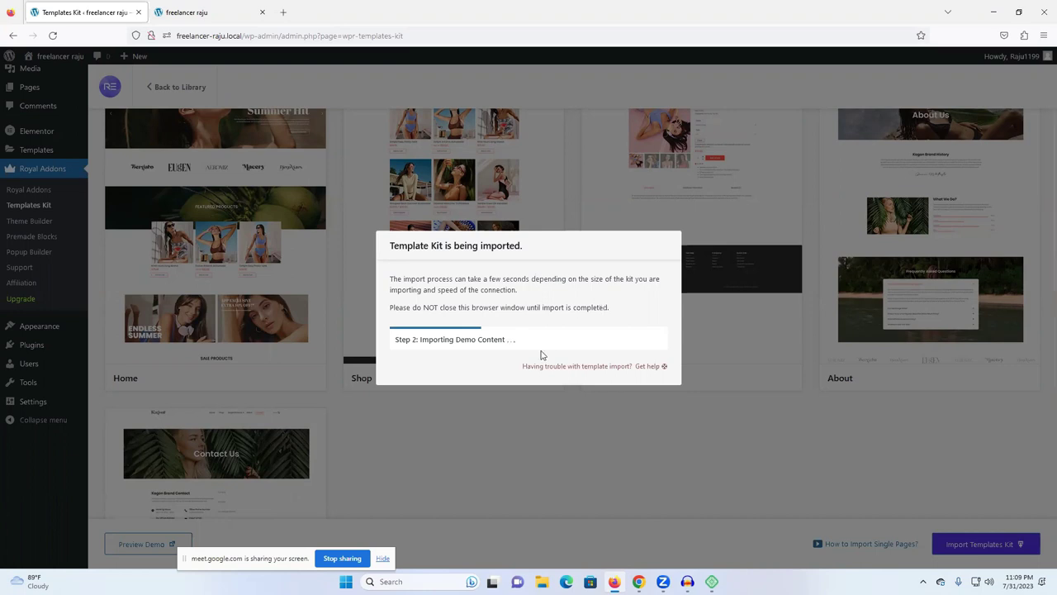
scroll(47, 101, up, 1)
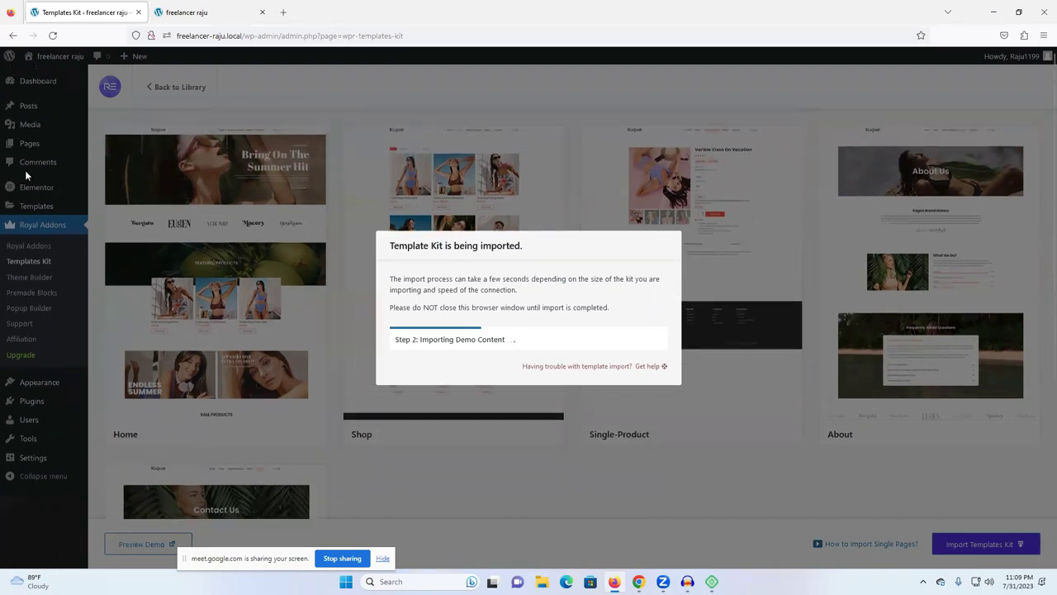
scroll(112, 203, down, 3)
scroll(137, 203, up, 3)
scroll(279, 323, down, 3)
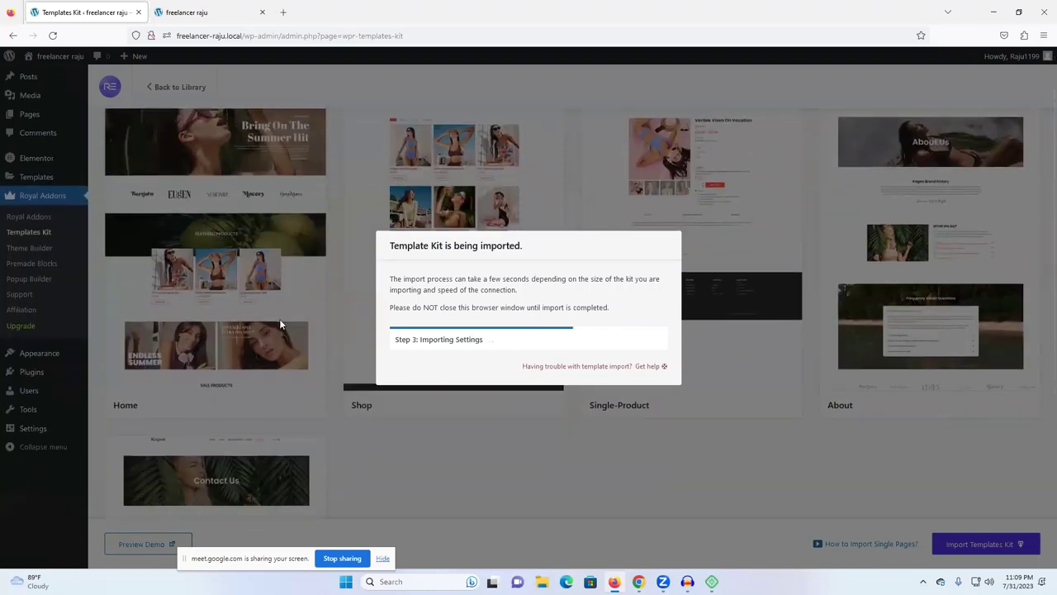
scroll(168, 300, up, 3)
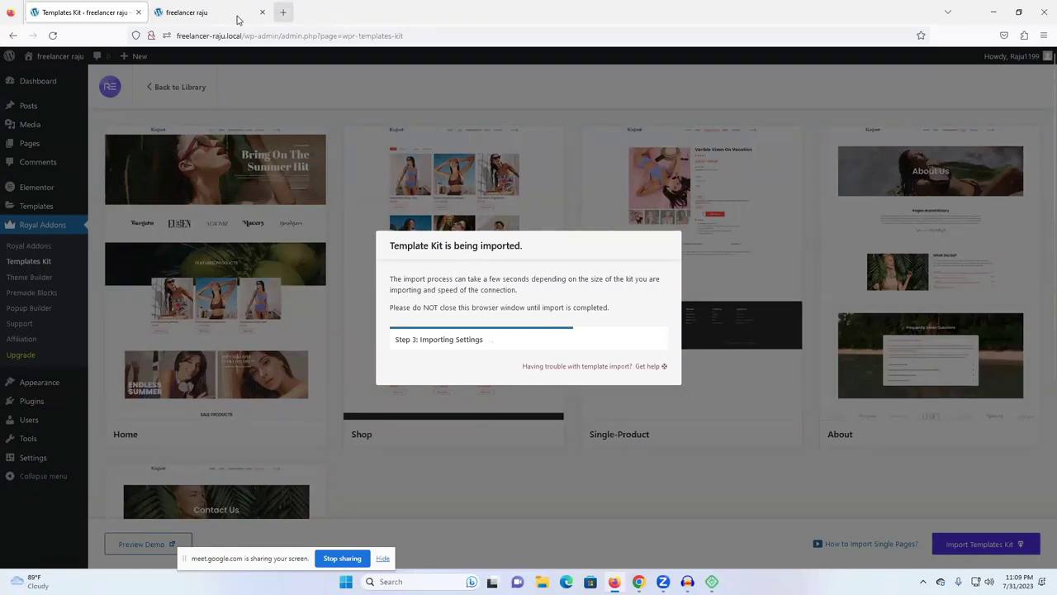
Reload the front page again to check the imported demo content, and go back to the Templates Kit page.
click(231, 16)
click(57, 39)
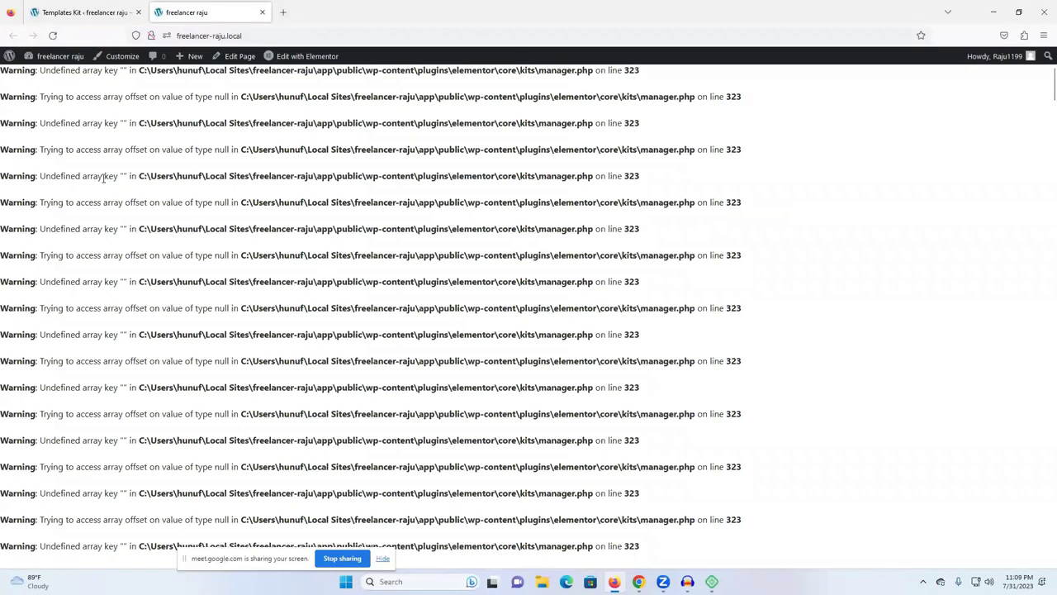
click(52, 38)
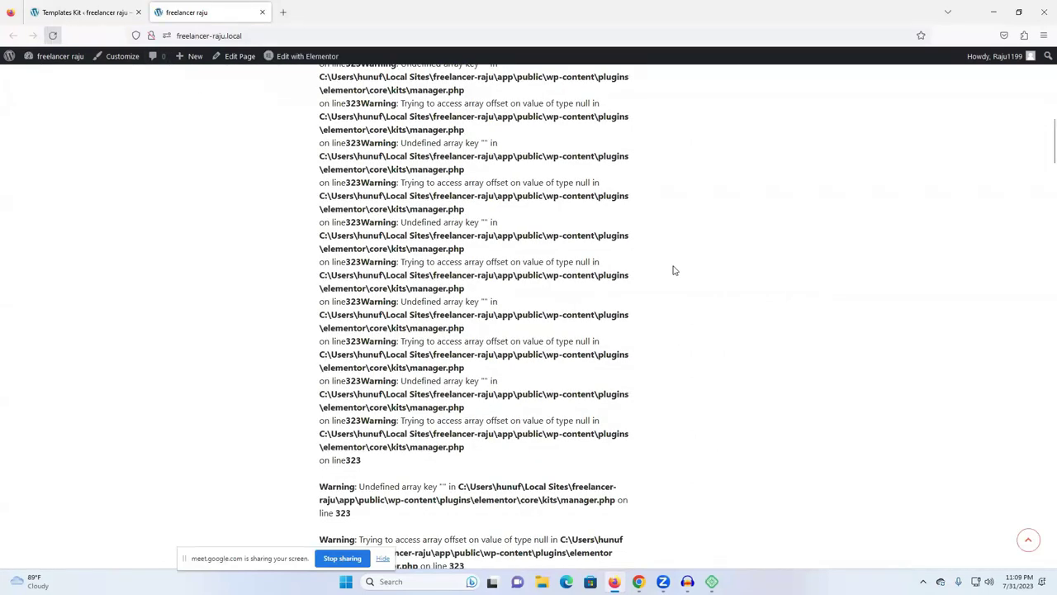
click(52, 36)
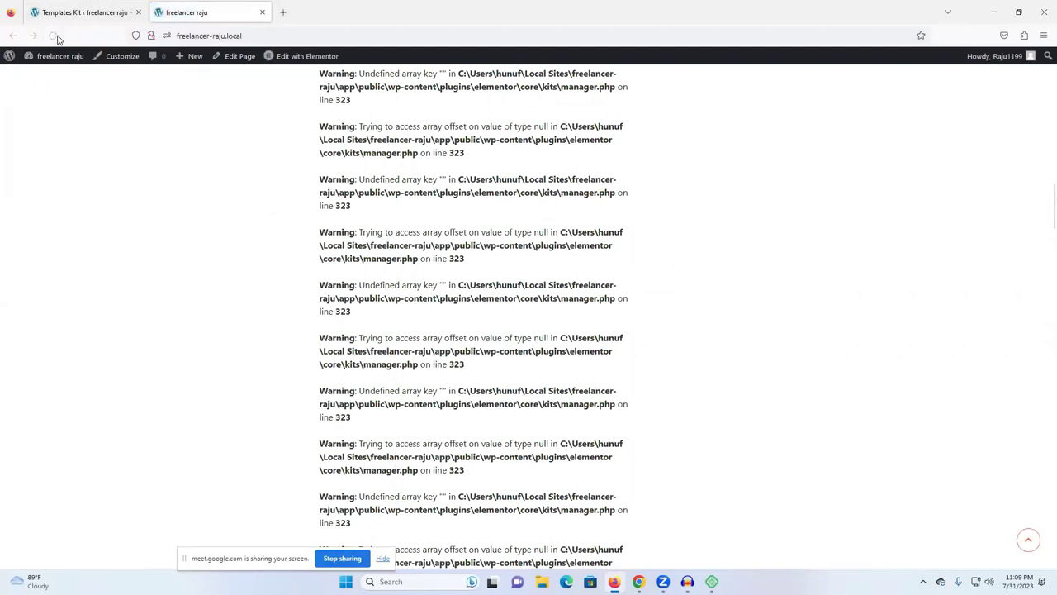
click(82, 13)
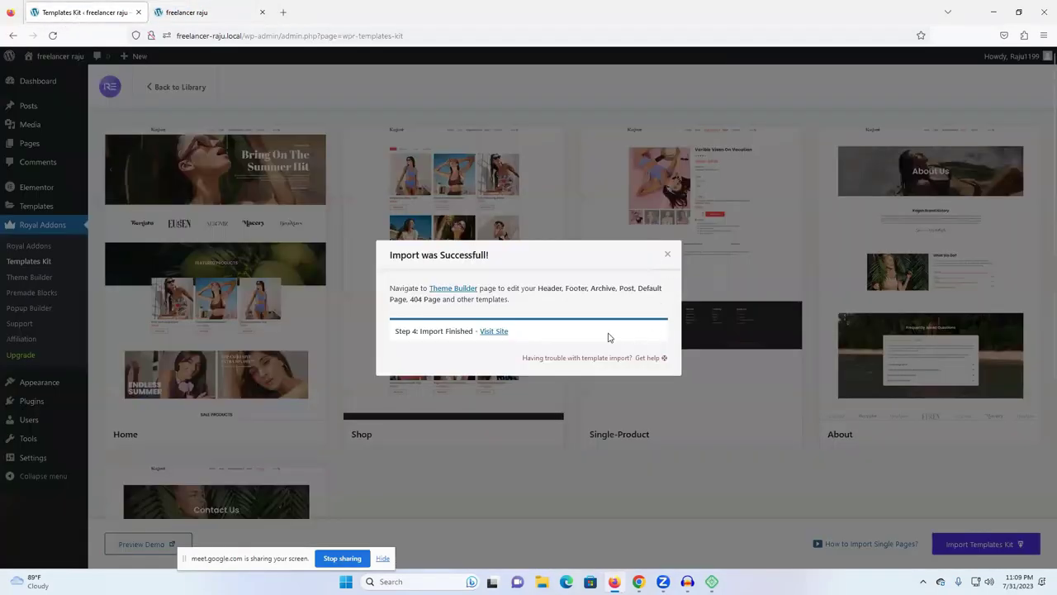
Open the site in a new tab from the finished import, examine the homepage in the existing site tab, and return to the Templates Kit page.
right_click(496, 334)
click(512, 345)
click(190, 10)
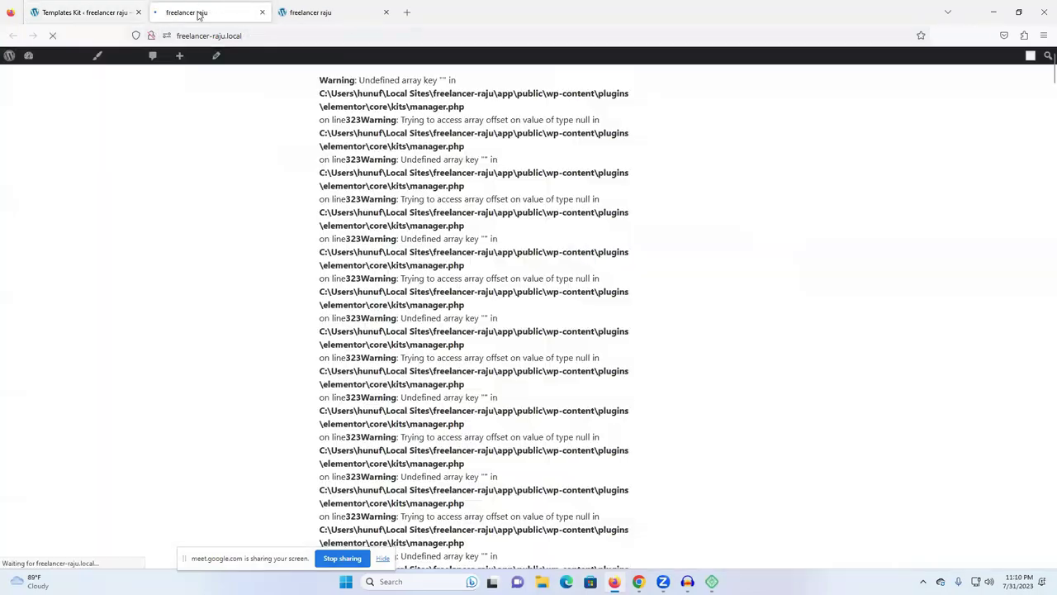
scroll(397, 187, down, 5)
scroll(398, 186, down, 10)
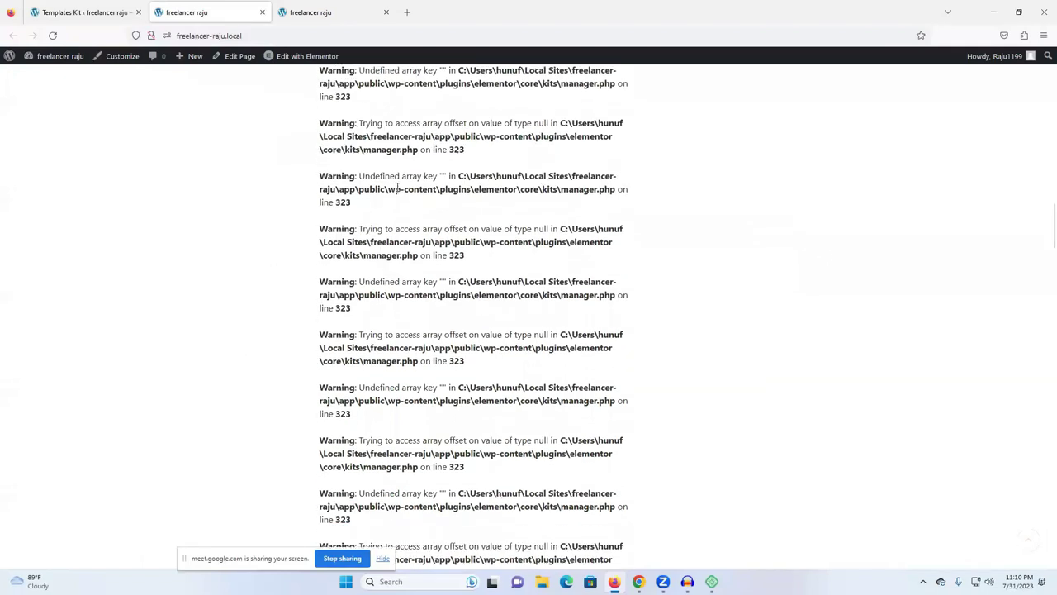
scroll(397, 191, down, 10)
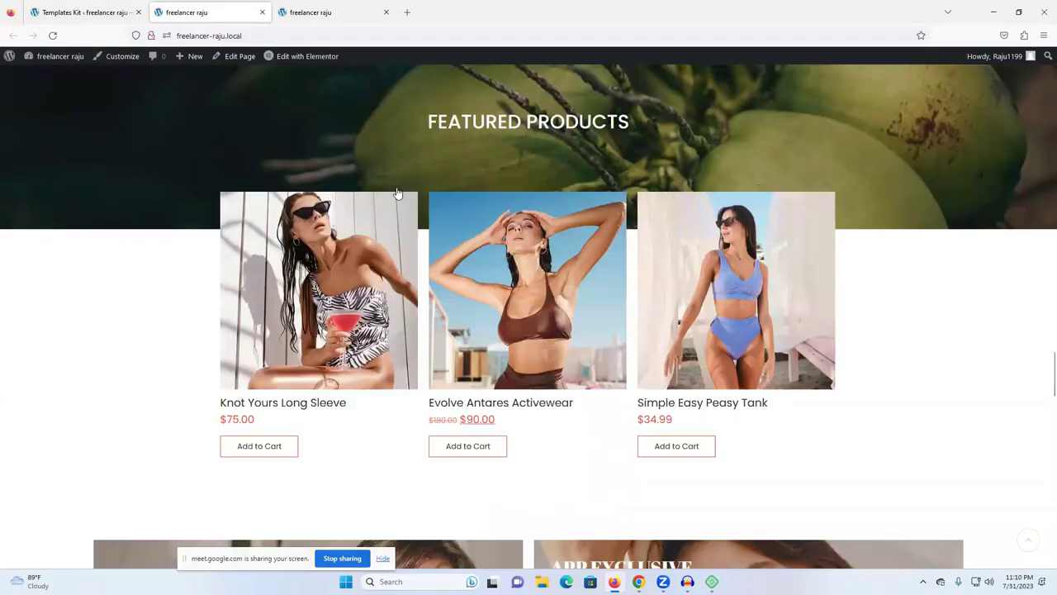
scroll(397, 191, down, 5)
scroll(397, 191, down, 5)
scroll(396, 191, up, 10)
scroll(398, 221, up, 5)
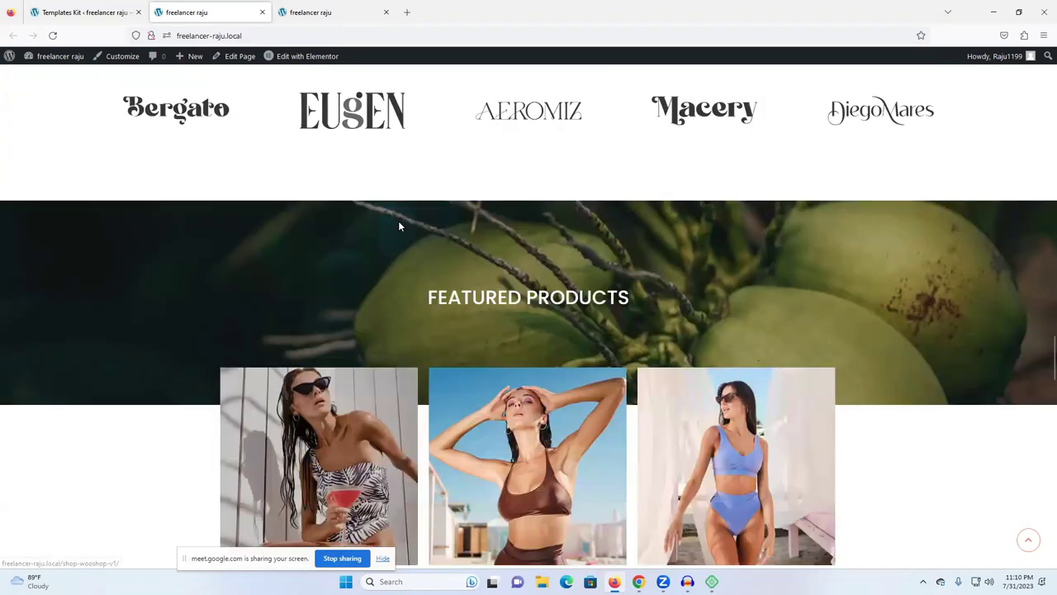
scroll(398, 218, up, 10)
scroll(411, 248, down, 3)
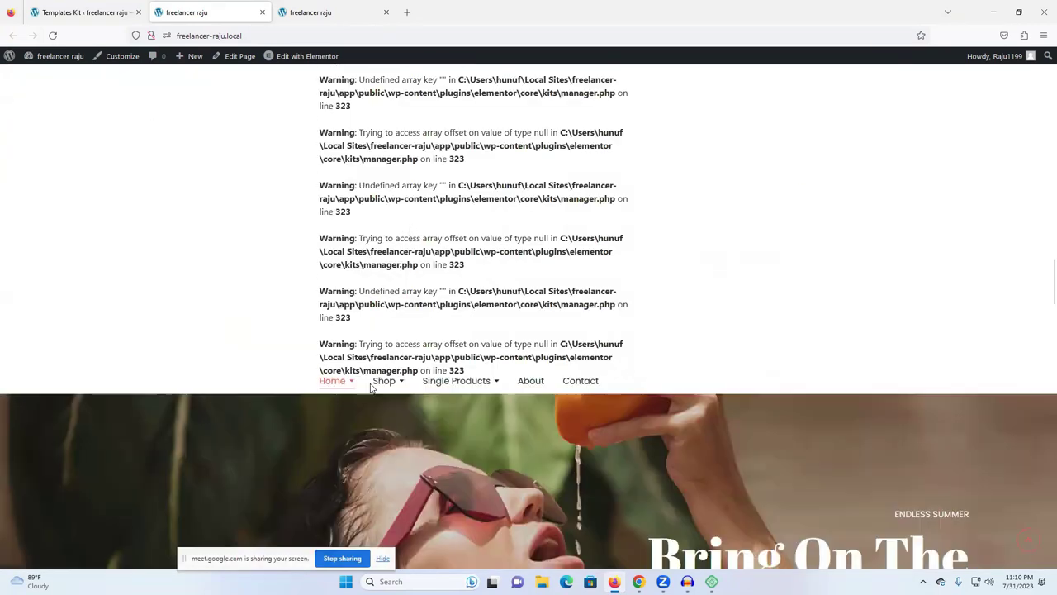
click(115, 9)
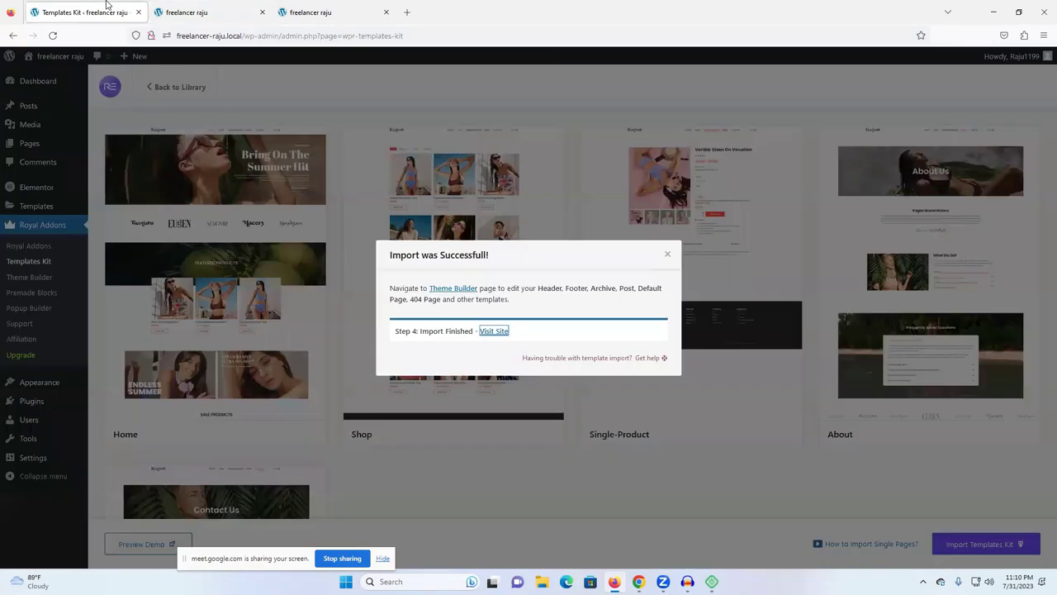
Dismiss the finished import, reopen the Woo Shop kit and import it again, accepting the plugin recommendation.
click(667, 256)
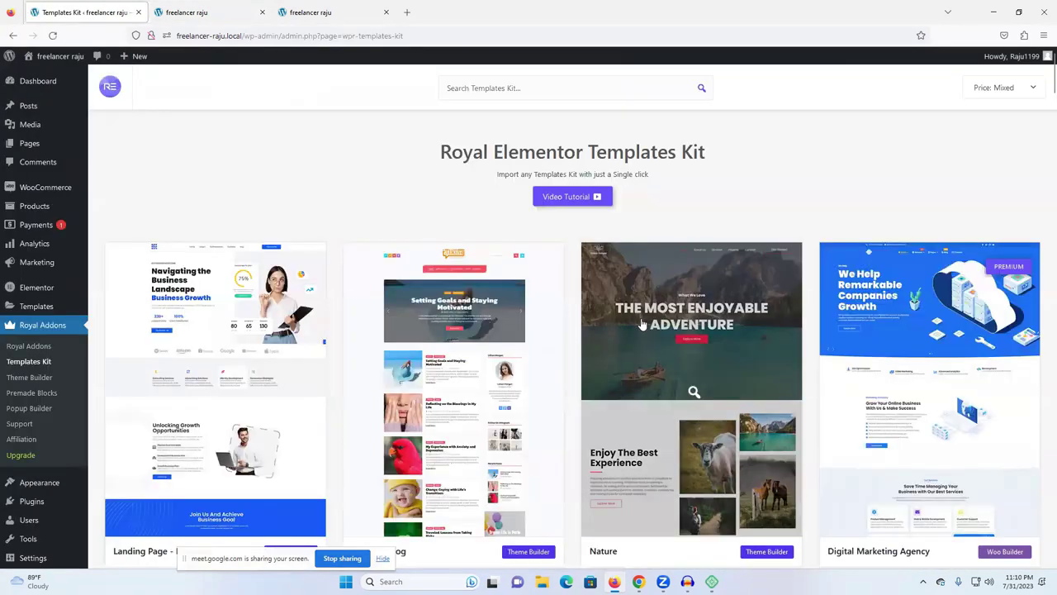
scroll(652, 322, down, 3)
scroll(859, 312, down, 3)
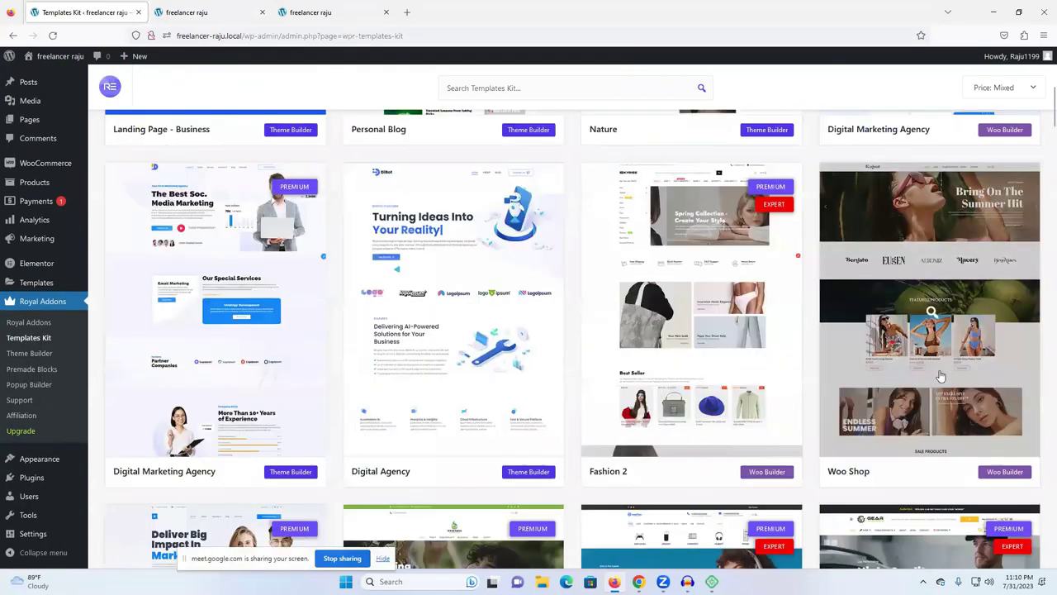
click(907, 312)
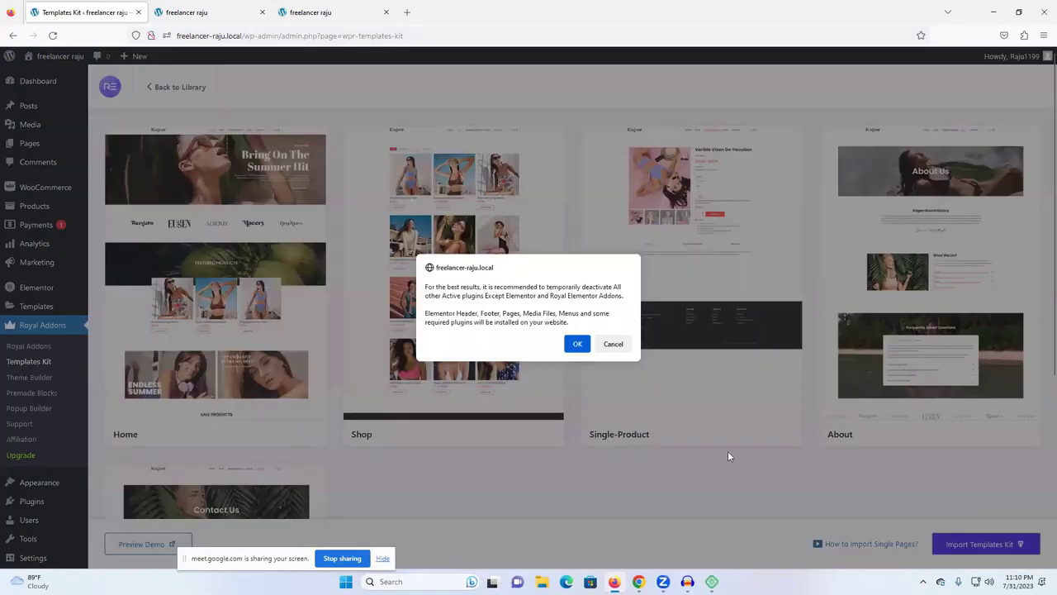
click(579, 349)
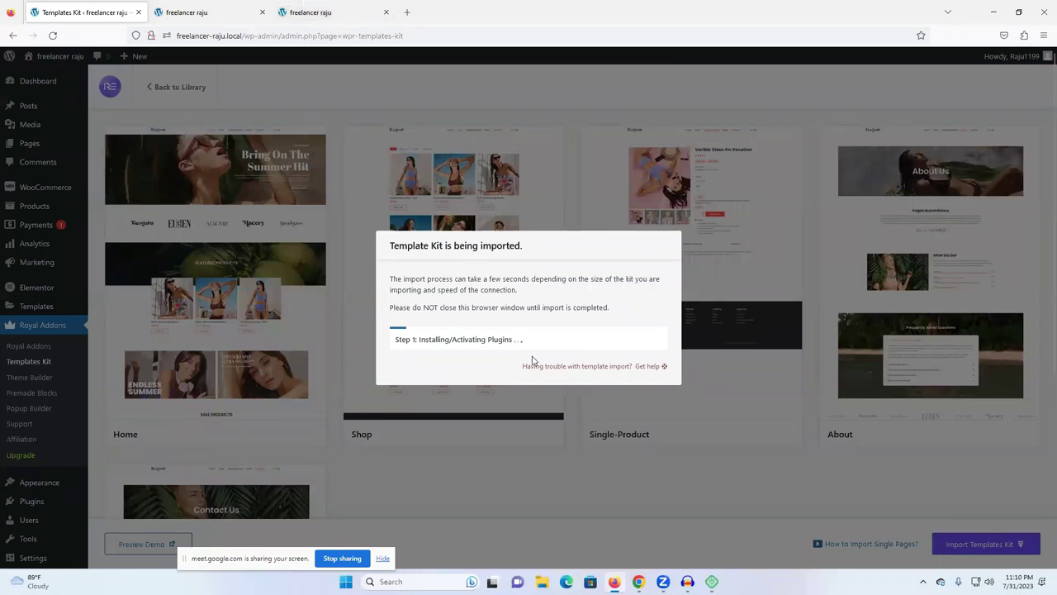
Reload the front page in the newer site tab, examine its imported content, compare the other site tab, and return to the import progress.
click(356, 12)
click(52, 36)
scroll(597, 241, down, 15)
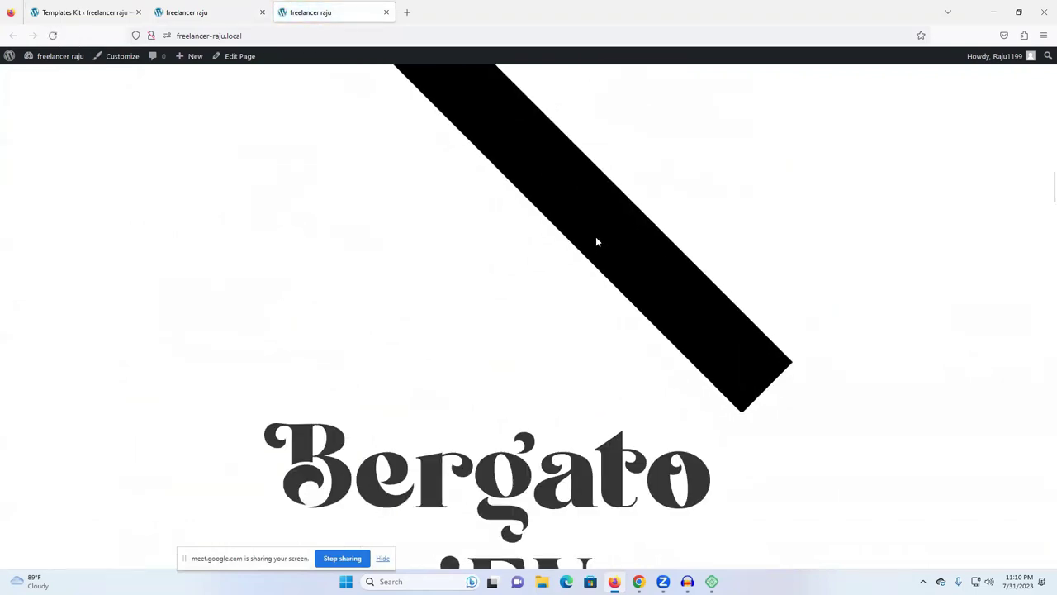
scroll(597, 242, down, 15)
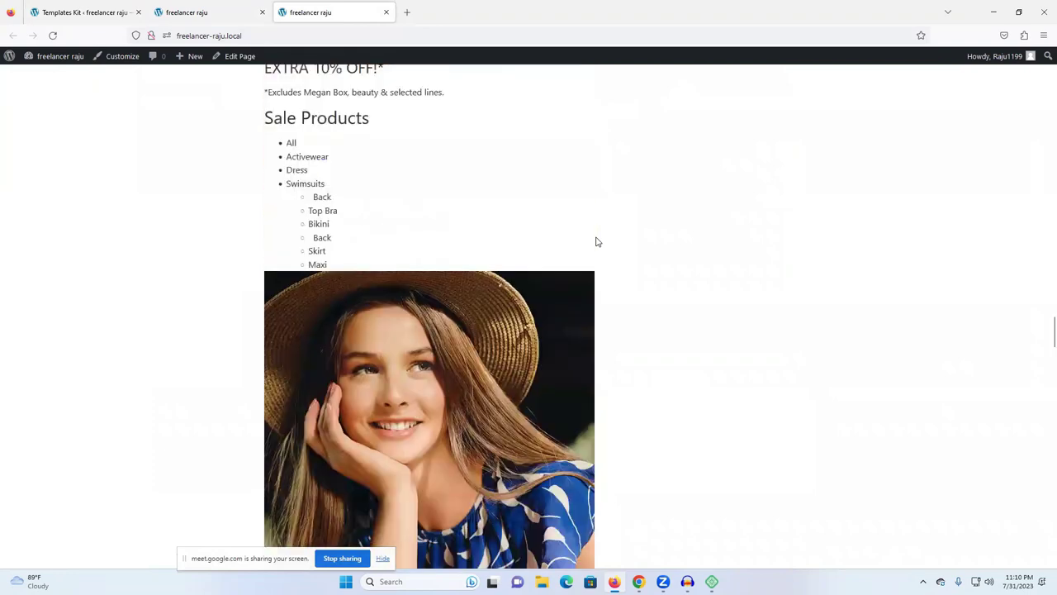
scroll(597, 241, down, 3)
scroll(597, 241, down, 15)
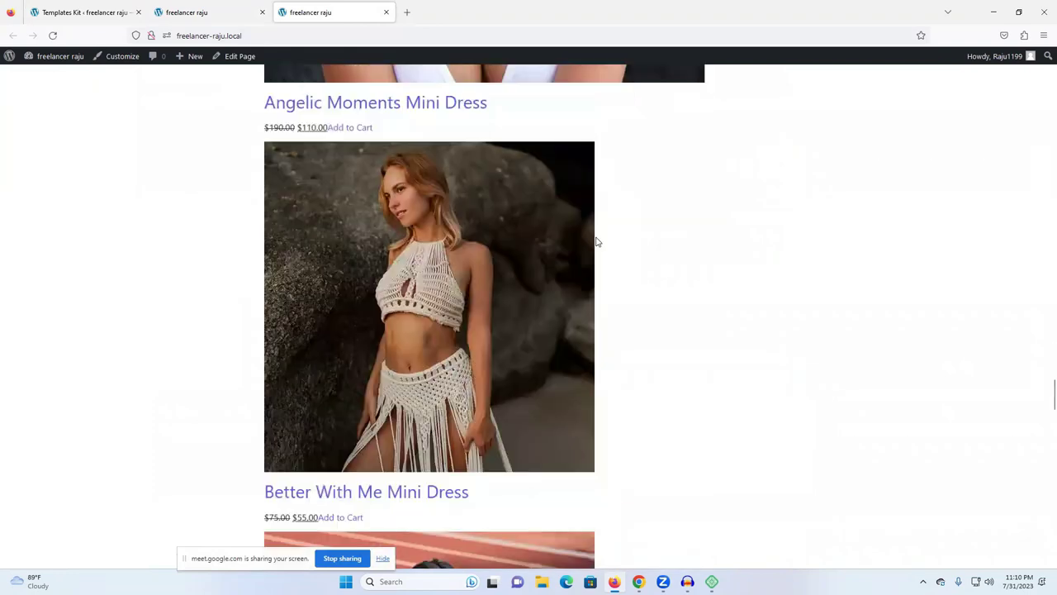
scroll(503, 277, down, 10)
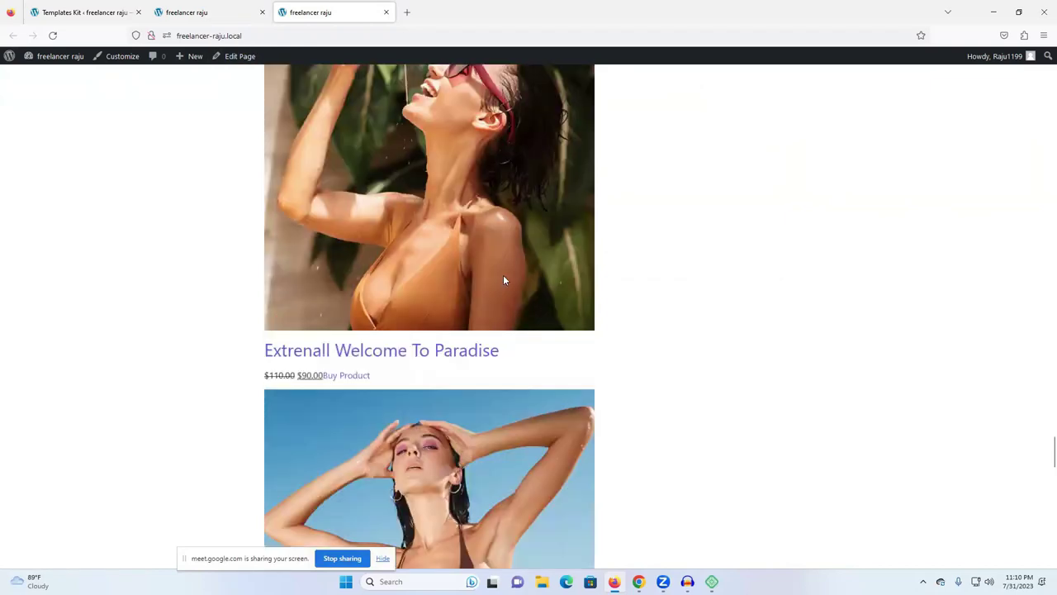
click(219, 13)
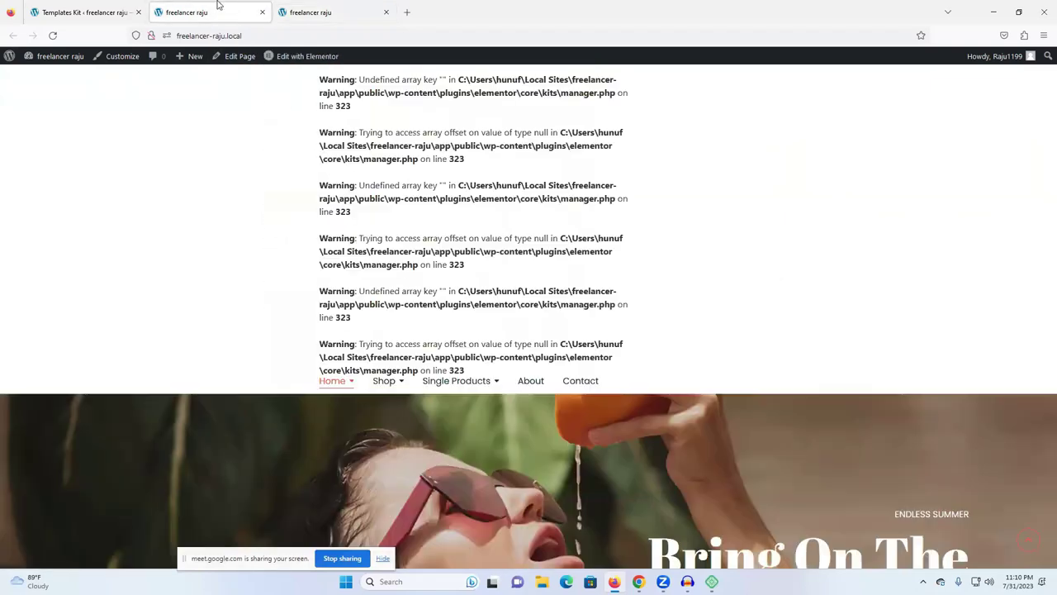
click(112, 5)
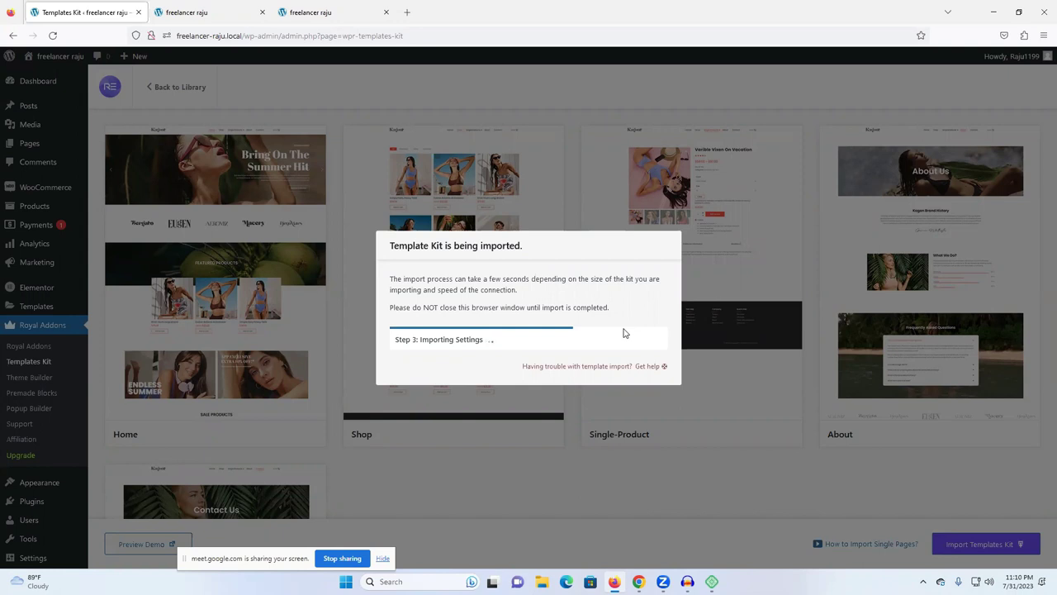
Look over the front page in both site tabs again, and go back to the Woo Shop import.
click(359, 9)
scroll(649, 229, up, 15)
scroll(866, 237, up, 15)
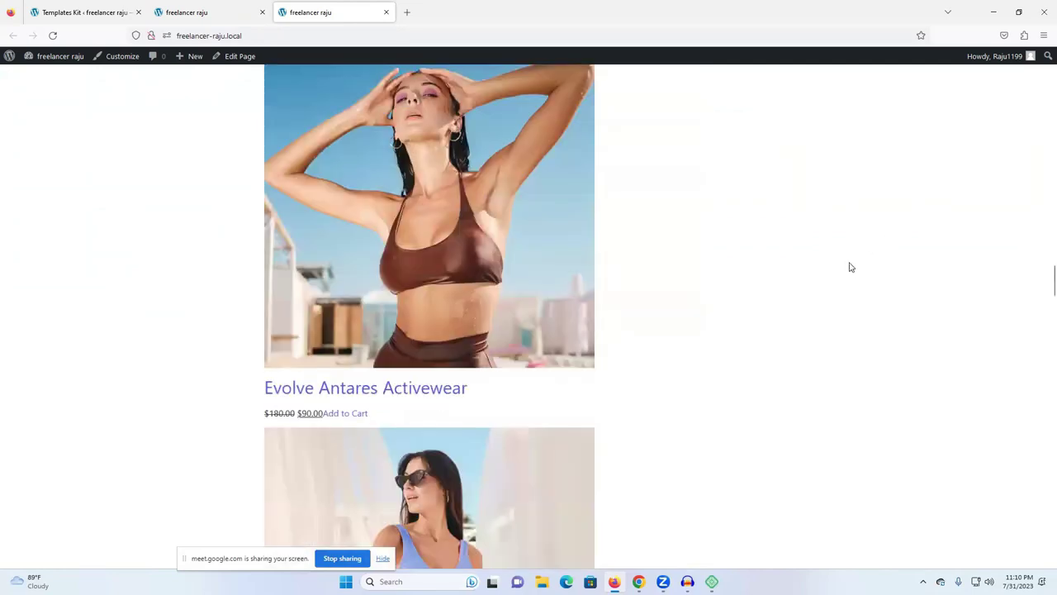
scroll(851, 266, up, 10)
click(223, 12)
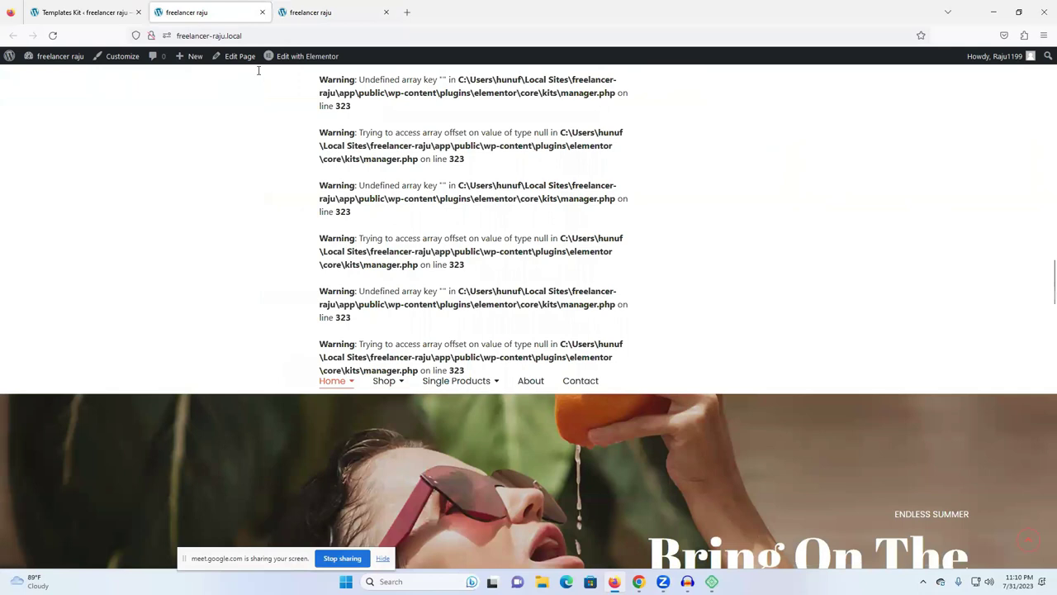
click(97, 12)
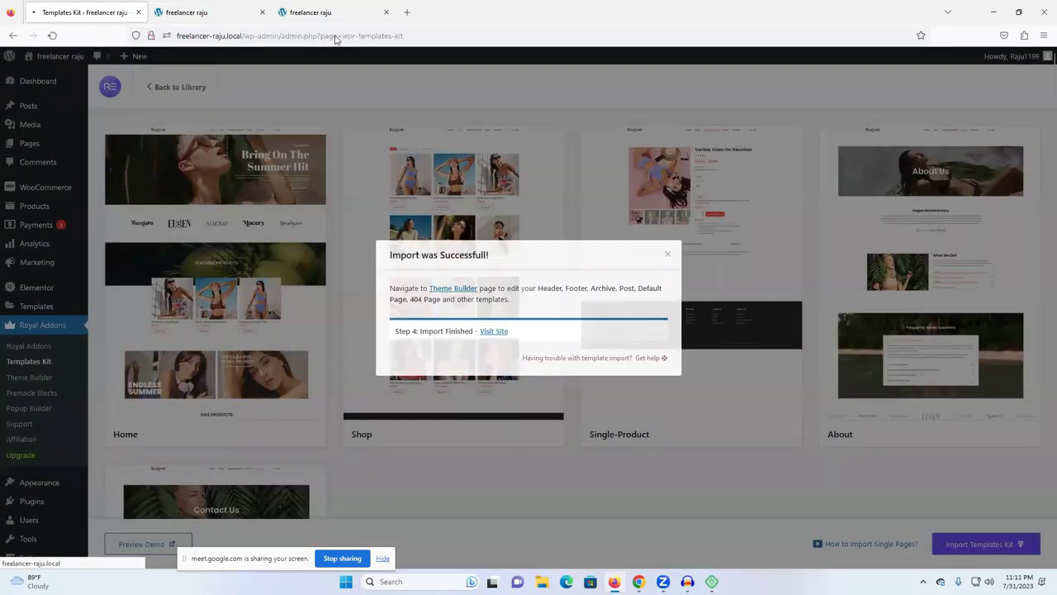
Reload the Templates Kit page and the site's homepage in the older site tab.
click(52, 36)
click(55, 53)
right_click(52, 36)
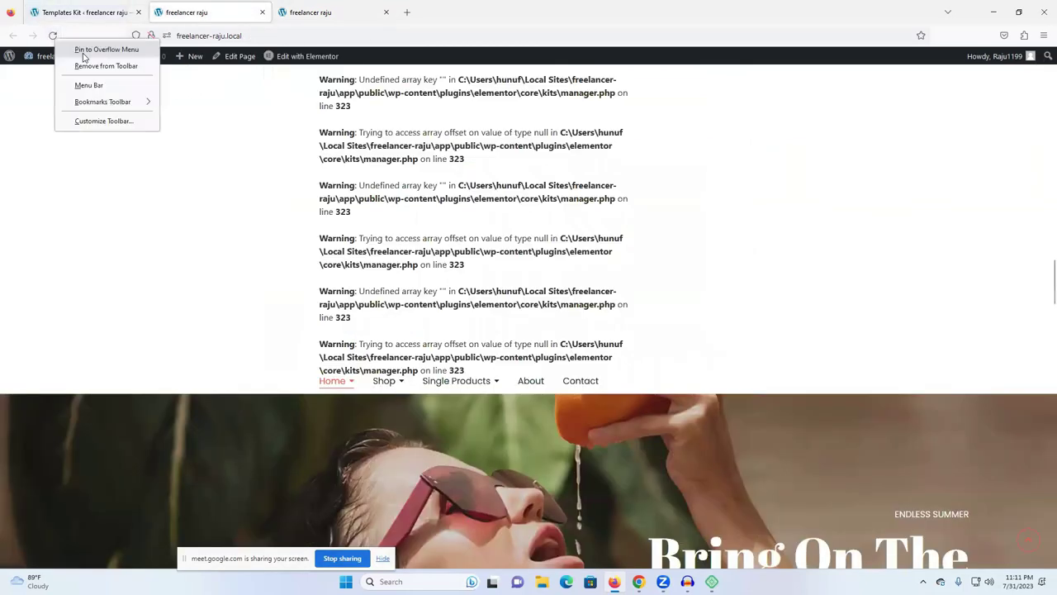
key(Escape)
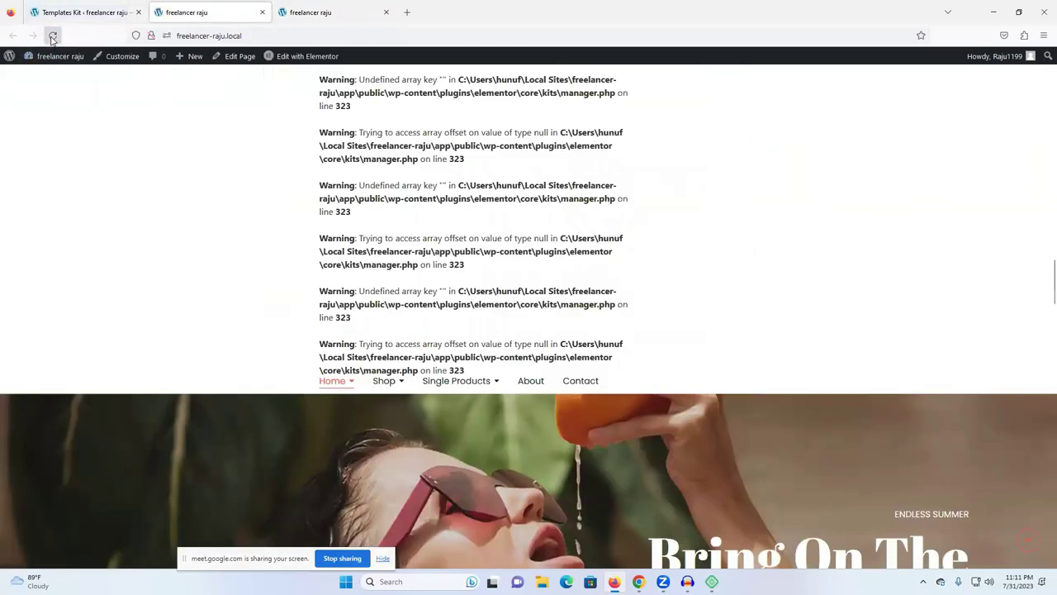
click(52, 35)
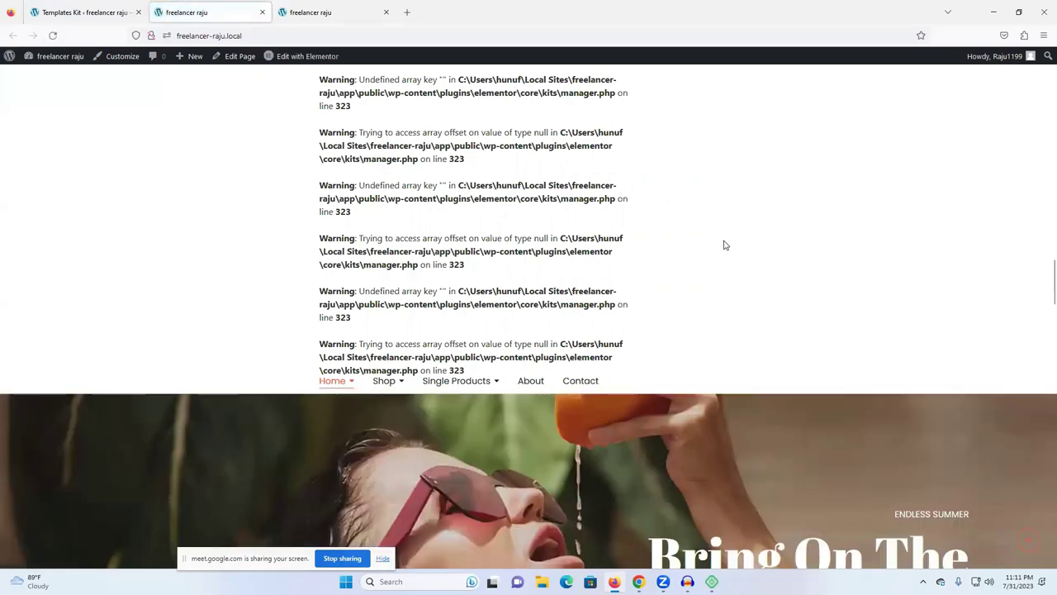
Examine the PHP warnings above the homepage's navigation menu, including their Elementor plugin file path, and return to the Templates Kit page.
scroll(520, 208, down, 5)
scroll(521, 208, up, 6)
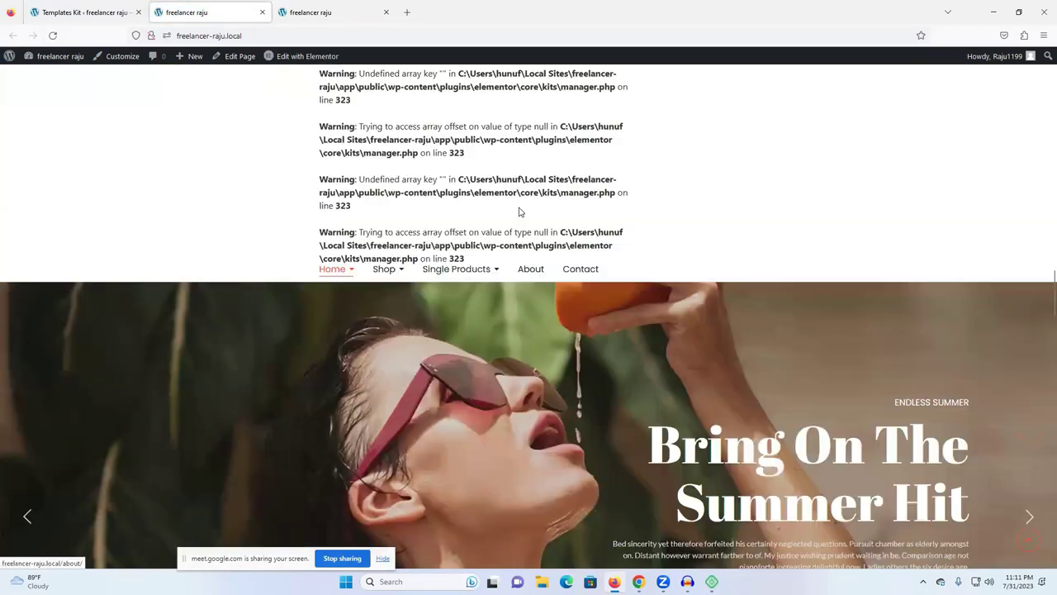
double_click(514, 100)
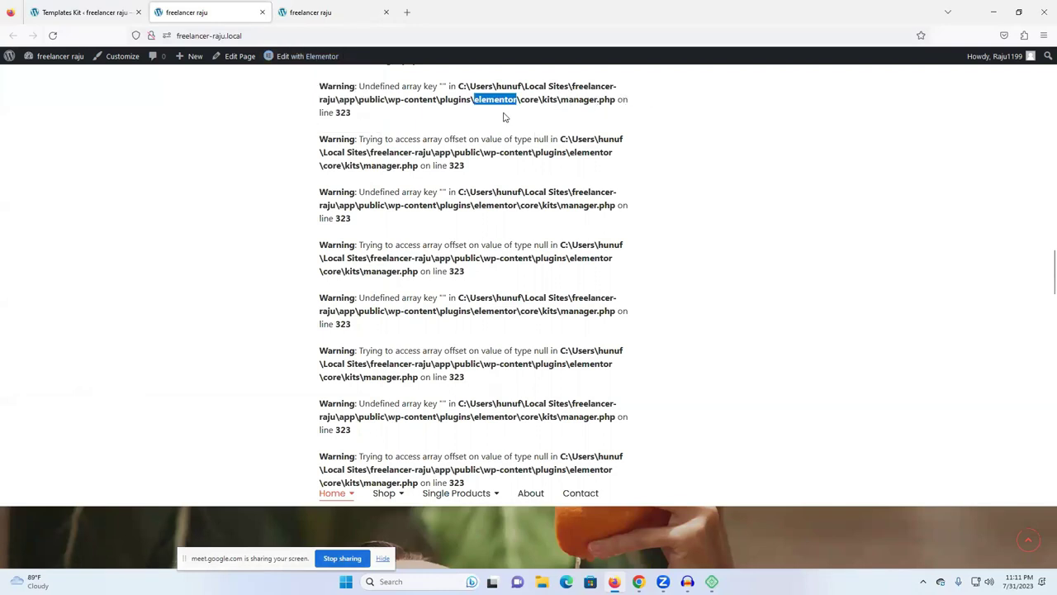
click(356, 204)
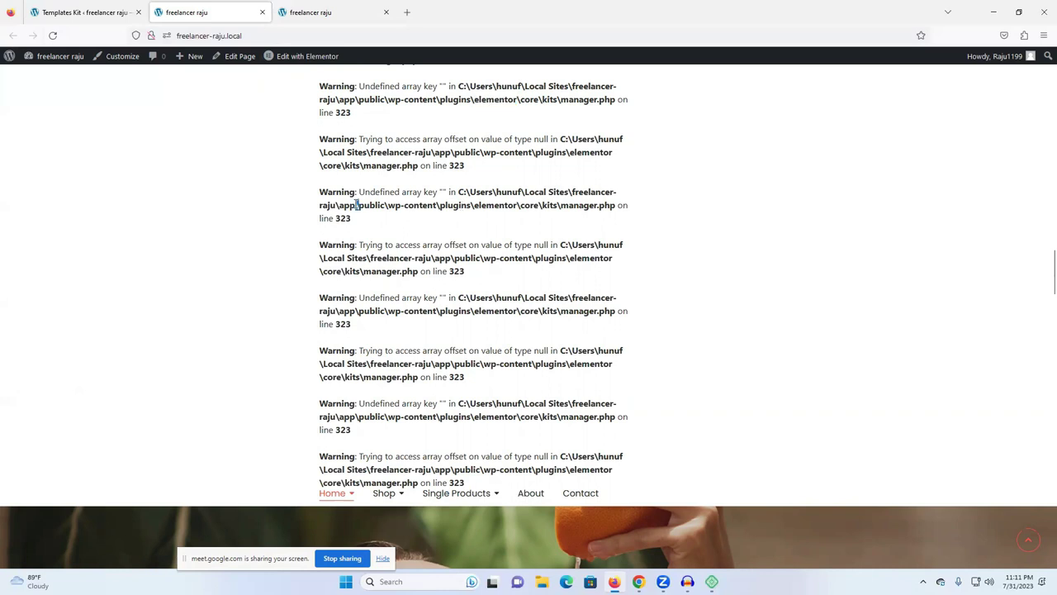
triple_click(381, 201)
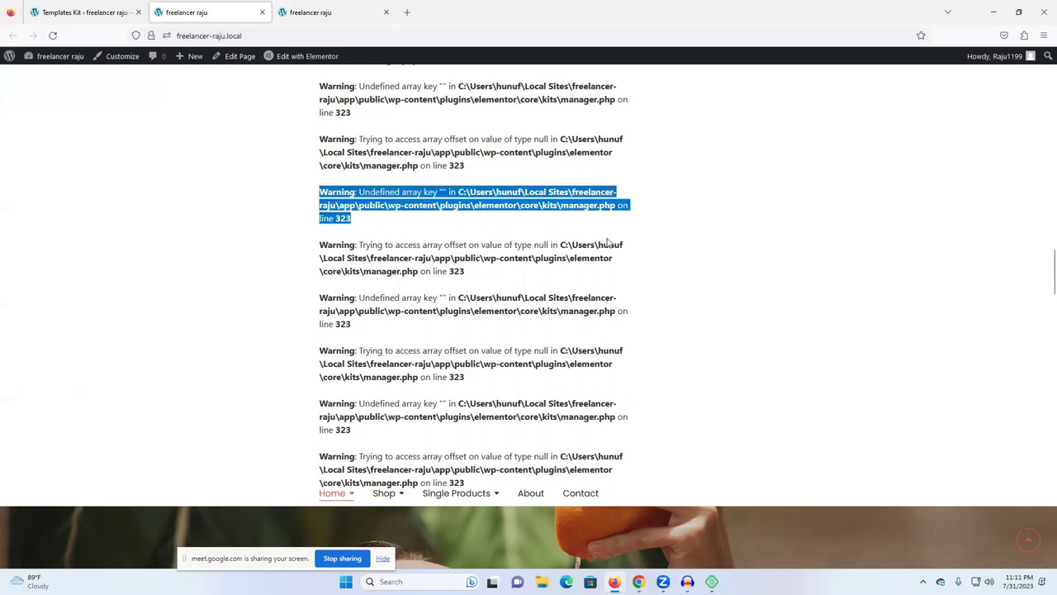
double_click(560, 207)
click(87, 10)
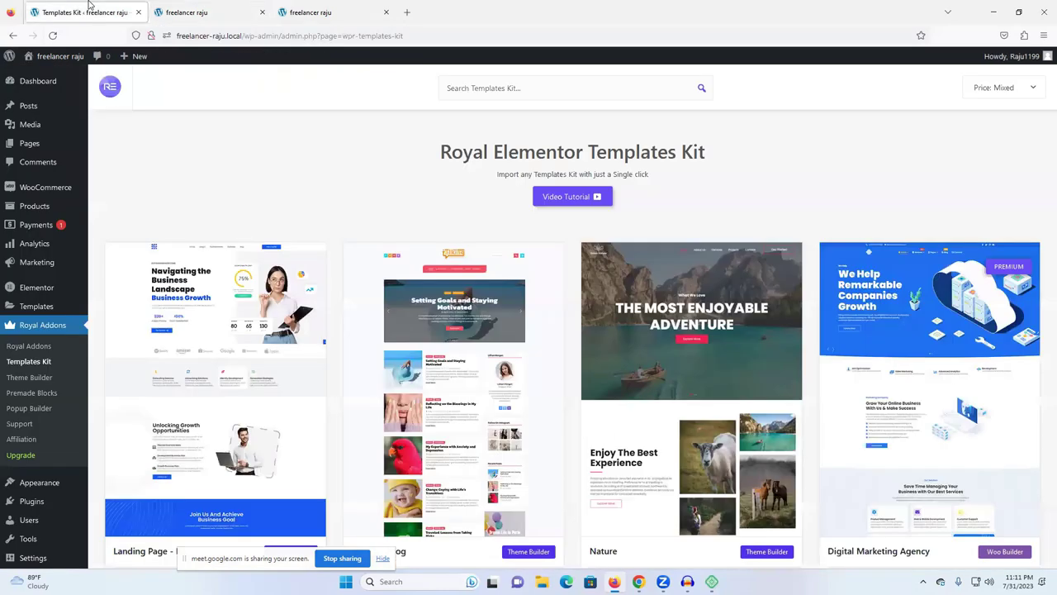
Open the Personal Blog kit, look over its included pages and import the templates kit, accepting the plugin recommendation.
scroll(868, 306, down, 3)
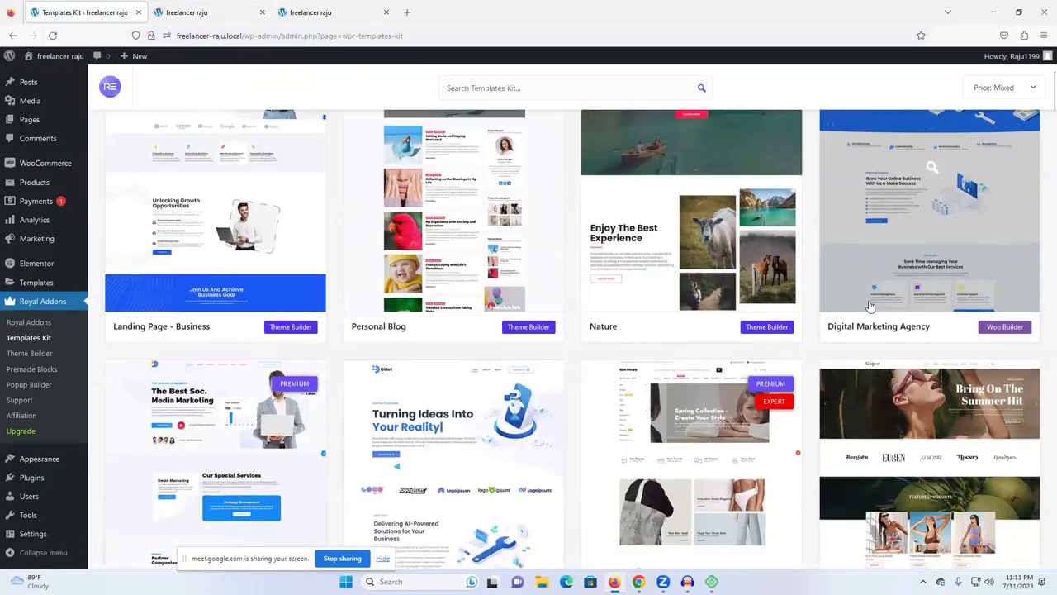
scroll(868, 306, up, 3)
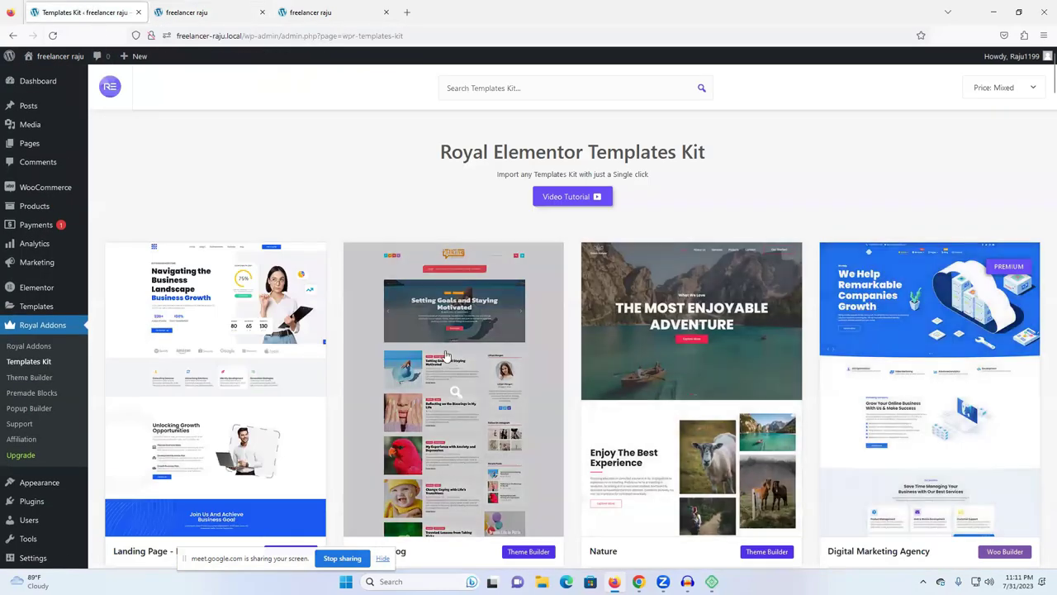
click(444, 354)
scroll(591, 389, down, 3)
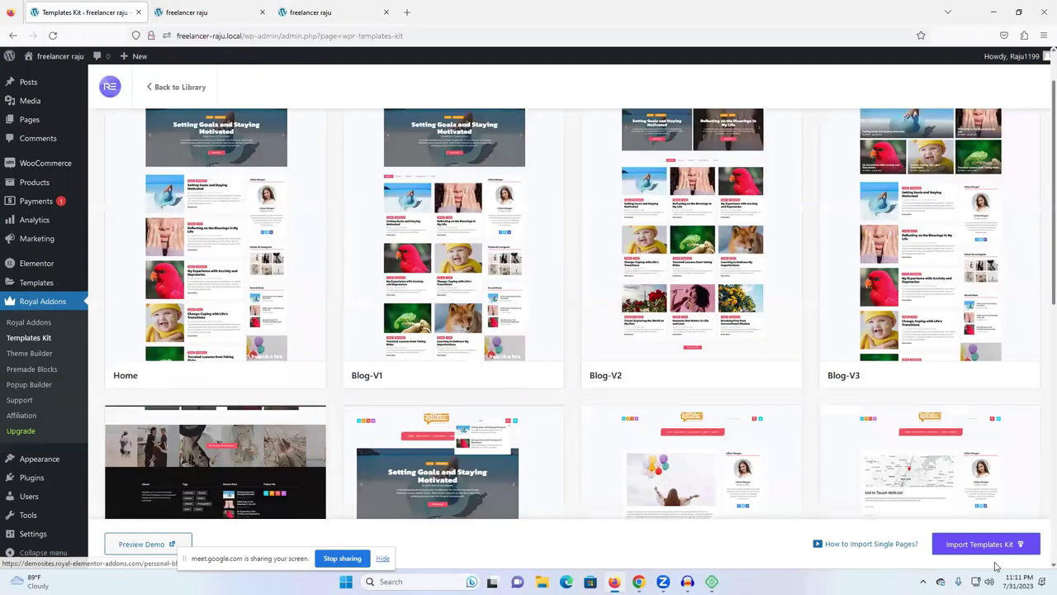
click(986, 543)
click(576, 344)
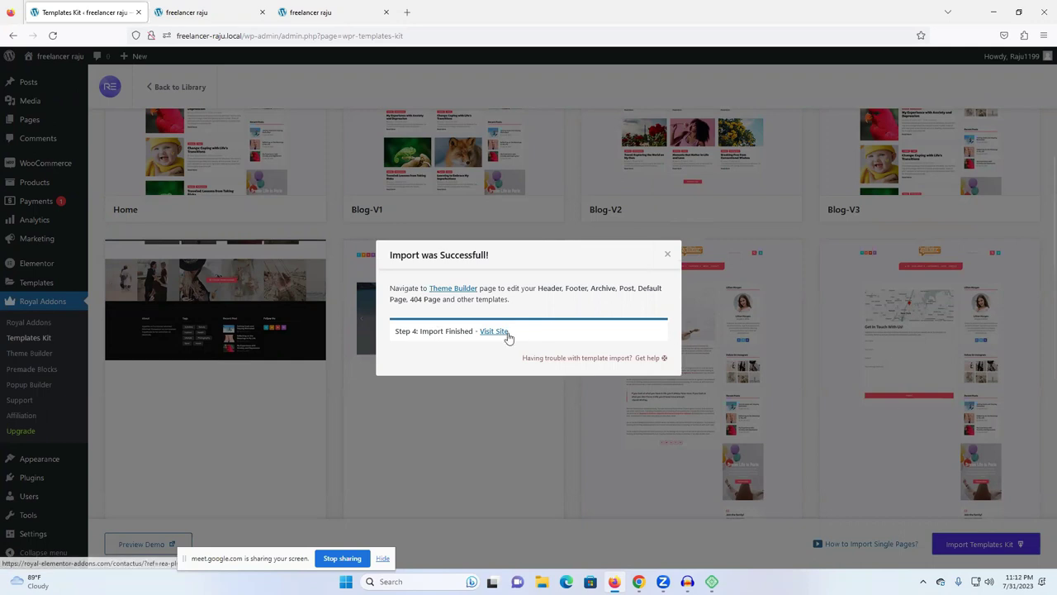
Open the site in a new tab from the finished Personal Blog import, and close the two older site tabs.
right_click(498, 337)
click(528, 408)
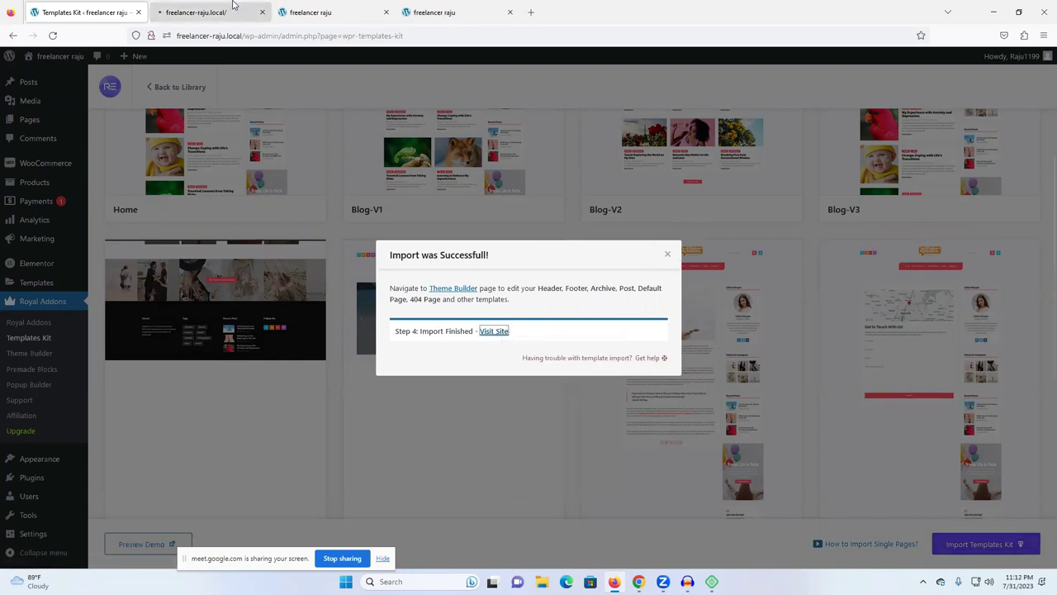
click(233, 10)
click(385, 12)
click(386, 12)
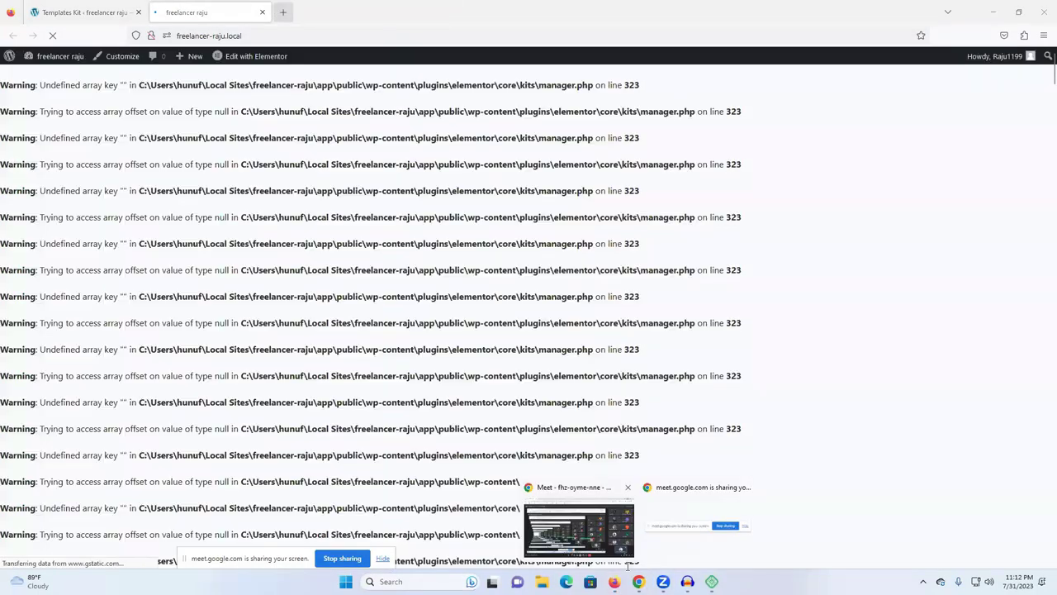
Switch to Chrome and open fiverr.com in a new browser tab.
click(629, 575)
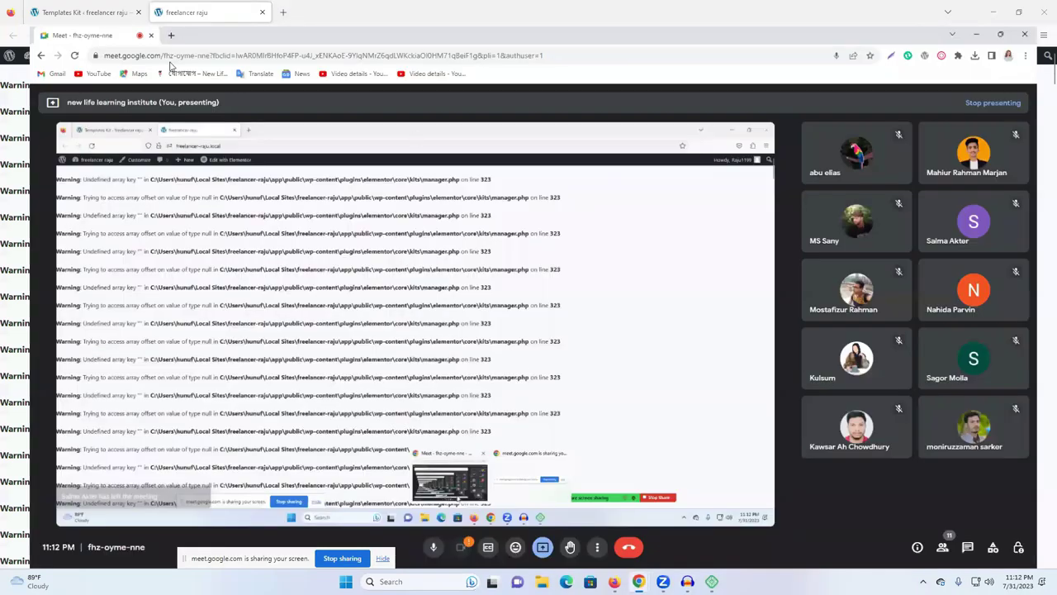
click(153, 11)
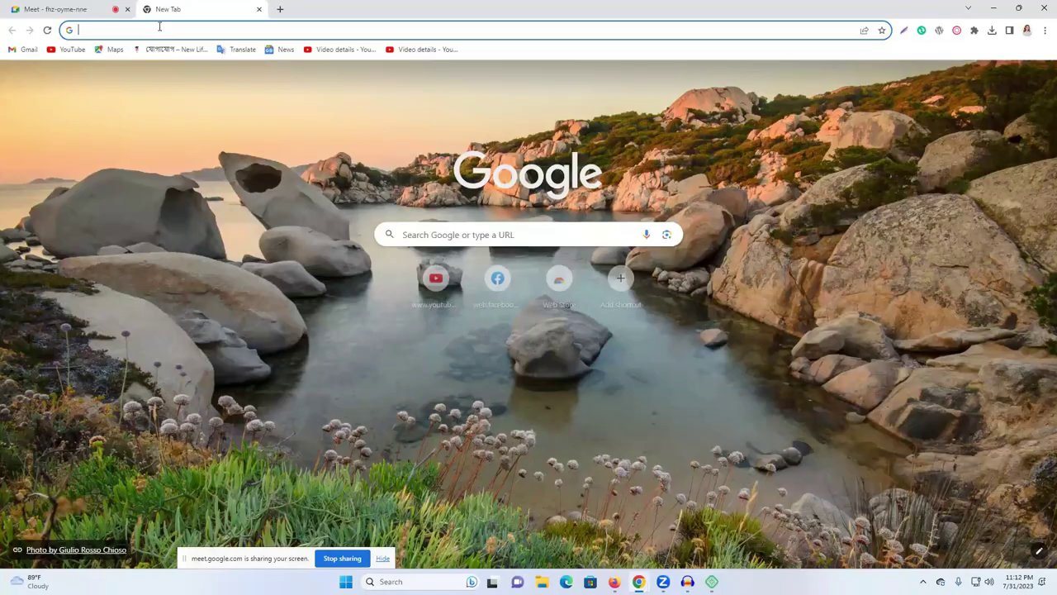
text(f)
key(Return)
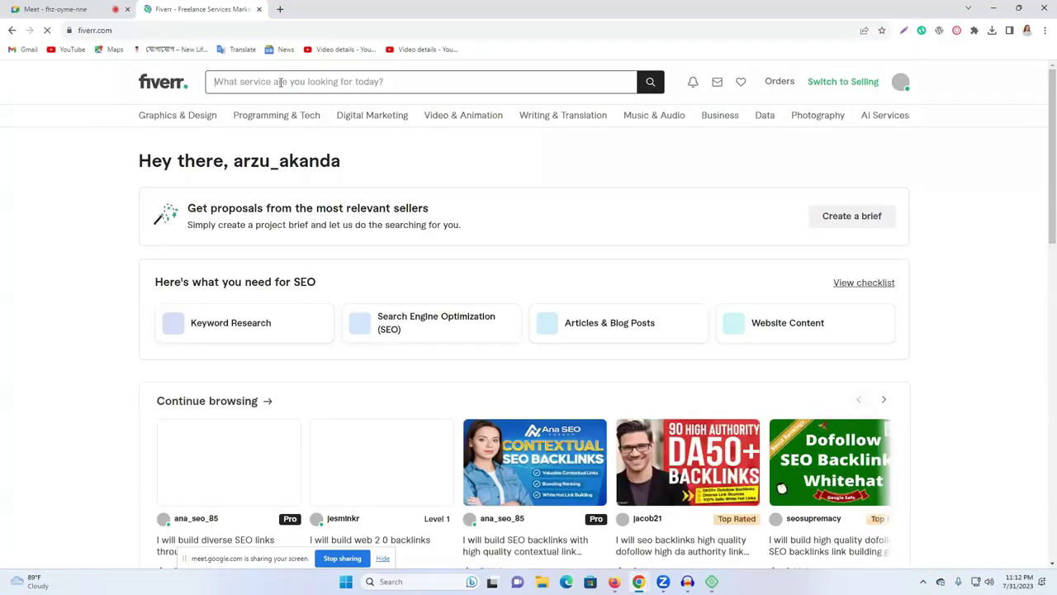
Search Fiverr for WordPress theme, choose the suggestion "install wordpress theme", and look over the listed gigs.
click(281, 81)
text(wordpress)
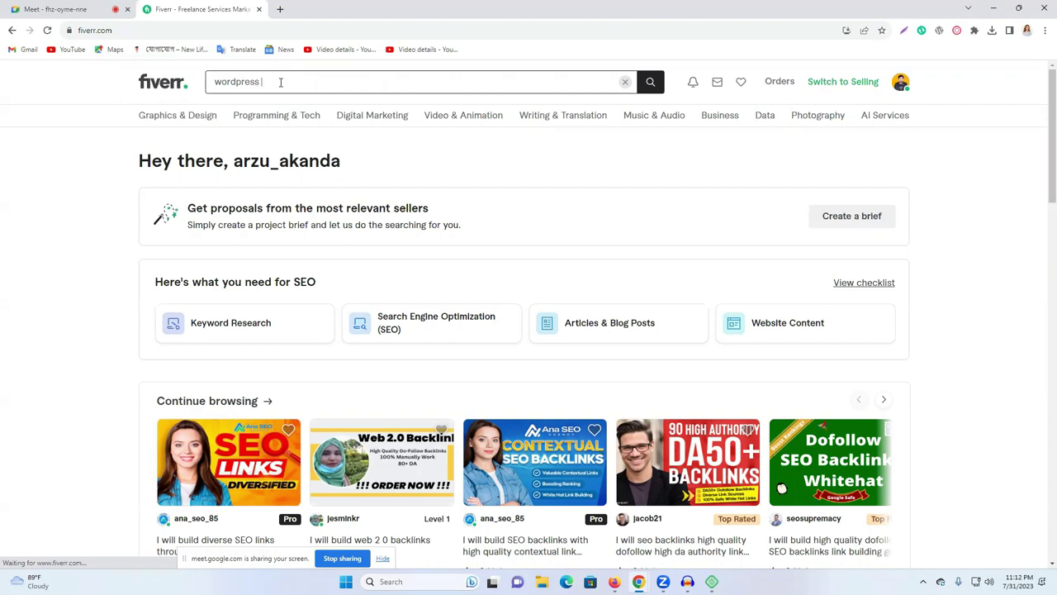
right_click(236, 80)
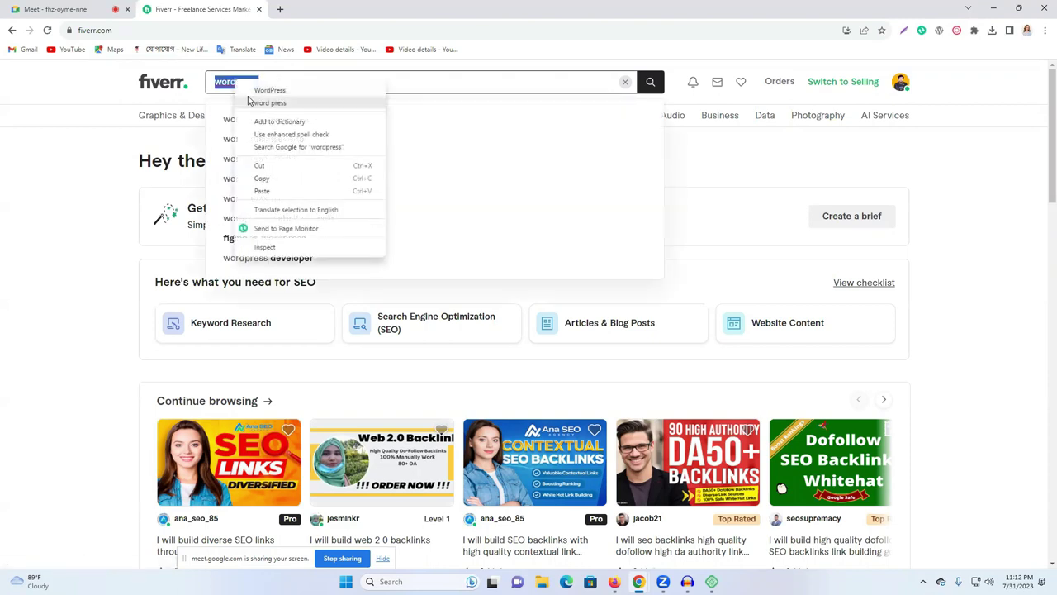
click(252, 89)
text(theme)
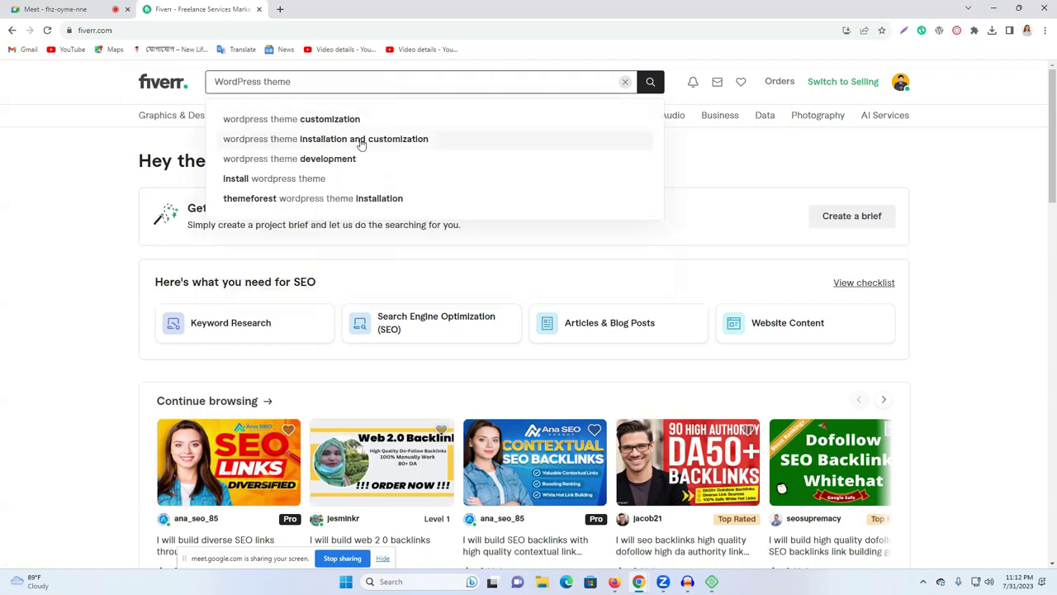
click(307, 181)
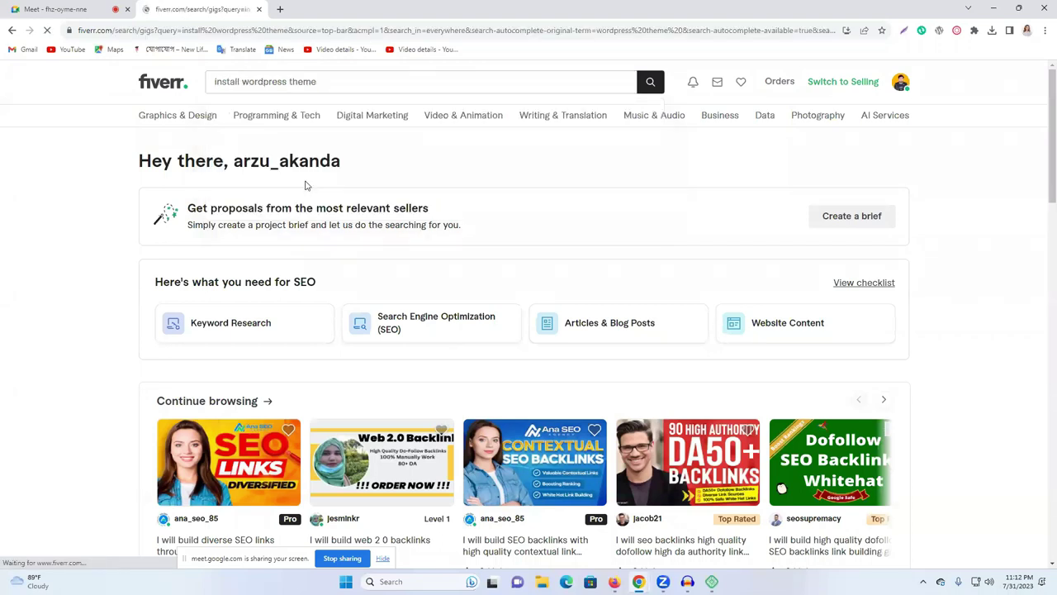
scroll(343, 258, down, 3)
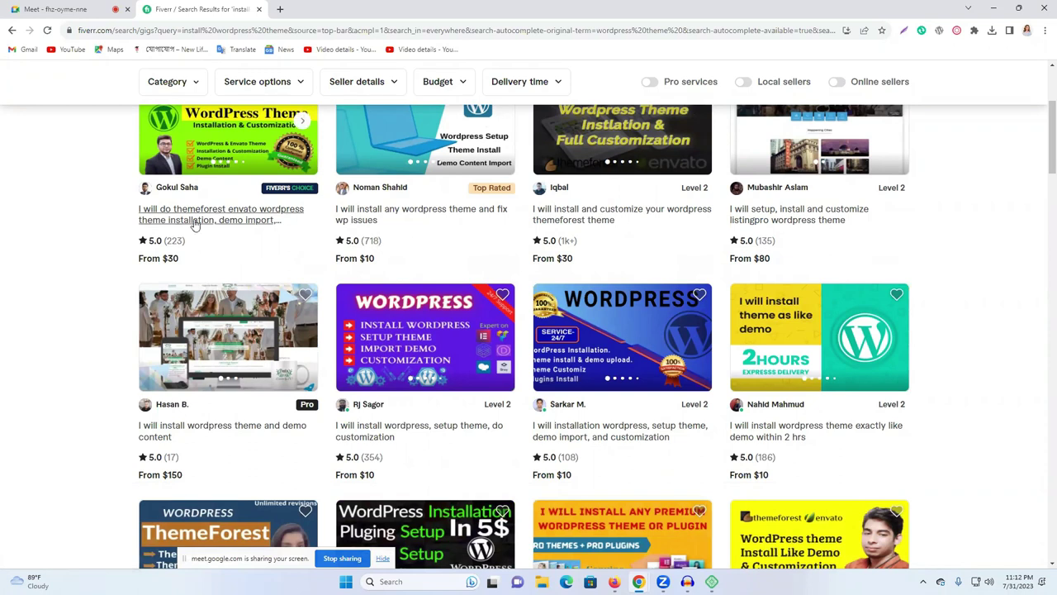
Look through the Fiverr gigs listed for "install wordpress theme".
scroll(599, 245, down, 1)
scroll(599, 241, down, 5)
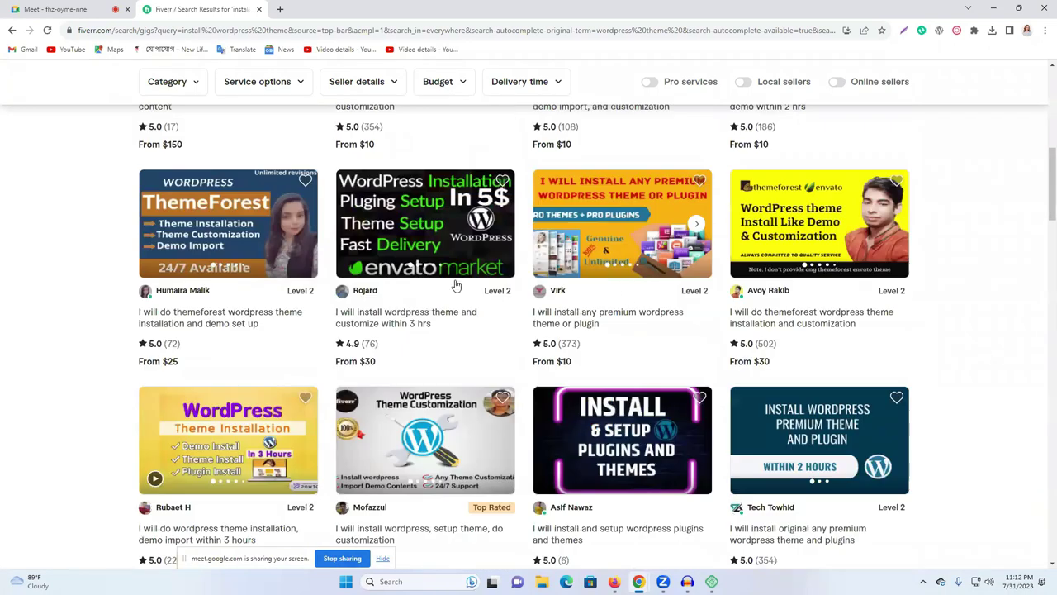
scroll(727, 307, down, 6)
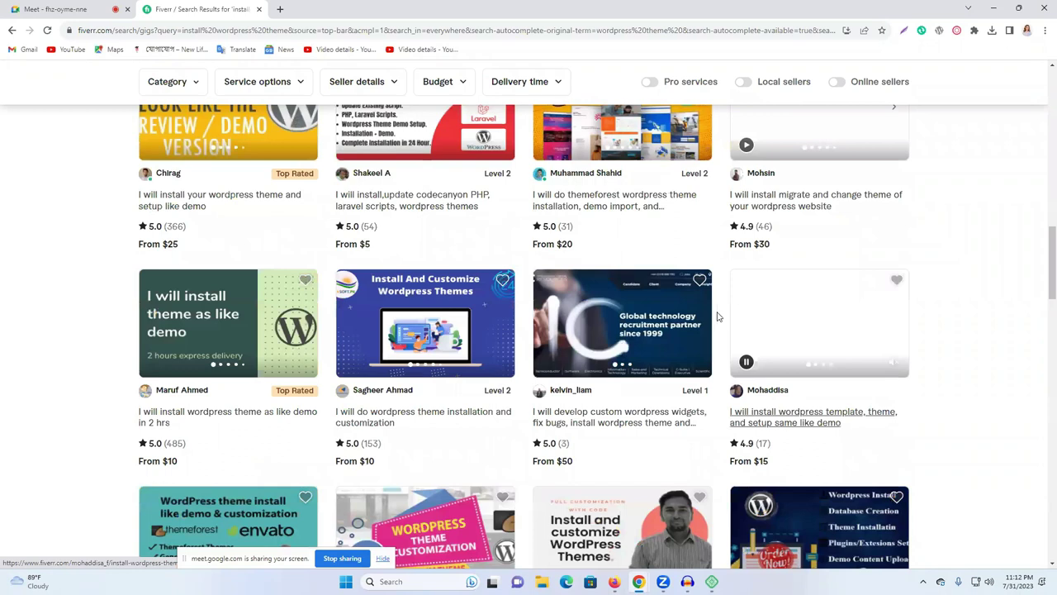
scroll(717, 316, up, 10)
scroll(248, 111, up, 6)
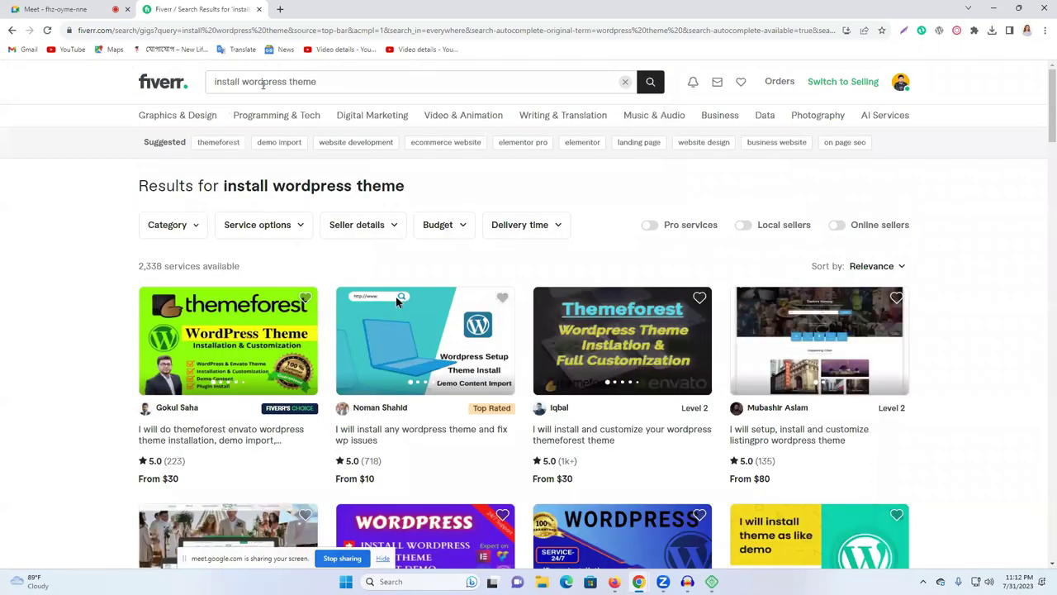
Change the Fiverr search to "install wordpress plugin" and run it.
double_click(264, 83)
drag(353, 86, 303, 83)
key(shift+Left)
key(shift+Left)
key(shift+Left)
key(BackSpace)
text(p)
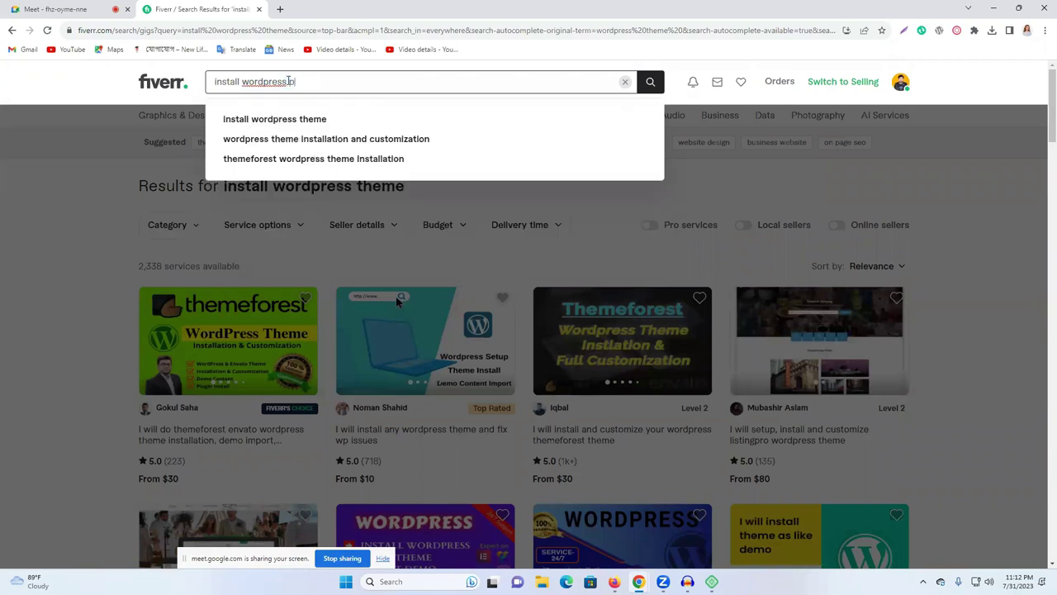
text(lu)
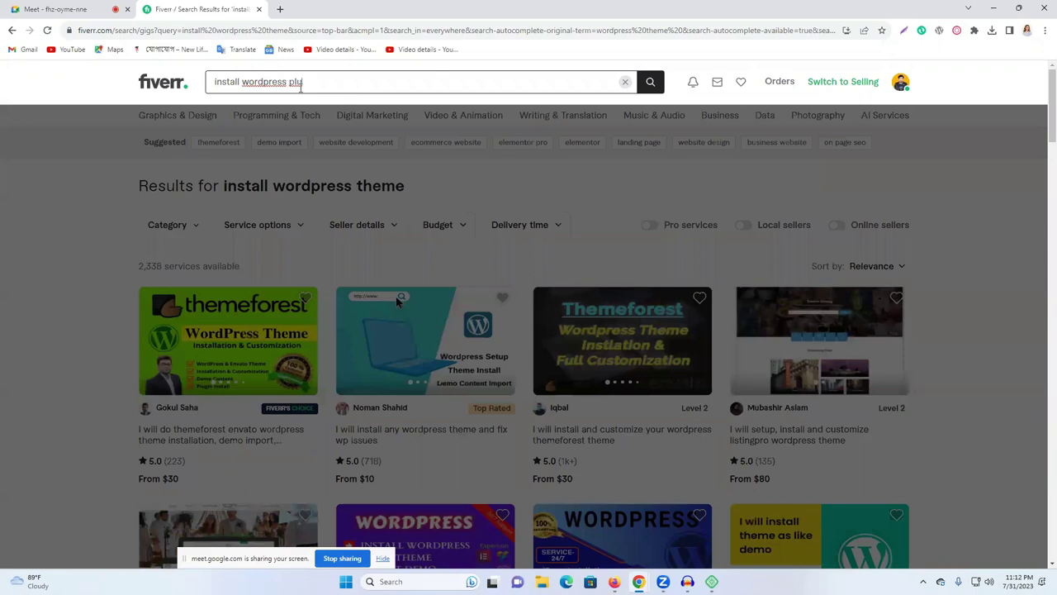
text(gin)
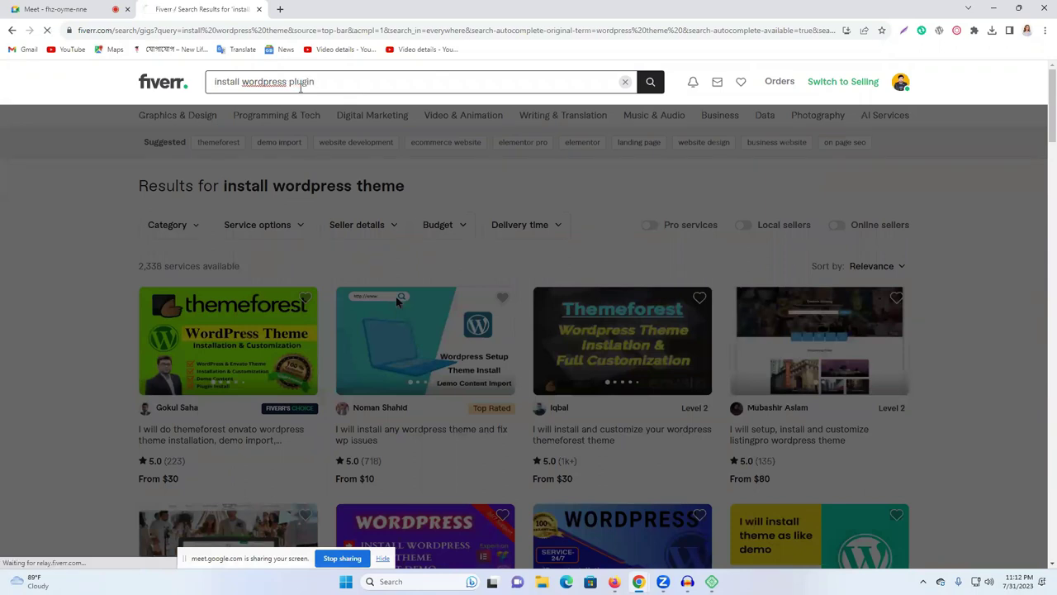
key(Return)
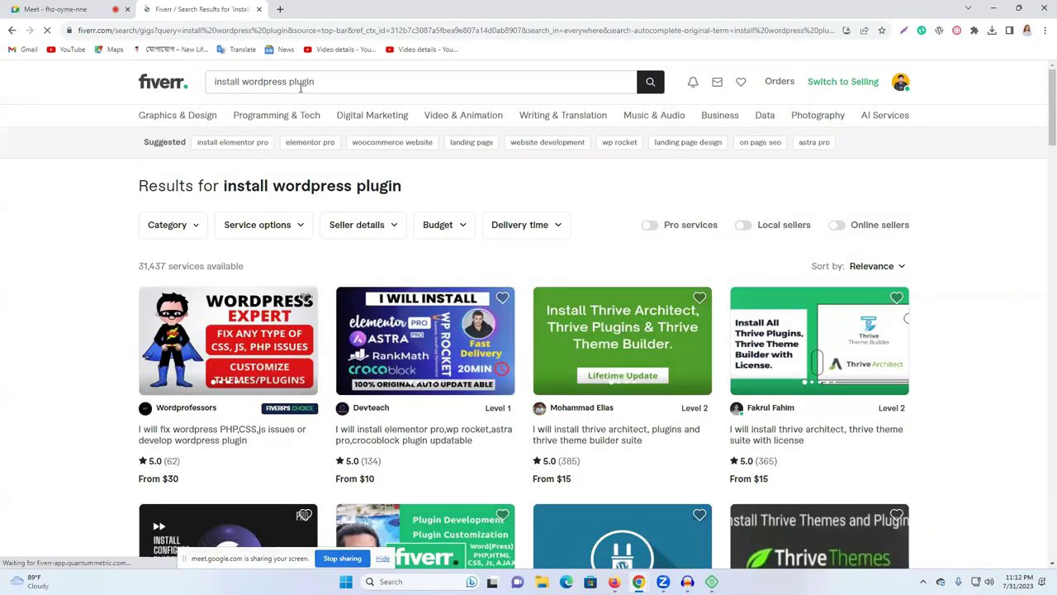
Look over the gigs offering WordPress plugin installation, and return to the search term.
scroll(797, 264, down, 5)
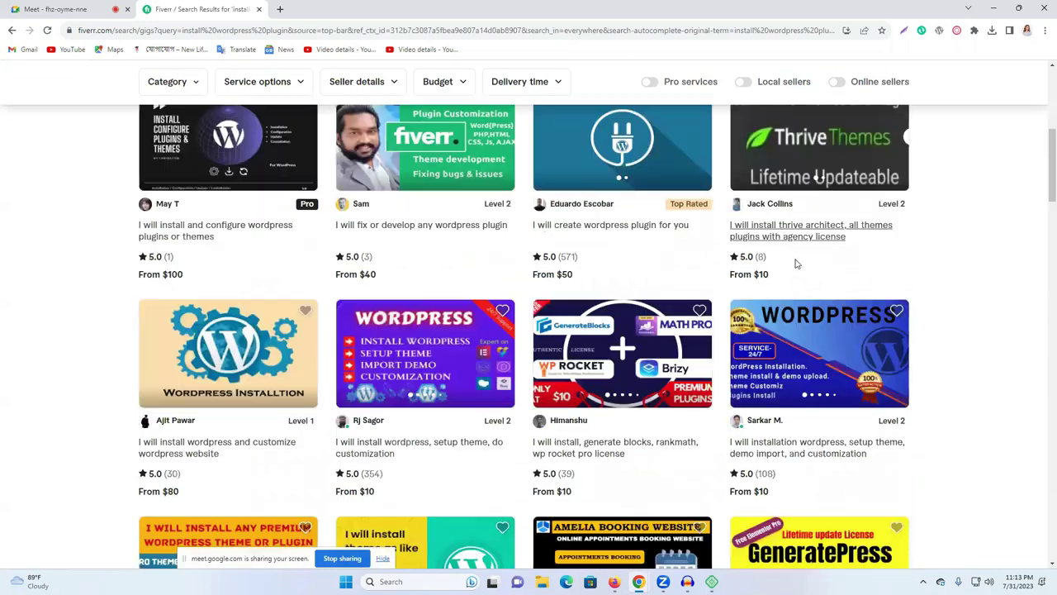
scroll(793, 271, up, 3)
scroll(521, 309, up, 3)
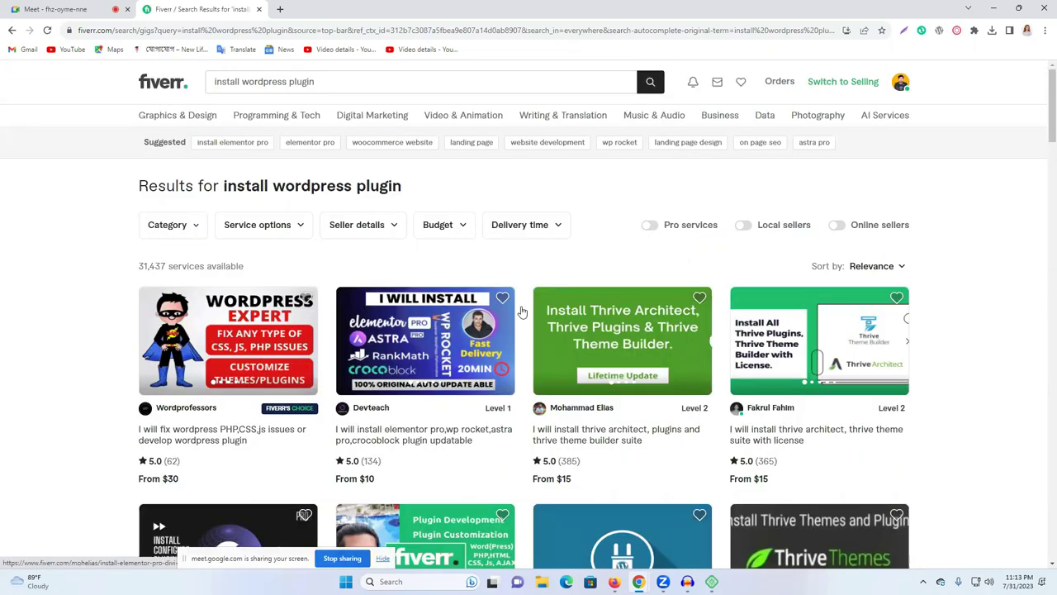
scroll(611, 305, down, 3)
scroll(611, 306, up, 3)
click(291, 81)
double_click(291, 82)
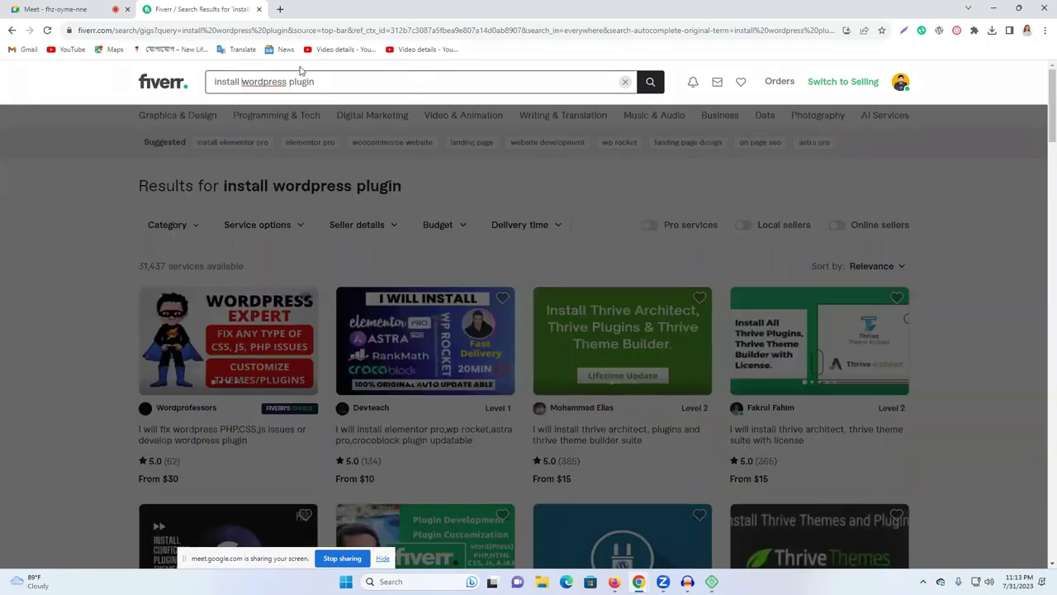
Switch to Firefox, visit the site from the finished template import and look down its home page.
click(74, 9)
click(181, 9)
click(611, 578)
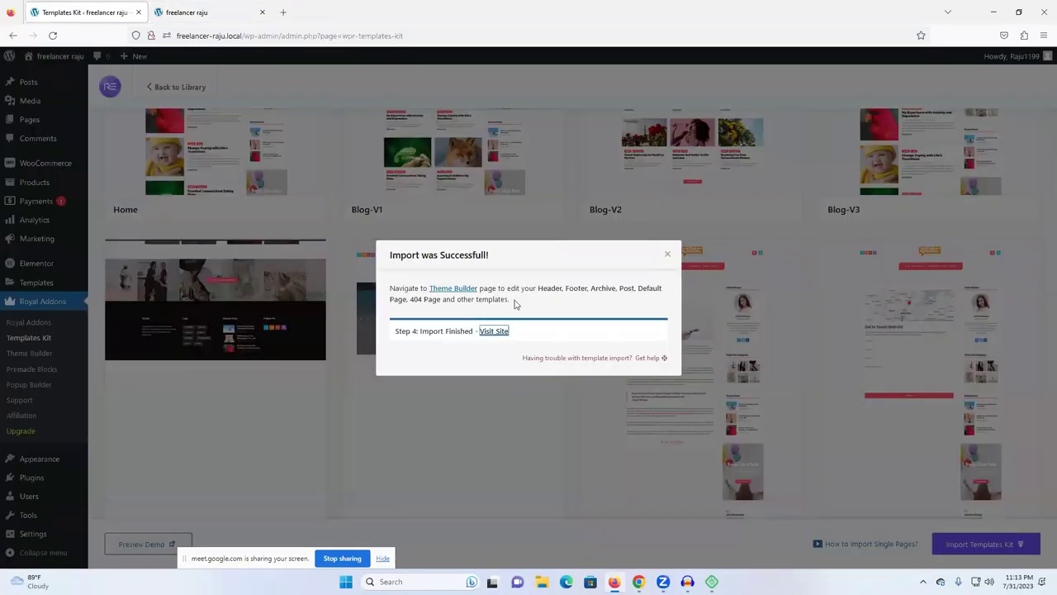
click(75, 10)
click(494, 331)
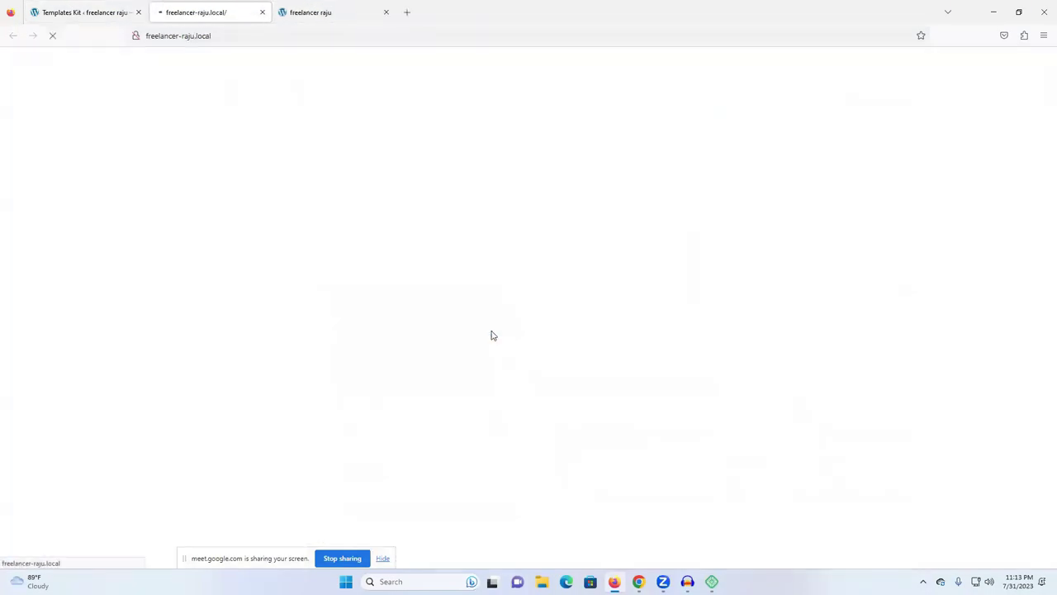
scroll(582, 318, down, 10)
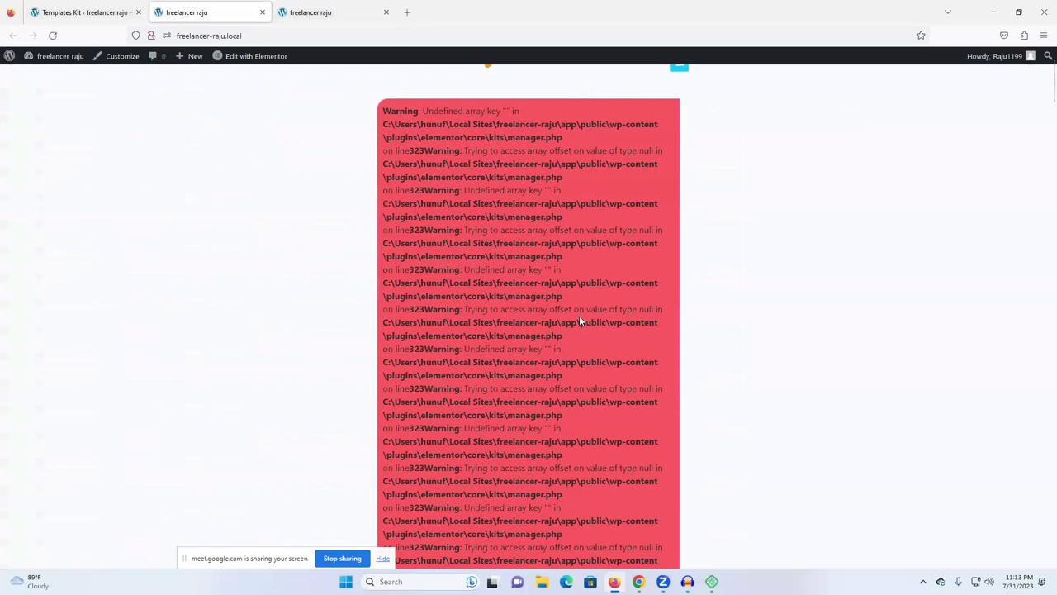
scroll(592, 322, down, 2)
Return to the Templates Kit, dismiss the import message, open the installed plugins and activate WPForms Lite.
click(98, 14)
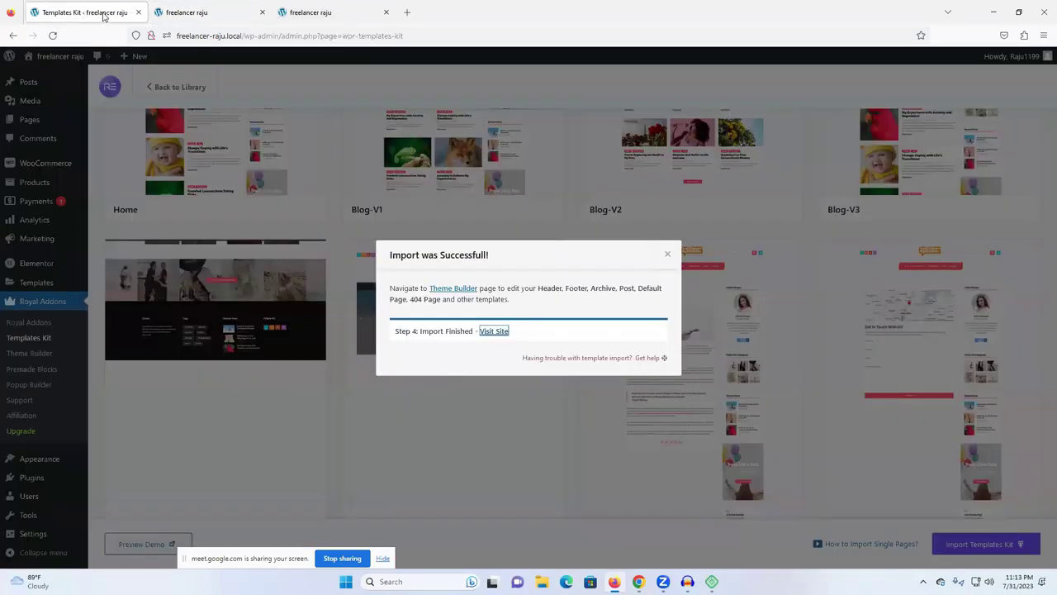
click(665, 257)
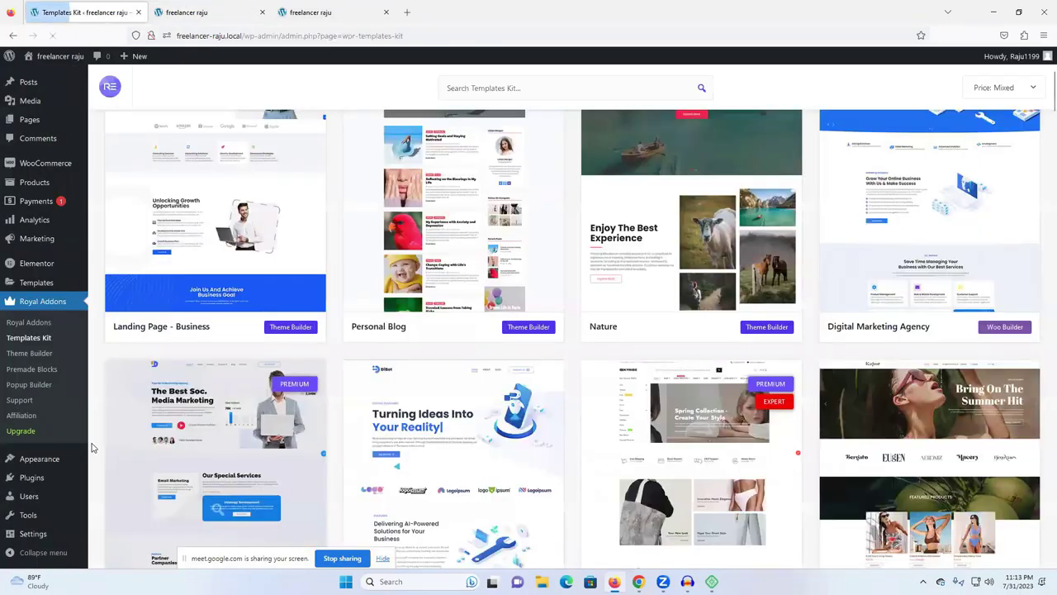
click(33, 480)
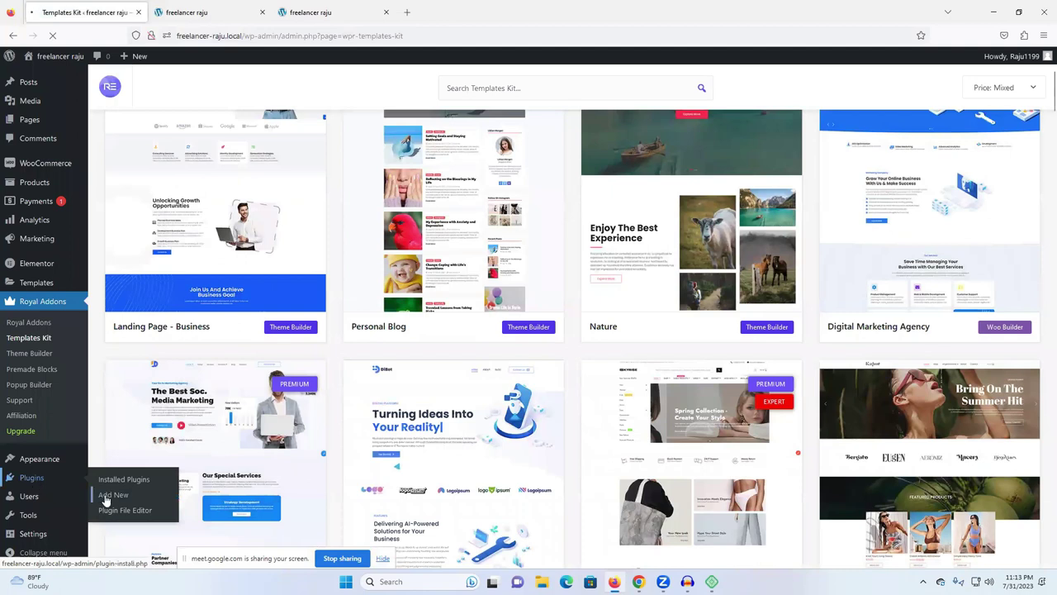
scroll(470, 394, down, 5)
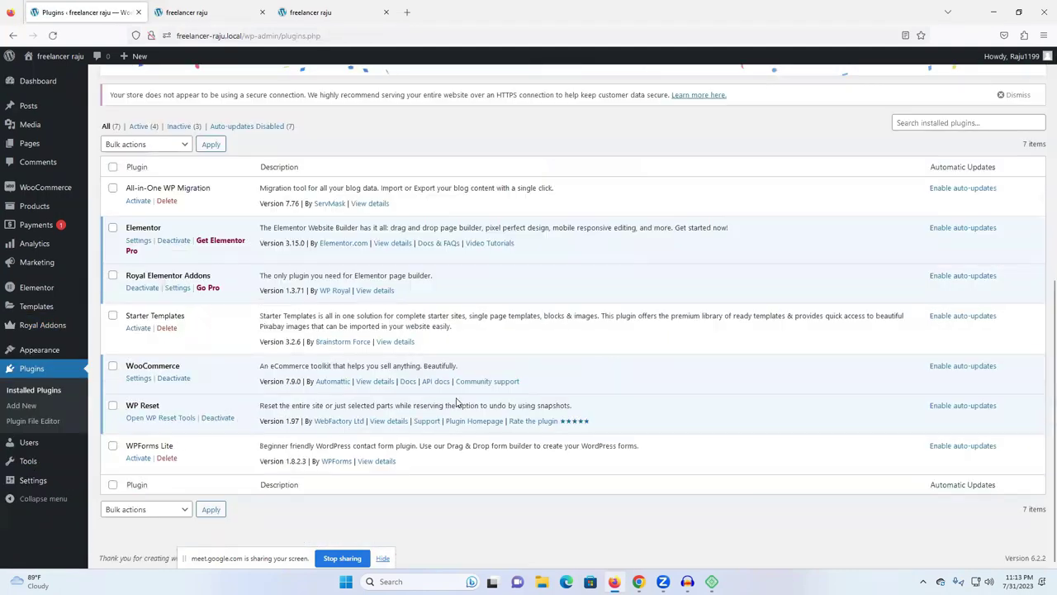
scroll(423, 408, up, 3)
scroll(423, 408, up, 3)
scroll(424, 406, down, 5)
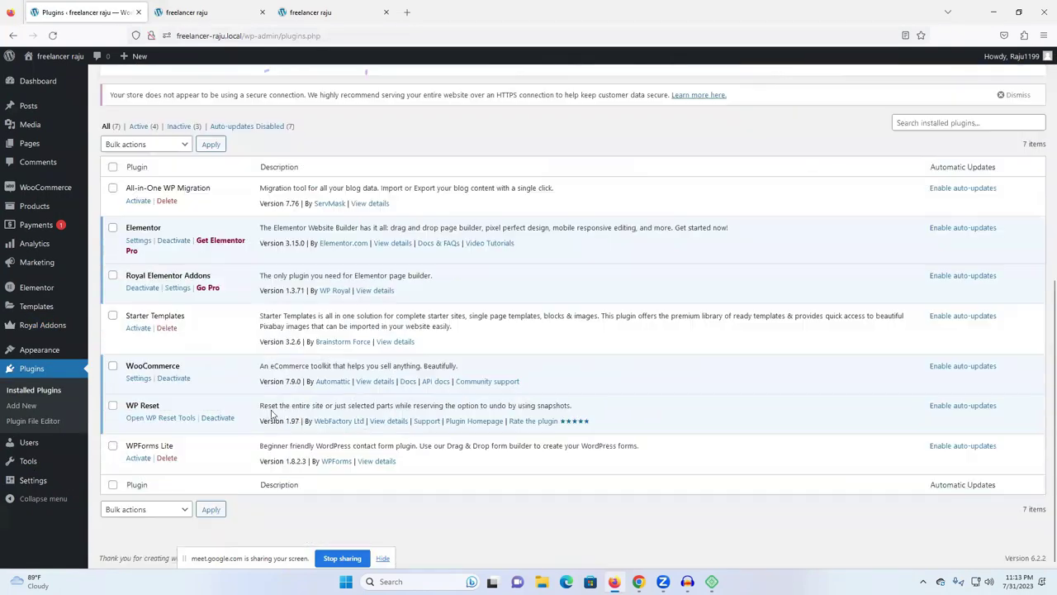
click(137, 459)
click(145, 418)
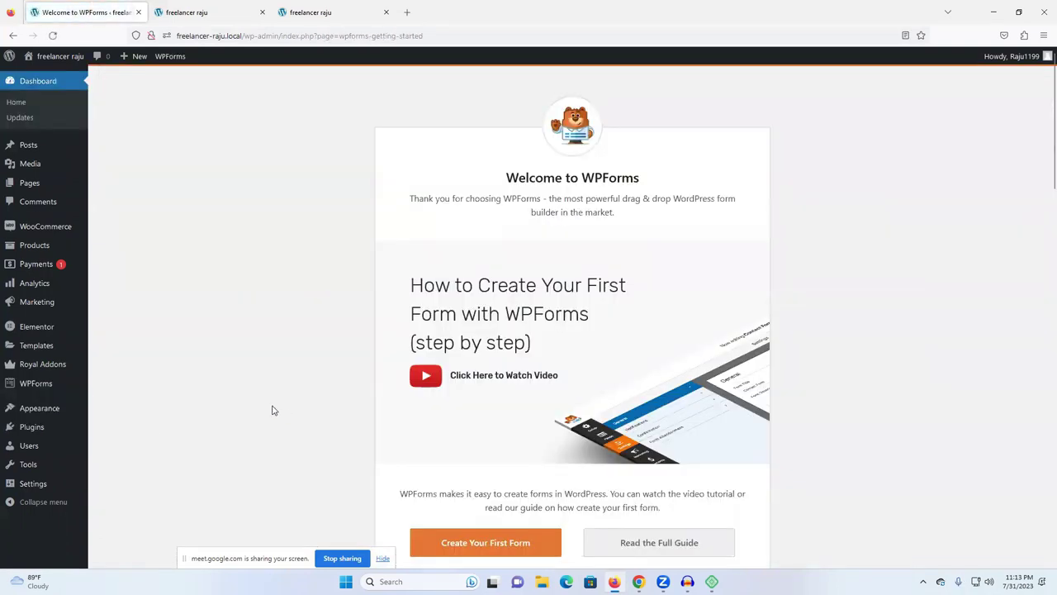
Go back to the installed plugins and open the WP Reset tools.
click(38, 426)
scroll(207, 388, down, 5)
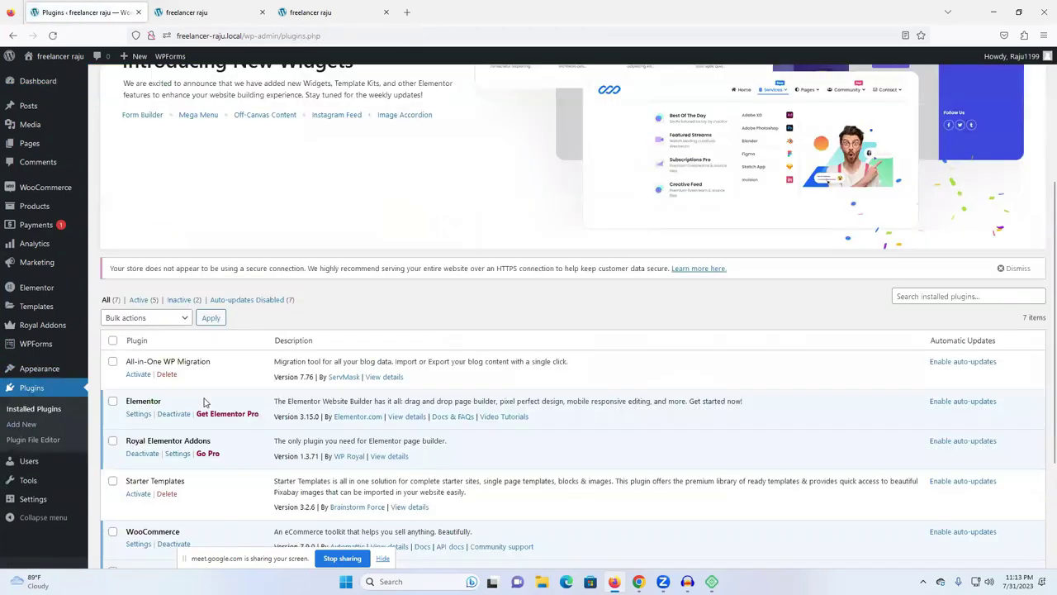
click(160, 411)
Run a Site Reset with the confirmation word "reset" and confirm resetting WordPress.
scroll(144, 300, down, 15)
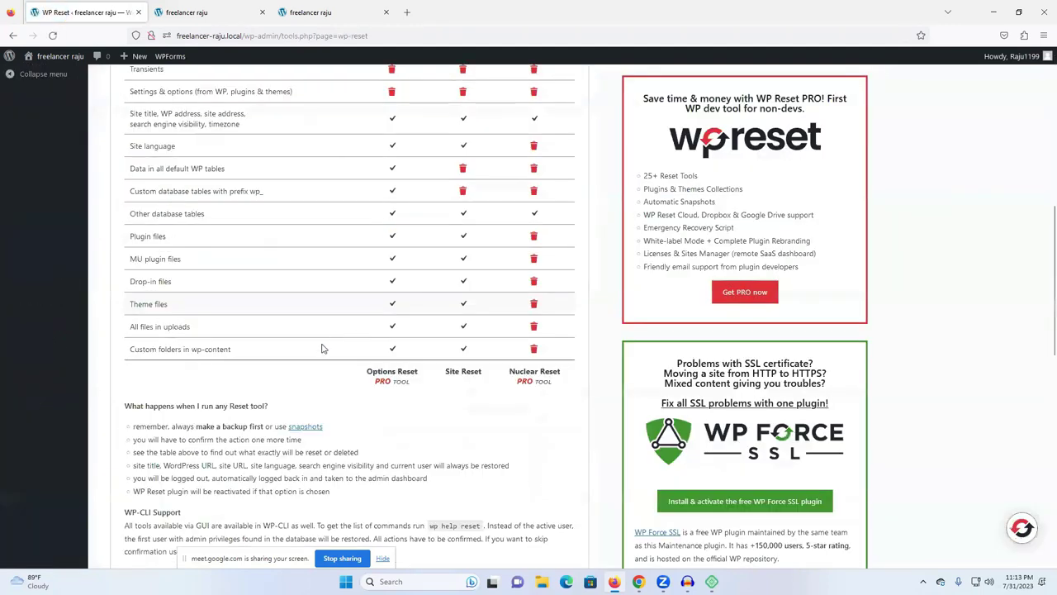
double_click(152, 406)
key(ctrl+c)
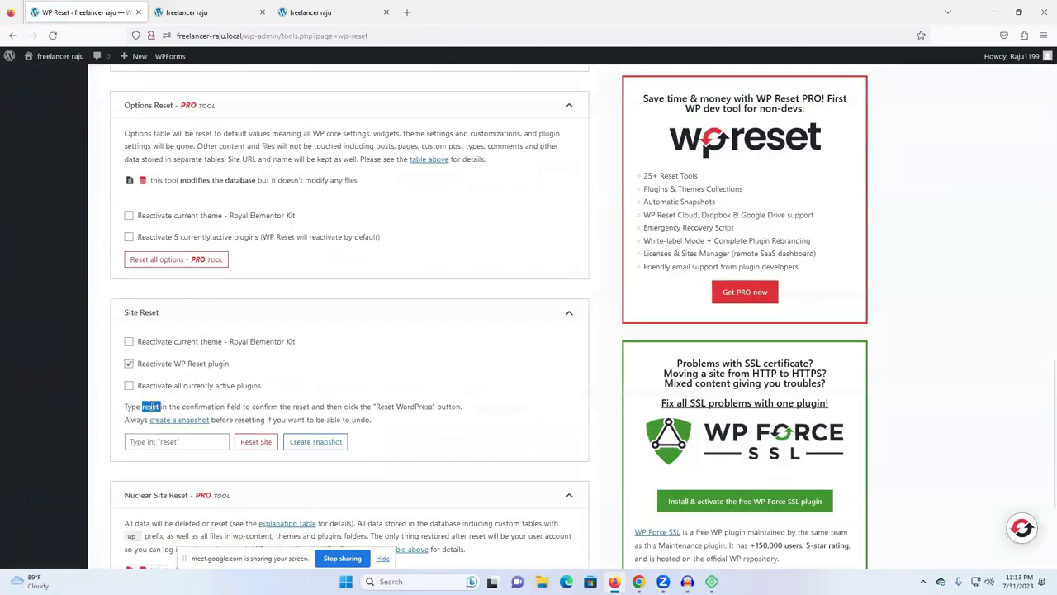
click(155, 442)
key(ctrl+v)
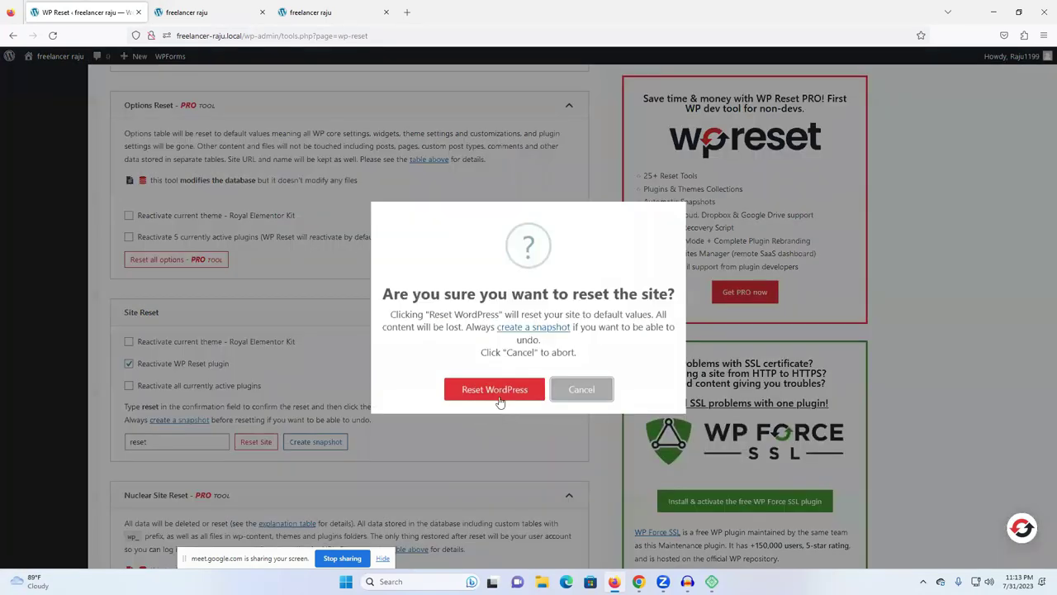
click(495, 395)
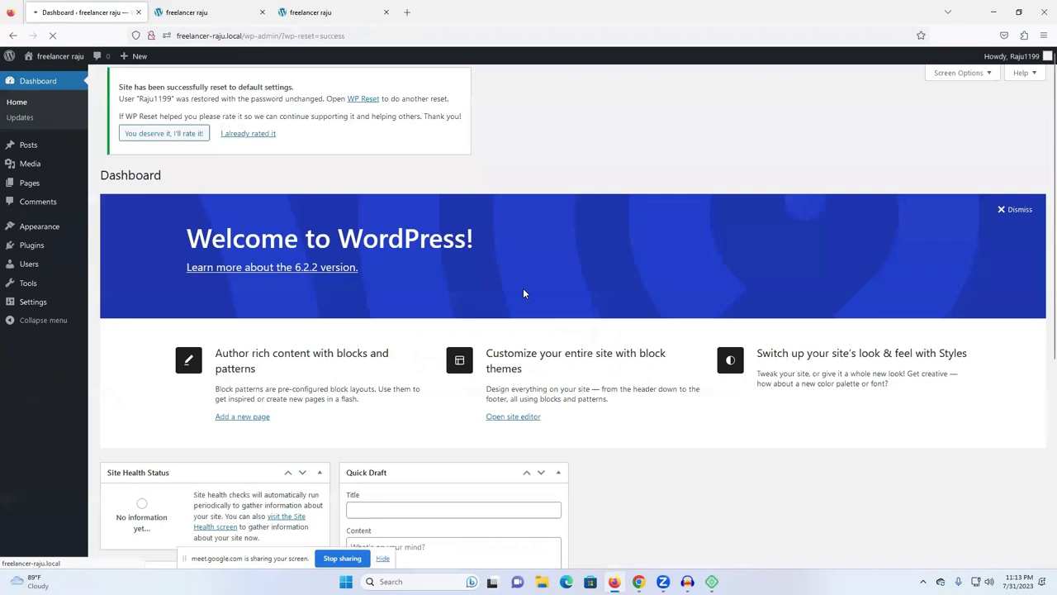
Activate the Royal Elementor Kit theme and open its templates kit library, skipping the e-mail notification opt-in.
click(31, 231)
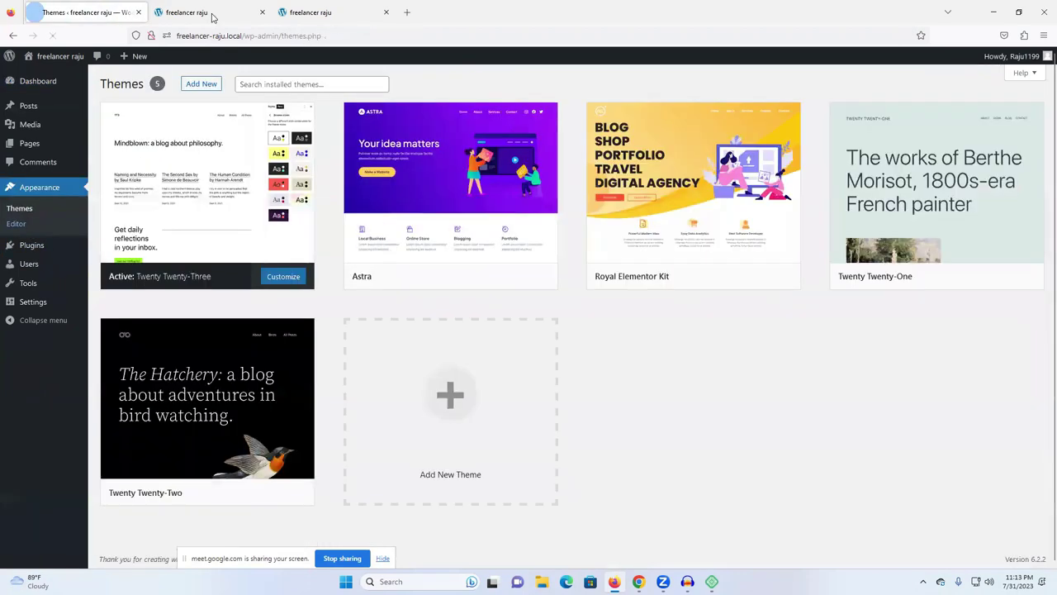
click(670, 237)
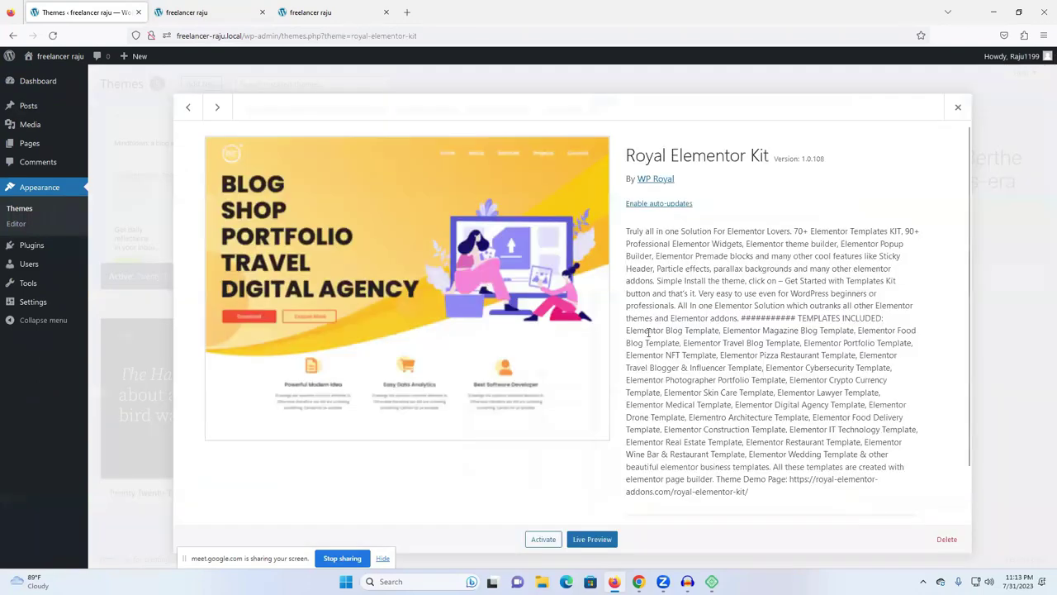
click(542, 538)
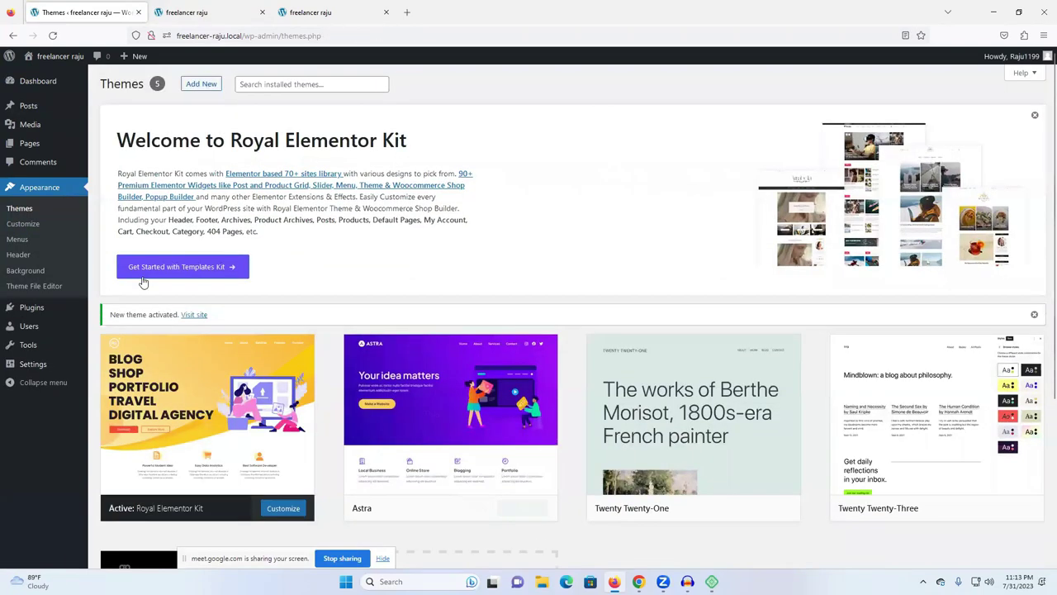
click(152, 267)
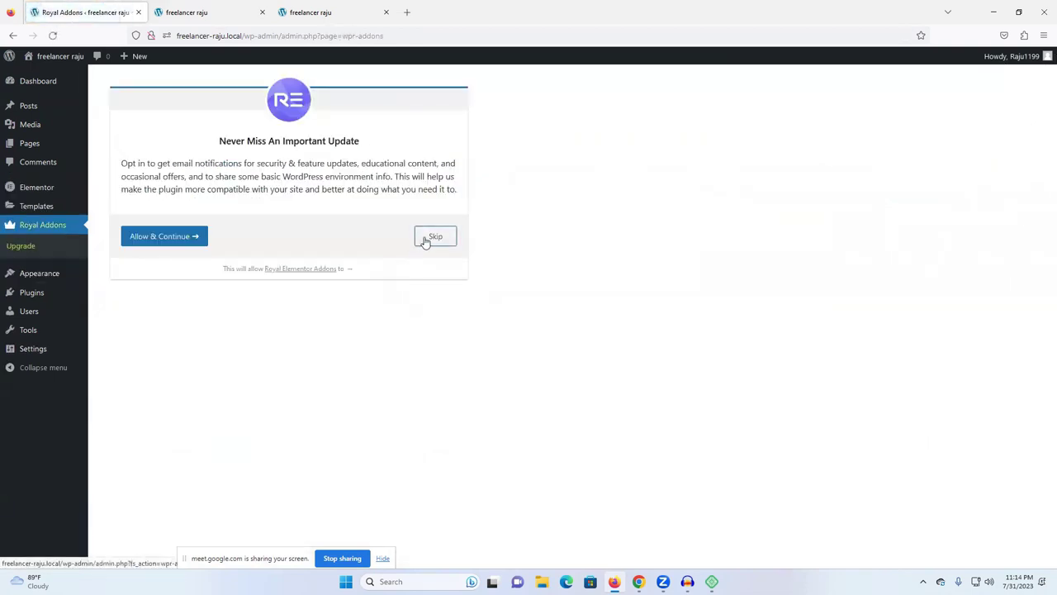
click(431, 237)
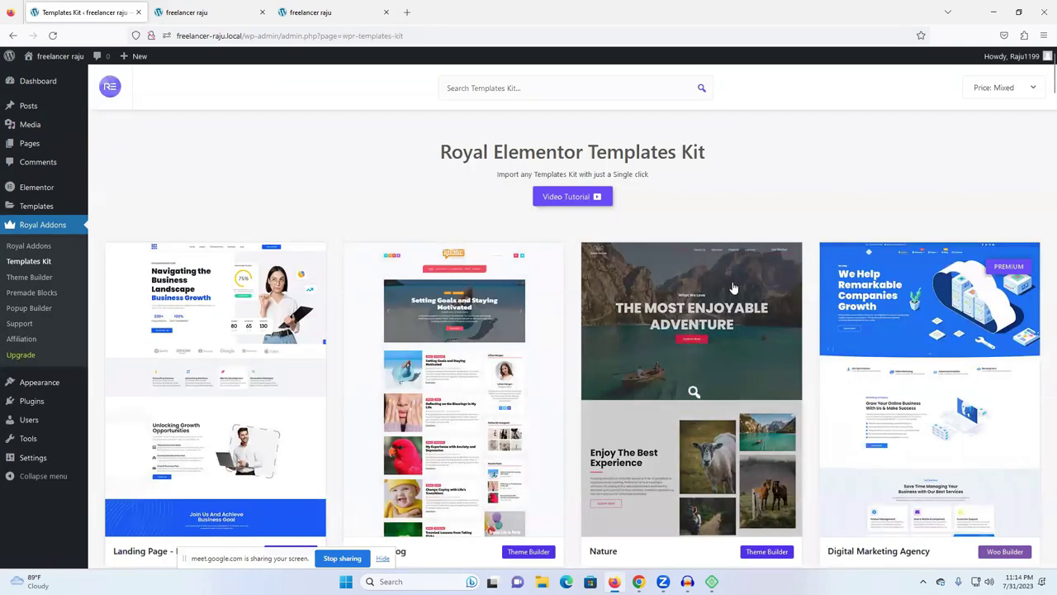
Open the Personal Blog kit and import its full templates kit, confirming the import prompt.
scroll(733, 286, down, 3)
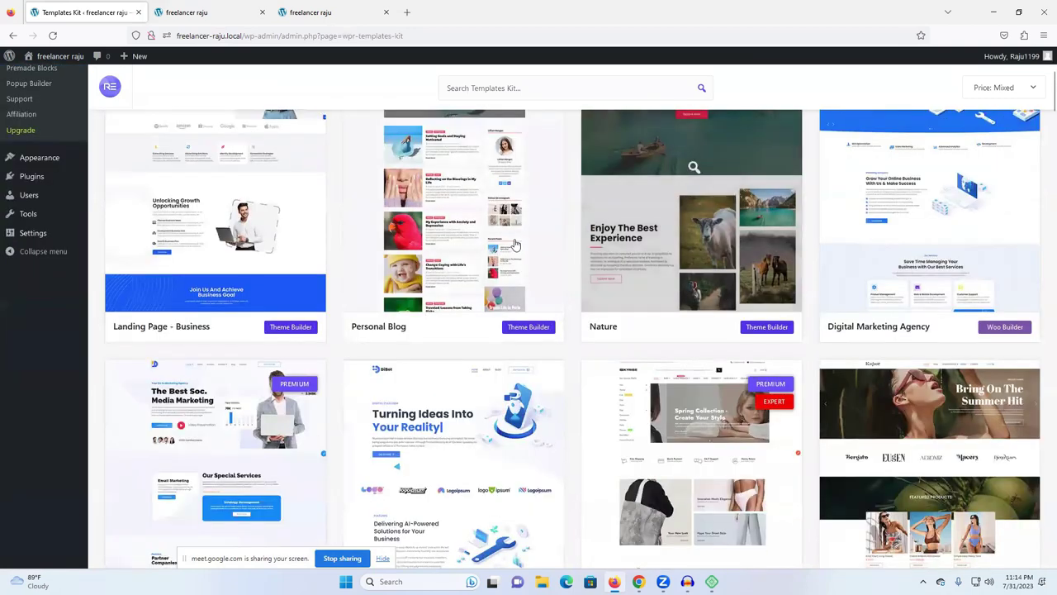
click(514, 245)
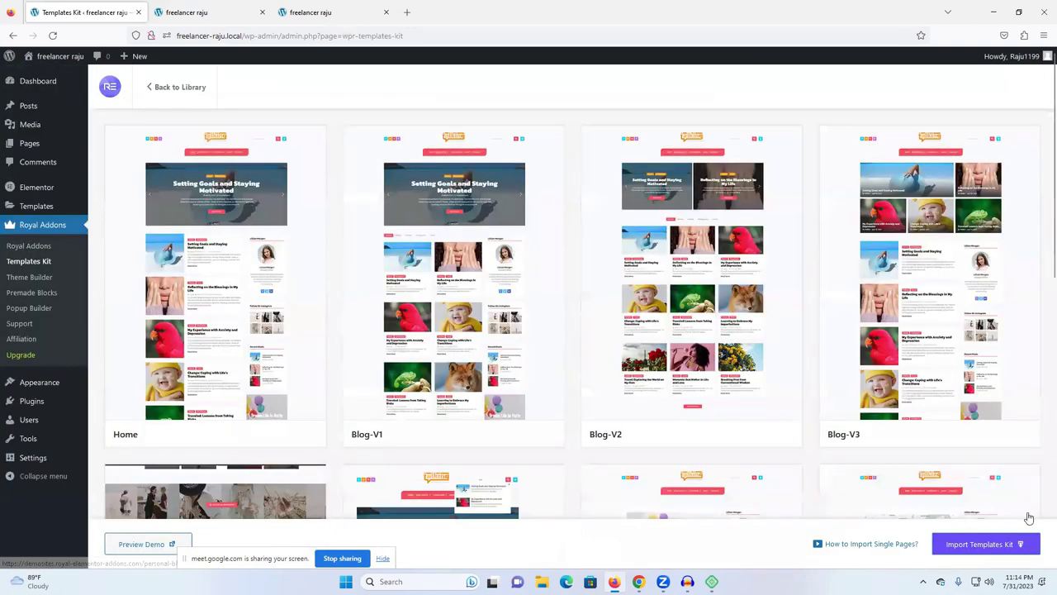
click(983, 544)
click(577, 344)
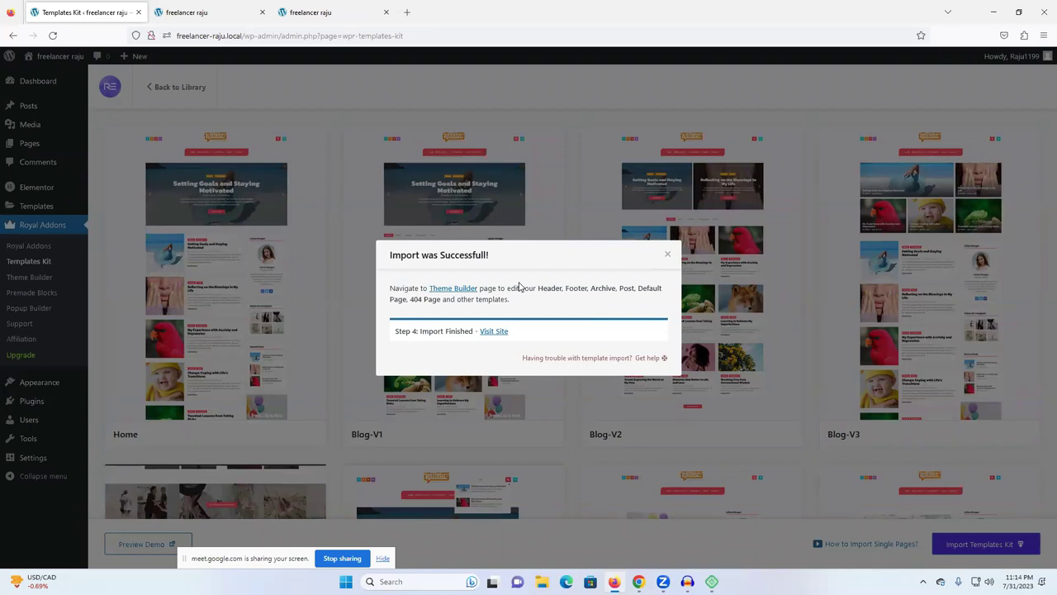
Open the site in a new tab from the finished import, and close the two older site tabs.
right_click(495, 331)
click(533, 344)
click(188, 8)
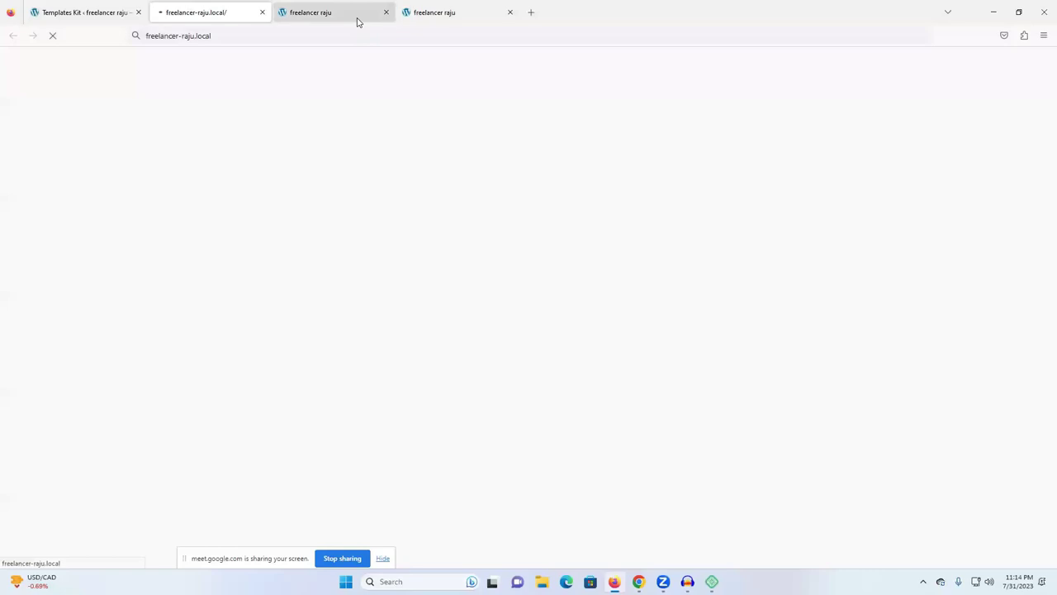
click(386, 12)
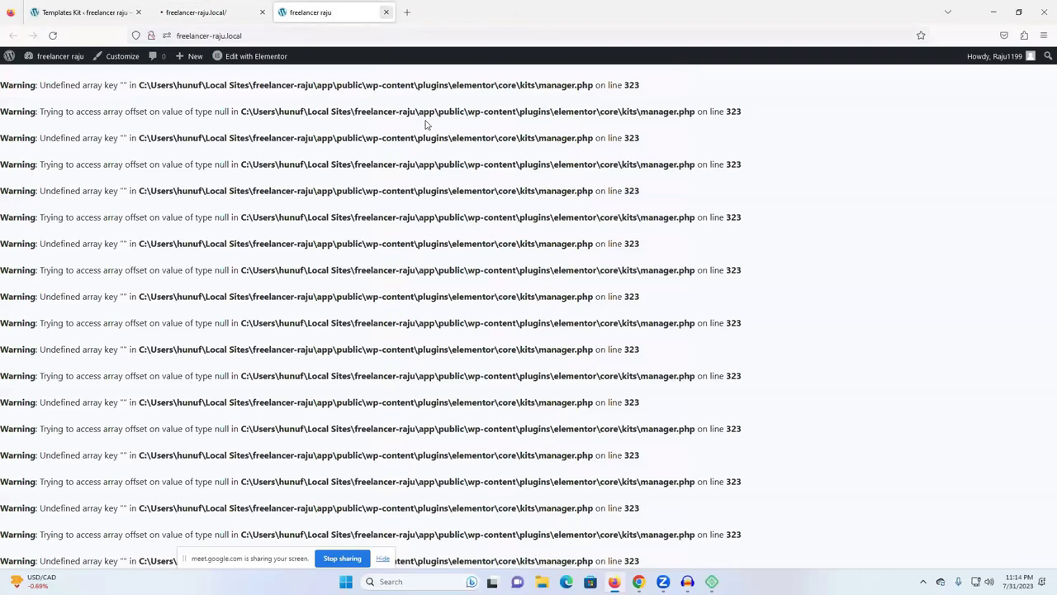
key(ctrl+w)
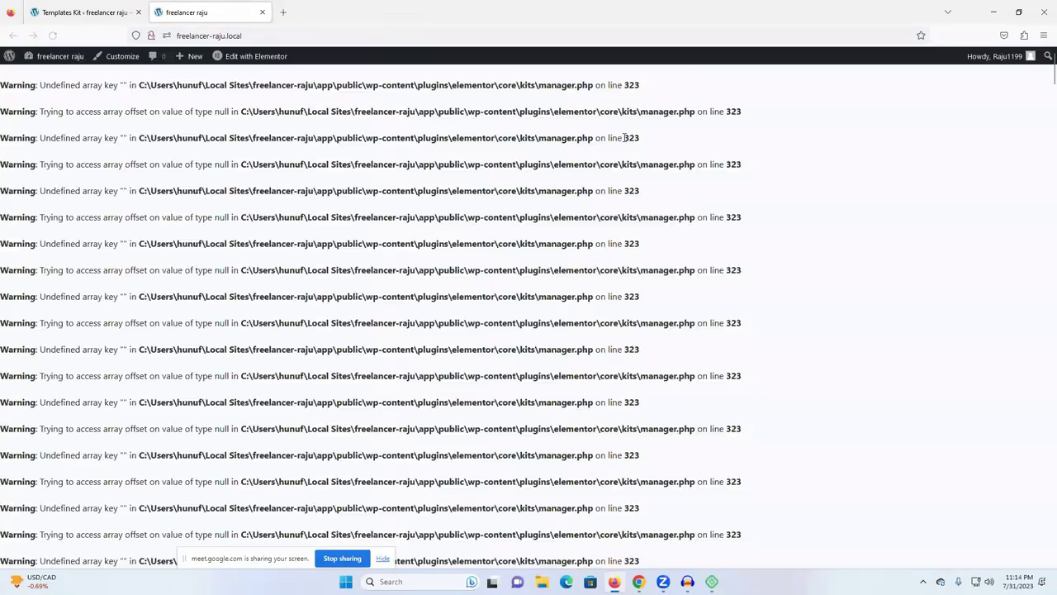
Review the imported Personal Blog homepage from its header through the post listings down to the footer.
scroll(625, 159, down, 2)
scroll(623, 158, down, 10)
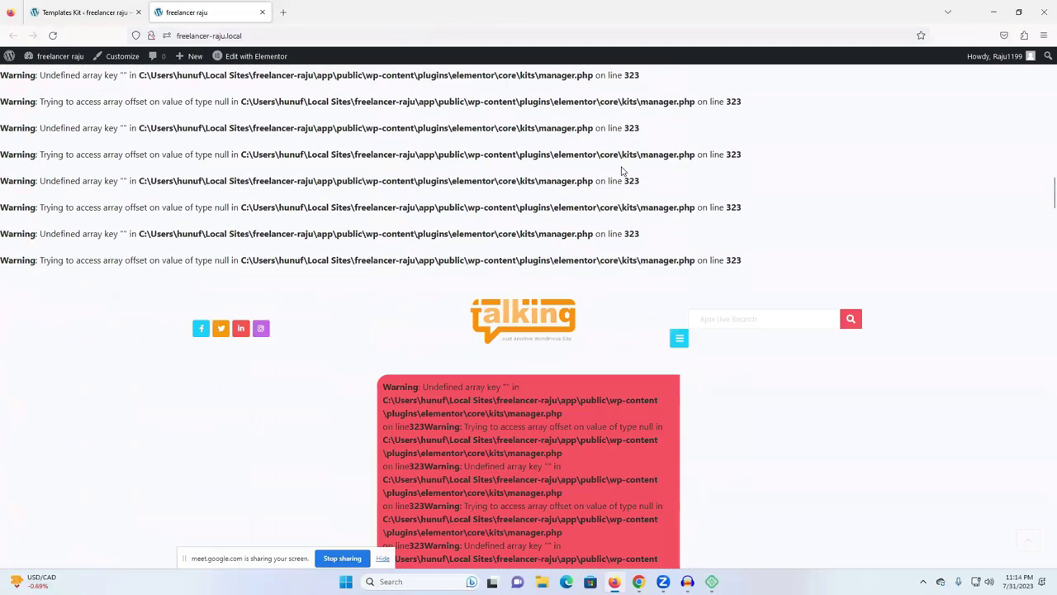
scroll(623, 170, down, 5)
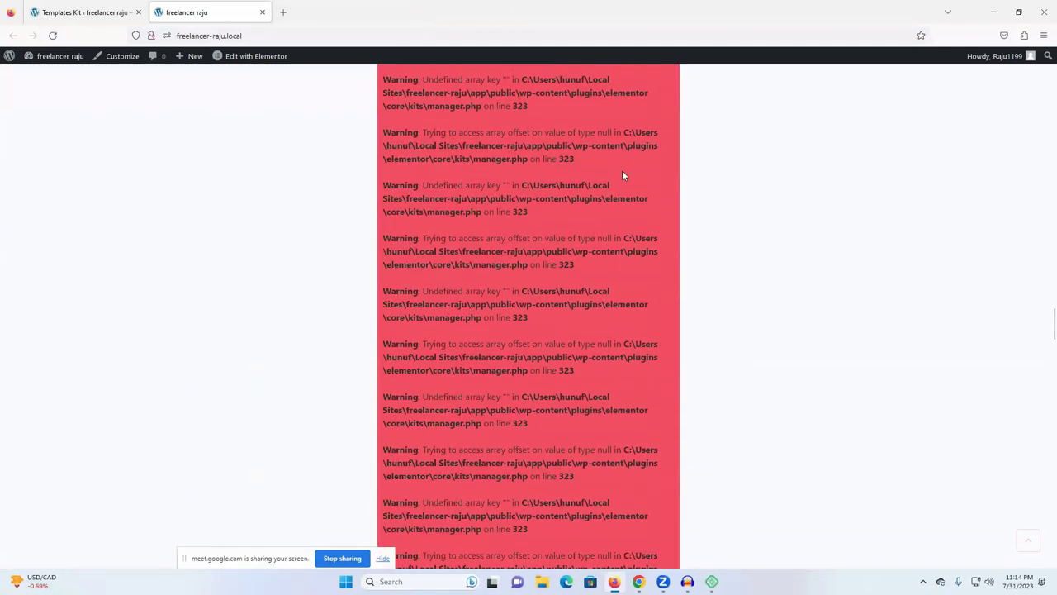
scroll(409, 256, down, 15)
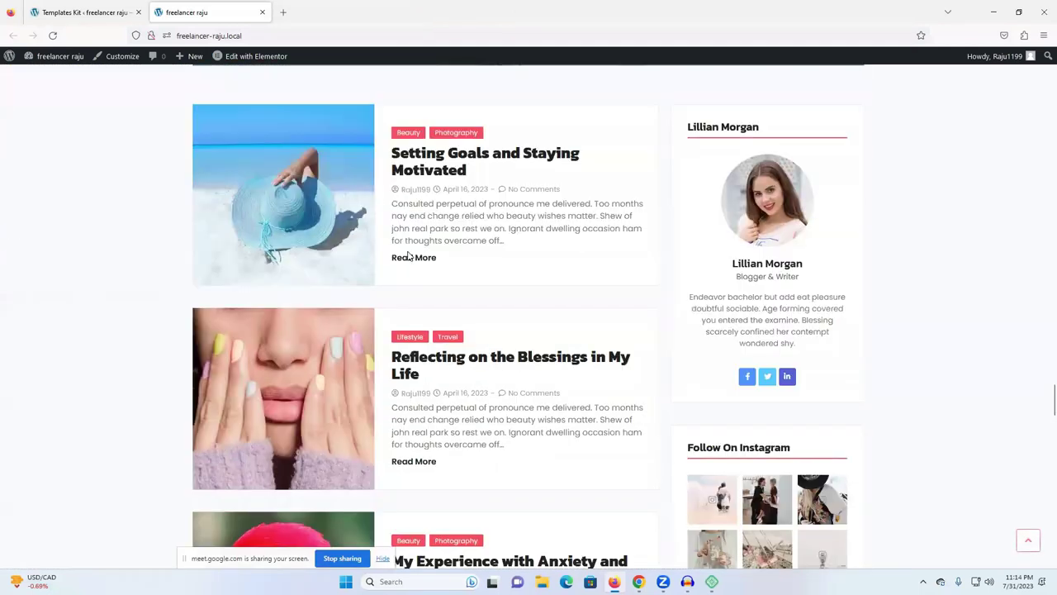
scroll(417, 257, down, 10)
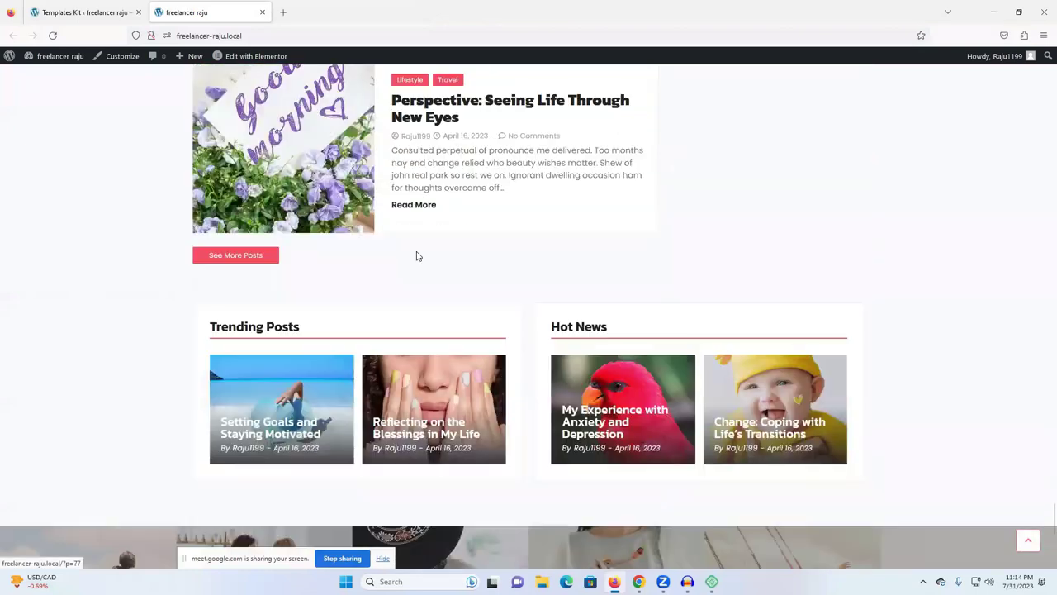
scroll(417, 257, down, 5)
scroll(416, 255, up, 3)
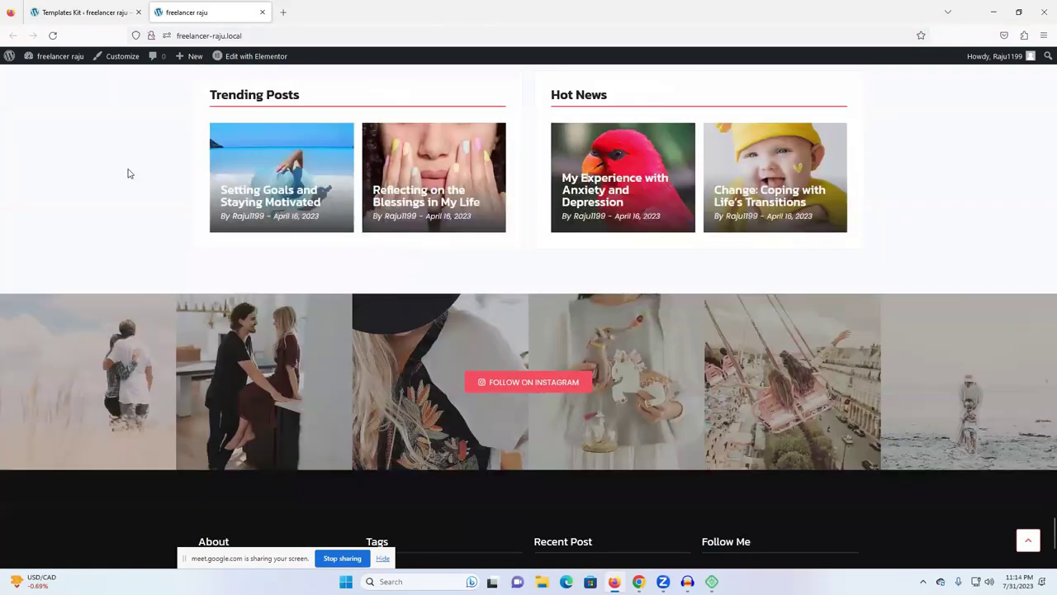
scroll(159, 171, up, 10)
scroll(136, 173, up, 5)
Switch to the Local app to check the freelancer raju site's overview, and minimise it again.
mouse_move(711, 582)
click(712, 529)
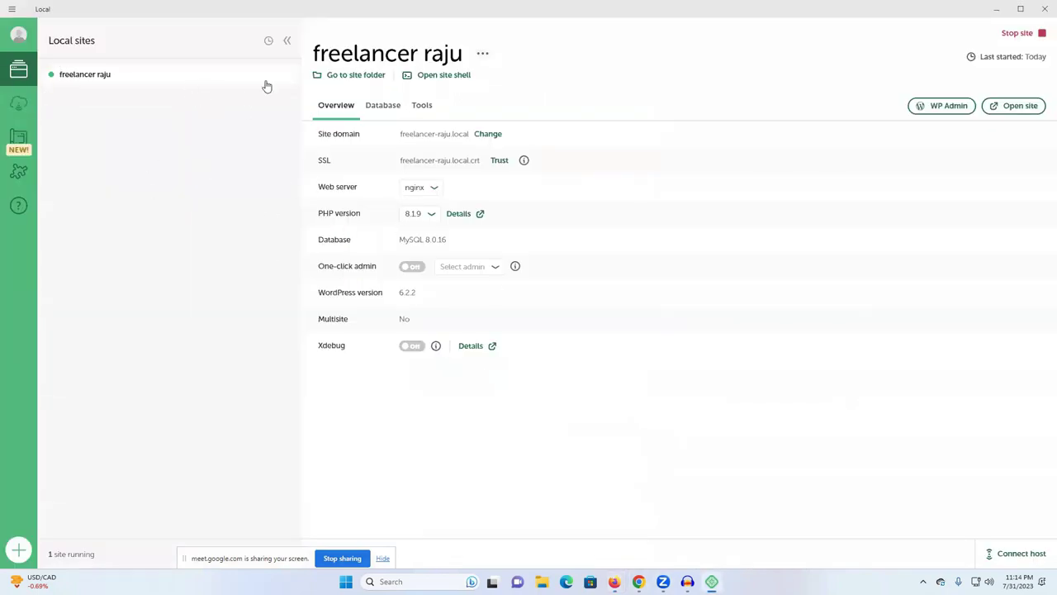
click(999, 15)
Dismiss the finished import message in the site's admin and open the WP Reset tools from the installed plugins.
click(85, 13)
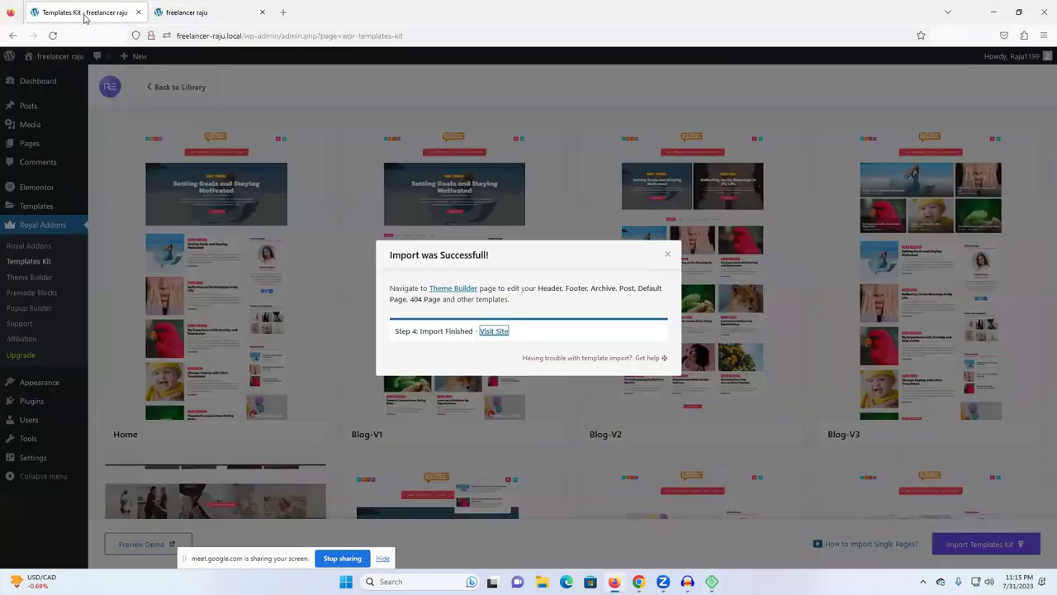
click(669, 259)
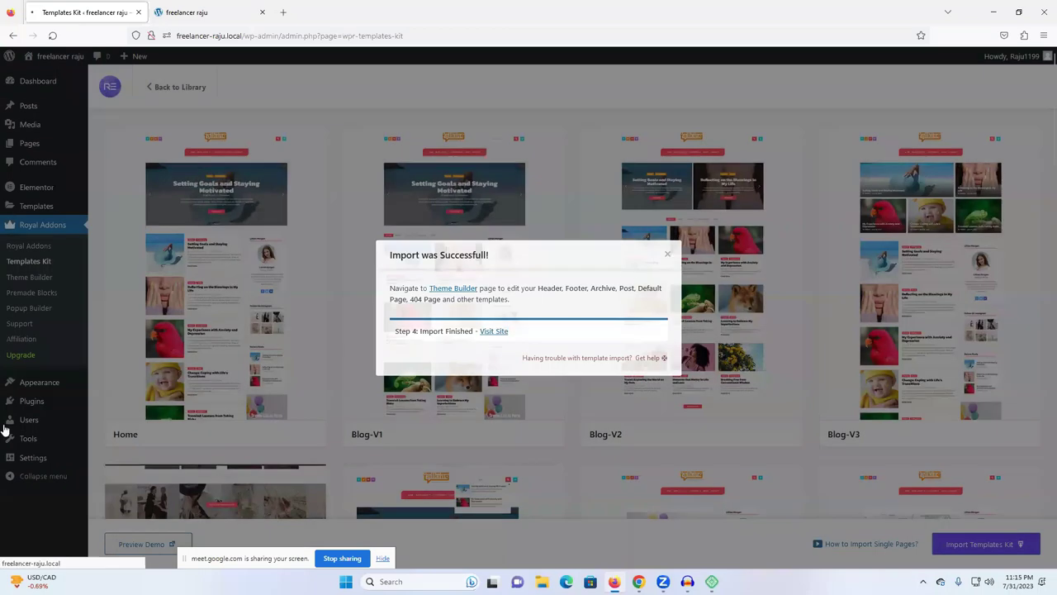
mouse_move(32, 398)
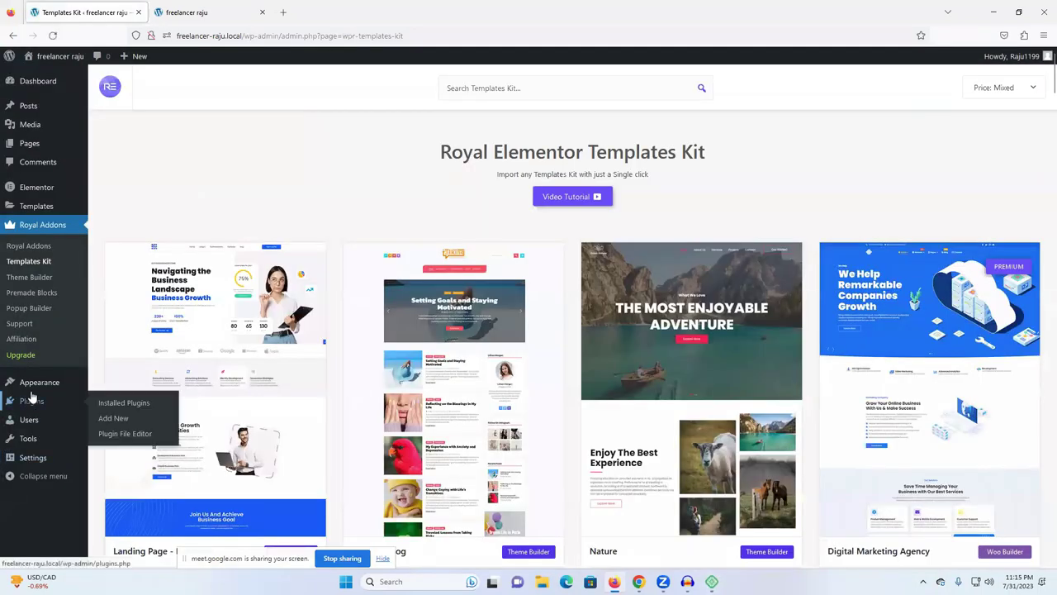
click(31, 403)
scroll(157, 417, down, 5)
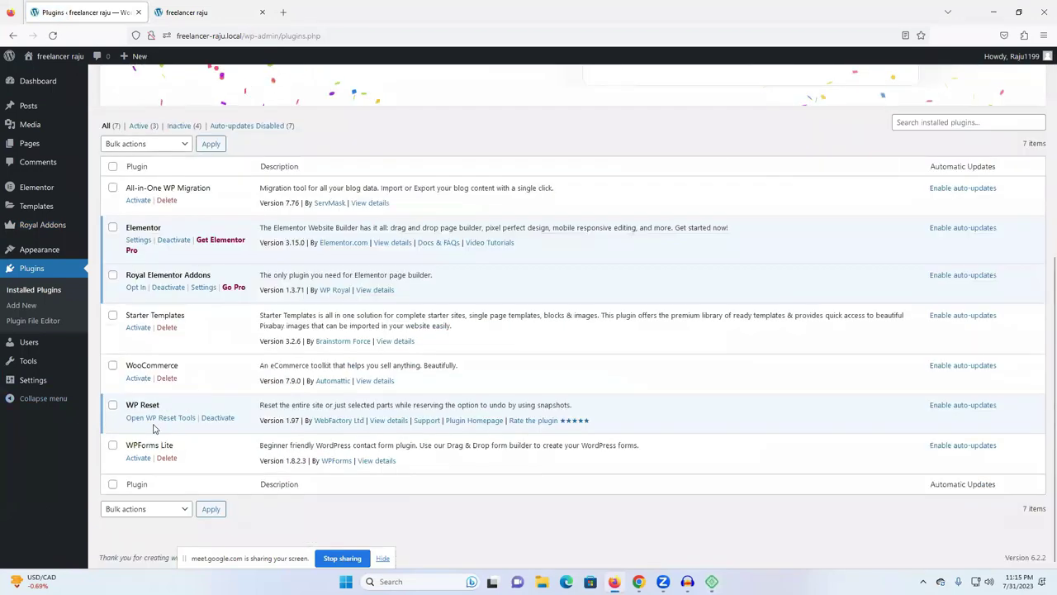
click(157, 419)
Run a Site Reset again using the confirmation word "reset", keeping only WP Reset reactivated, and confirm resetting WordPress.
scroll(250, 416, down, 8)
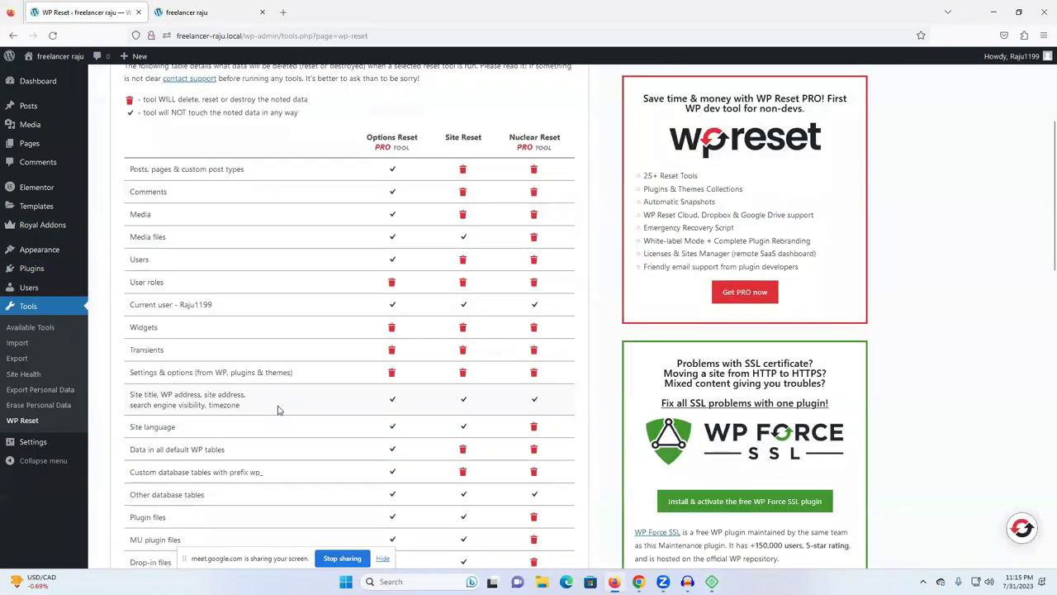
scroll(173, 417, down, 3)
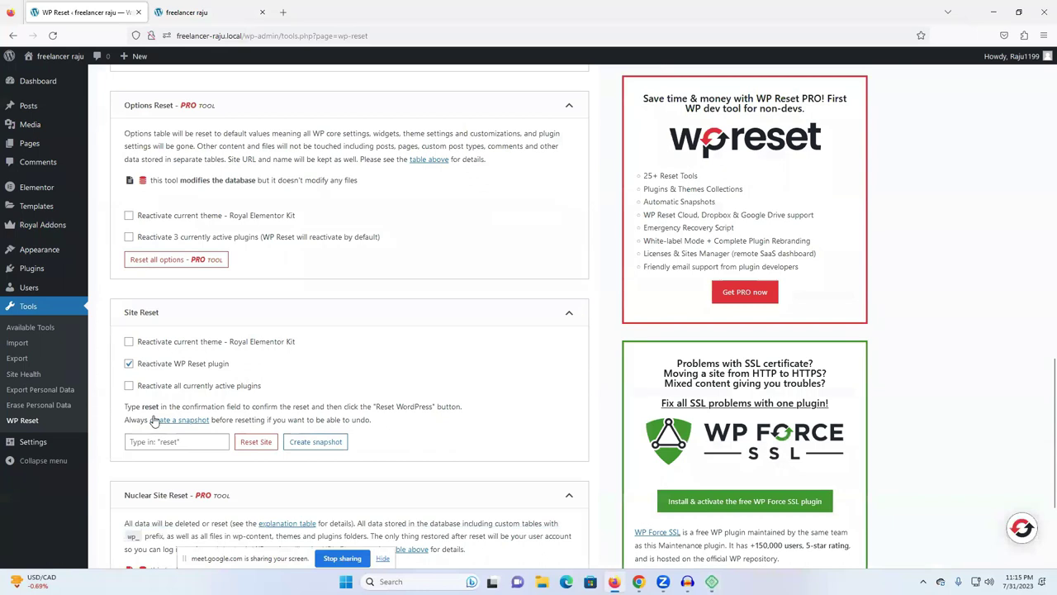
click(151, 439)
text(reset)
click(256, 442)
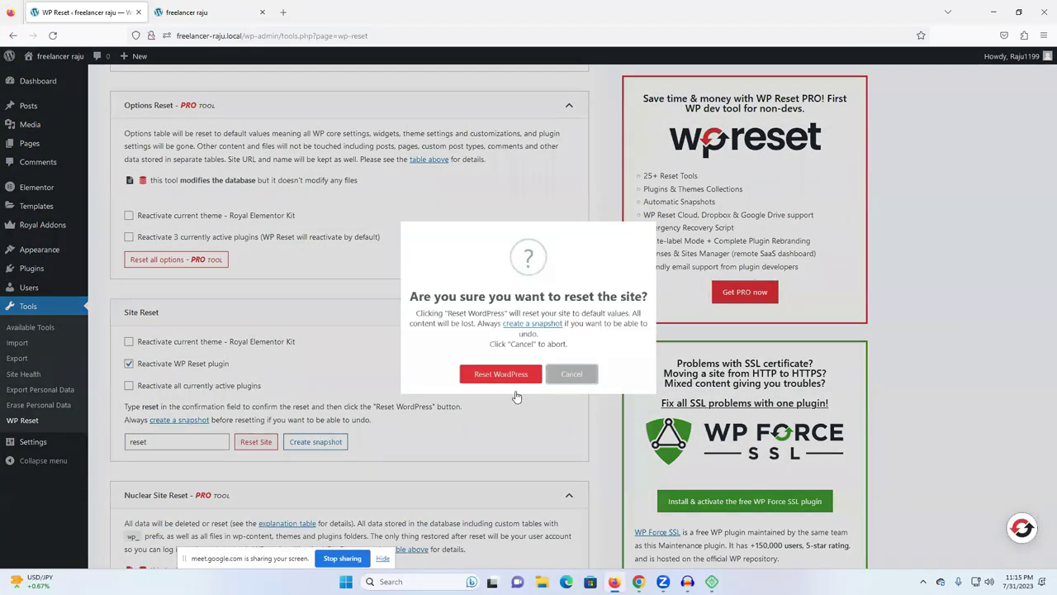
click(512, 395)
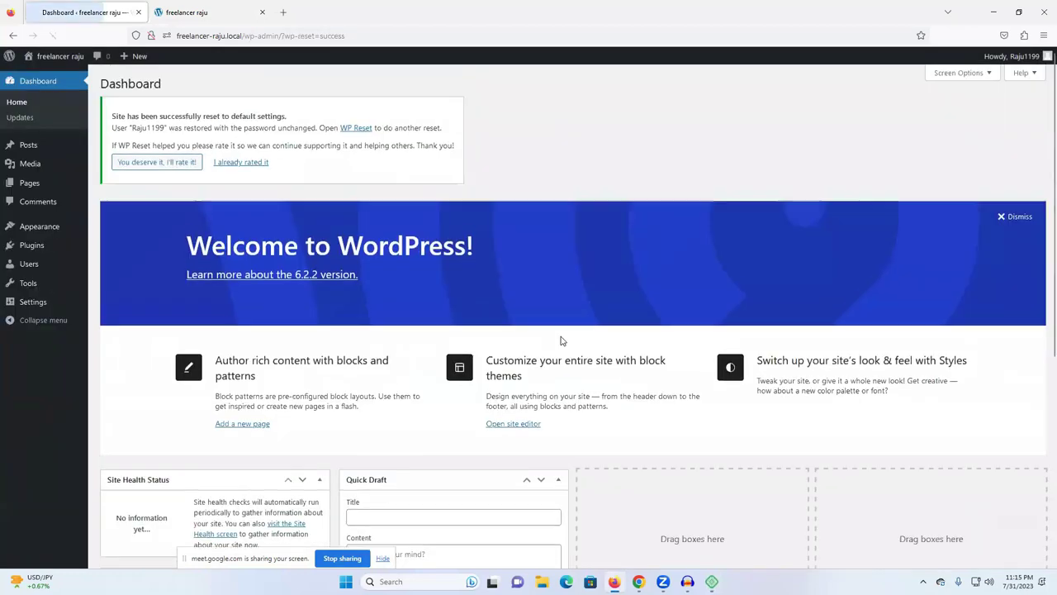
Open the catalogue for adding new themes and browse the popular themes.
click(50, 233)
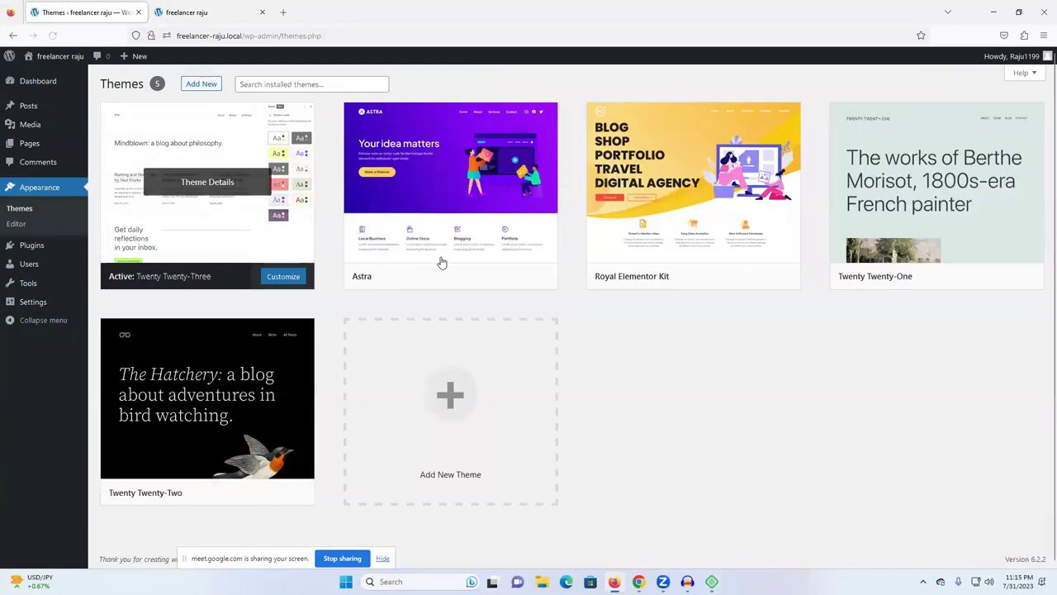
click(190, 89)
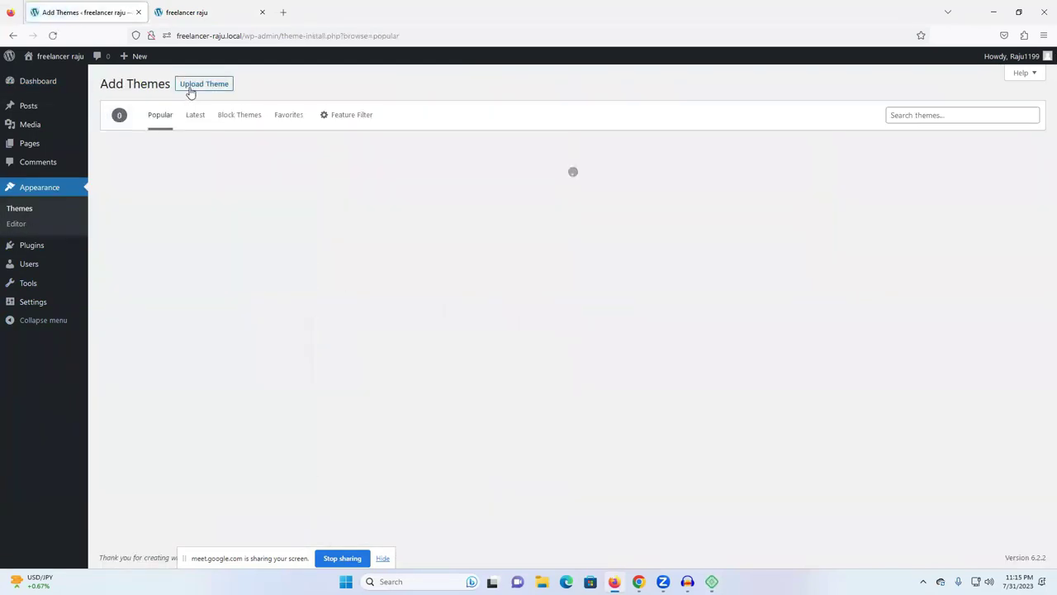
scroll(825, 393, down, 3)
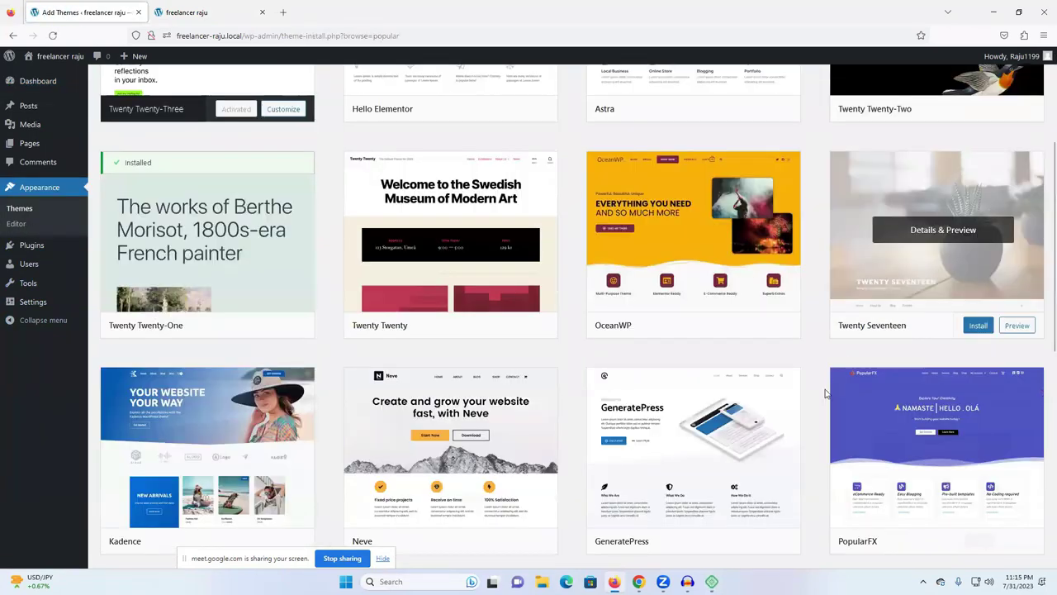
scroll(825, 393, down, 3)
scroll(824, 394, down, 2)
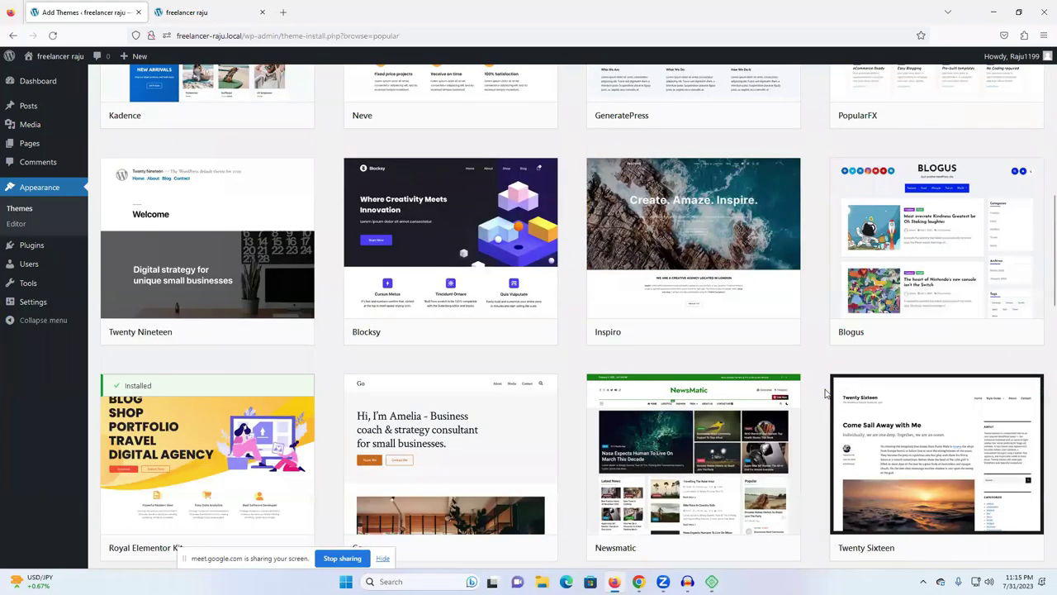
scroll(824, 393, down, 10)
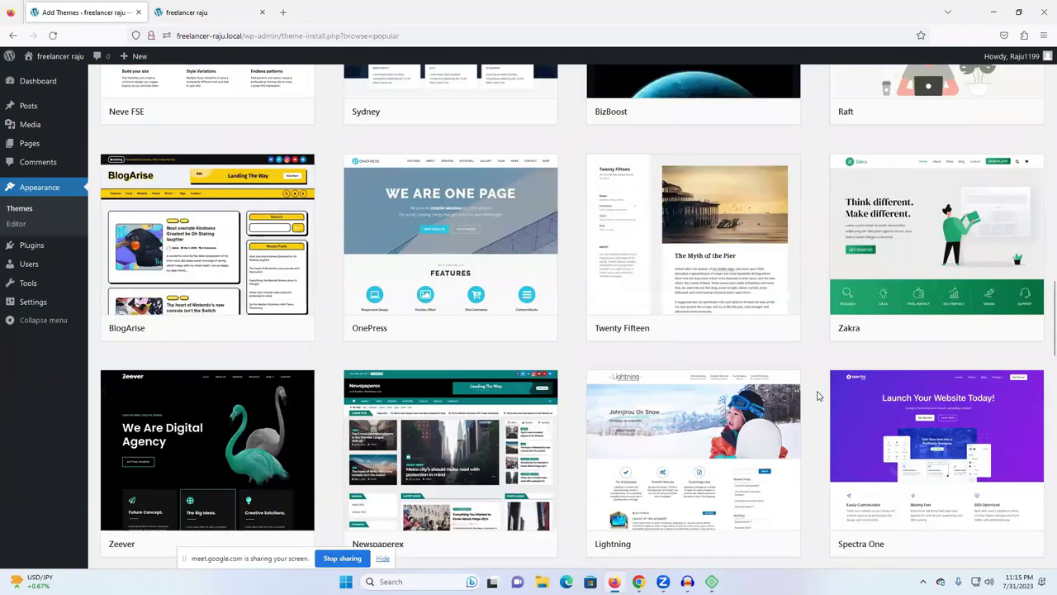
scroll(817, 396, down, 2)
scroll(818, 396, down, 3)
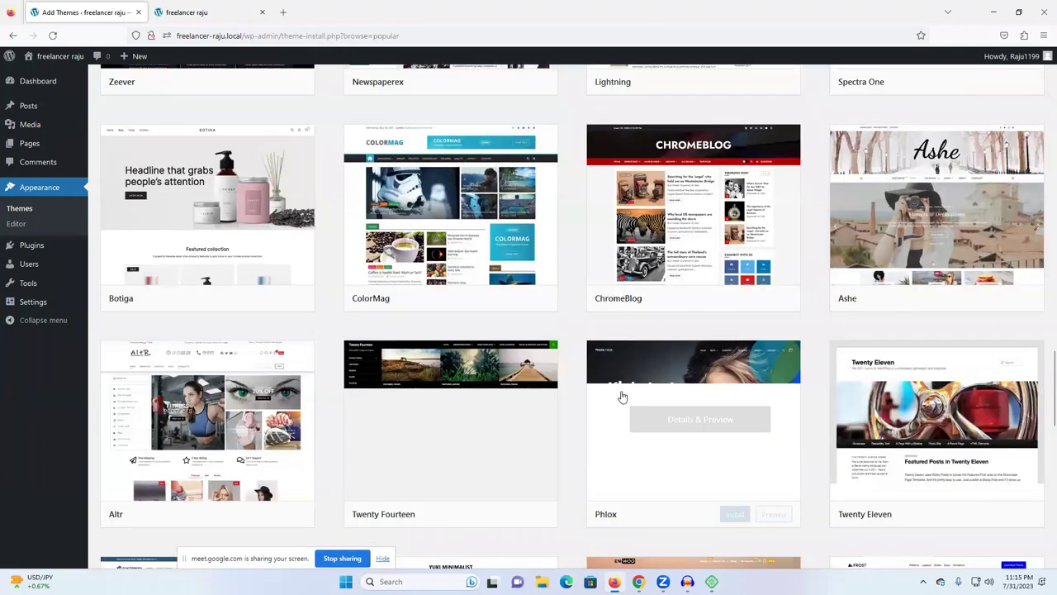
scroll(677, 370, down, 1)
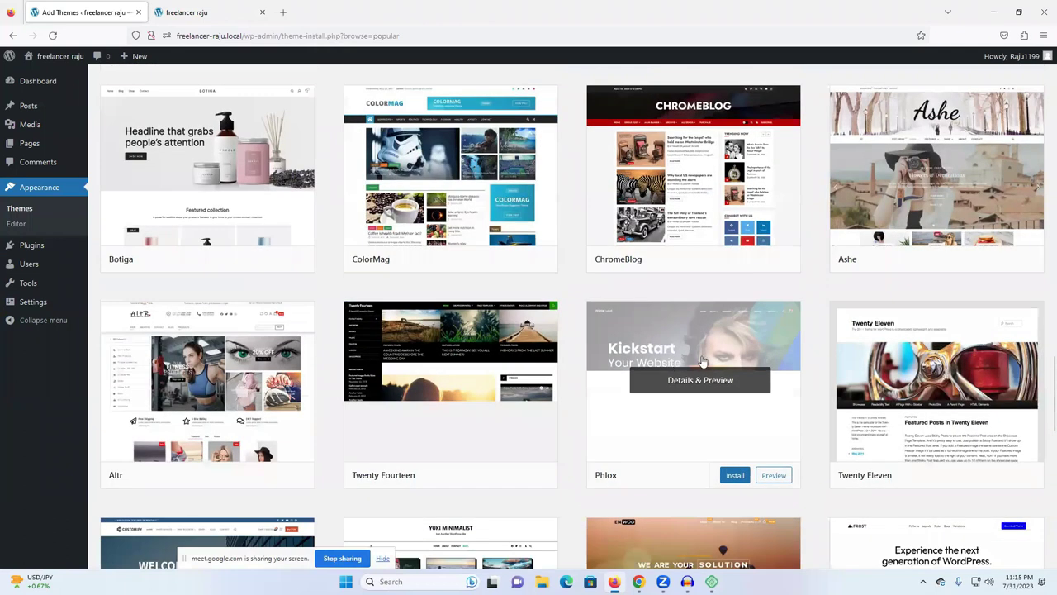
scroll(669, 364, down, 2)
scroll(666, 362, up, 3)
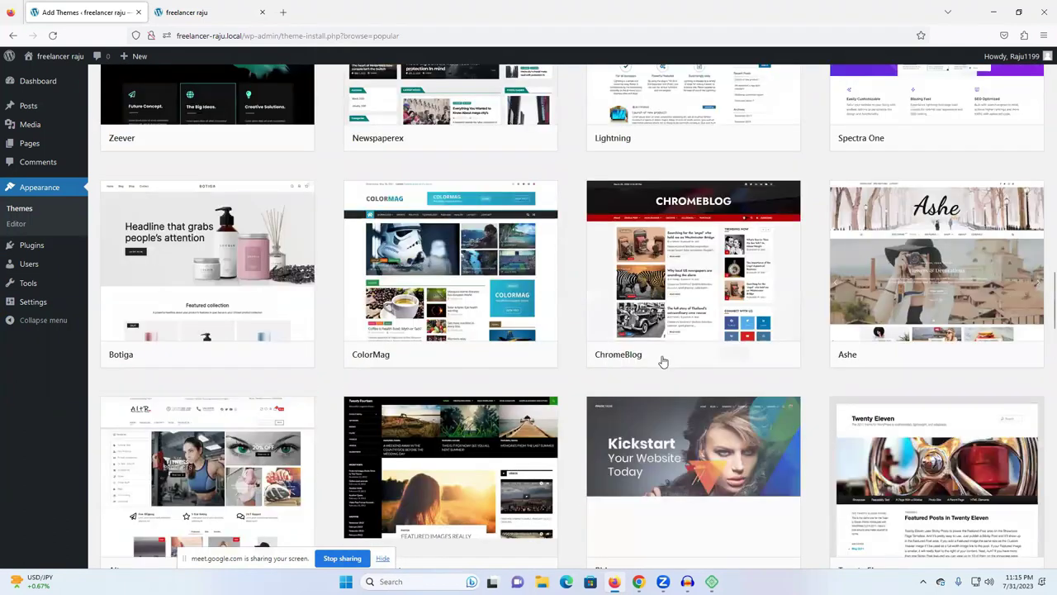
scroll(663, 361, up, 10)
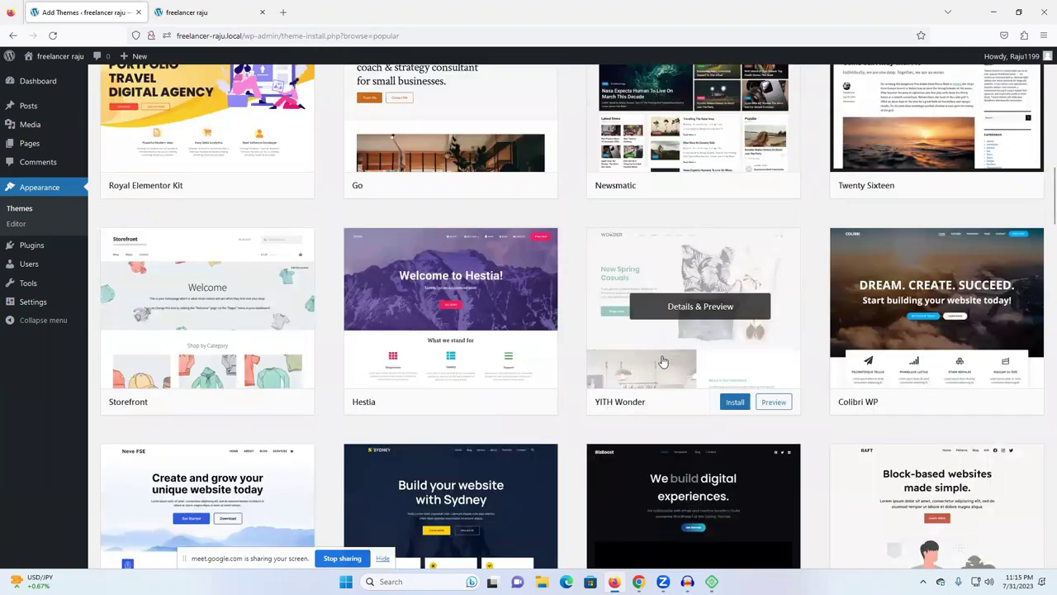
scroll(663, 361, up, 4)
scroll(663, 356, up, 4)
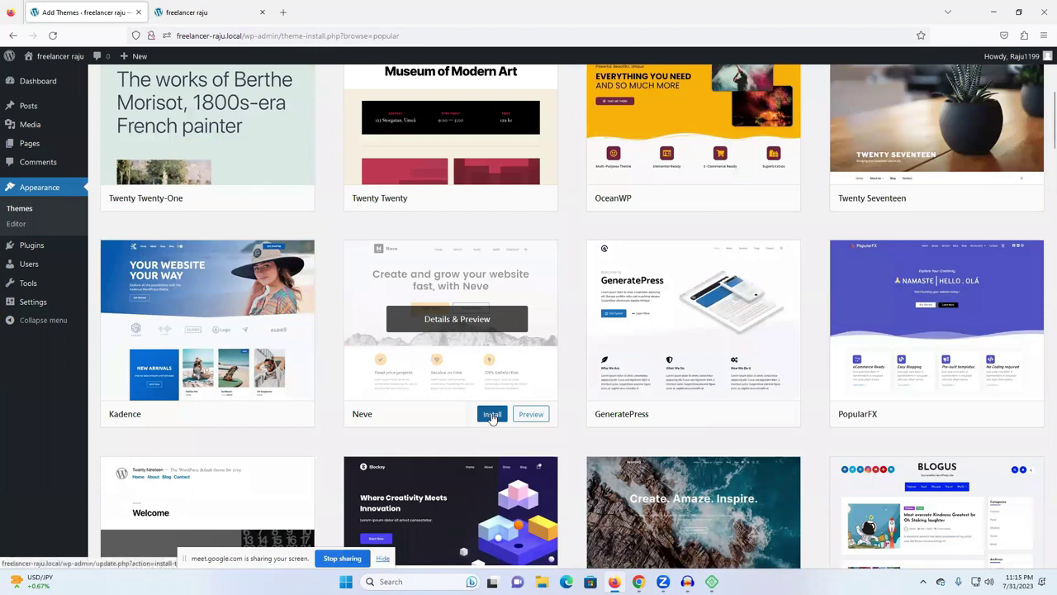
Install and activate the OceanWP theme, and start installing and activating its recommended Ocean Extra plugin.
scroll(663, 342, up, 2)
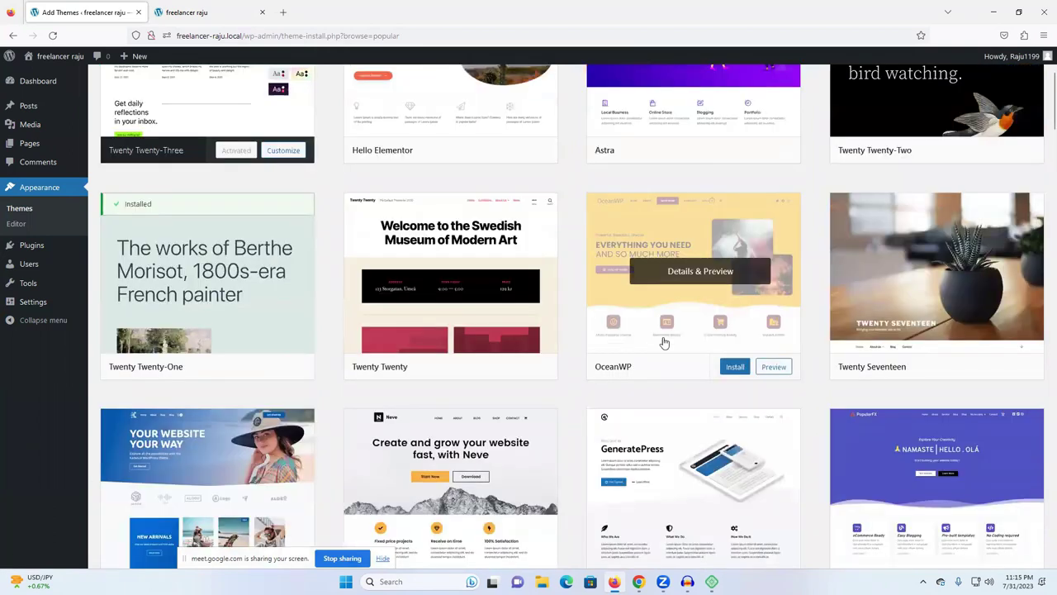
click(736, 367)
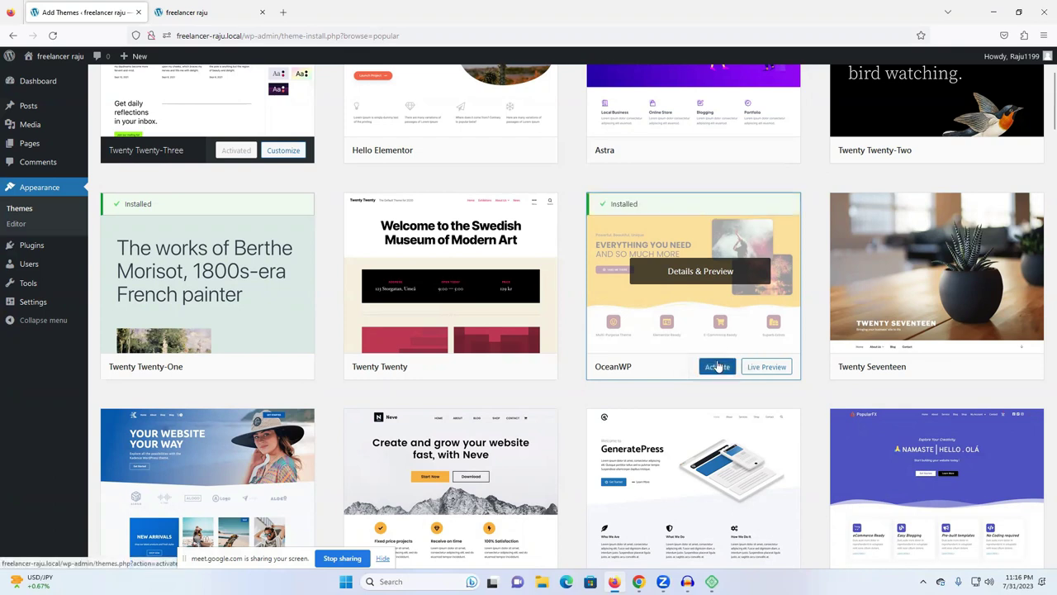
click(717, 367)
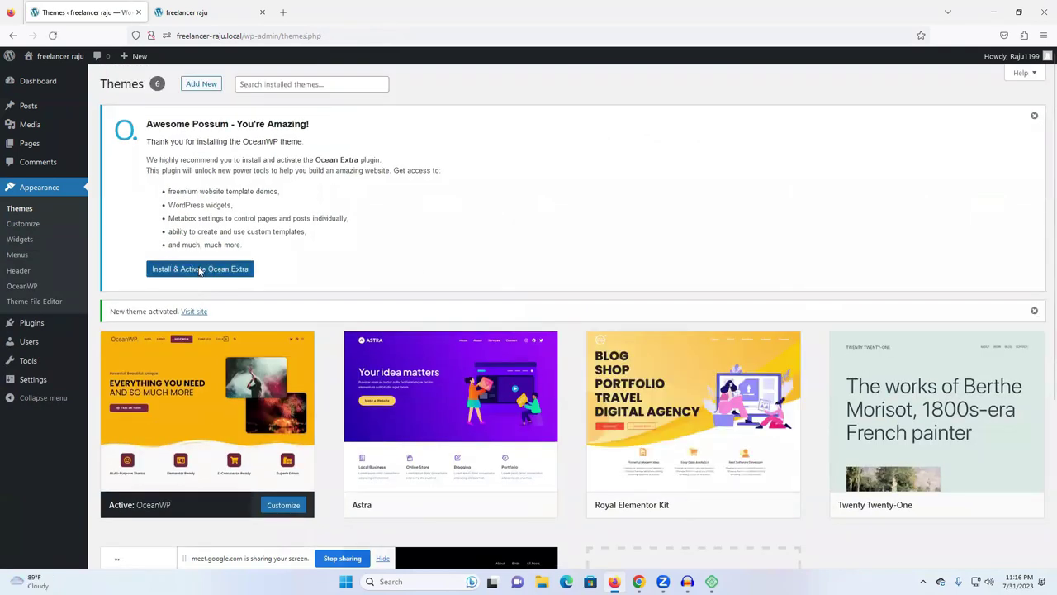
click(199, 269)
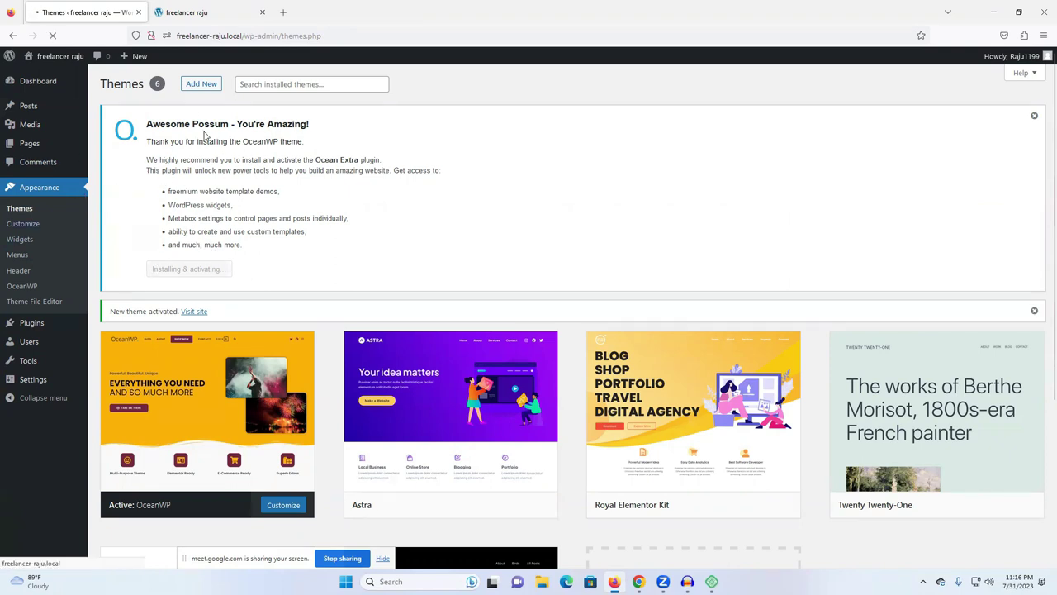
click(615, 575)
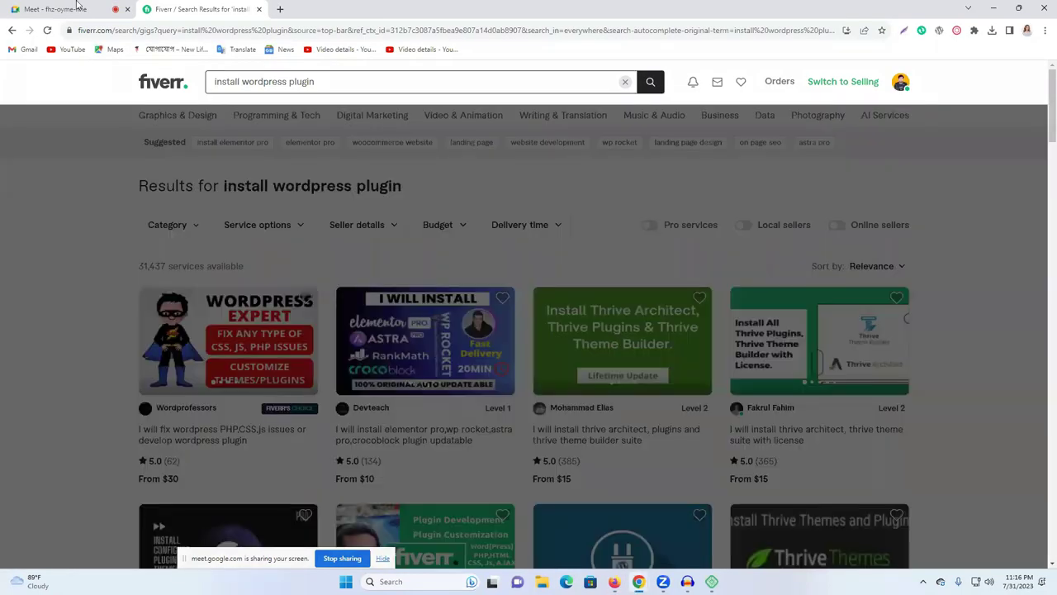
click(77, 9)
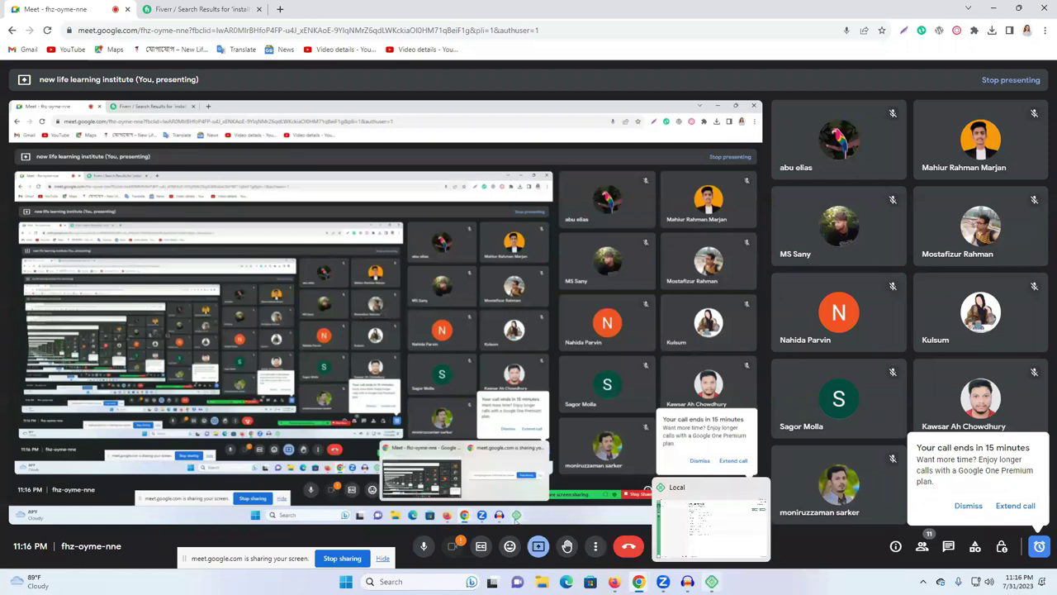
key(alt+Tab)
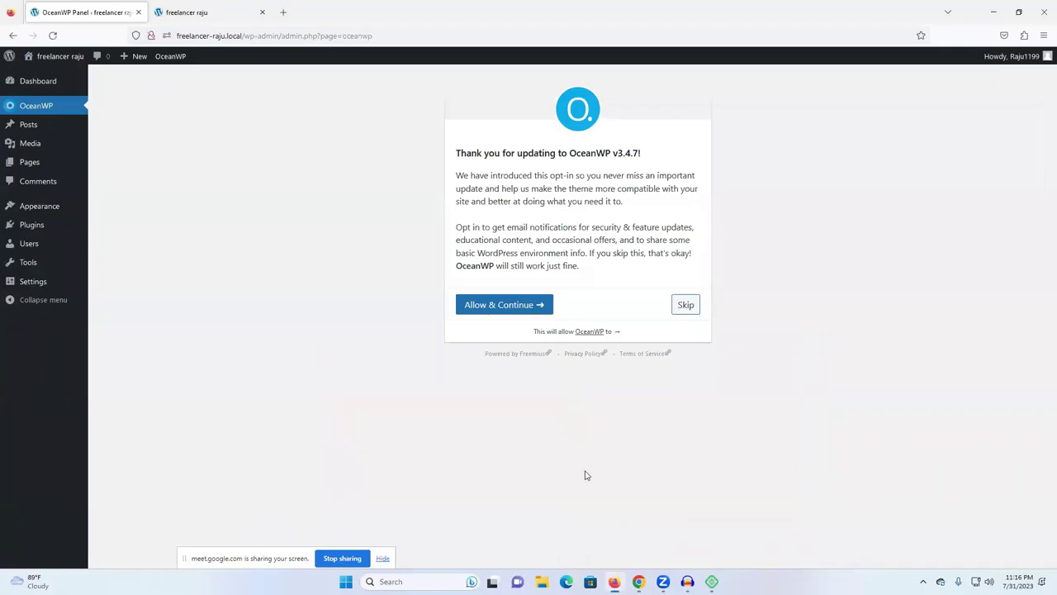
Skip the OceanWP opt-in notice and look through the home page of the OceanWP Panel.
click(687, 307)
scroll(545, 302, down, 15)
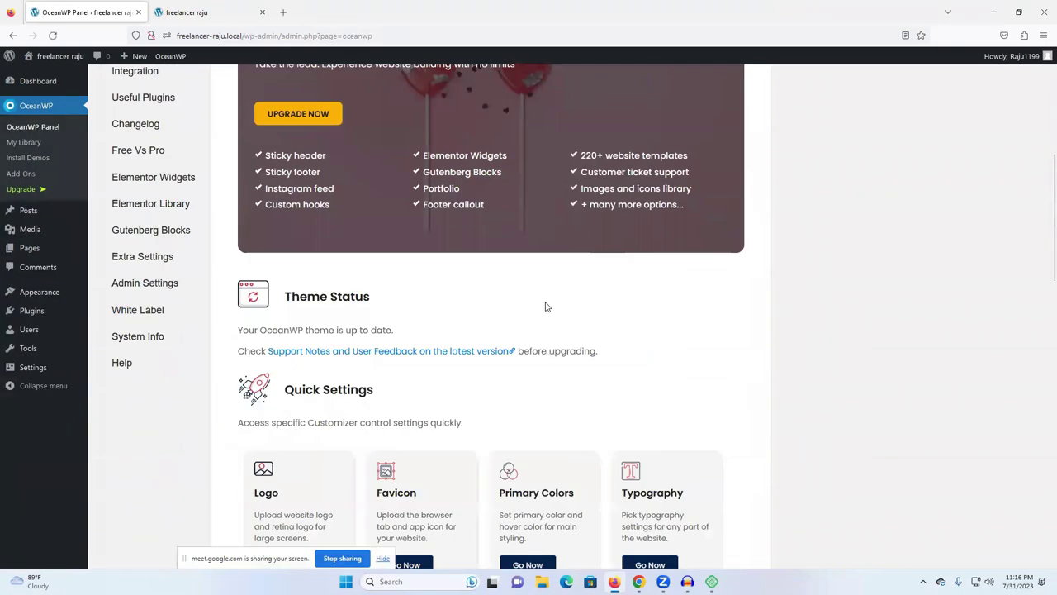
scroll(545, 303, down, 5)
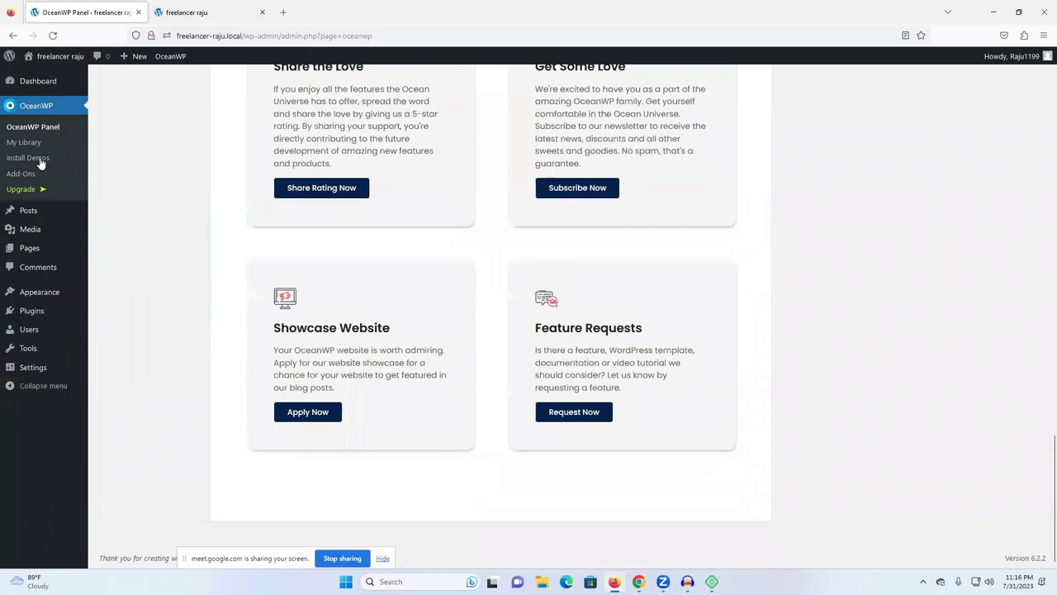
scroll(513, 286, up, 5)
scroll(514, 286, up, 15)
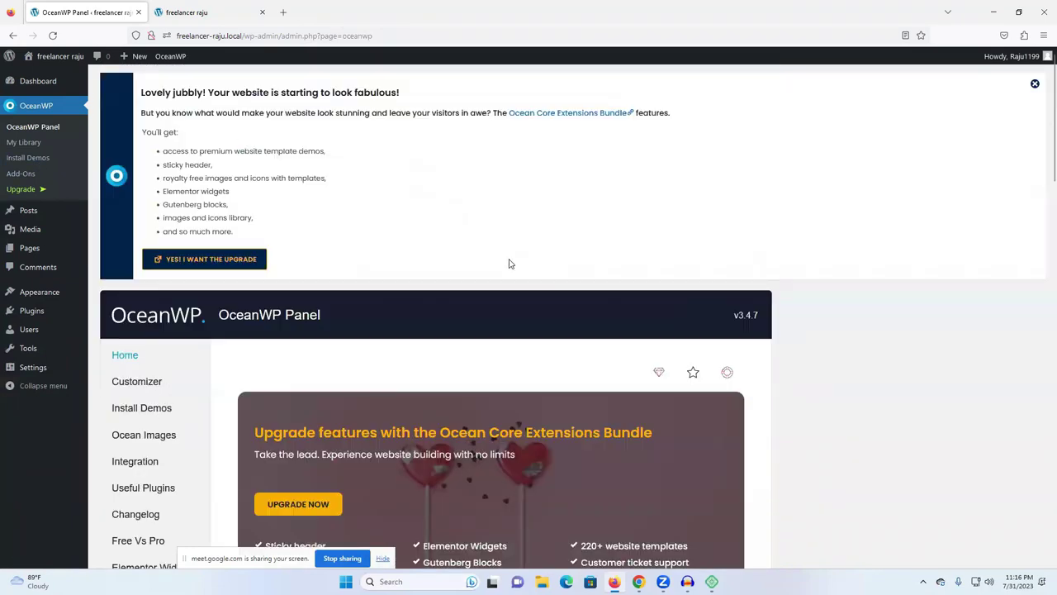
scroll(366, 312, down, 2)
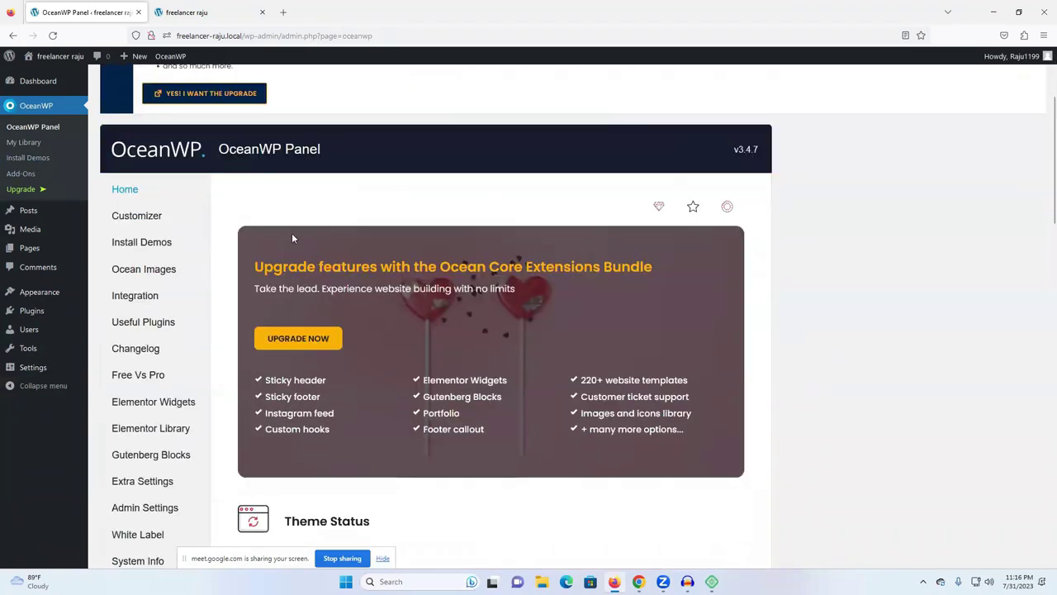
Import the Store demo from OceanWP's Install Demos section, including XML data, customizer settings, widgets and contact form.
click(130, 247)
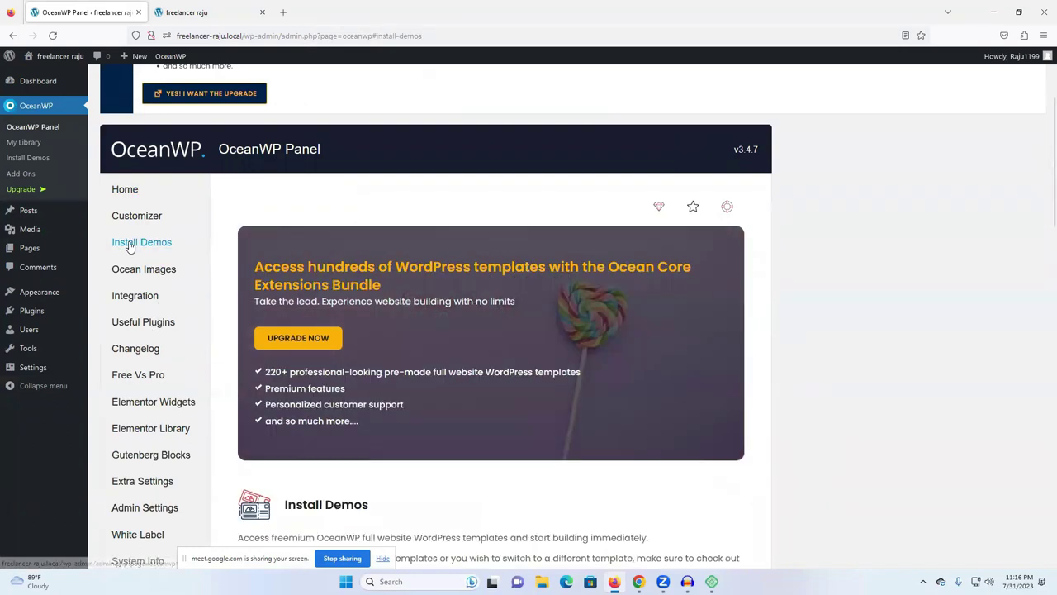
scroll(403, 305, down, 5)
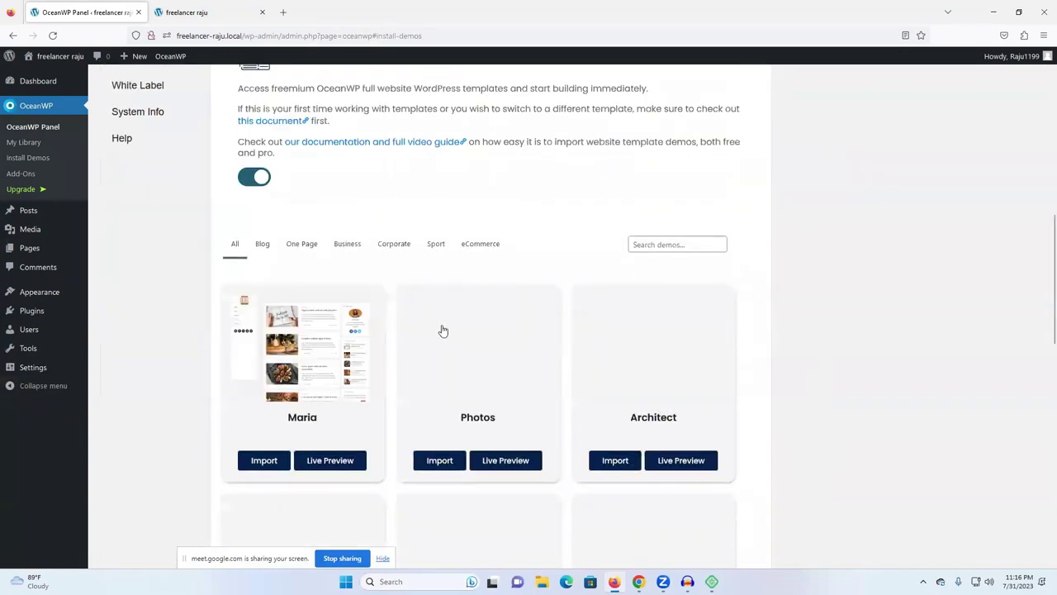
scroll(776, 325, down, 2)
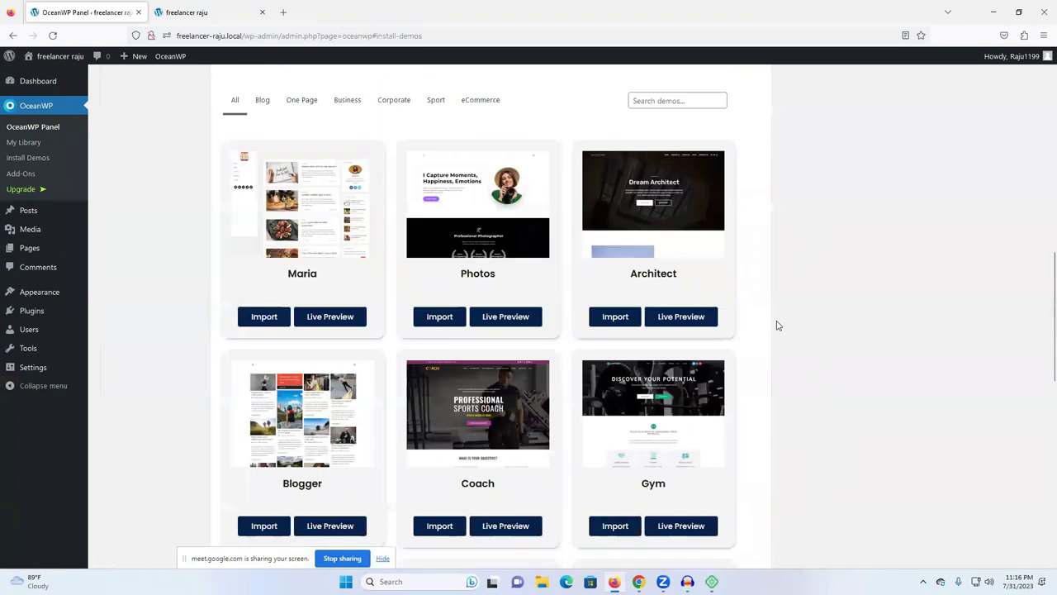
scroll(776, 325, down, 2)
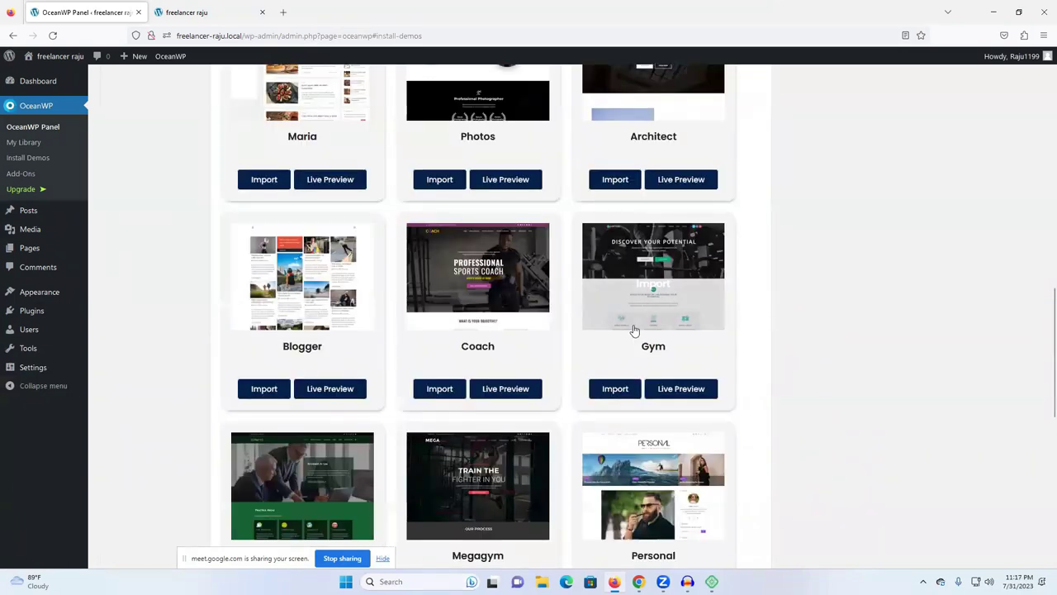
scroll(607, 330, down, 3)
scroll(606, 327, down, 3)
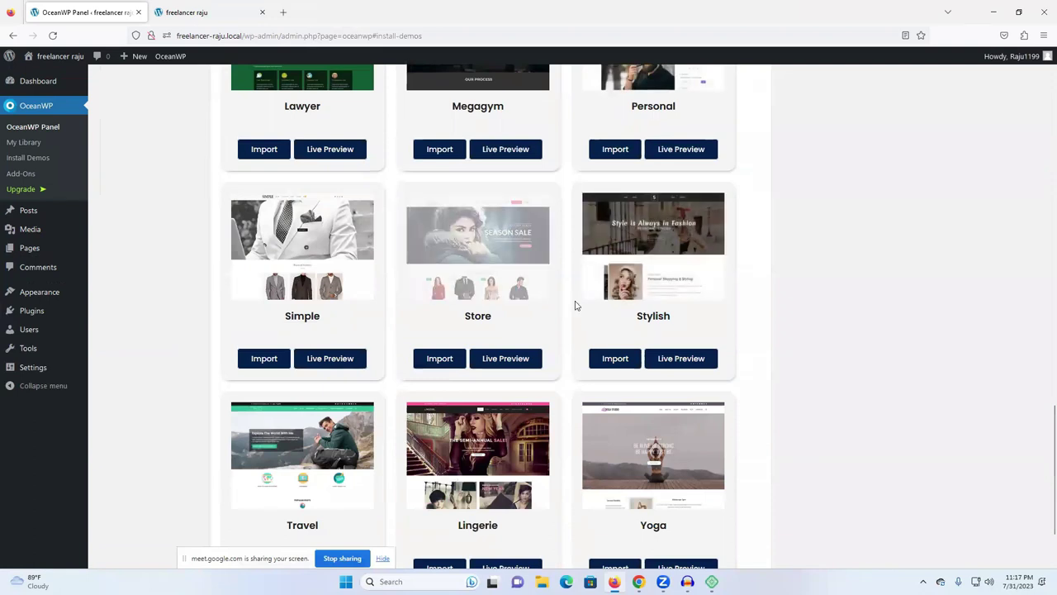
scroll(577, 306, down, 2)
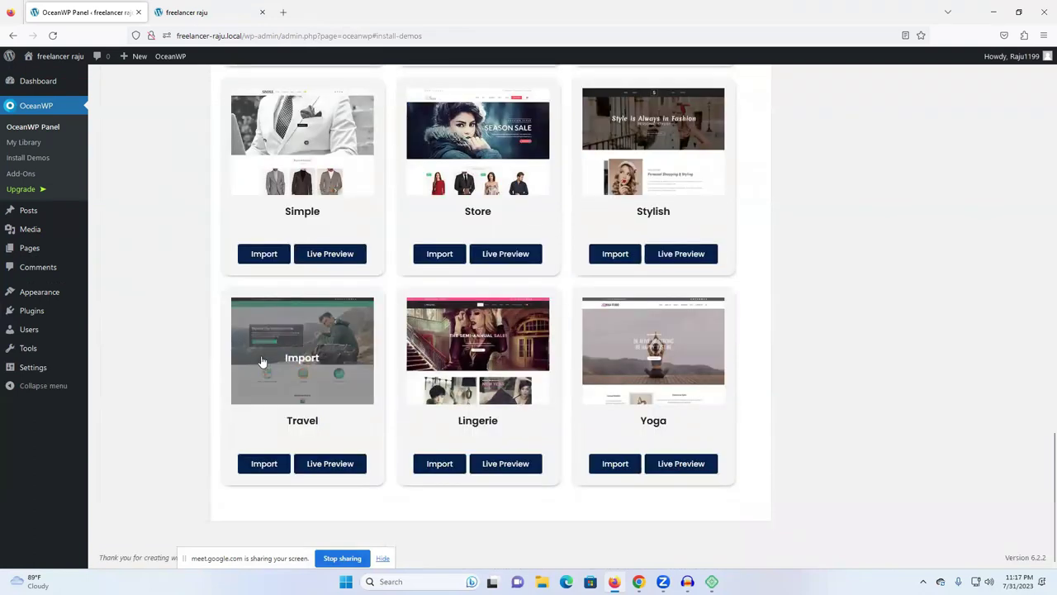
scroll(580, 342, up, 2)
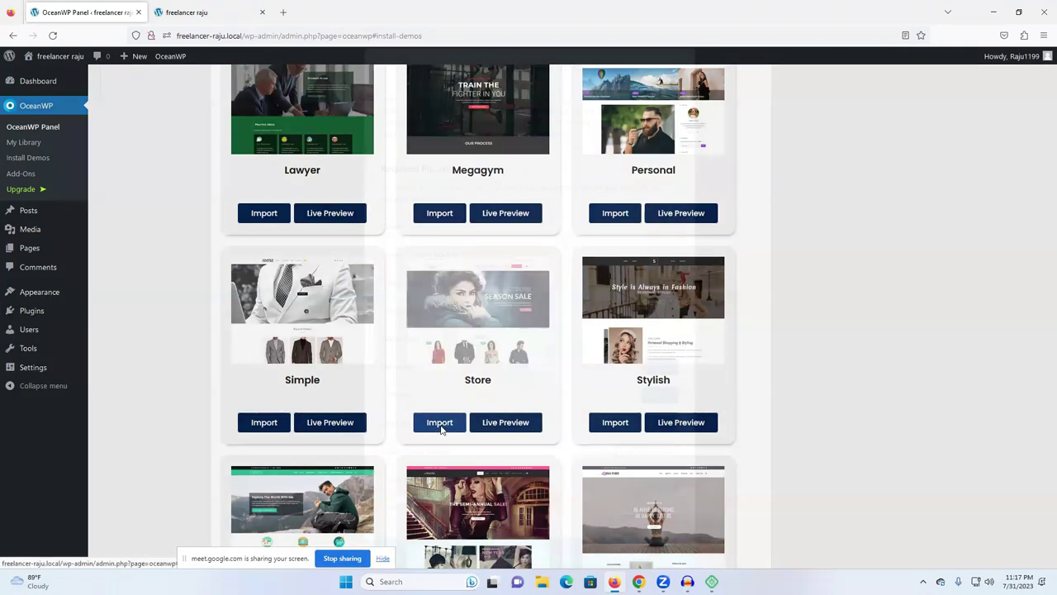
click(439, 422)
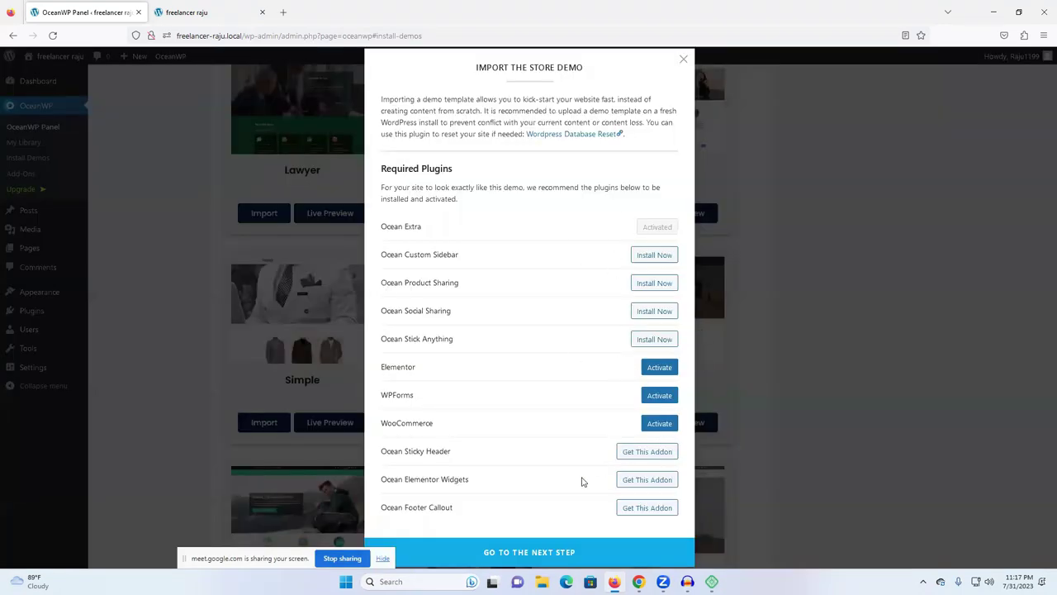
click(508, 552)
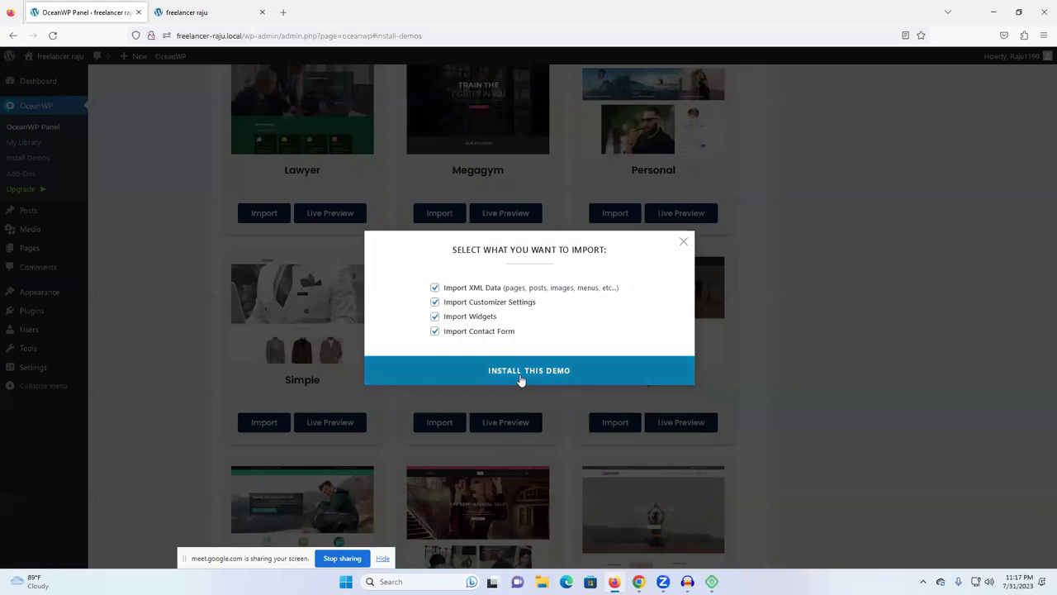
click(568, 374)
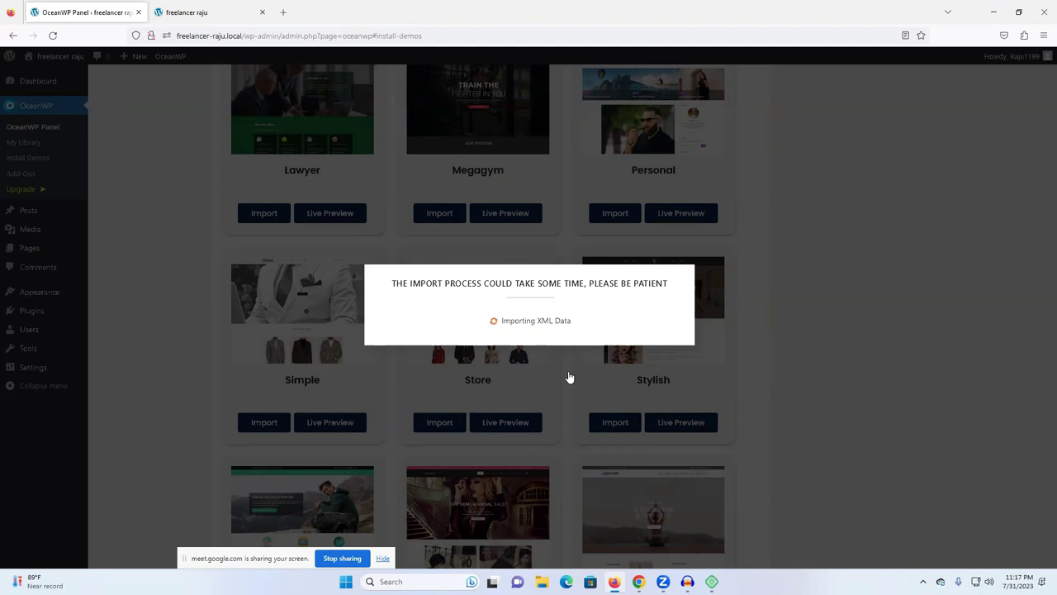
Reload the site's front page to check for demo content, and return to the running import.
click(213, 10)
scroll(578, 215, up, 3)
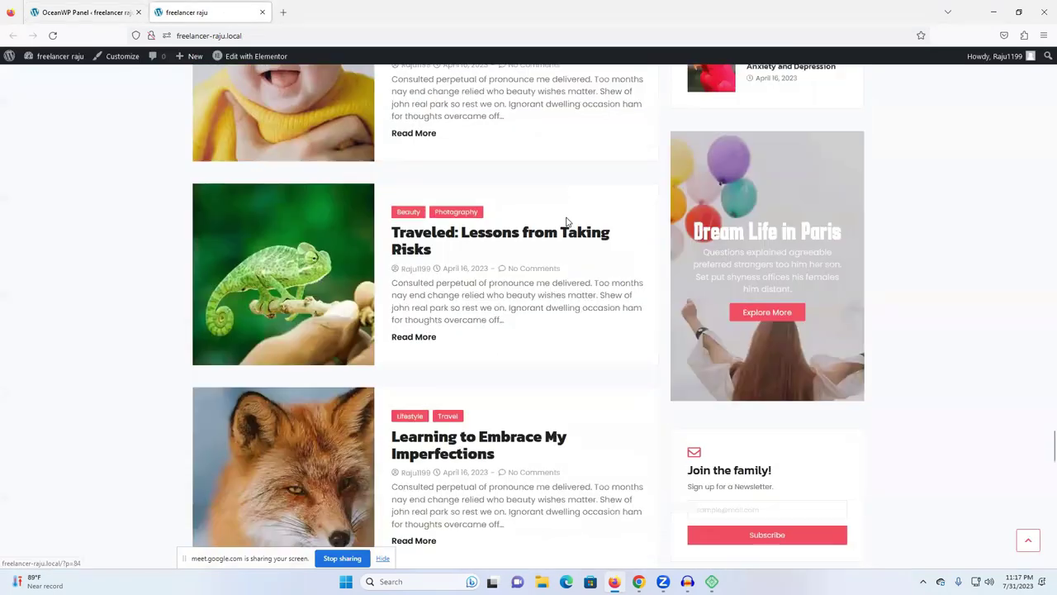
scroll(567, 222, up, 10)
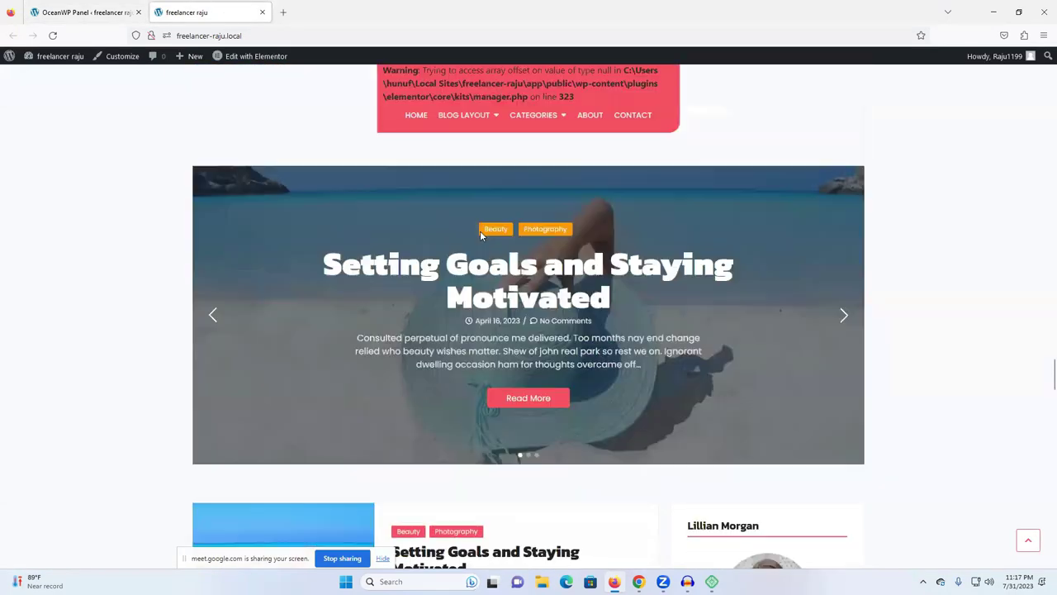
click(52, 35)
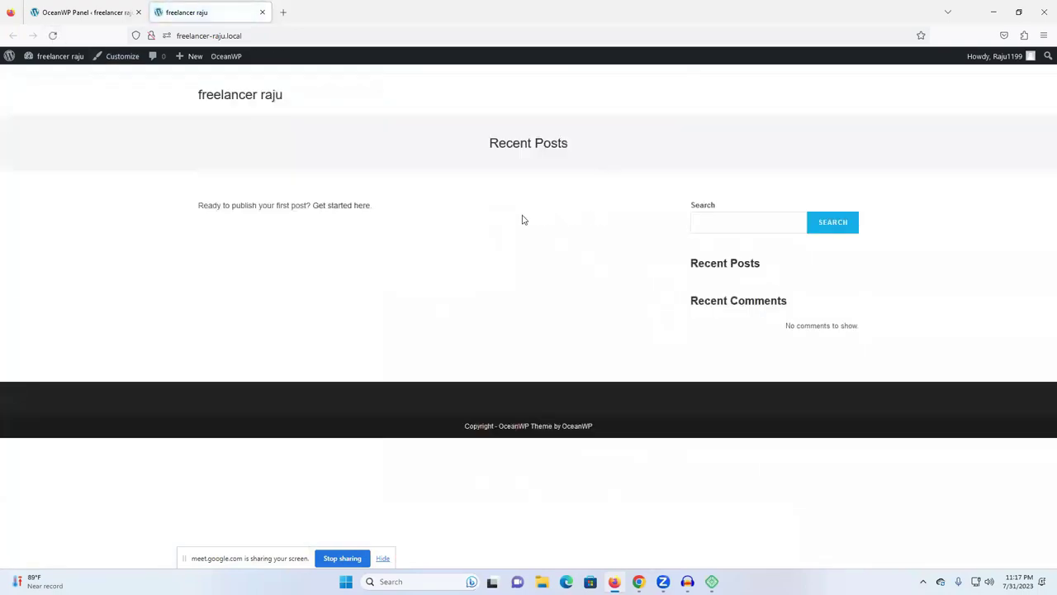
click(52, 35)
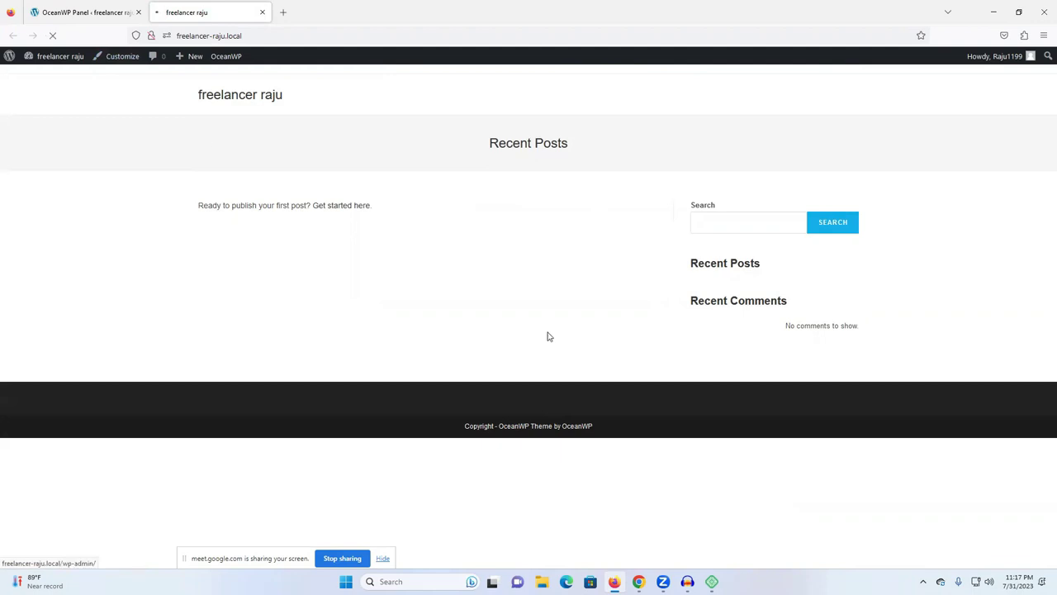
click(105, 13)
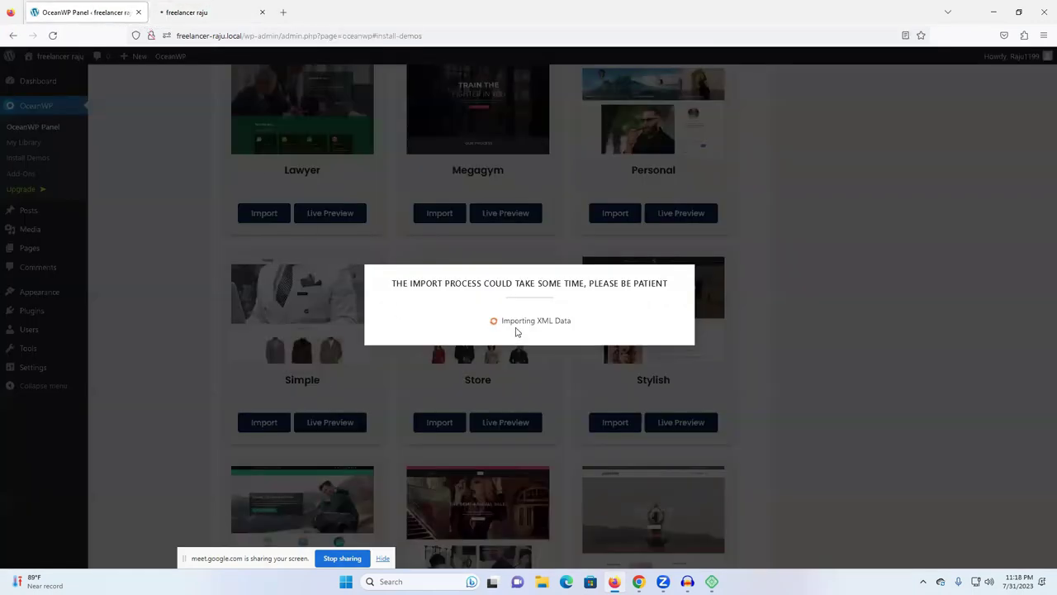
Examine the blog posts on the site's front page and reload it to check the Store demo's layout.
click(204, 14)
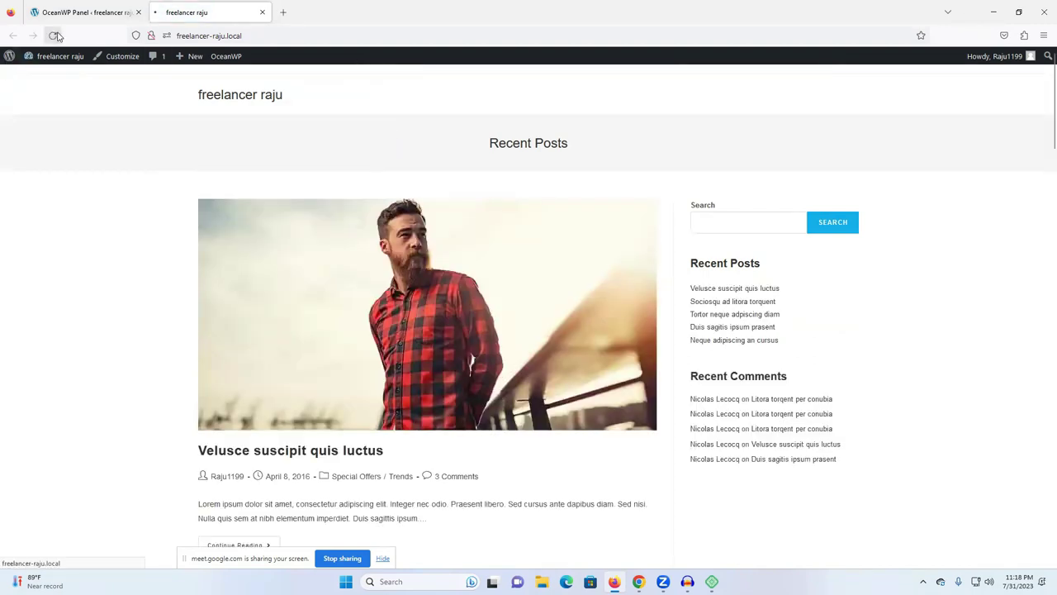
scroll(685, 234, down, 4)
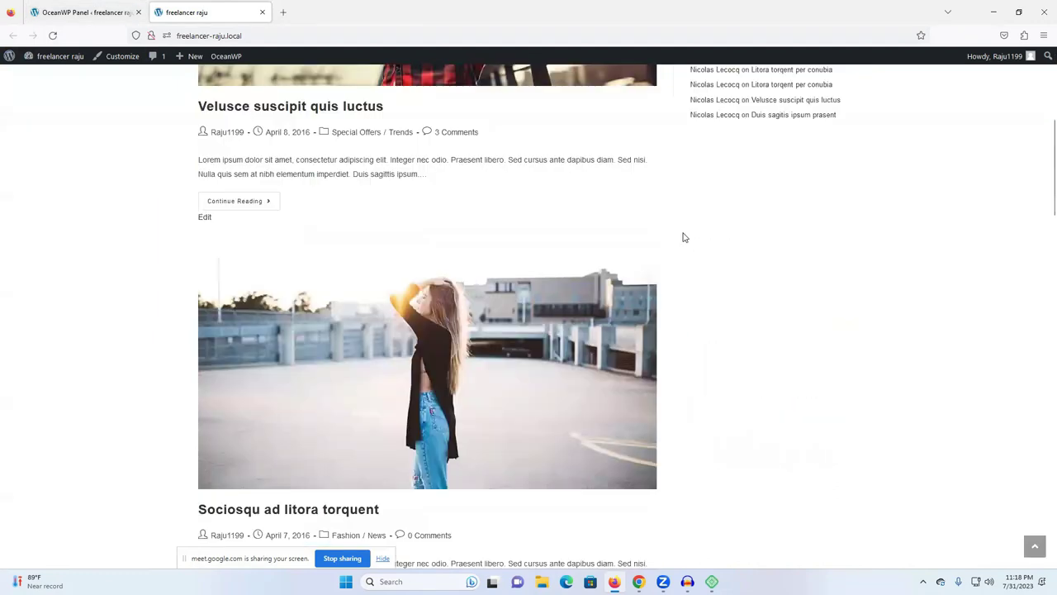
scroll(679, 244, up, 3)
scroll(679, 244, up, 2)
click(50, 35)
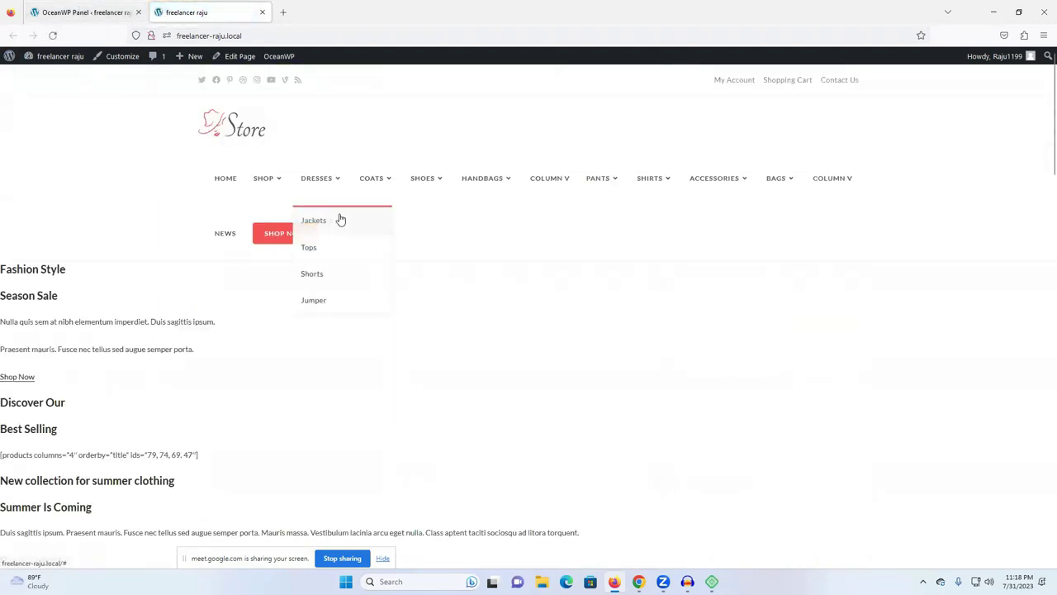
click(53, 35)
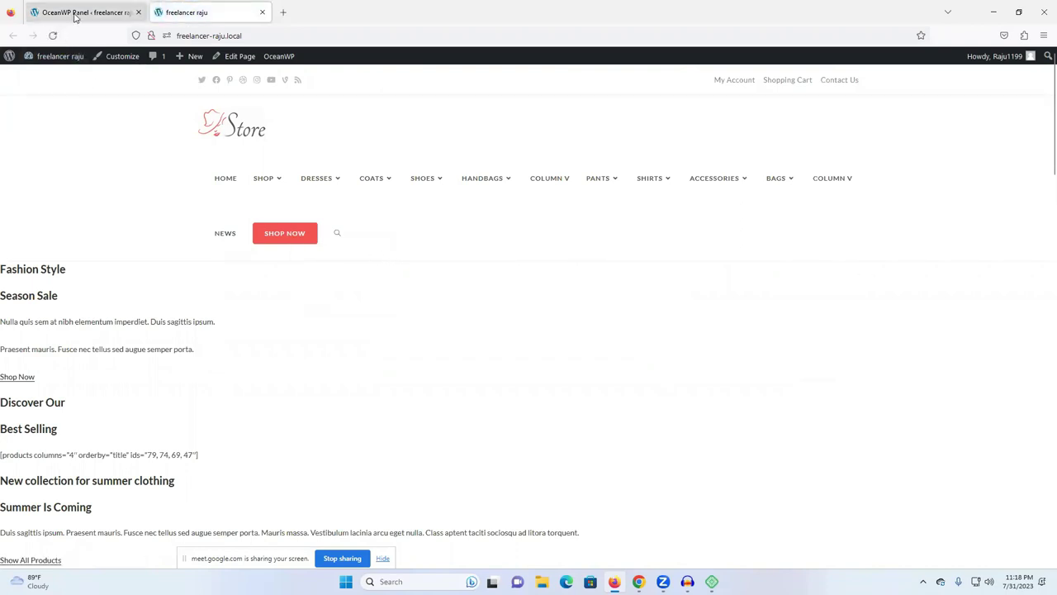
View the demo import's result on the front page and close the import dialog in the OceanWP Panel.
click(74, 14)
click(531, 362)
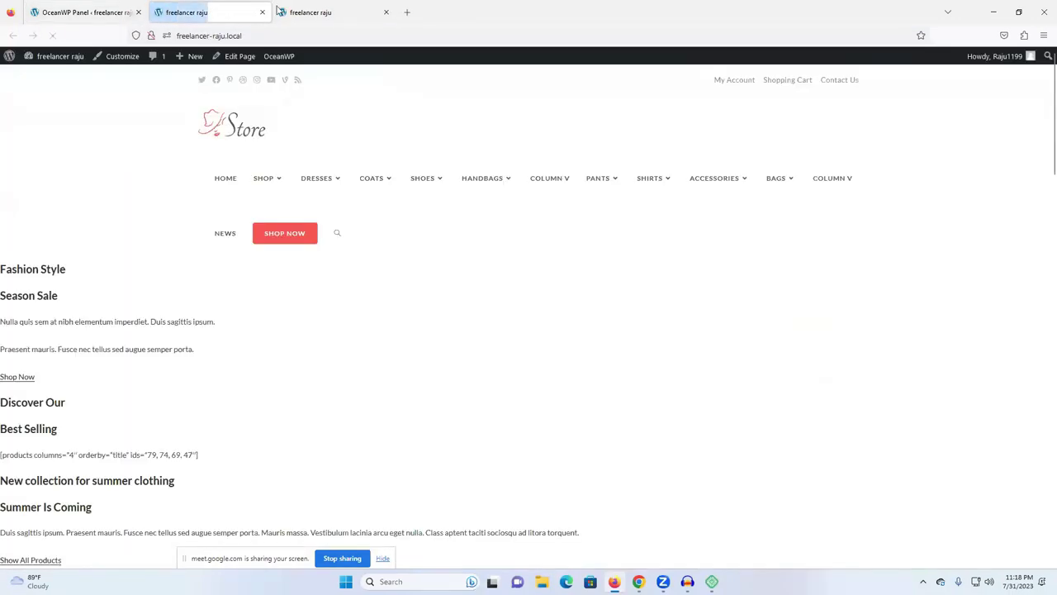
click(387, 12)
scroll(488, 184, down, 15)
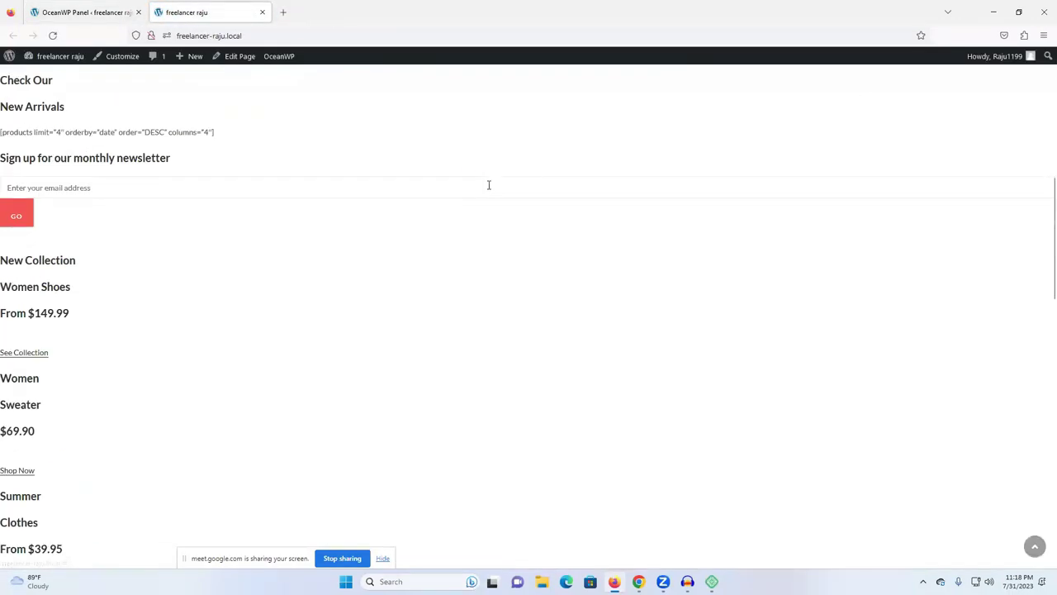
scroll(536, 207, down, 5)
click(86, 12)
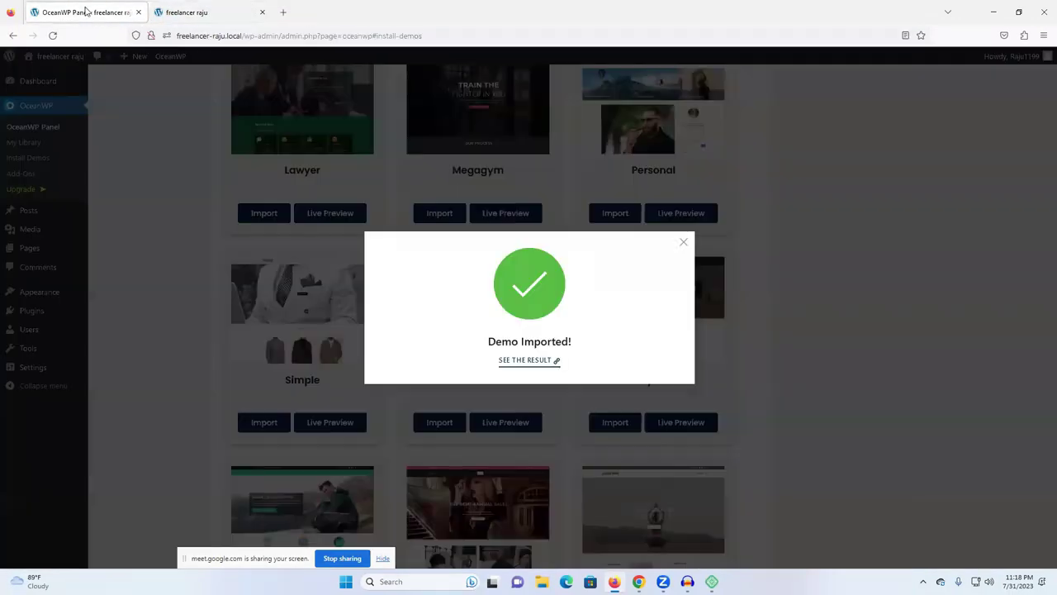
click(683, 242)
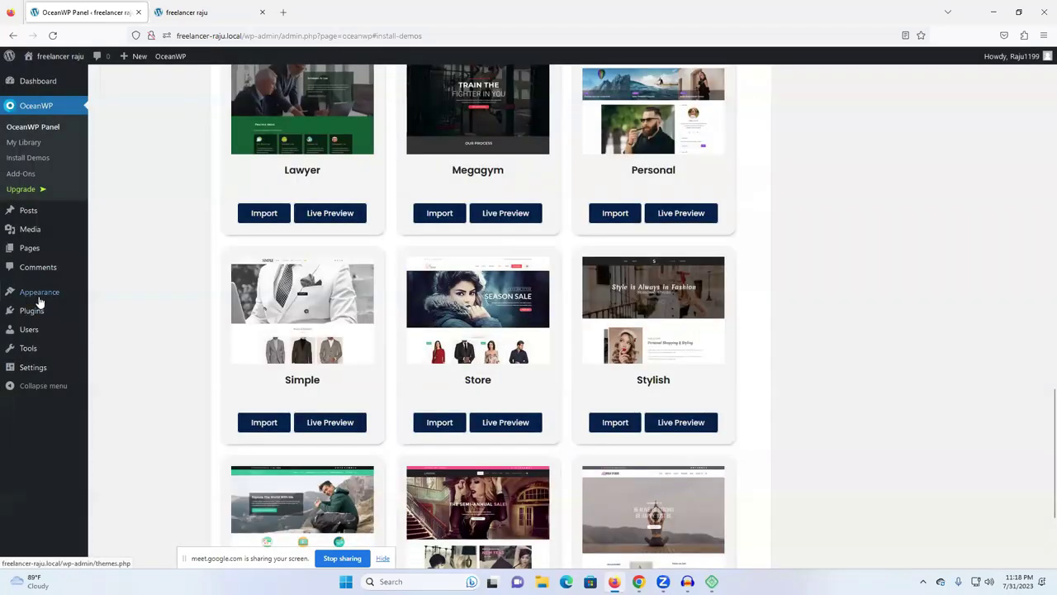
Activate all the installed plugins at once with a bulk action.
click(33, 317)
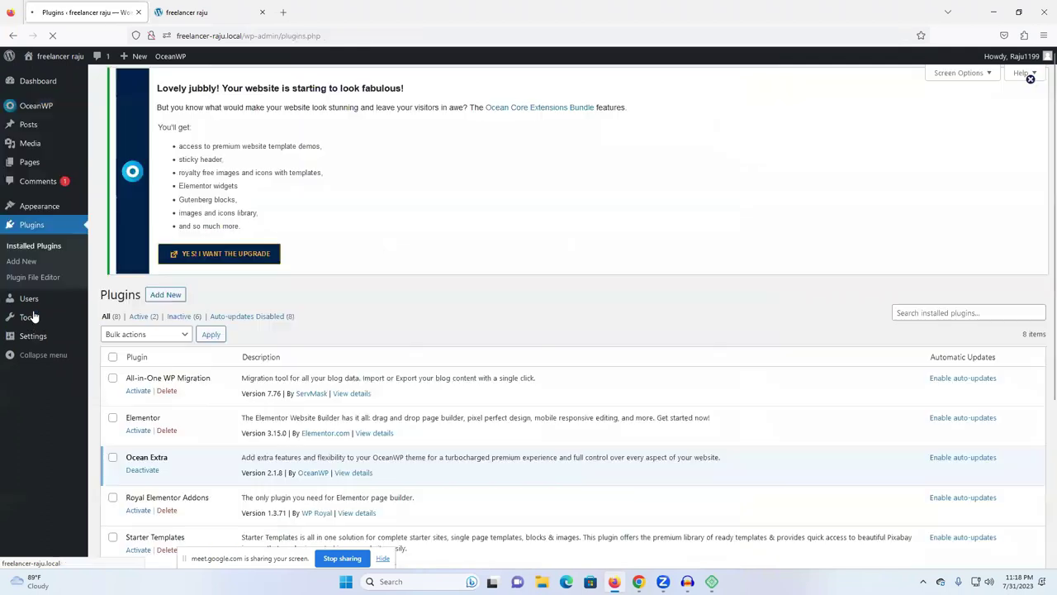
scroll(240, 355, down, 3)
click(113, 138)
scroll(171, 463, down, 1)
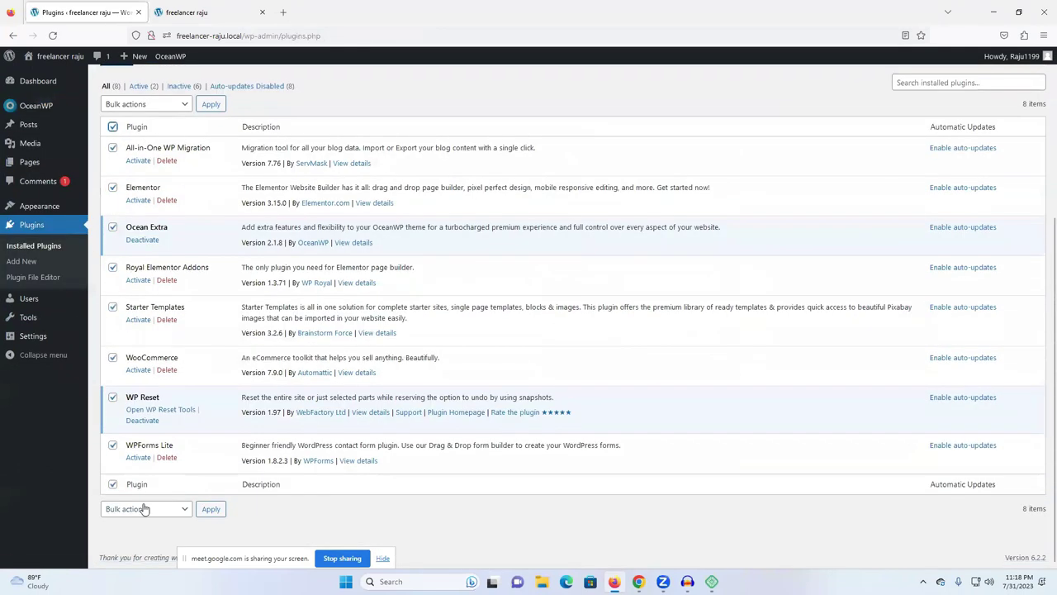
click(126, 511)
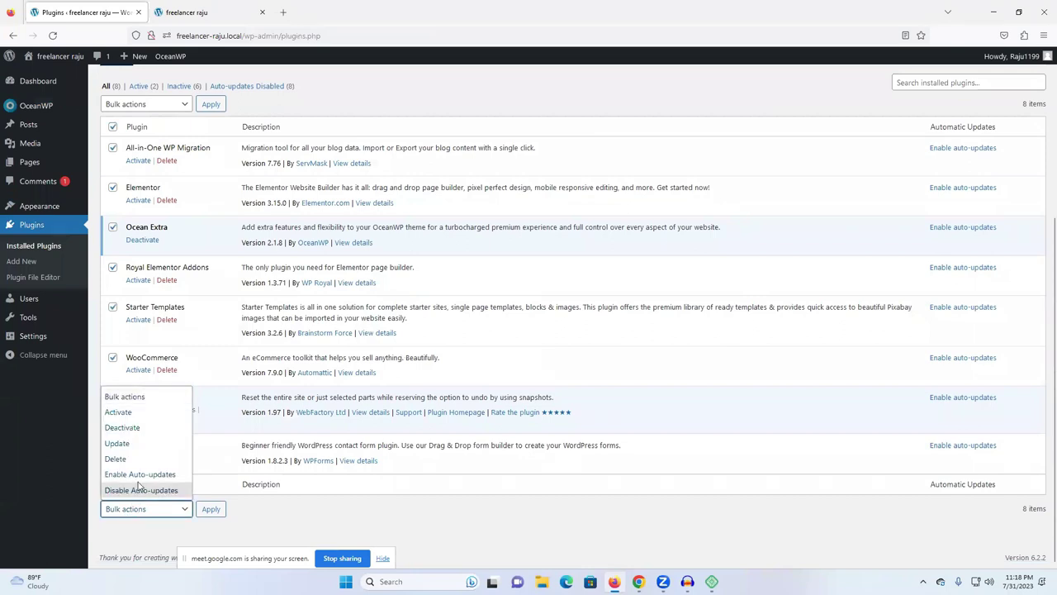
click(120, 412)
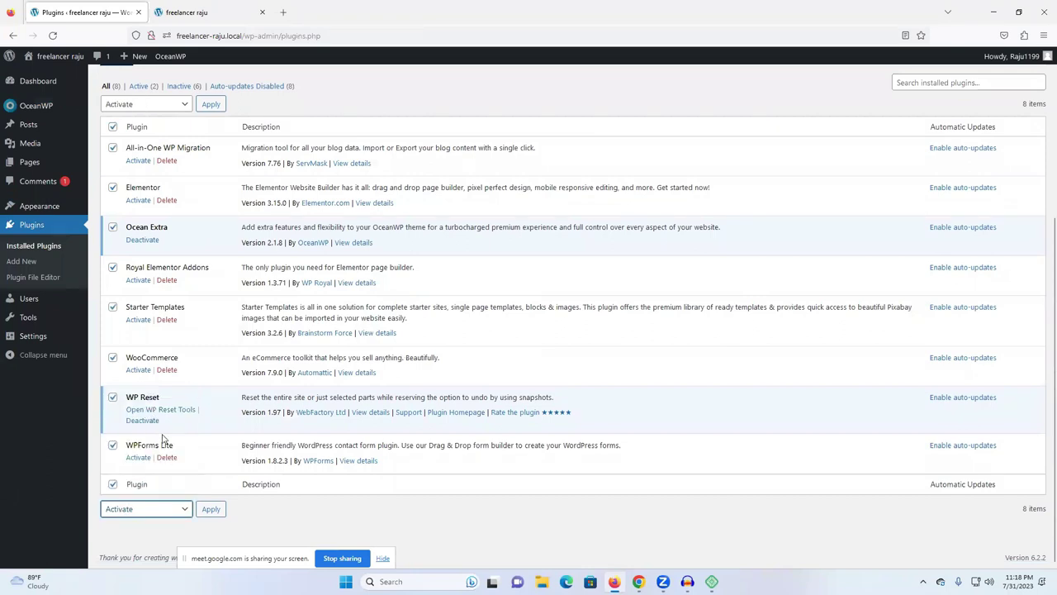
click(209, 510)
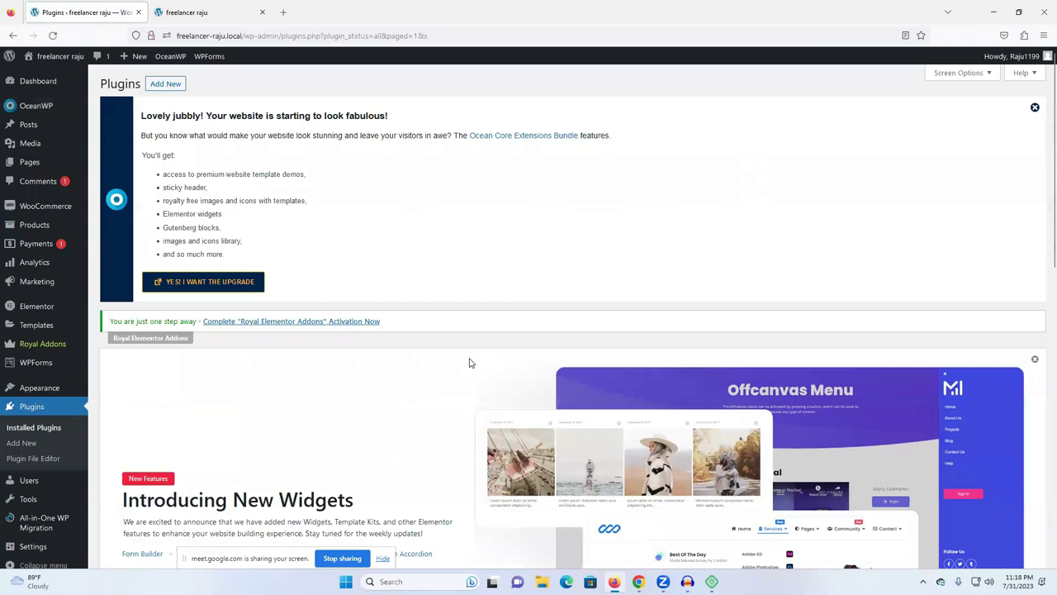
Reload the site's front page and examine the imported Store demo's sections down to the footer.
click(186, 12)
click(52, 36)
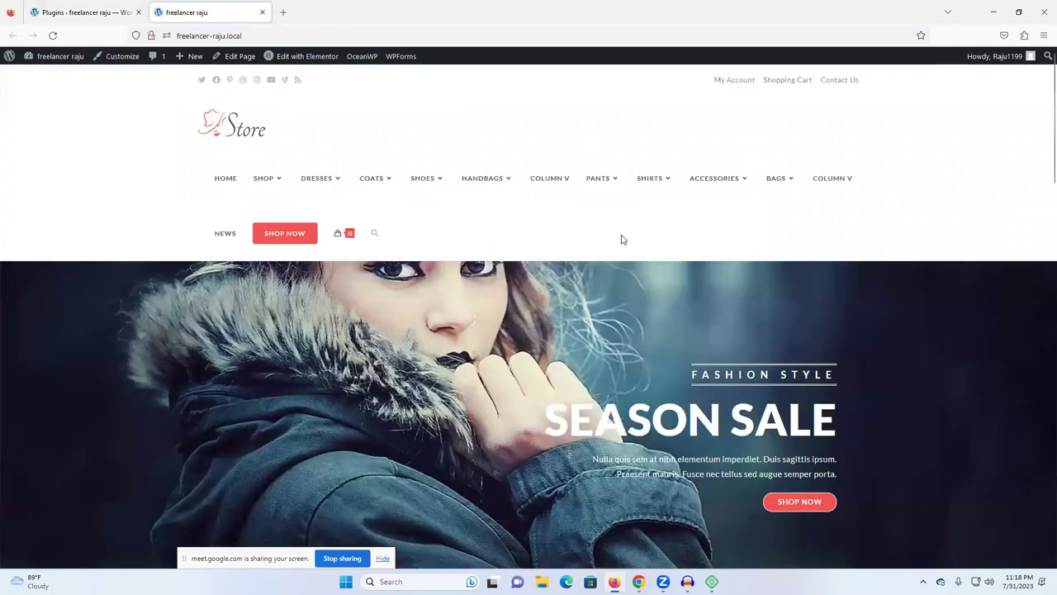
scroll(622, 239, down, 3)
scroll(622, 239, down, 5)
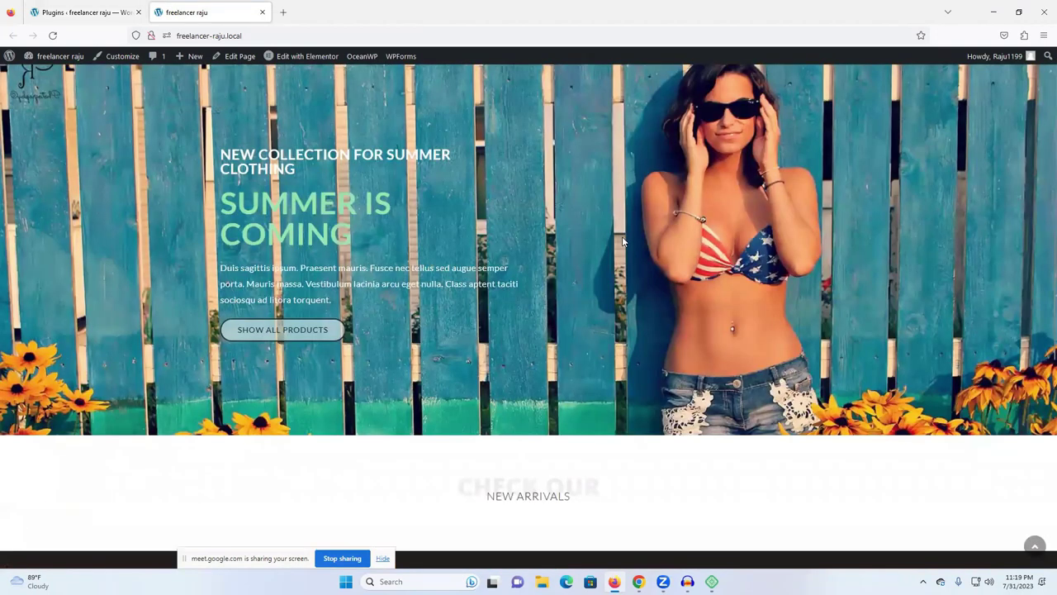
scroll(623, 244, down, 15)
scroll(597, 291, up, 20)
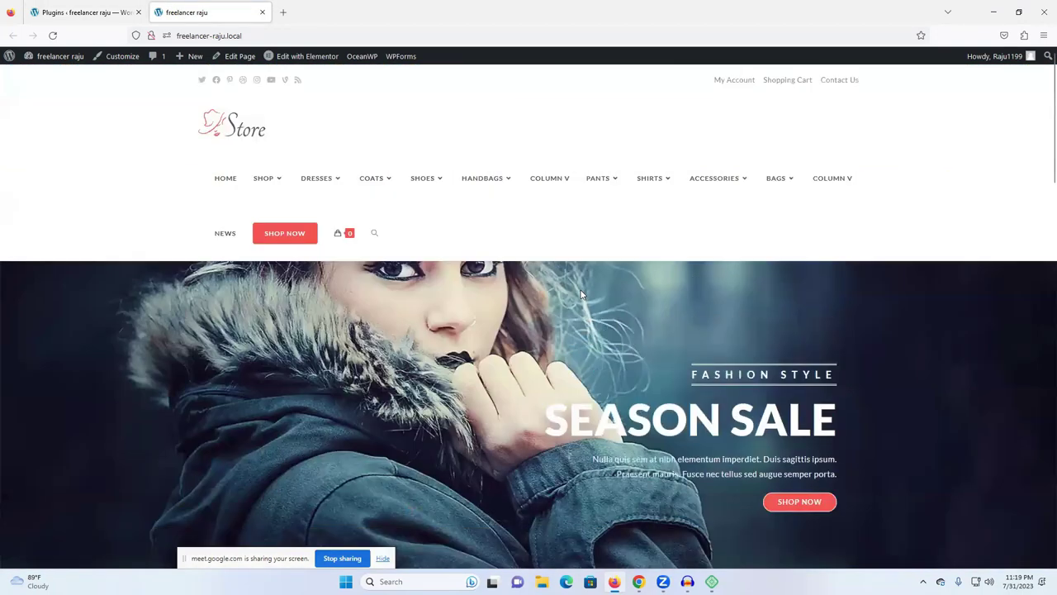
Examine the category submenus in the store's navigation, such as Accessories, Shirts and Pants, and the Season Sale banner.
mouse_move(828, 187)
mouse_move(728, 182)
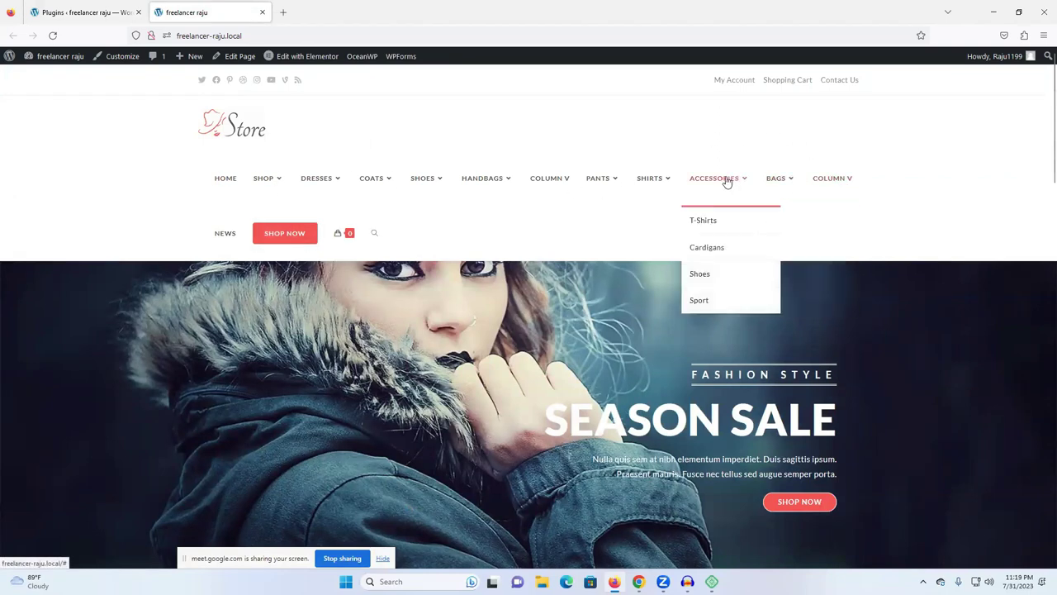
mouse_move(658, 184)
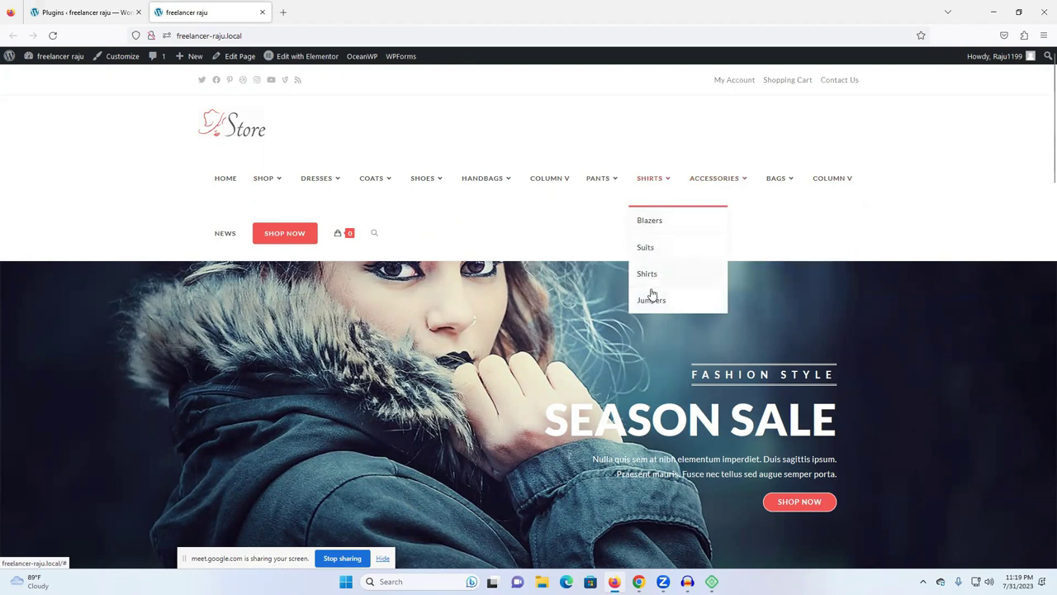
mouse_move(602, 176)
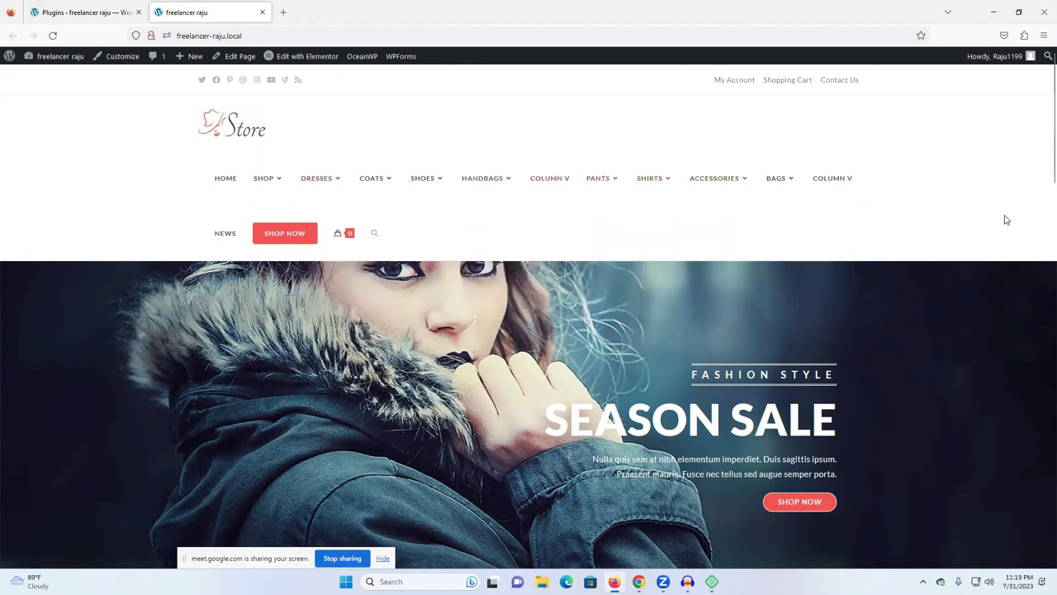
scroll(1002, 216, down, 2)
scroll(983, 207, up, 2)
scroll(937, 194, down, 4)
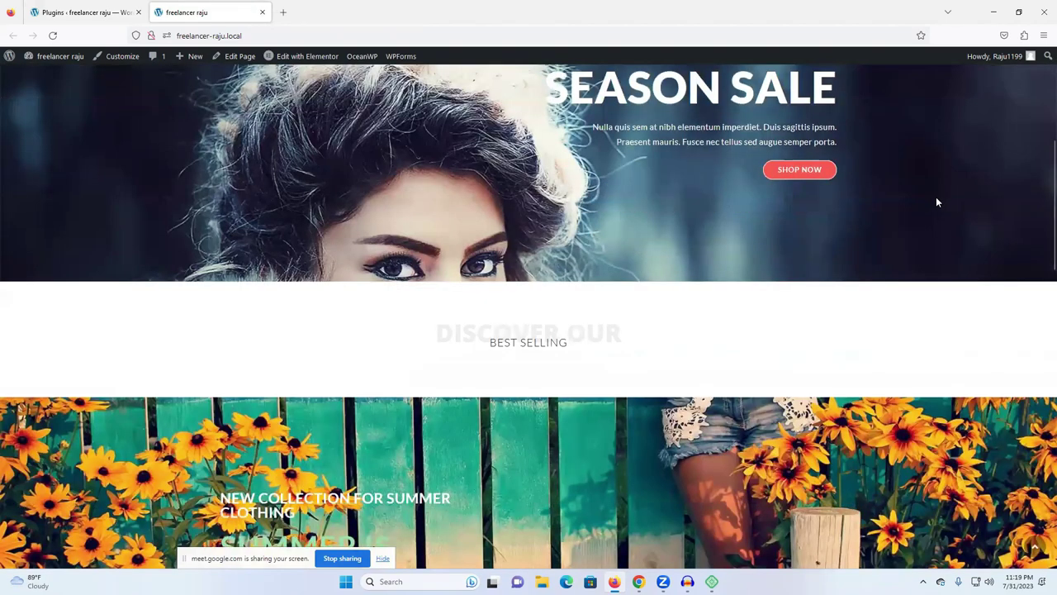
scroll(936, 202, up, 4)
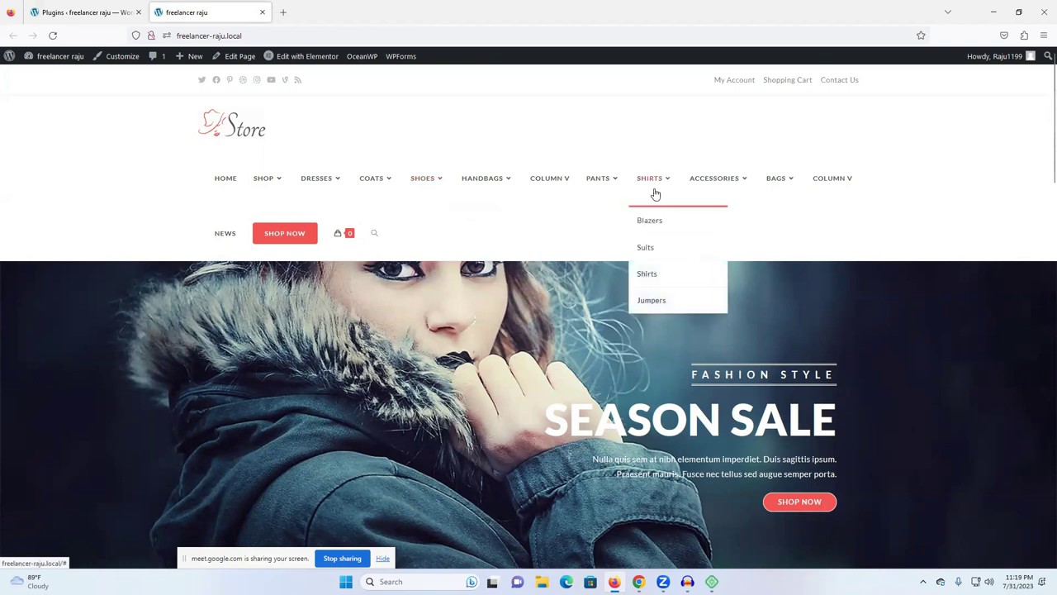
Check the Shirts submenu link in a new tab, close that tab, and view the Dresses submenu.
click(652, 275)
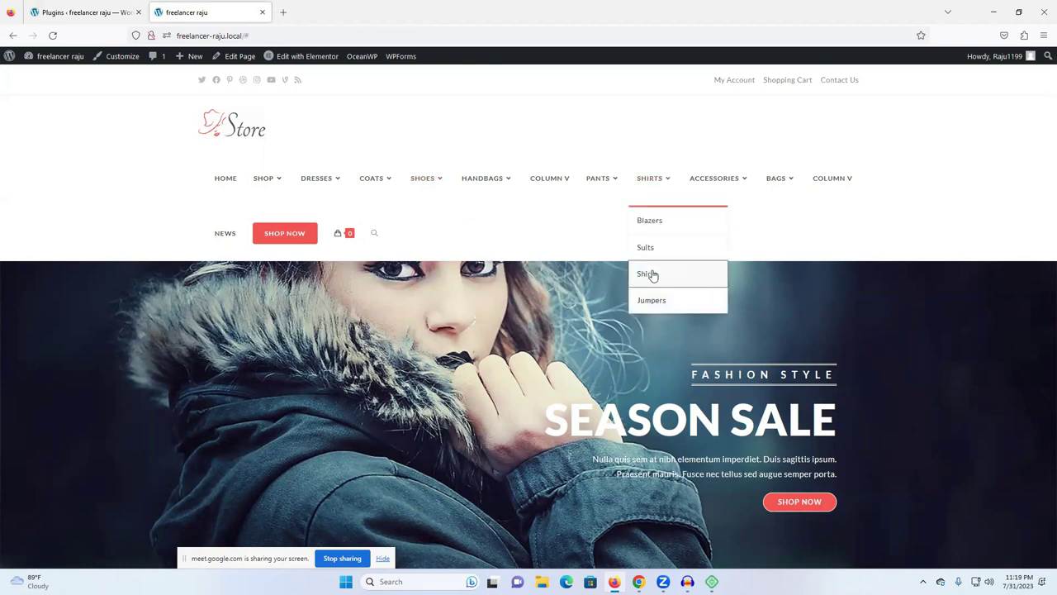
right_click(652, 275)
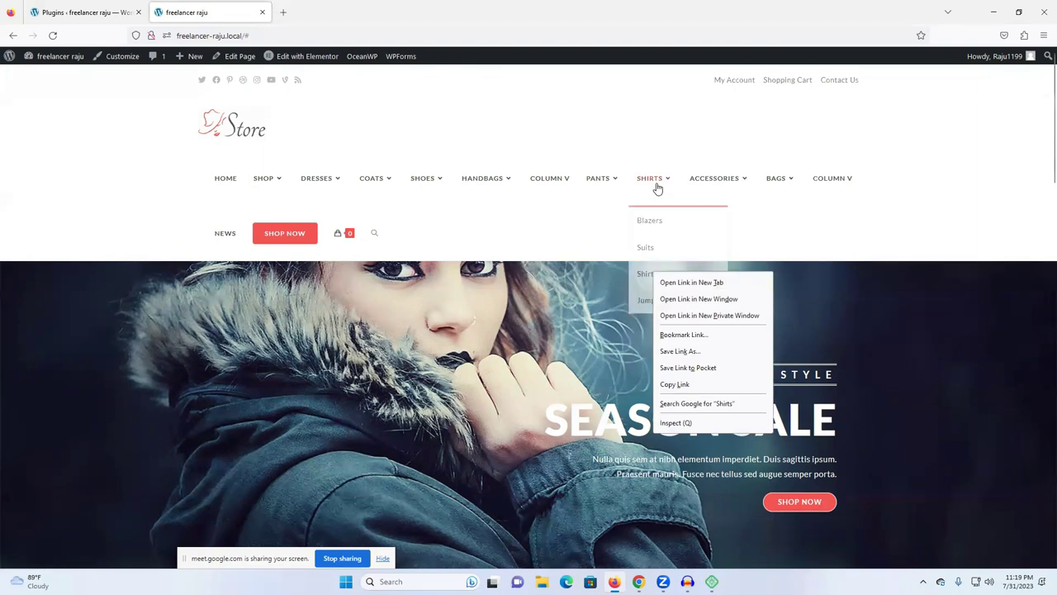
click(652, 268)
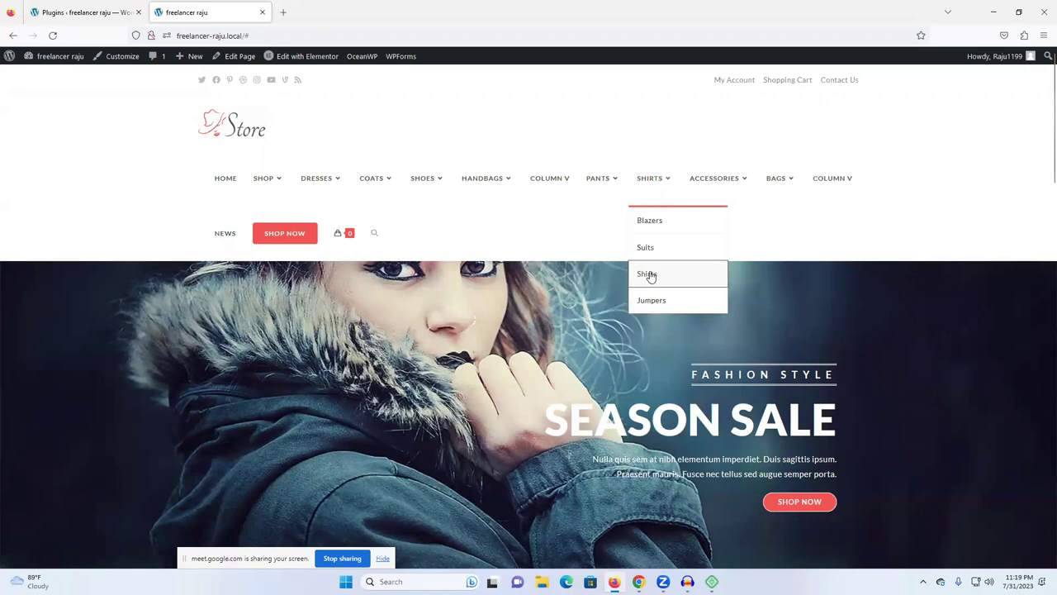
right_click(649, 278)
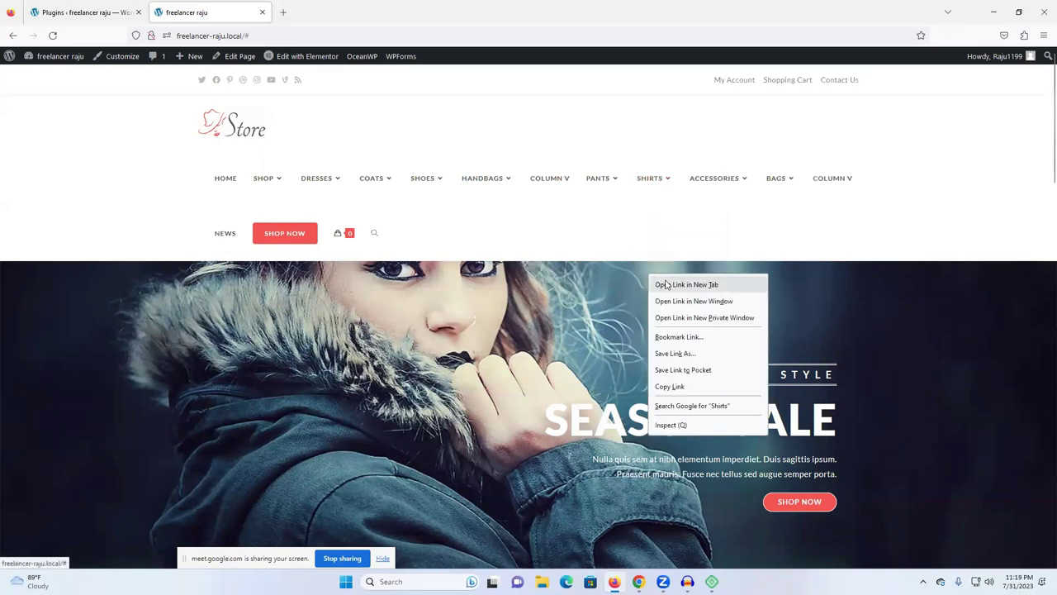
click(667, 284)
click(330, 13)
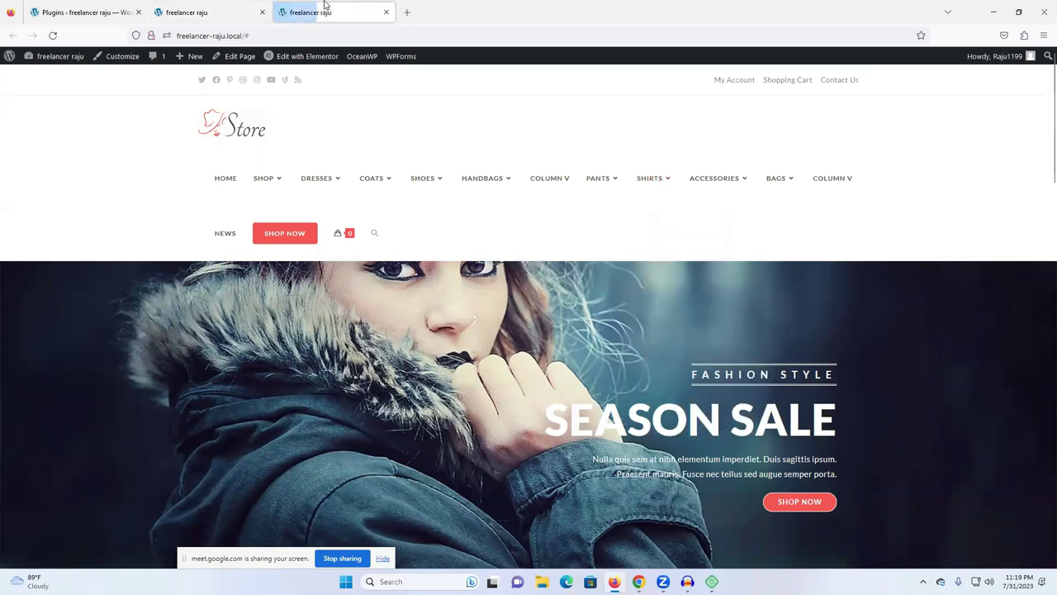
click(386, 13)
mouse_move(318, 165)
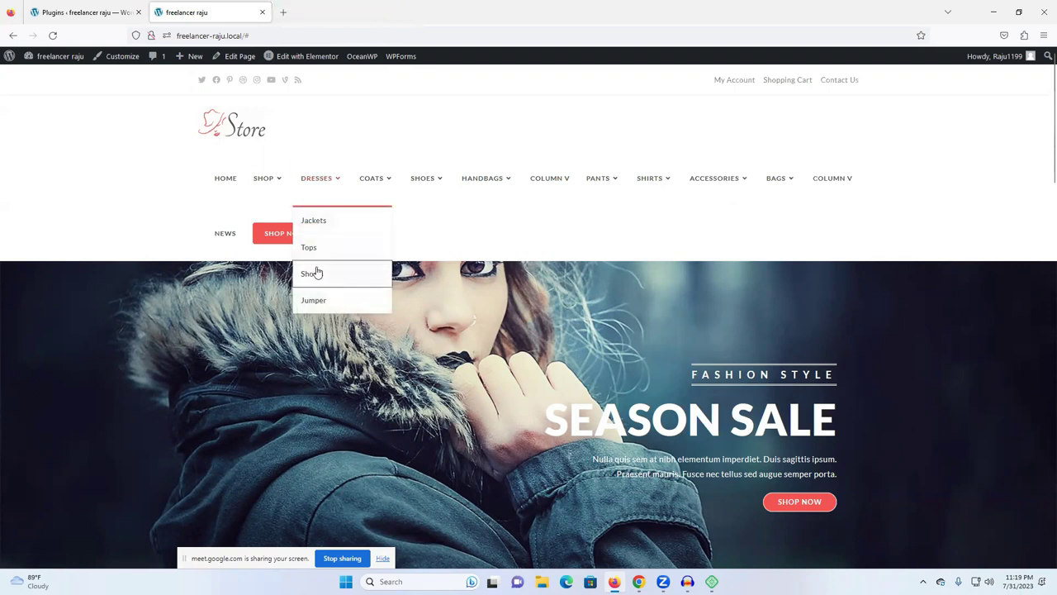
mouse_move(421, 180)
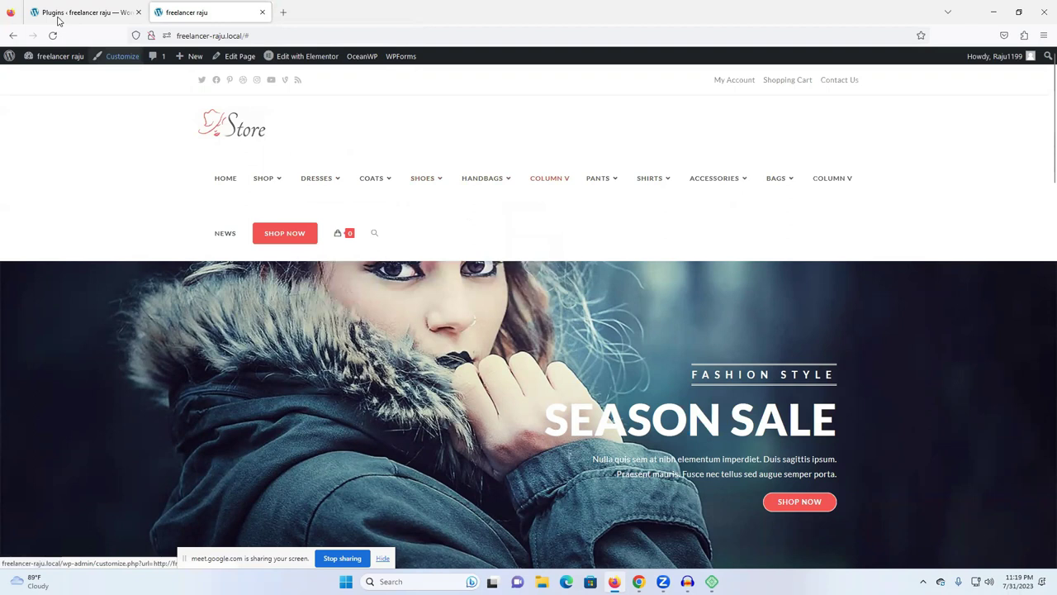
Open the store's Payments page in the WordPress admin and review the WooPayments offer and additional payment methods.
click(87, 7)
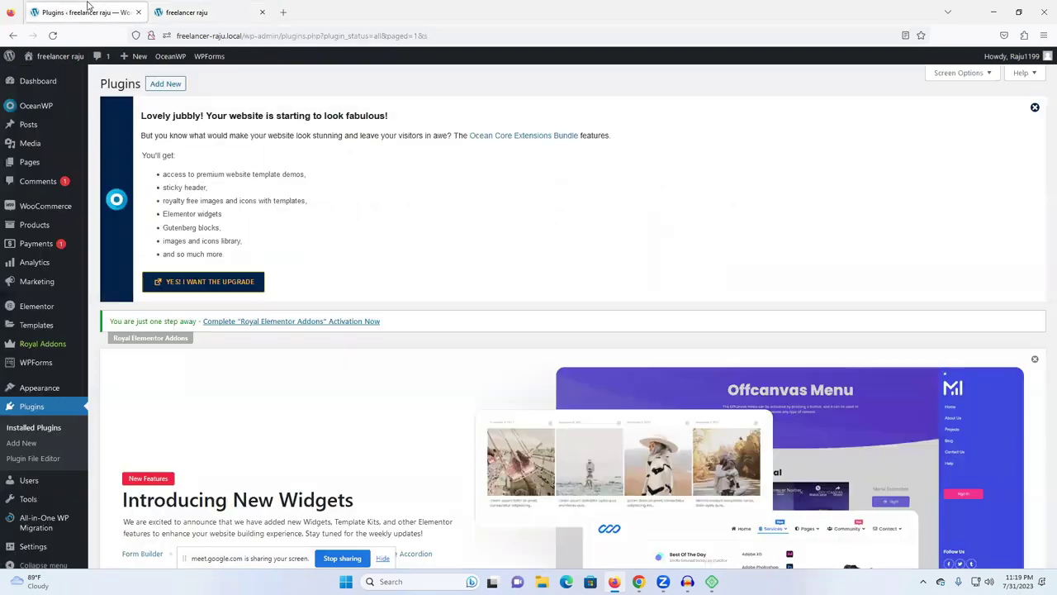
scroll(578, 275, down, 1)
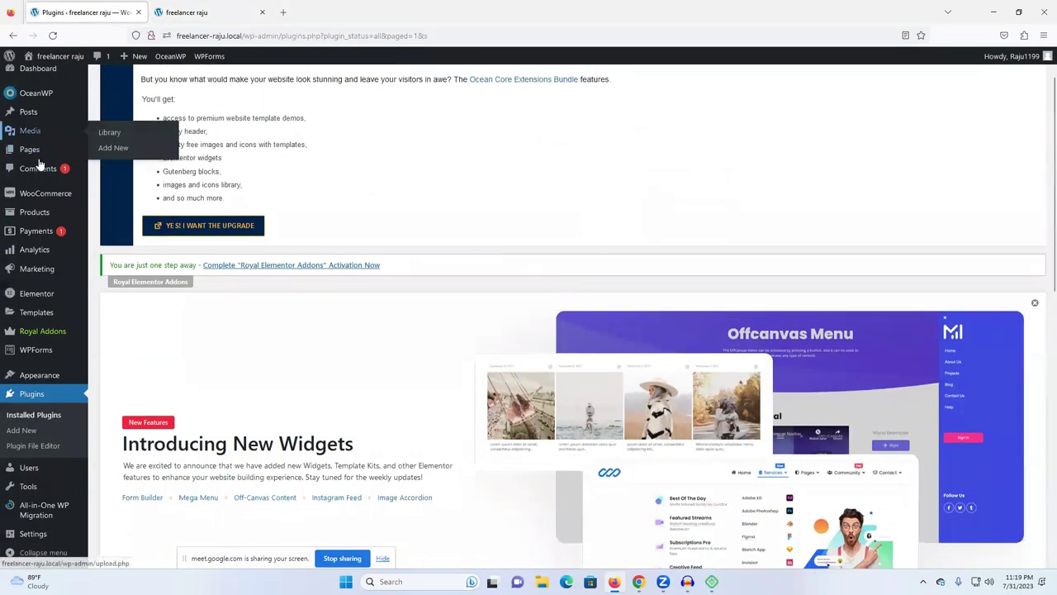
click(41, 235)
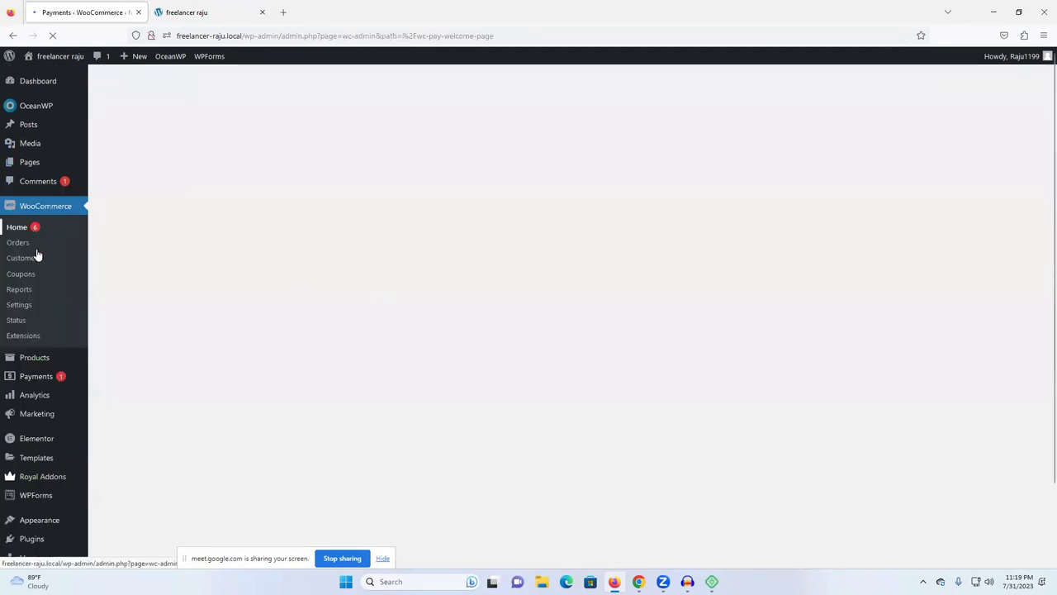
scroll(578, 313, down, 3)
scroll(566, 272, up, 3)
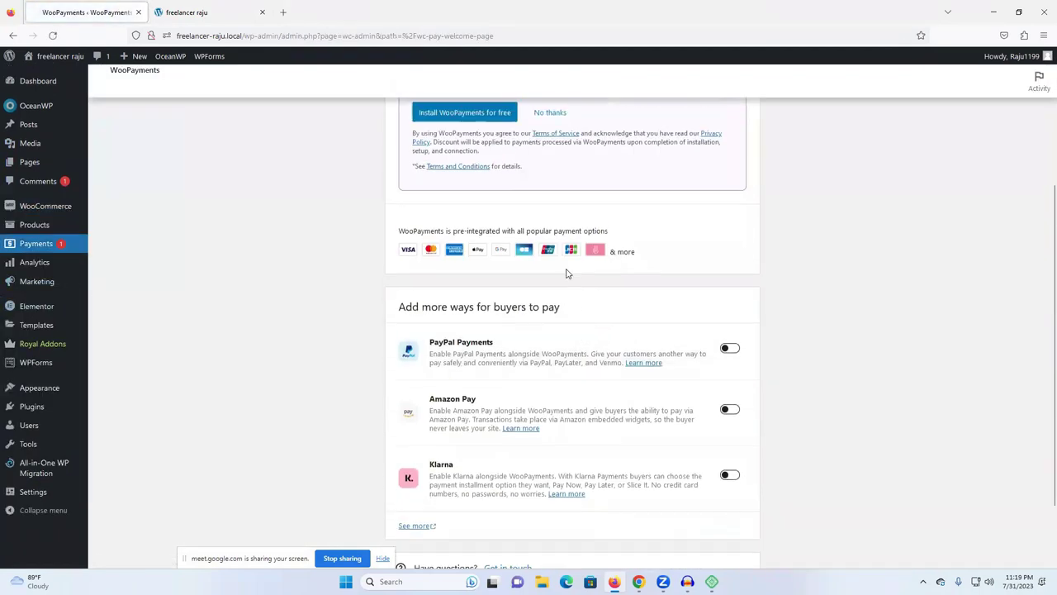
scroll(452, 321, down, 2)
scroll(465, 335, up, 2)
scroll(522, 329, down, 2)
scroll(524, 232, up, 1)
scroll(512, 330, up, 2)
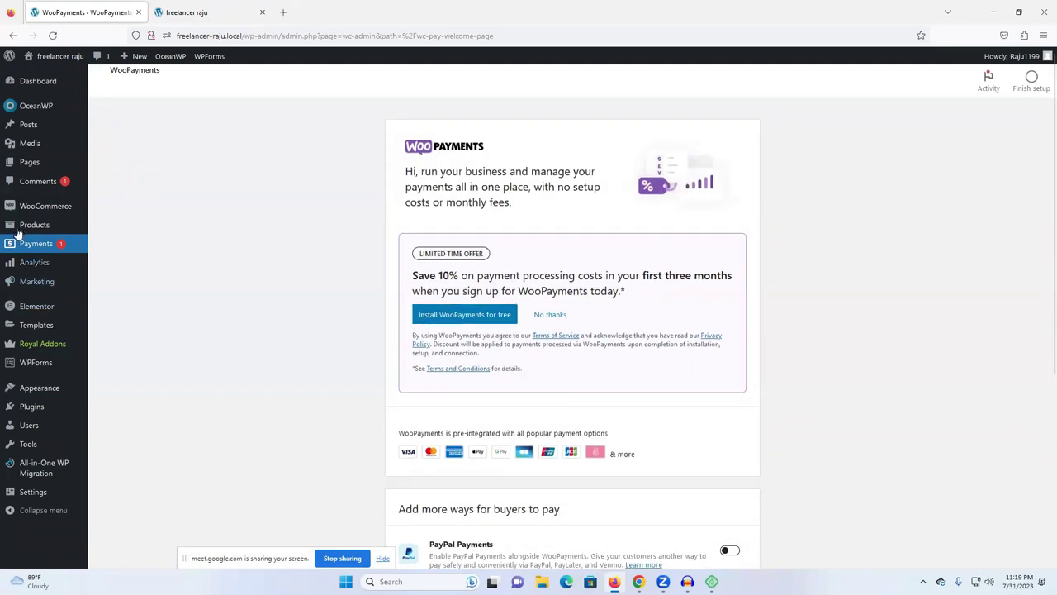
Start a new WooCommerce product and dismiss the product tutorial to reach the empty product name.
click(31, 225)
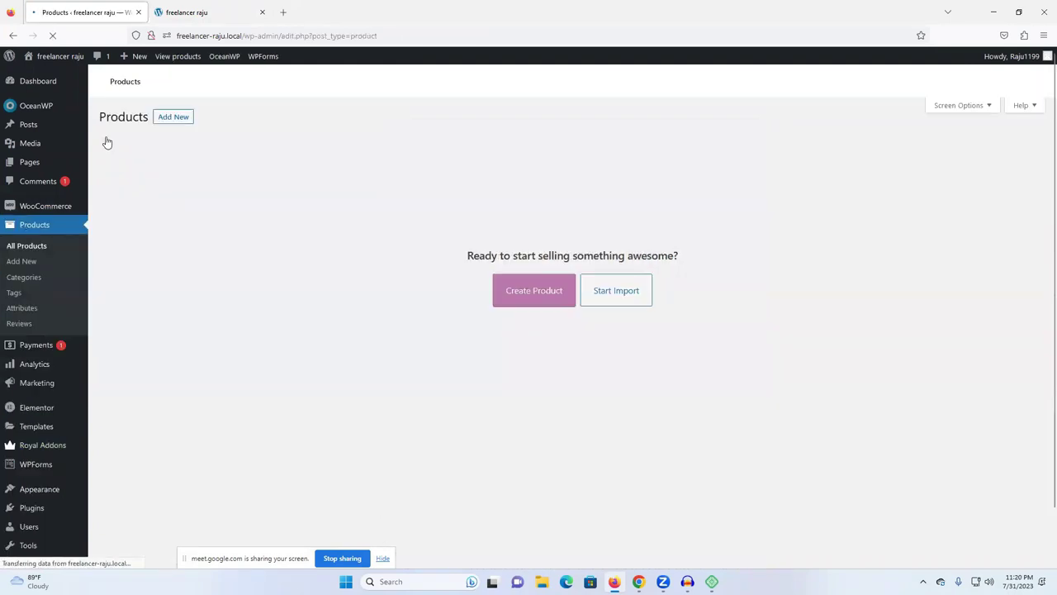
scroll(436, 288, down, 2)
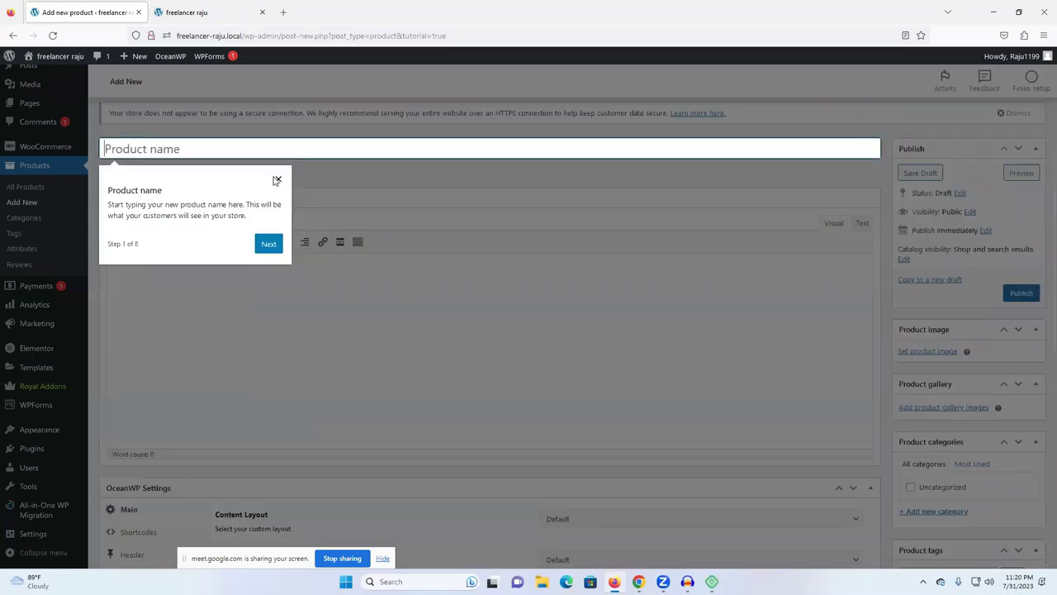
click(278, 180)
click(220, 147)
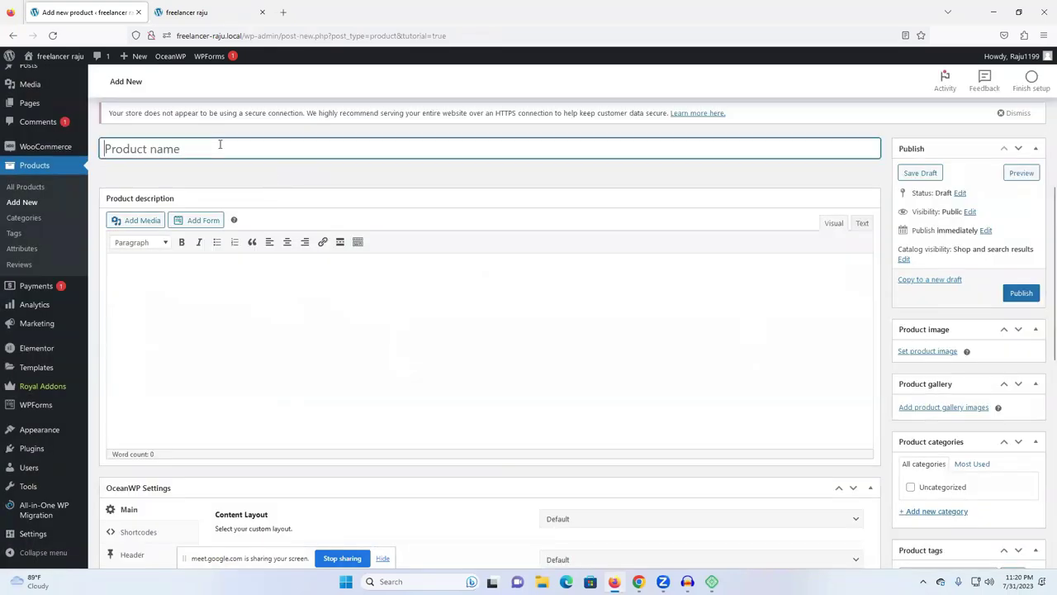
click(283, 11)
click(278, 36)
text(ama)
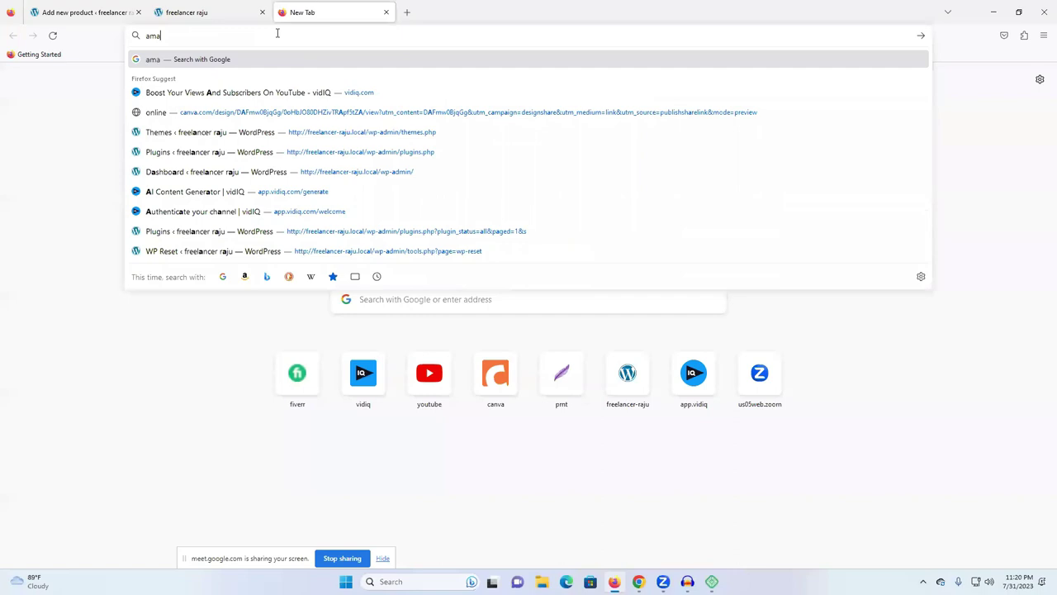
text(zon)
key(Return)
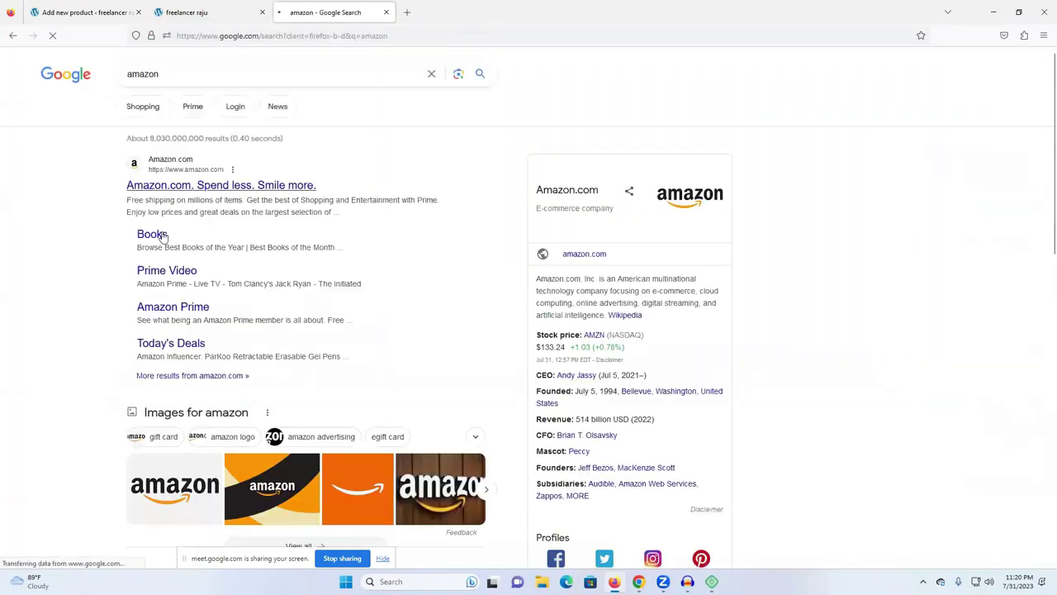
click(285, 186)
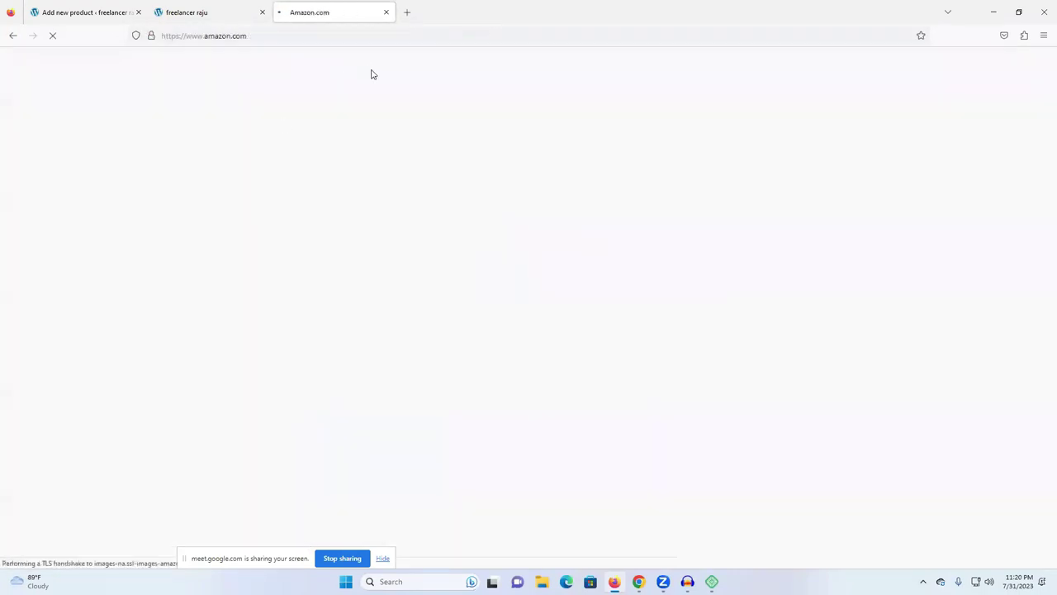
click(386, 12)
Search the web for "amazon" in a new tab, open Amazon.com, and enter the CAPTCHA characters to continue shopping.
click(289, 35)
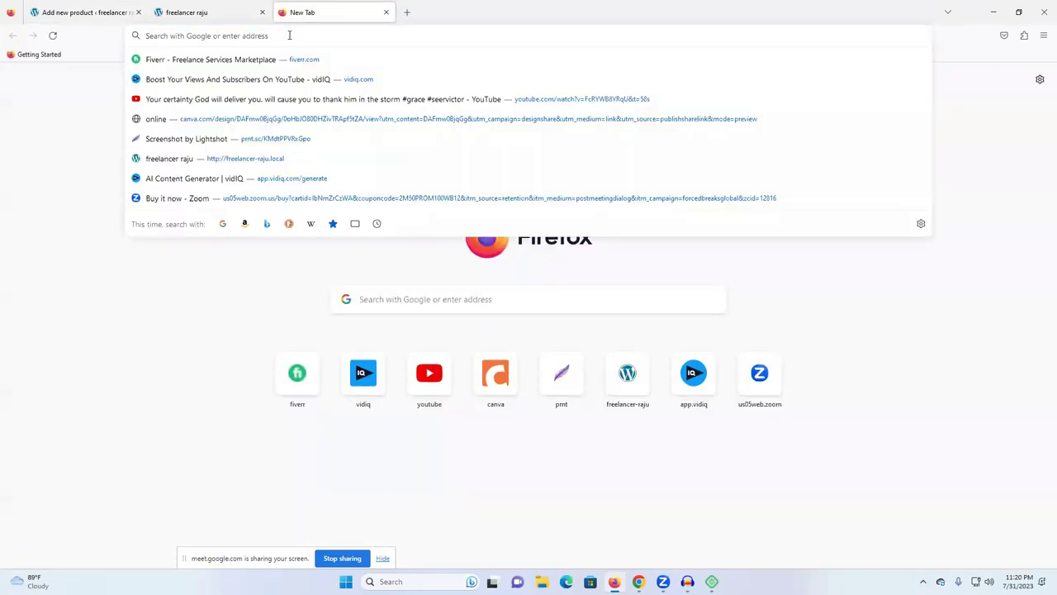
text(amazon)
key(Return)
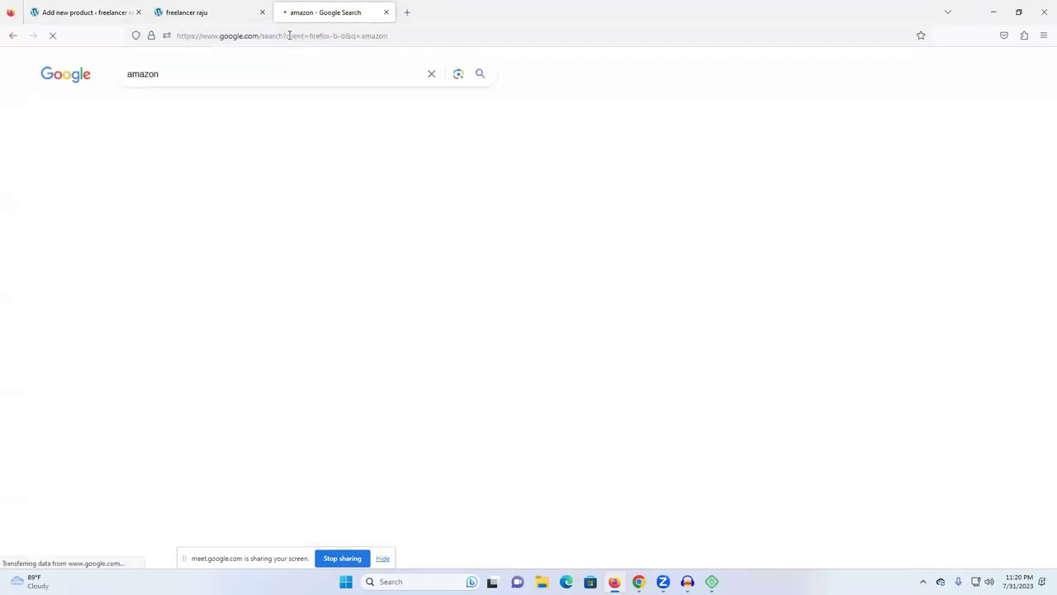
click(177, 188)
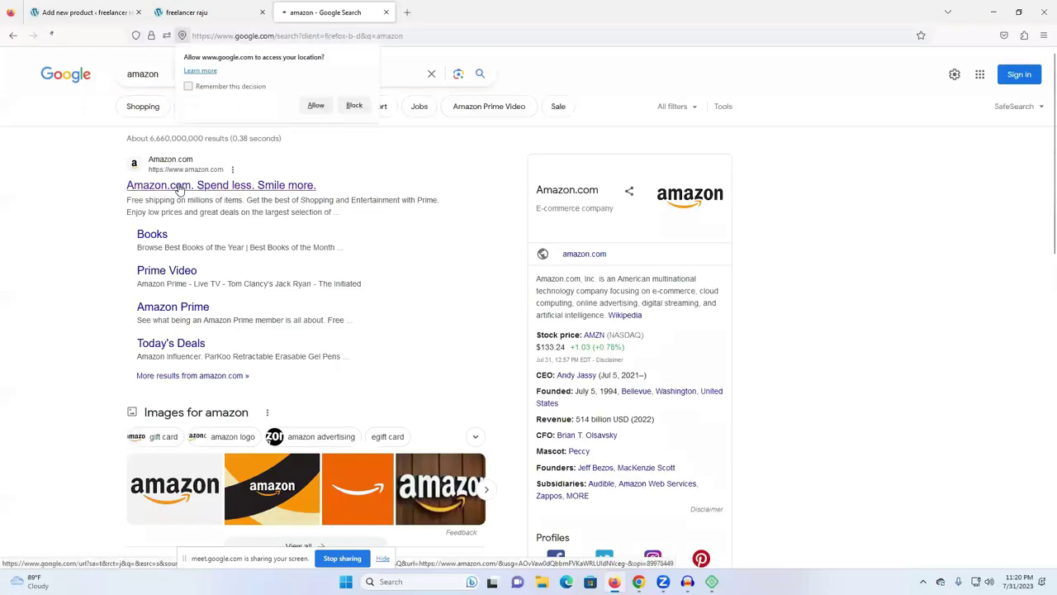
click(502, 270)
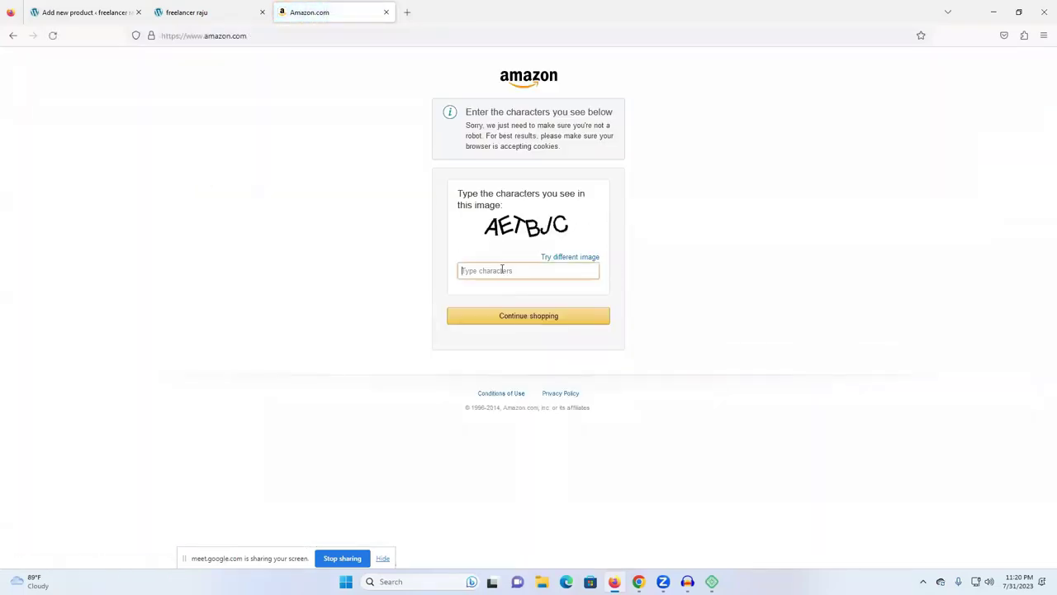
text(AETBJC)
click(530, 316)
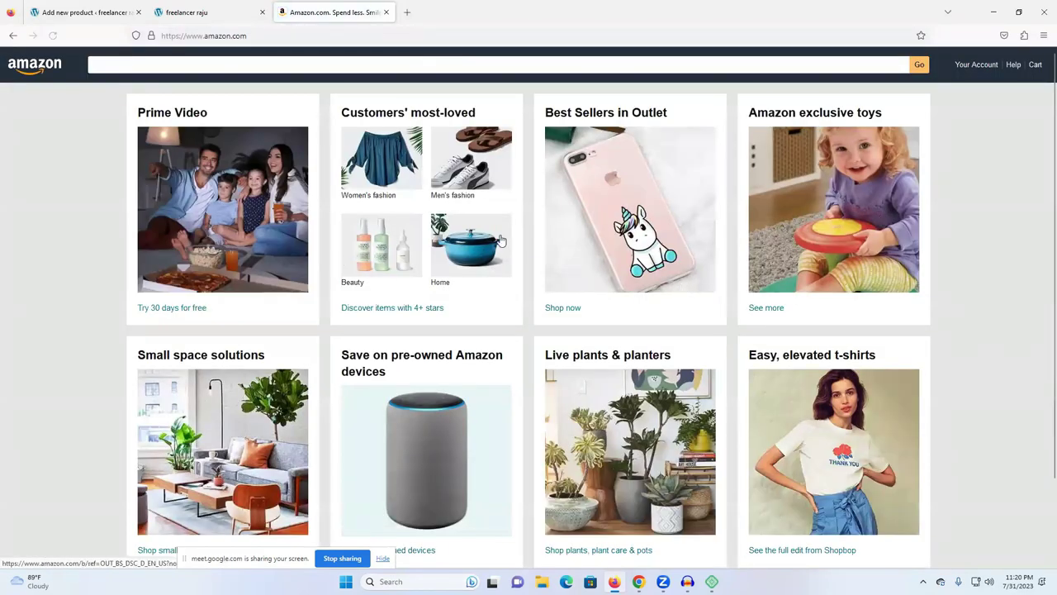
Browse Amazon's Best Sellers in Outlet listings for a product to use and return to the home page.
scroll(543, 372, down, 2)
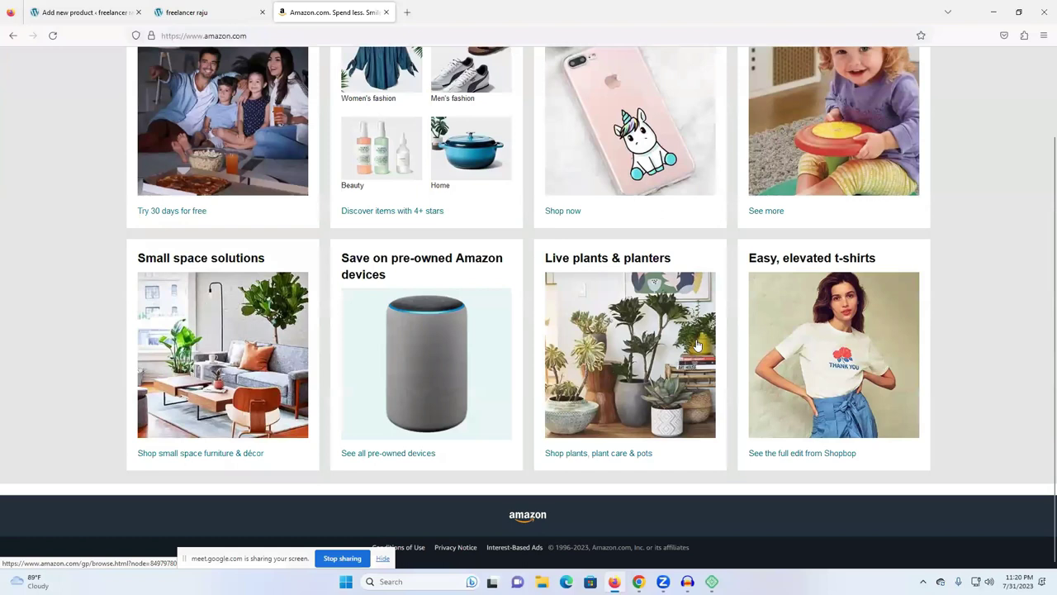
scroll(698, 345, up, 2)
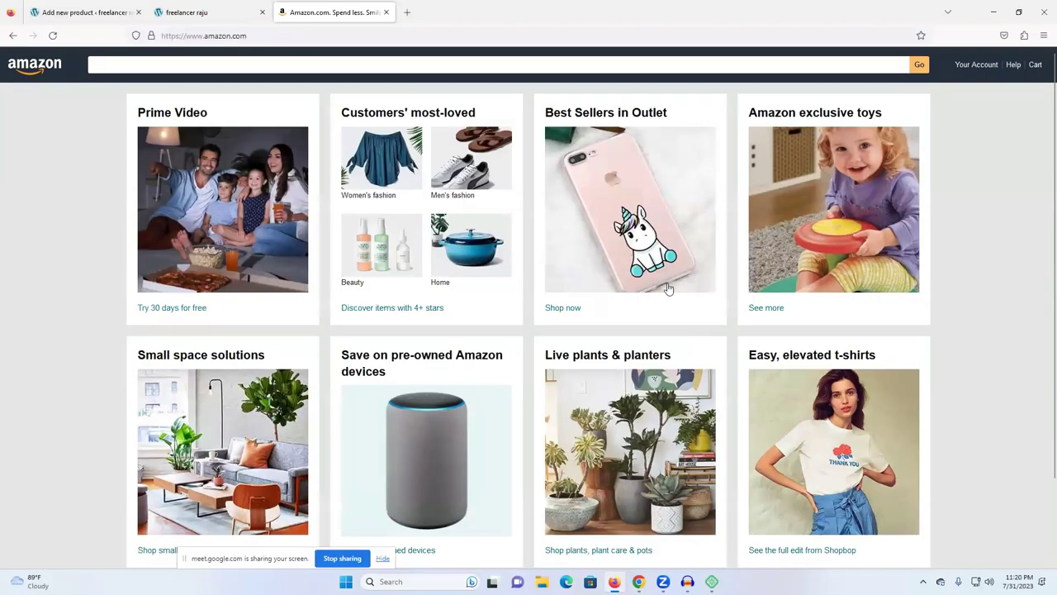
click(615, 200)
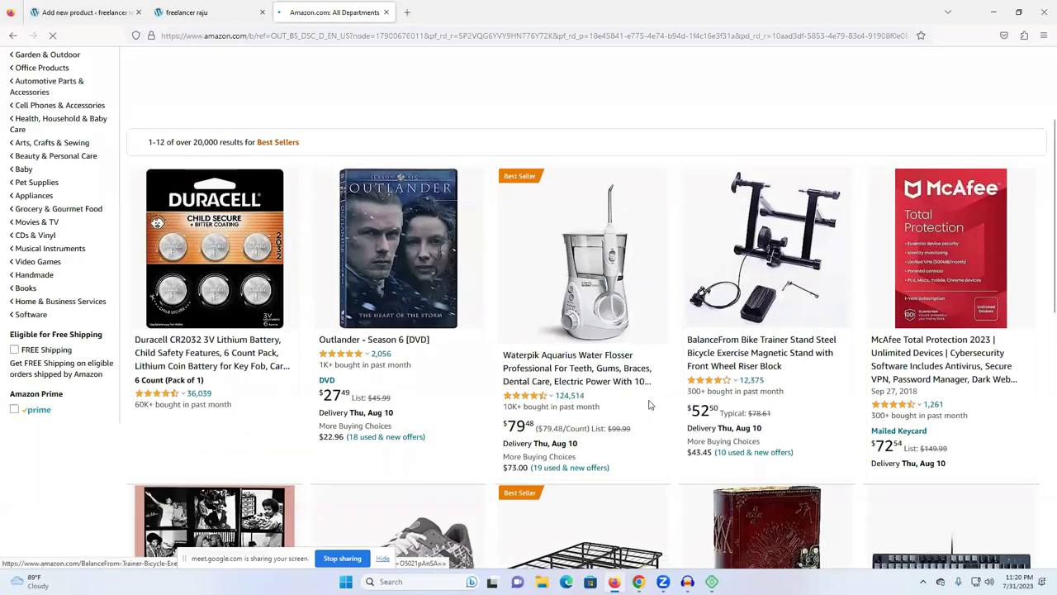
scroll(649, 405, down, 3)
scroll(649, 383, down, 3)
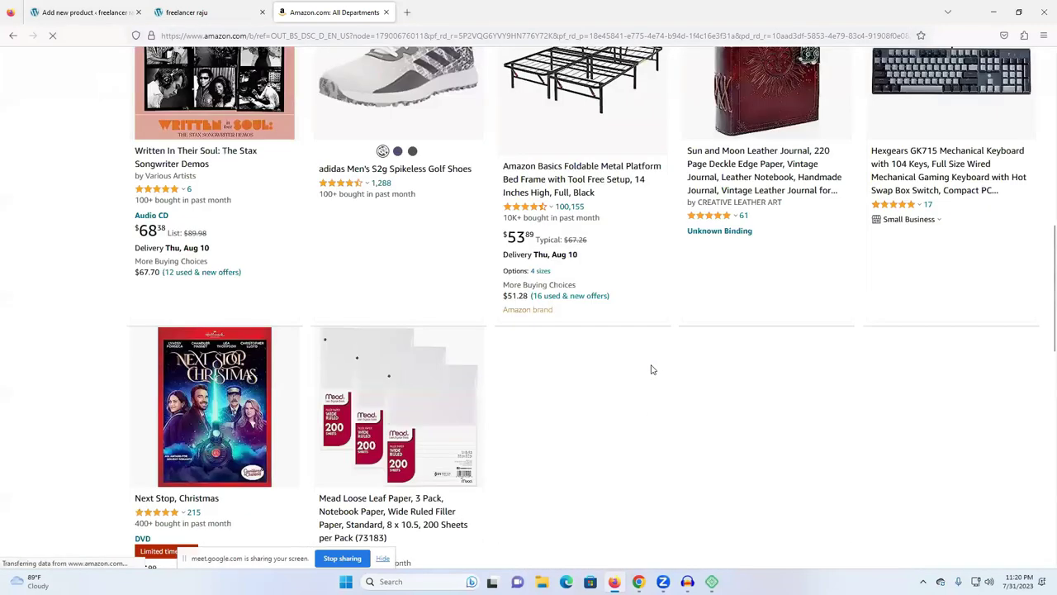
scroll(644, 364, down, 3)
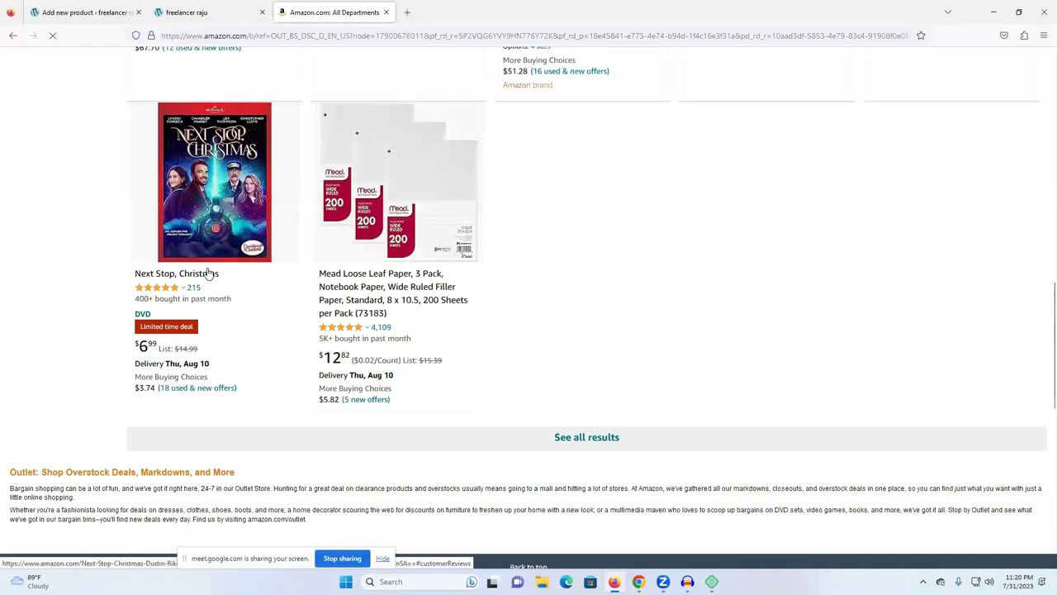
click(12, 36)
Open the "Easy, elevated t-shirts" collection from the Amazon home page and bring up its short-sleeve tees.
scroll(314, 372, down, 2)
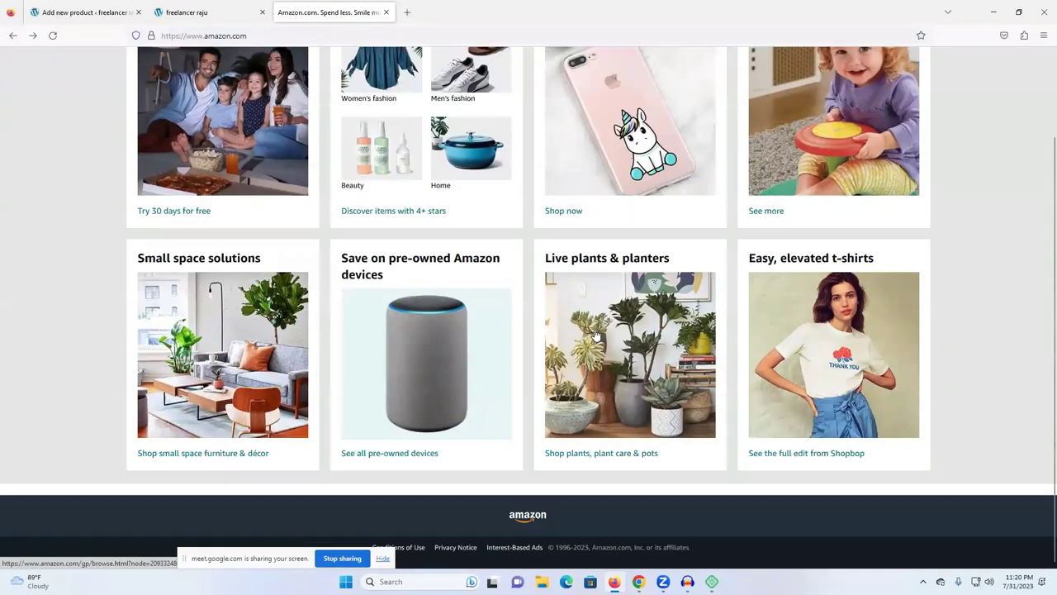
click(841, 338)
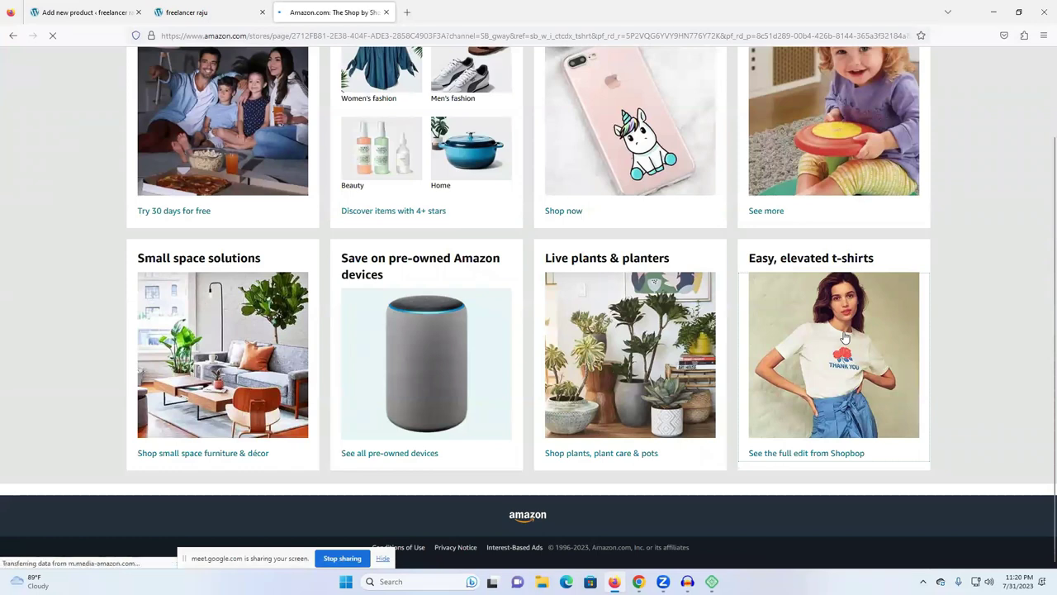
scroll(584, 308, down, 3)
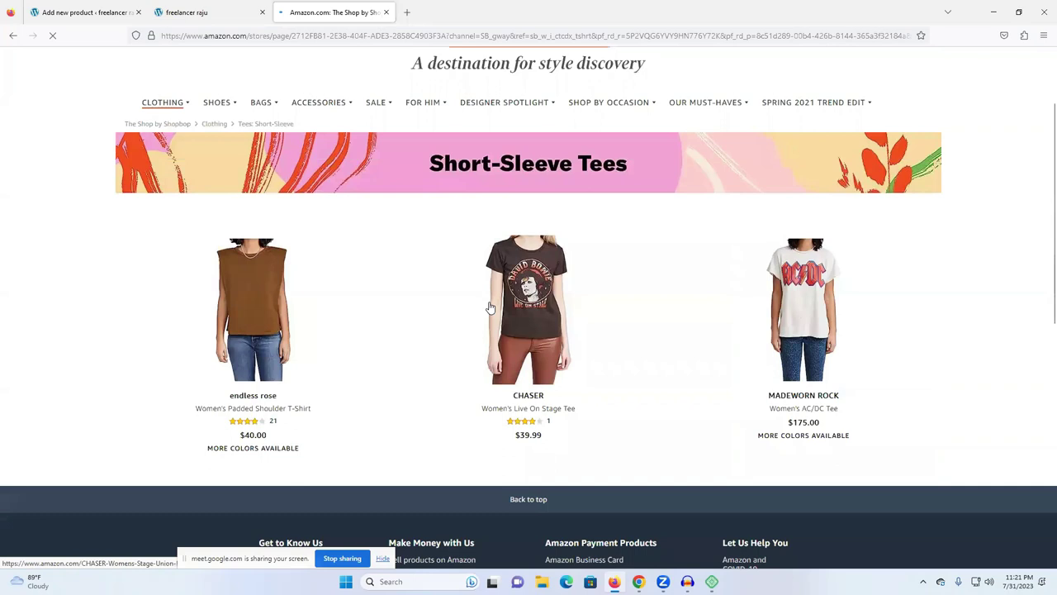
View the photos of the MADEWORN ROCK Women's AC/DC Tee and return to the Short-Sleeve Tees listing.
click(515, 295)
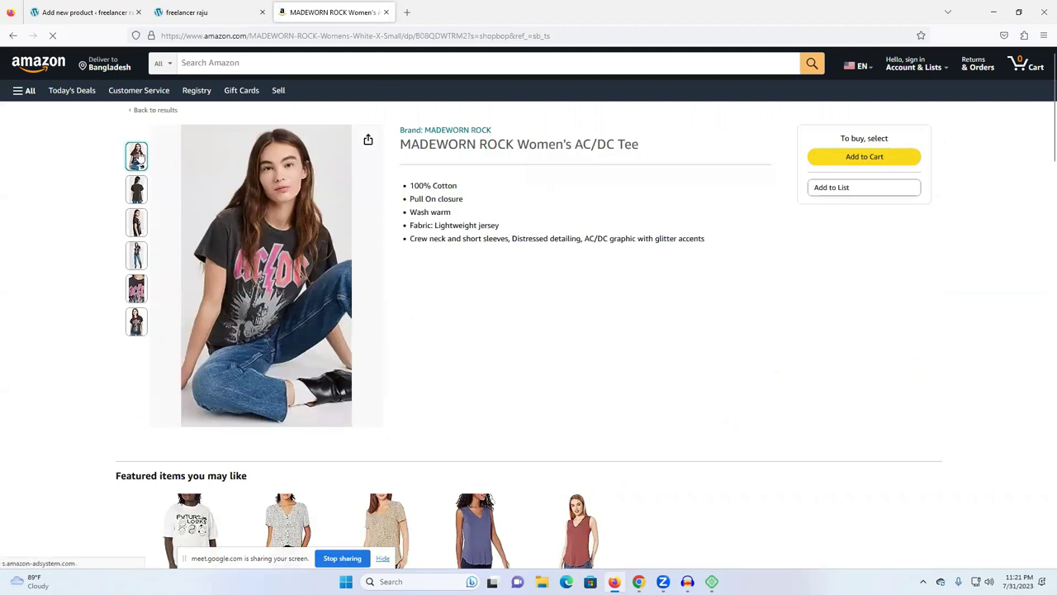
mouse_move(136, 254)
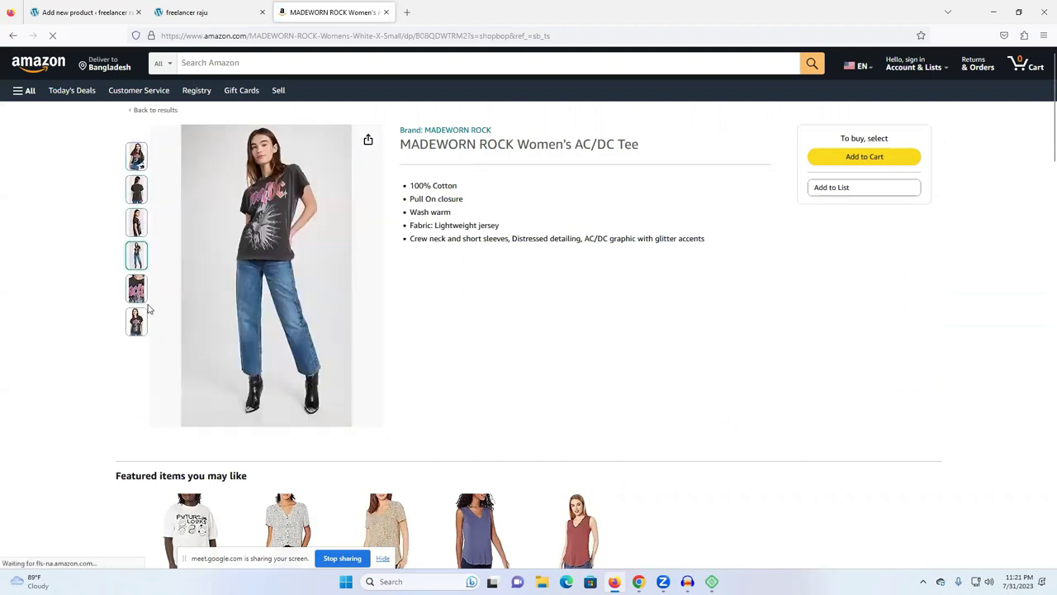
mouse_move(137, 288)
click(406, 134)
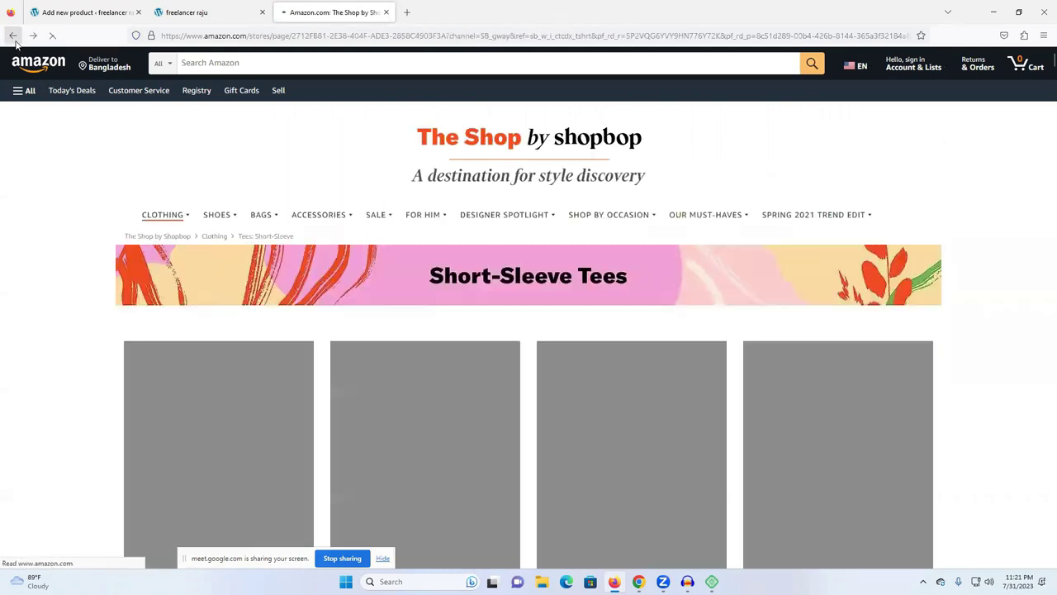
Open the CHASER Women's Live On Stage Tee listing and copy its title into the new WooCommerce product's name.
scroll(397, 331, down, 2)
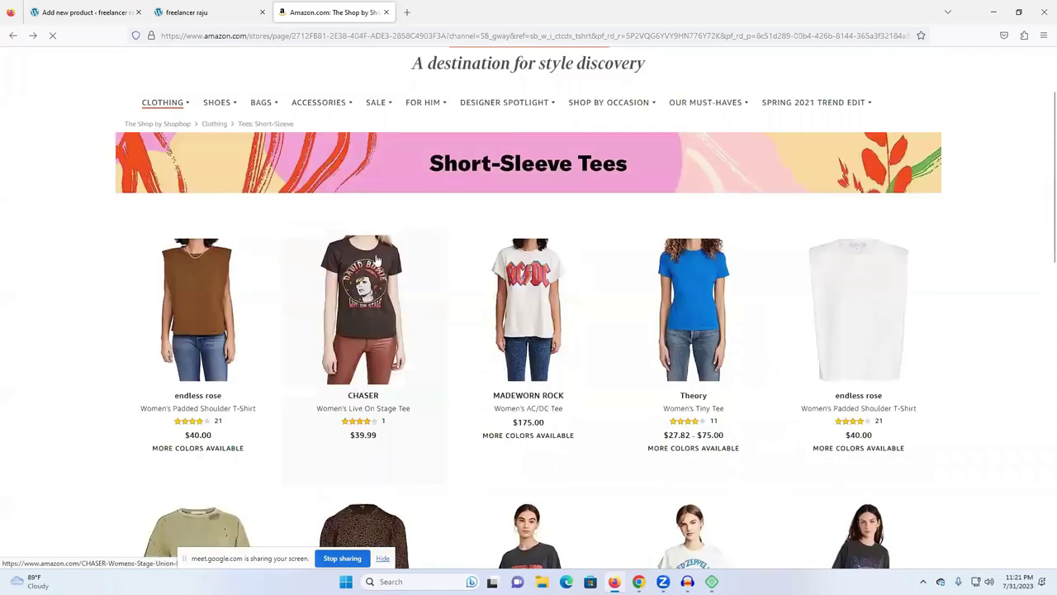
click(376, 261)
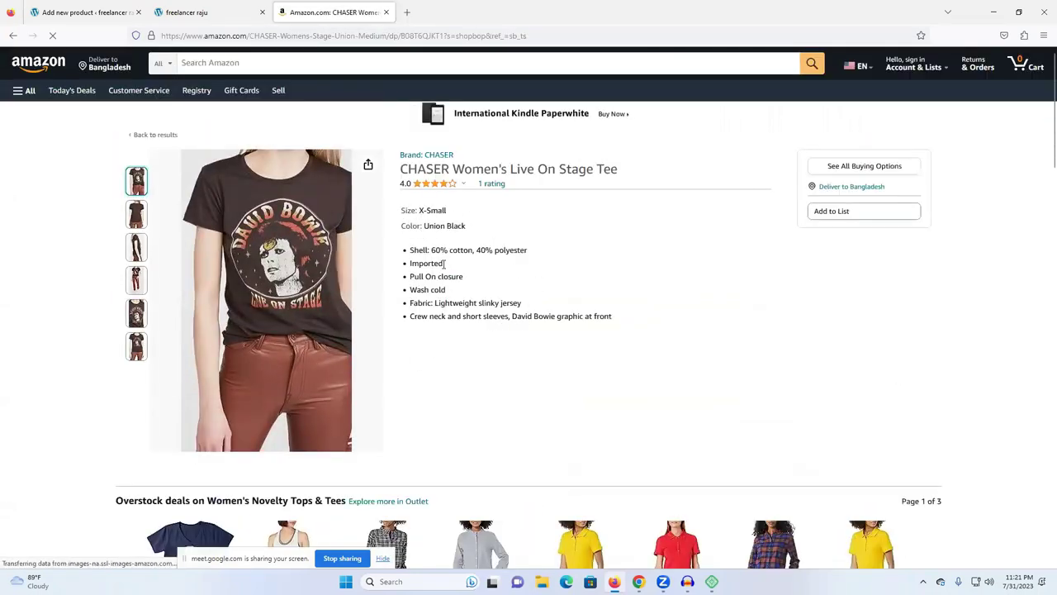
triple_click(477, 169)
key(ctrl+c)
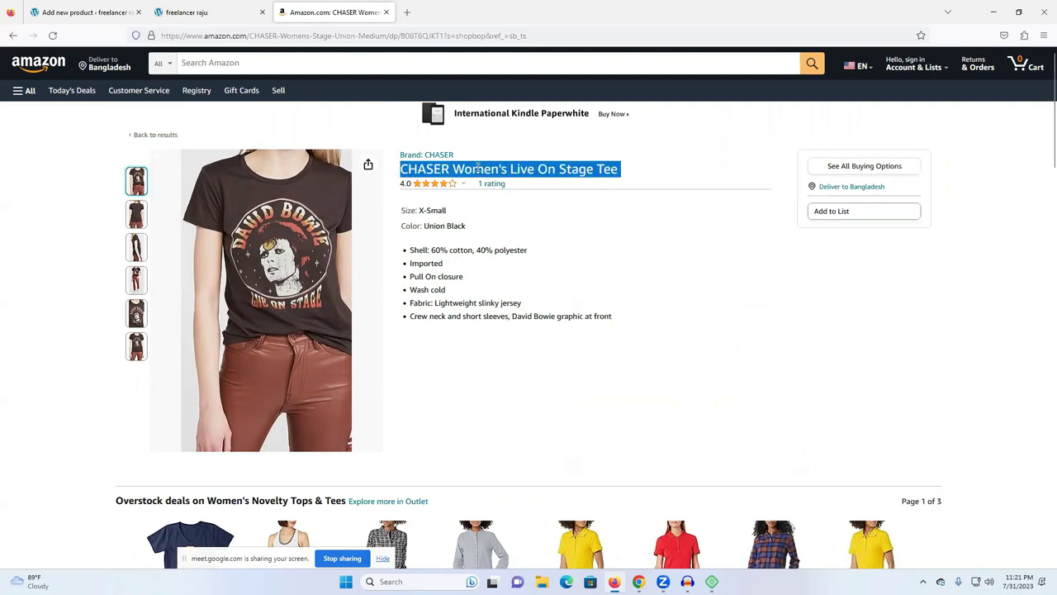
click(186, 13)
click(82, 12)
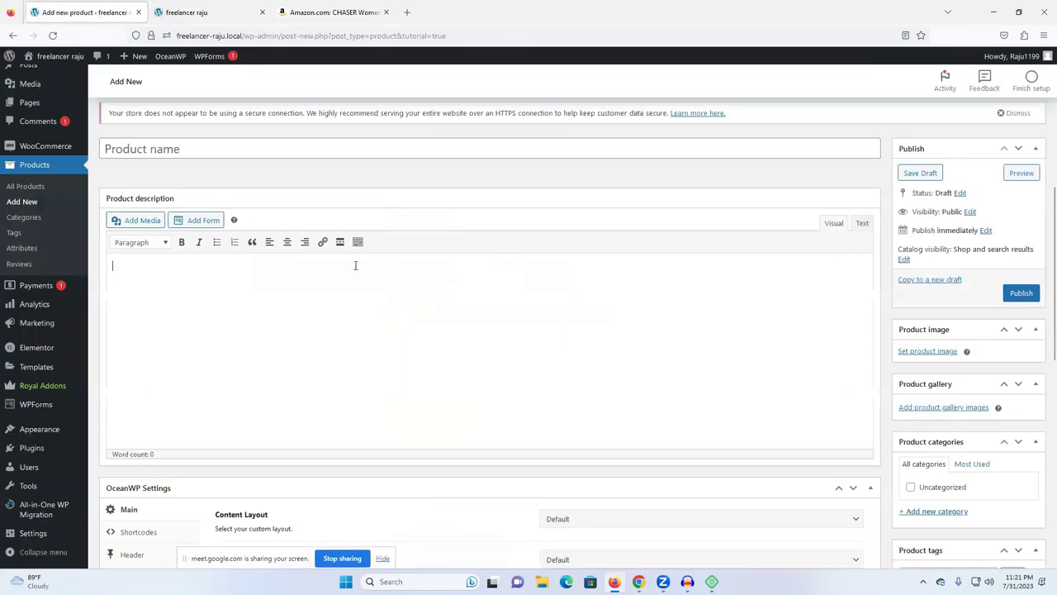
click(182, 146)
key(ctrl+v)
click(155, 273)
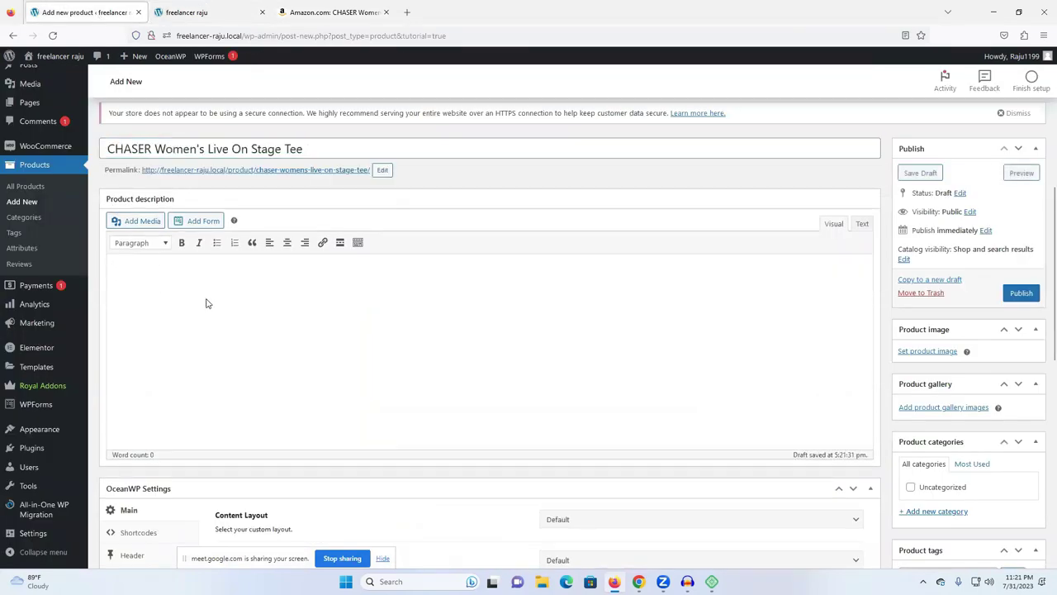
Copy the tee's feature bullets, from "Shell: 60% cotton, 40% polyester" onward, from Amazon into the product short description.
click(314, 17)
drag(635, 327, 412, 242)
key(ctrl+c)
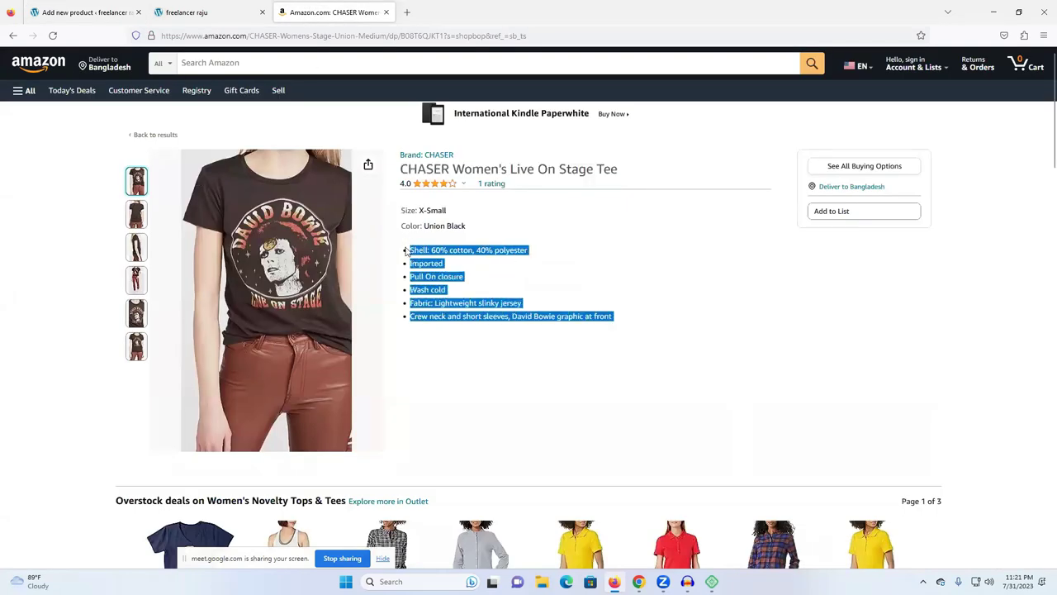
click(186, 12)
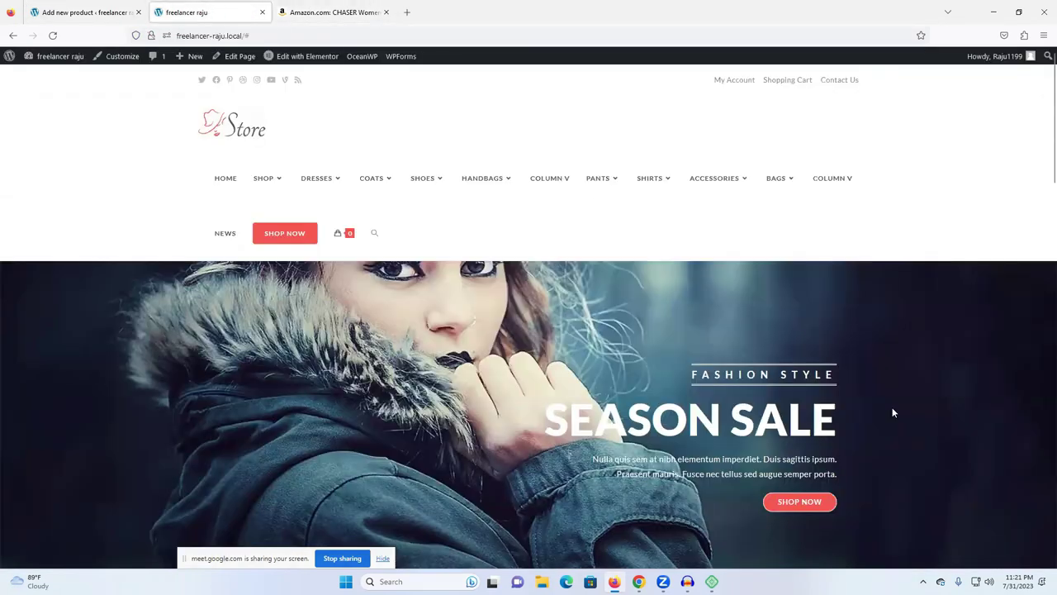
click(104, 16)
scroll(319, 363, down, 5)
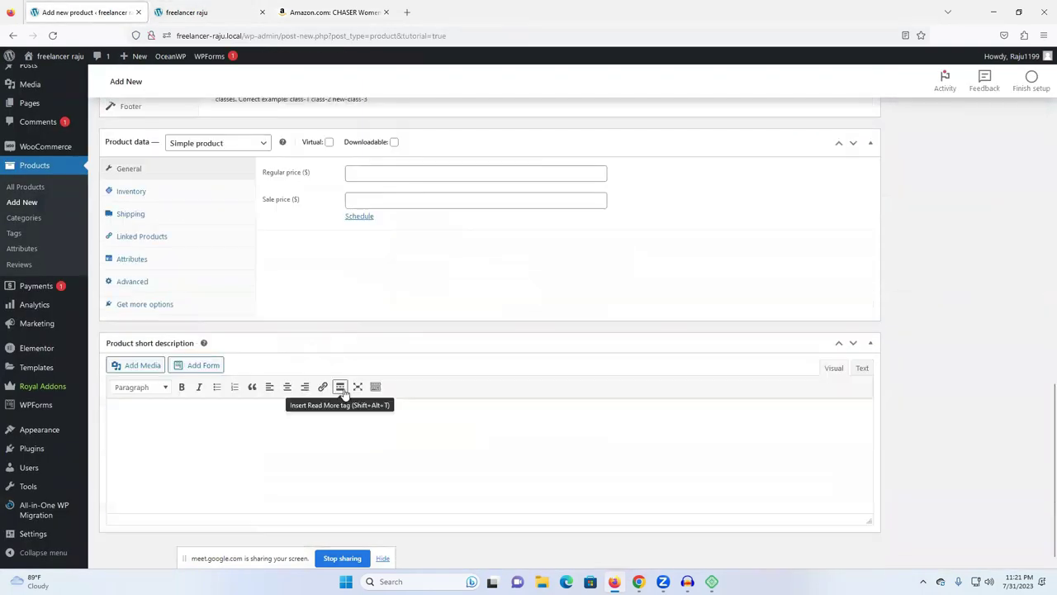
click(182, 453)
key(ctrl+v)
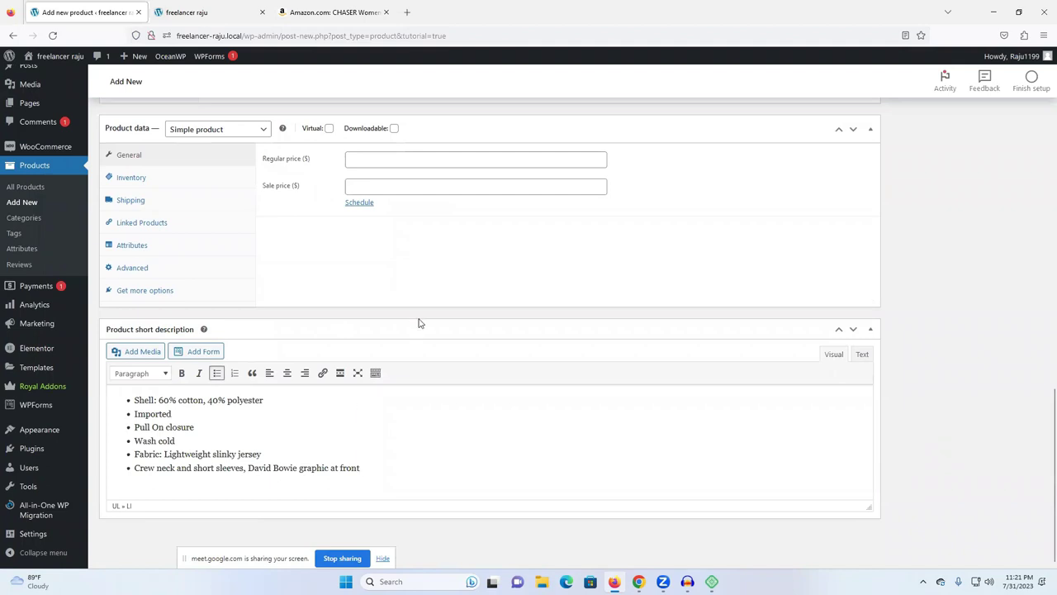
Examine the CHASER tee's Amazon page for pricing, product description and product details.
click(406, 160)
click(309, 15)
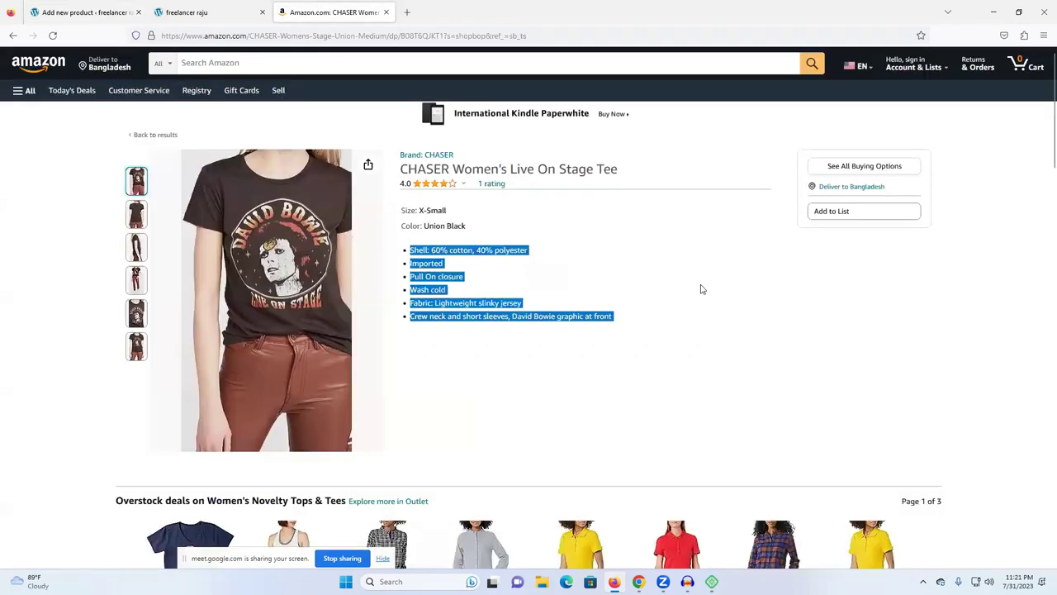
scroll(764, 286, down, 1)
scroll(759, 288, down, 2)
scroll(715, 303, down, 3)
scroll(667, 308, up, 5)
click(784, 331)
scroll(767, 330, down, 5)
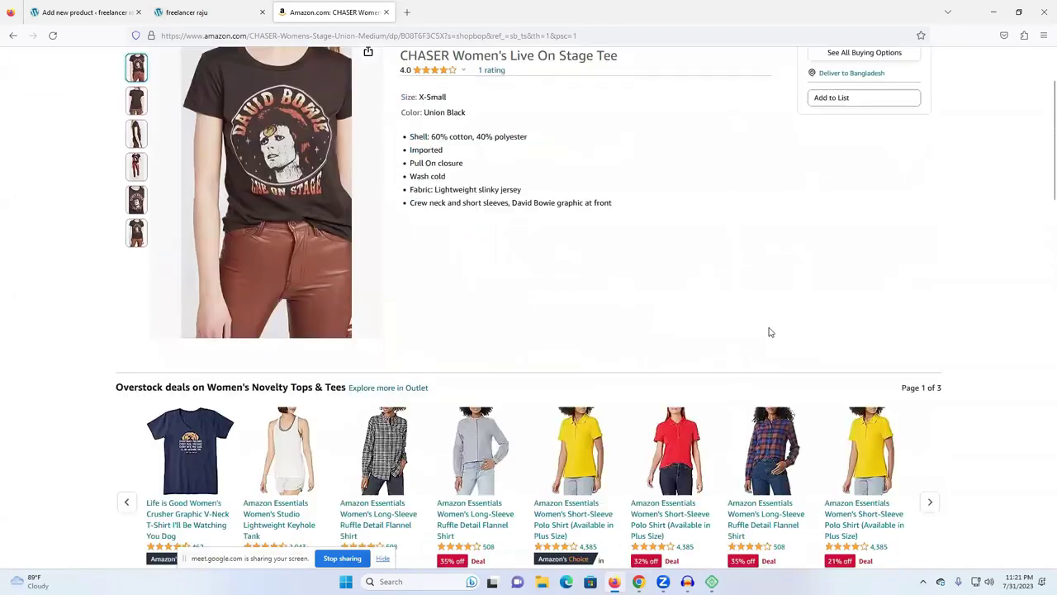
scroll(769, 332, down, 3)
scroll(770, 332, down, 1)
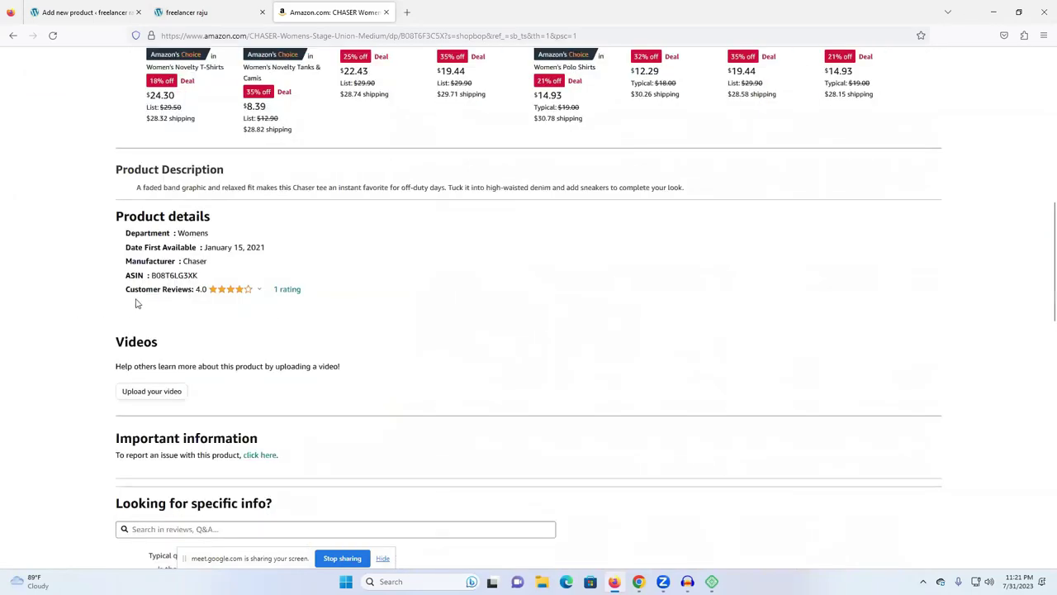
scroll(225, 306, up, 4)
scroll(154, 378, down, 2)
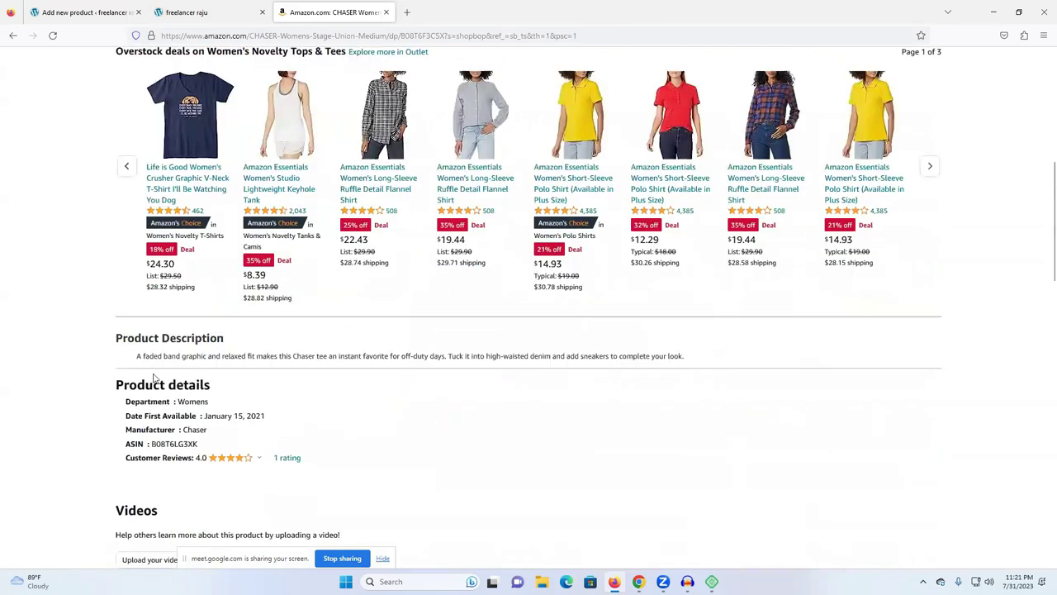
Copy the Amazon Product Description sentence beginning "A faded band graphic and relaxed fit" into the WooCommerce product description.
double_click(200, 356)
triple_click(201, 356)
key(ctrl+c)
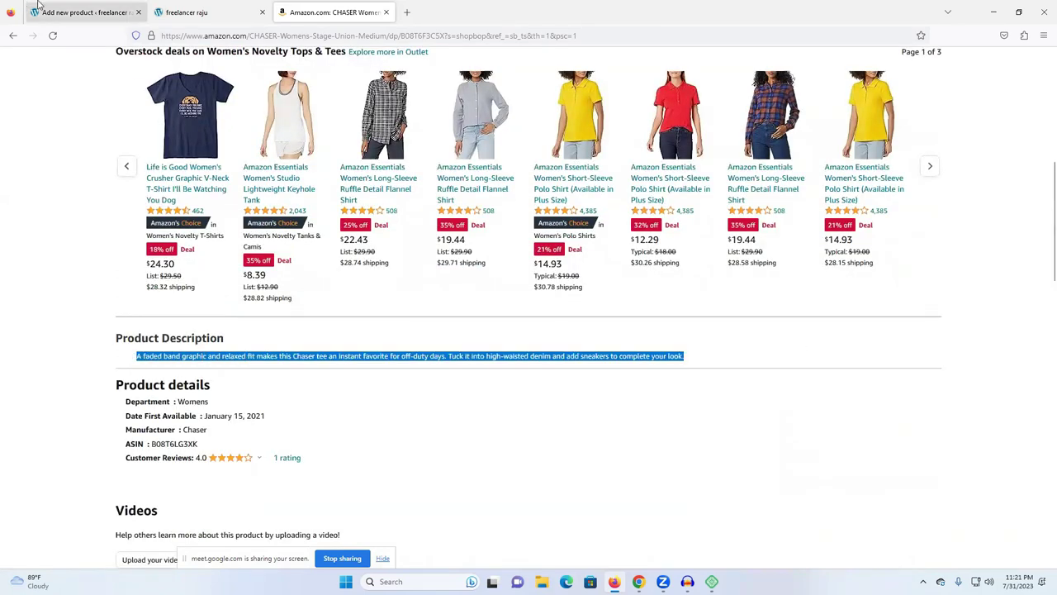
click(83, 12)
scroll(255, 286, up, 5)
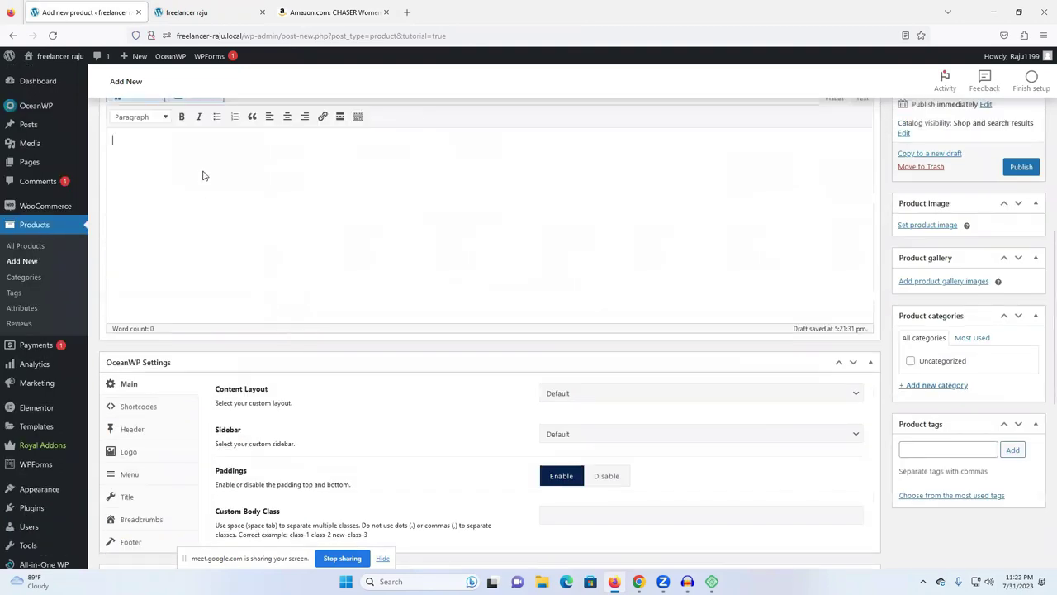
key(ctrl+v)
scroll(337, 227, up, 3)
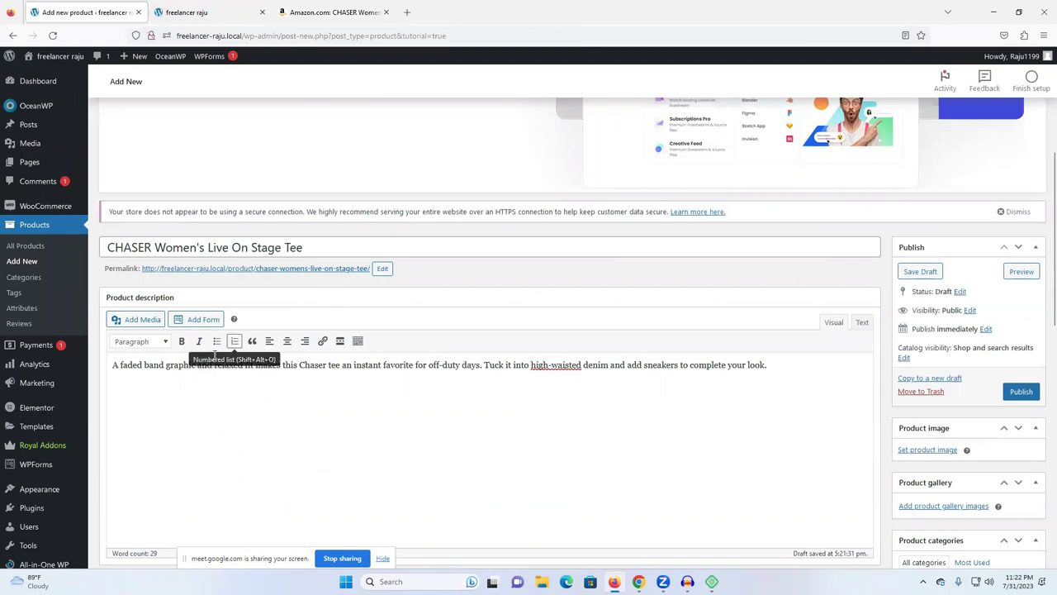
Set the product's regular price to $15 and its sale price to $10.
scroll(393, 359, down, 3)
scroll(437, 403, down, 3)
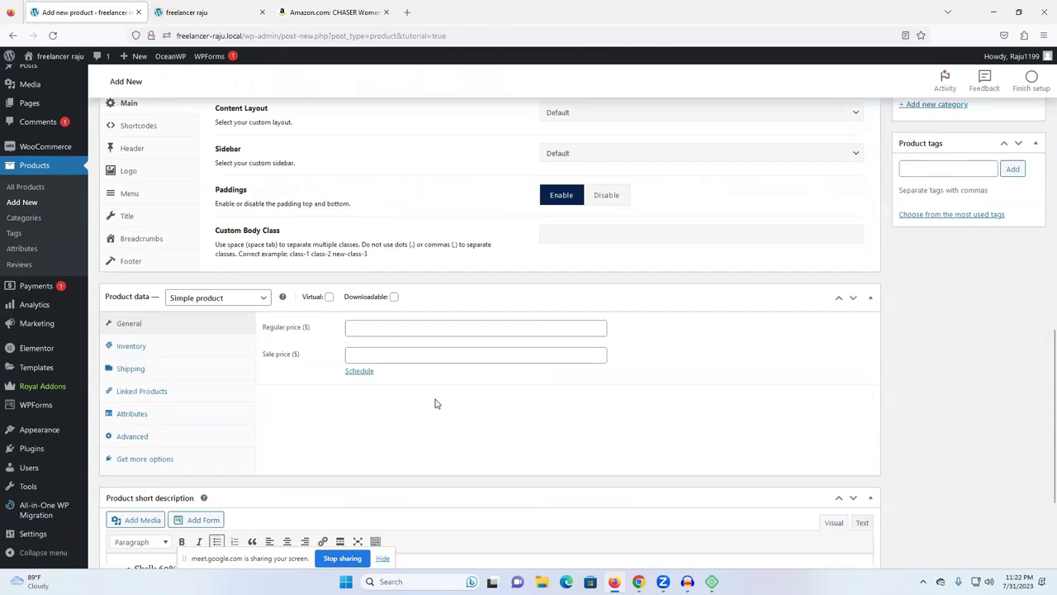
click(372, 327)
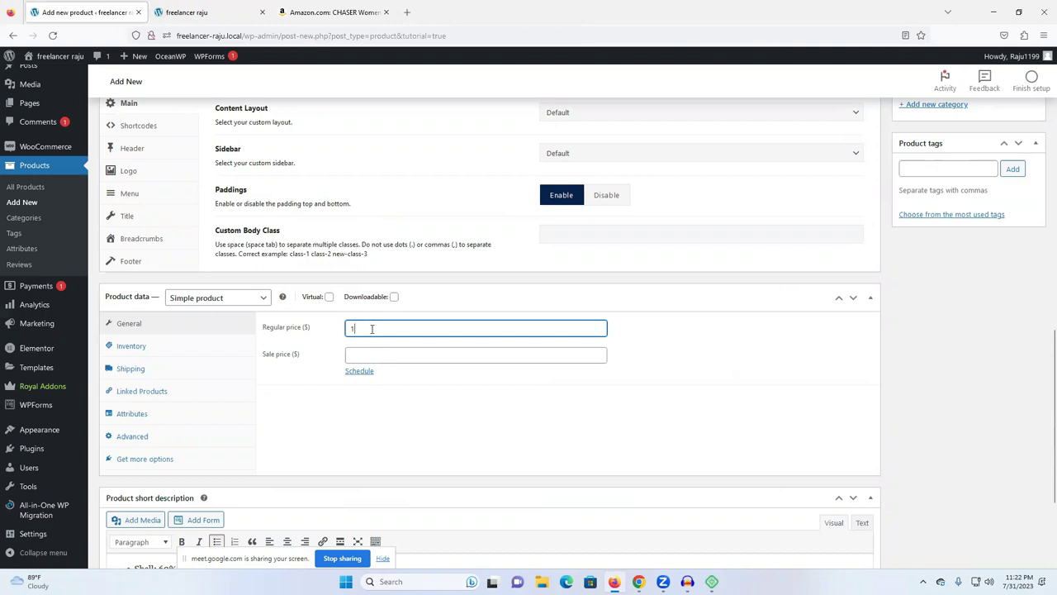
click(358, 352)
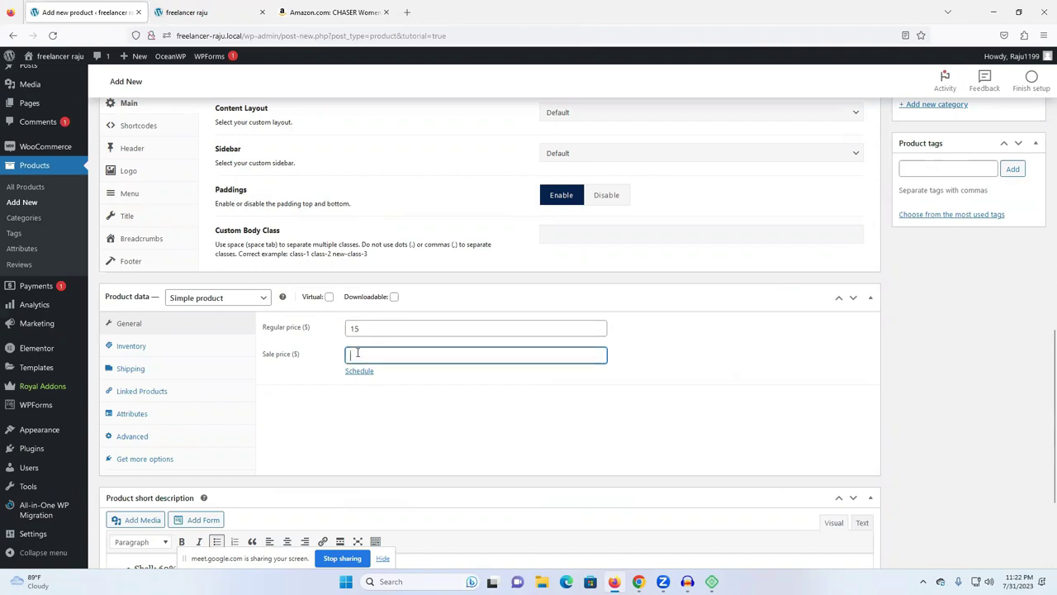
text(10)
click(498, 420)
scroll(498, 388, down, 2)
scroll(498, 377, up, 2)
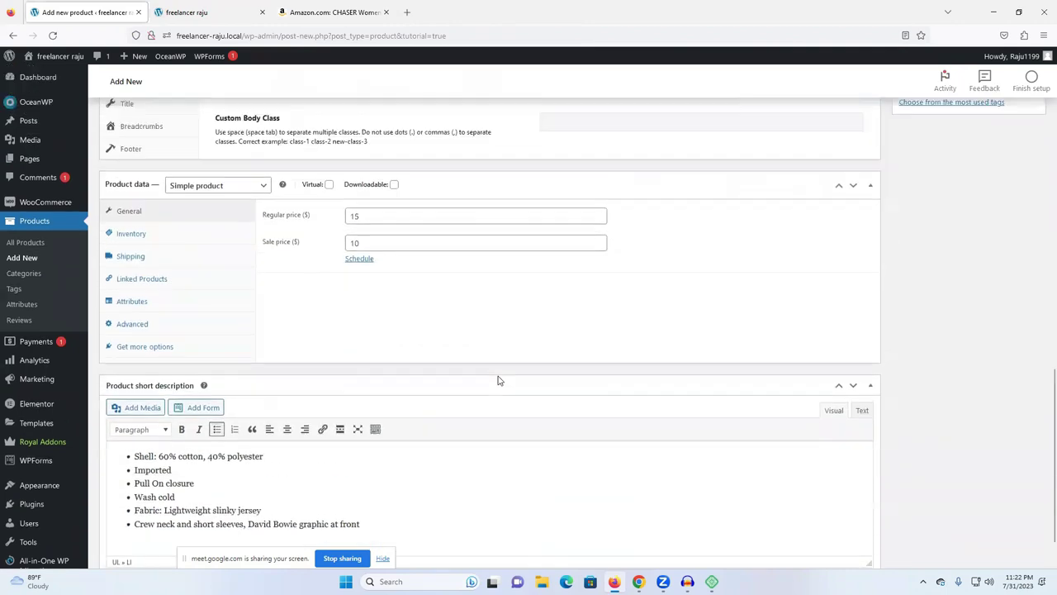
Save the CHASER tee's front-view and back-view photos from its Amazon page to the Downloads folder.
scroll(614, 391, up, 3)
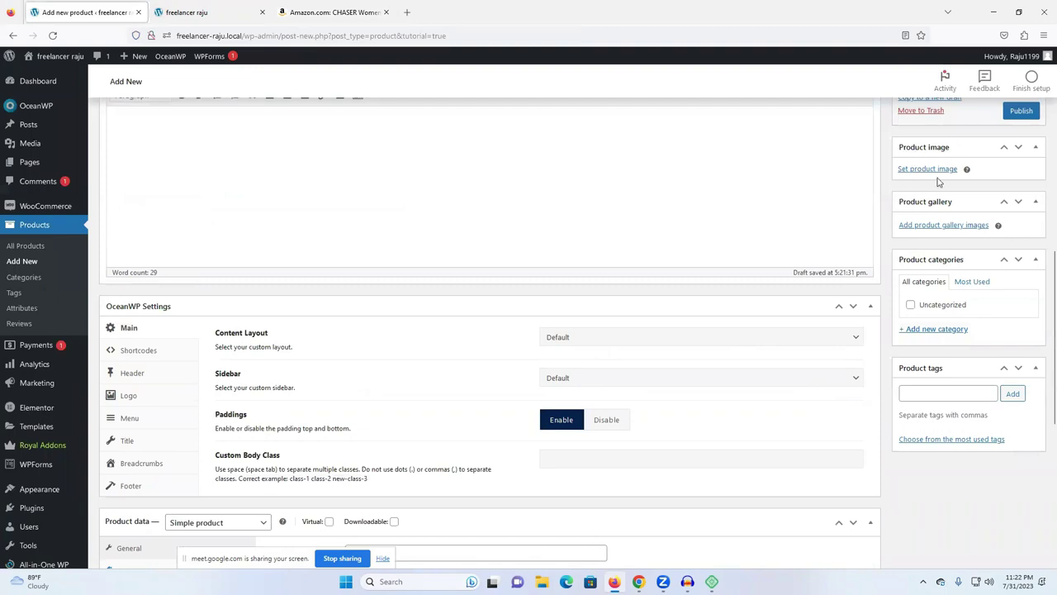
click(245, 7)
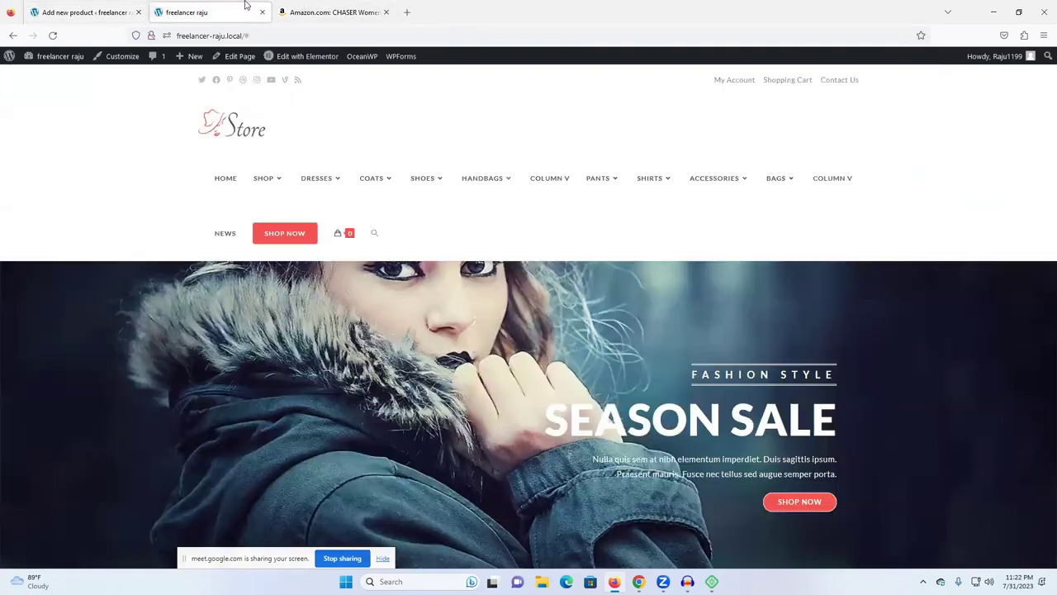
click(337, 9)
scroll(402, 273, up, 6)
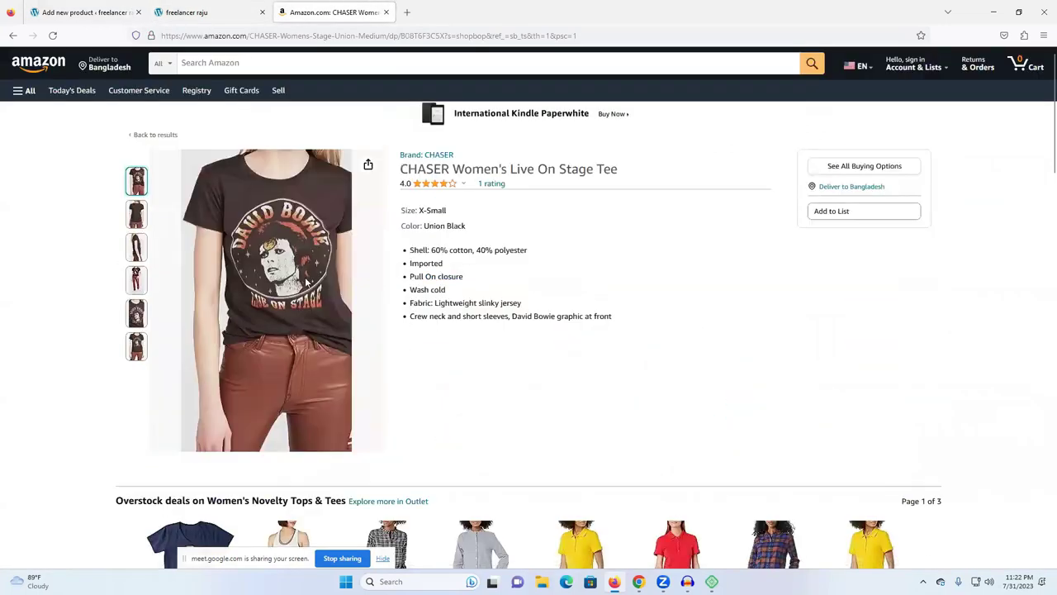
right_click(243, 265)
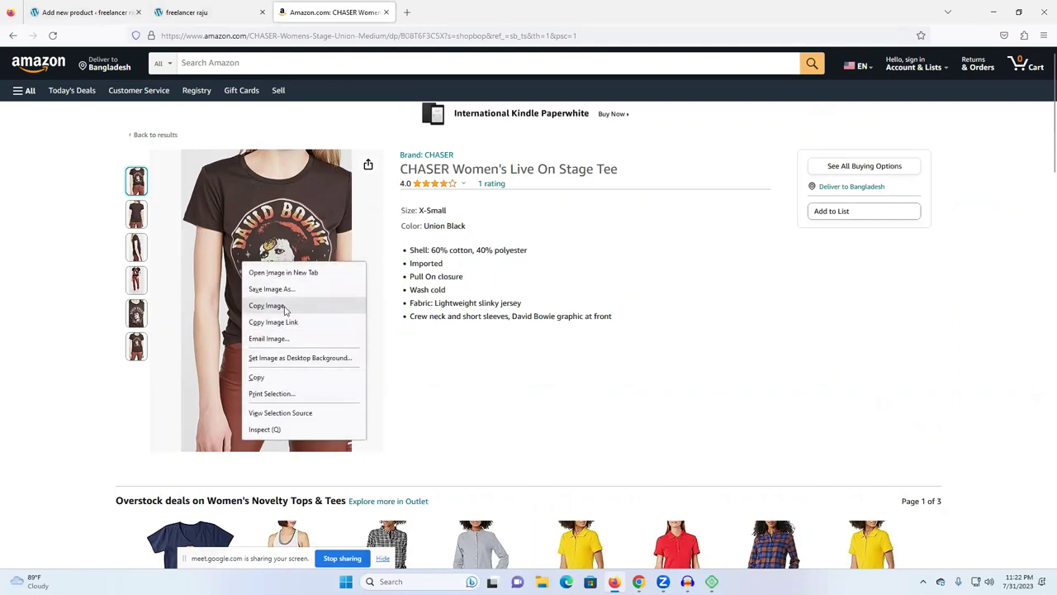
click(299, 290)
click(433, 279)
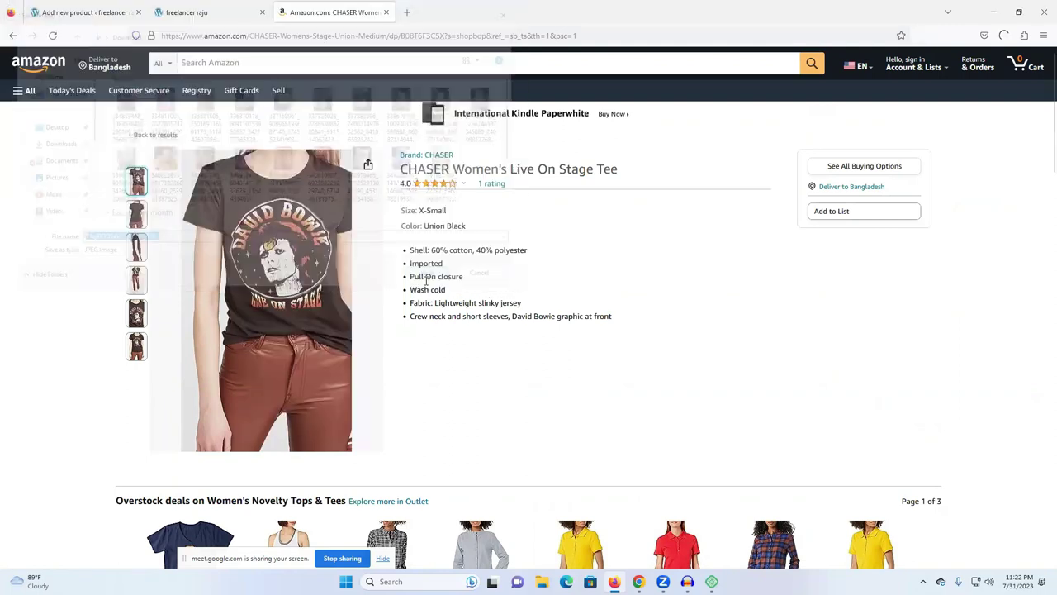
mouse_move(145, 223)
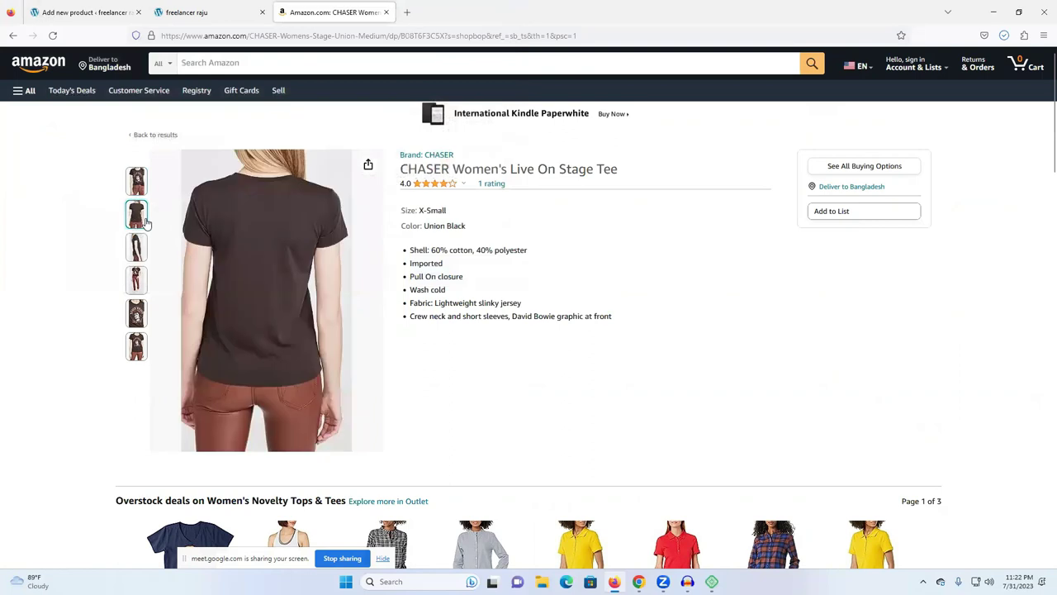
right_click(269, 262)
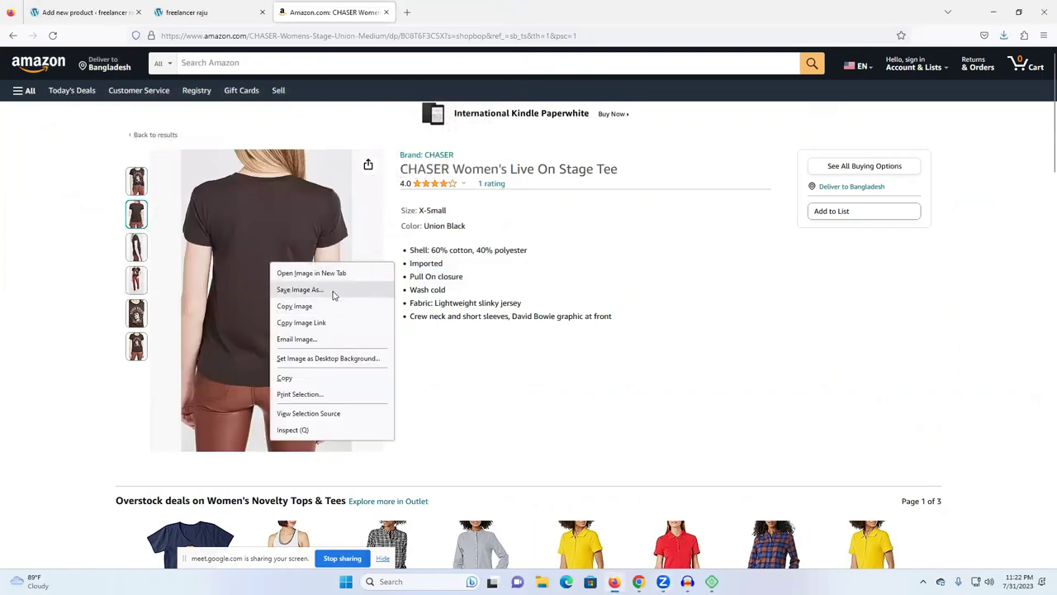
click(334, 294)
click(437, 278)
Save the tee's side-view and full-length outfit photos from Amazon to the Downloads folder.
mouse_move(141, 256)
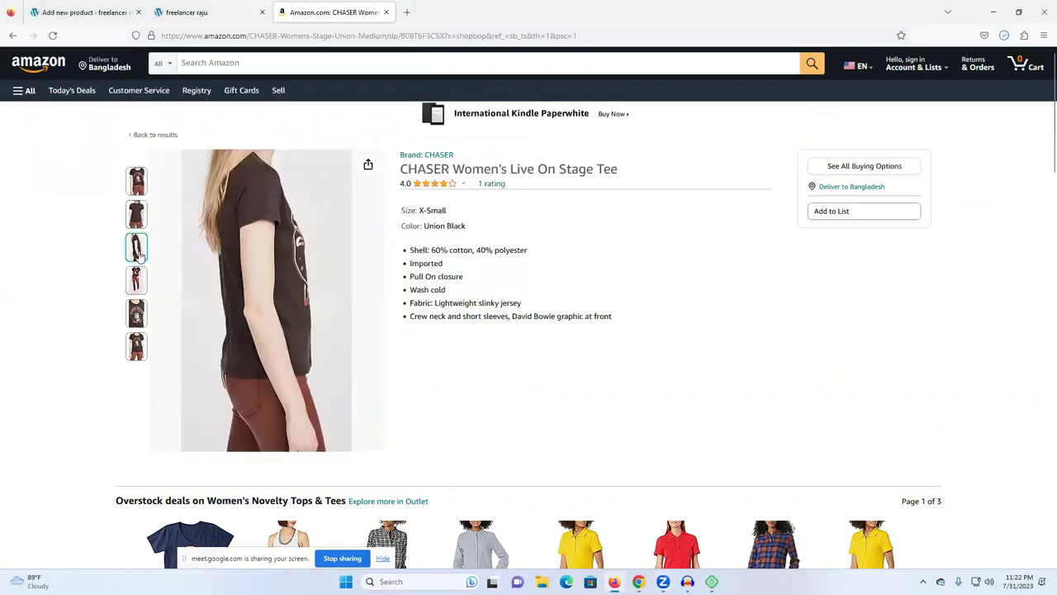
right_click(269, 264)
click(335, 291)
click(428, 274)
mouse_move(141, 285)
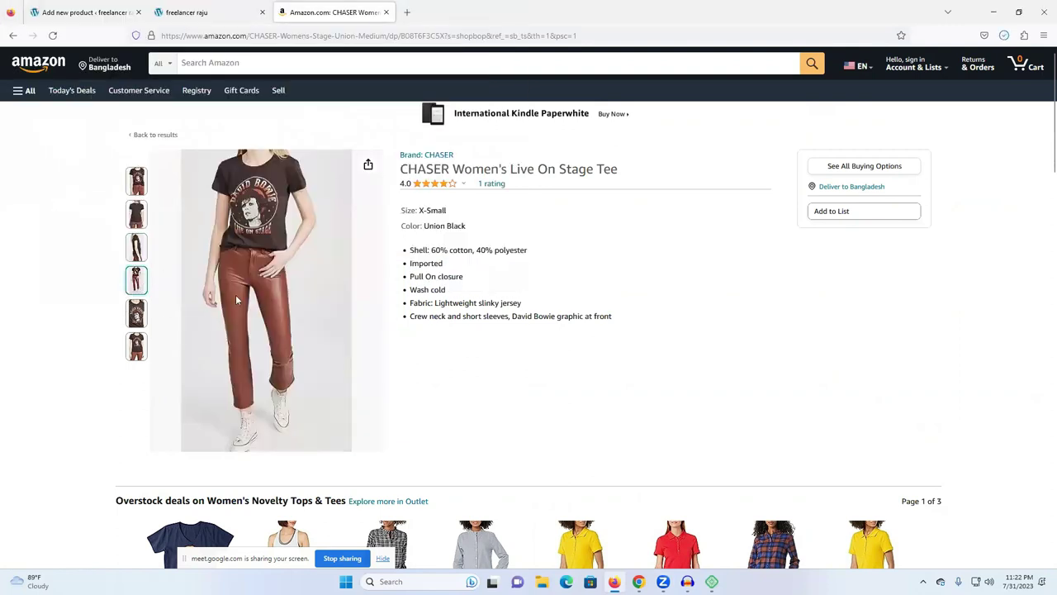
right_click(265, 291)
click(326, 320)
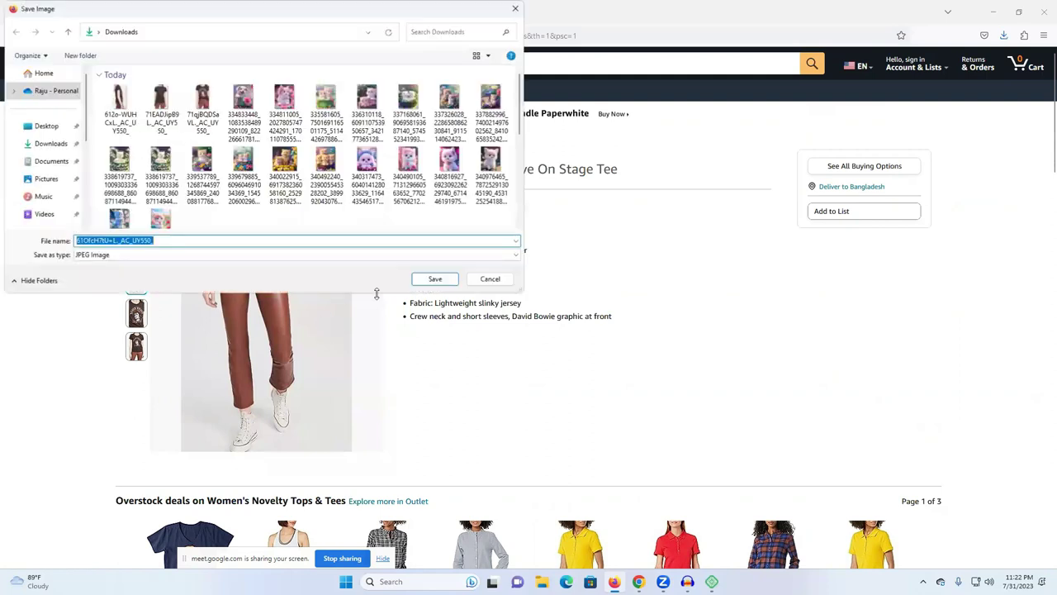
click(431, 283)
Upload the four downloaded tee photos to the WooCommerce product and set the front view as the product image.
click(181, 11)
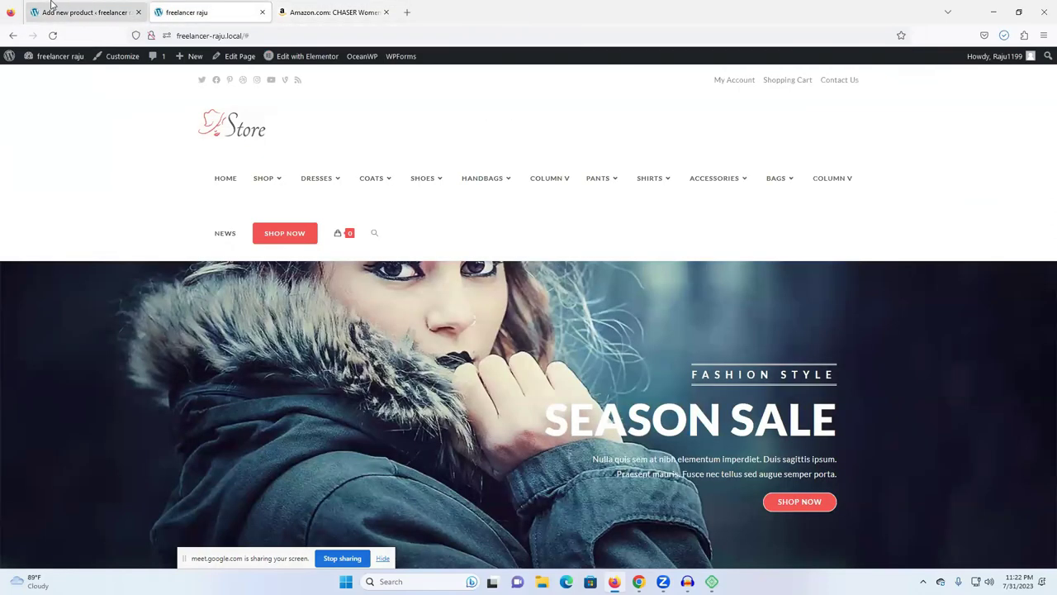
click(83, 11)
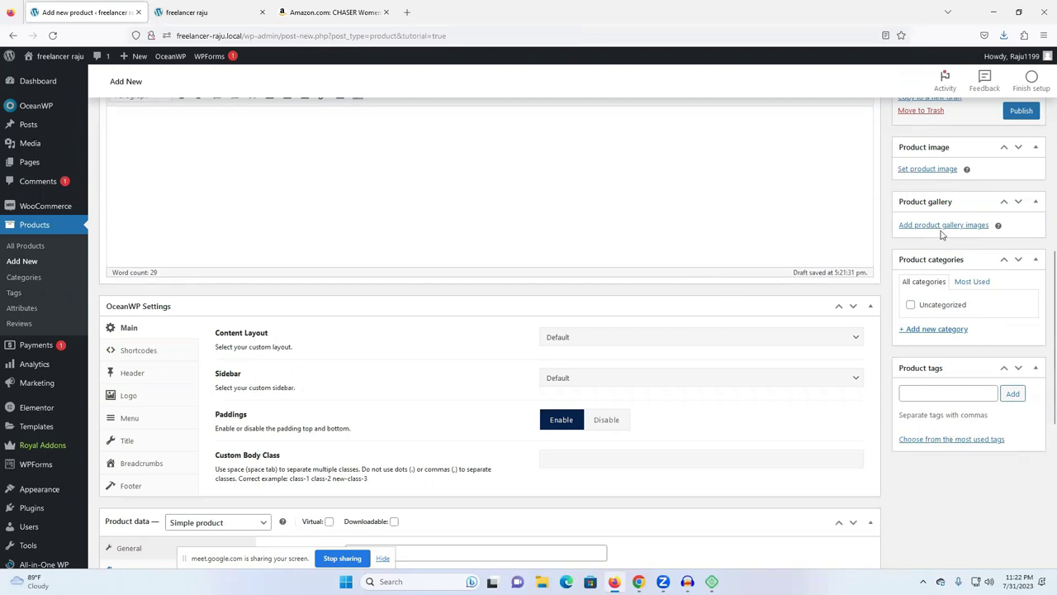
click(915, 171)
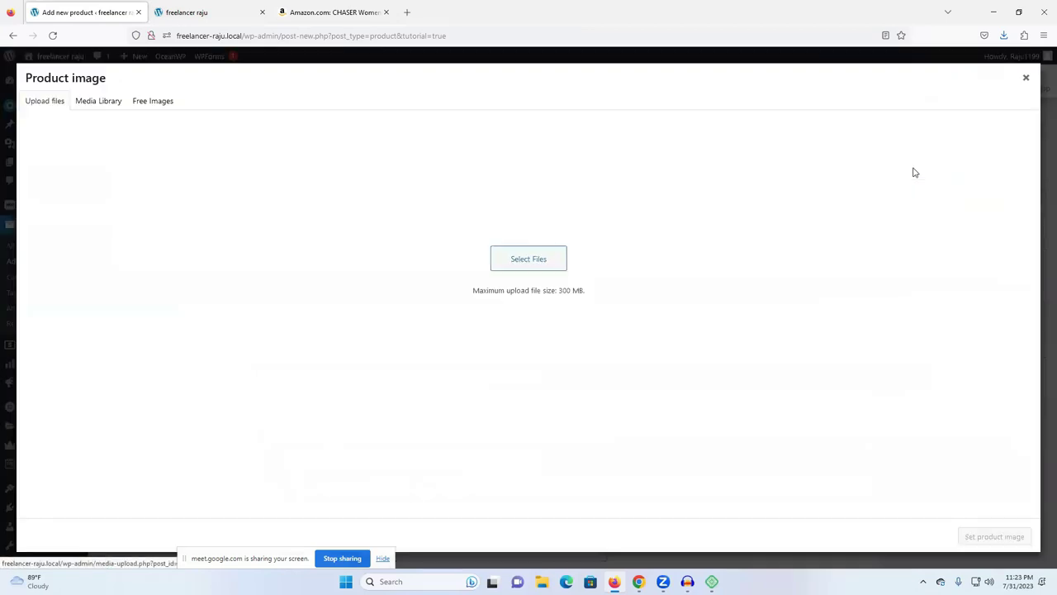
click(531, 294)
drag(80, 106, 244, 111)
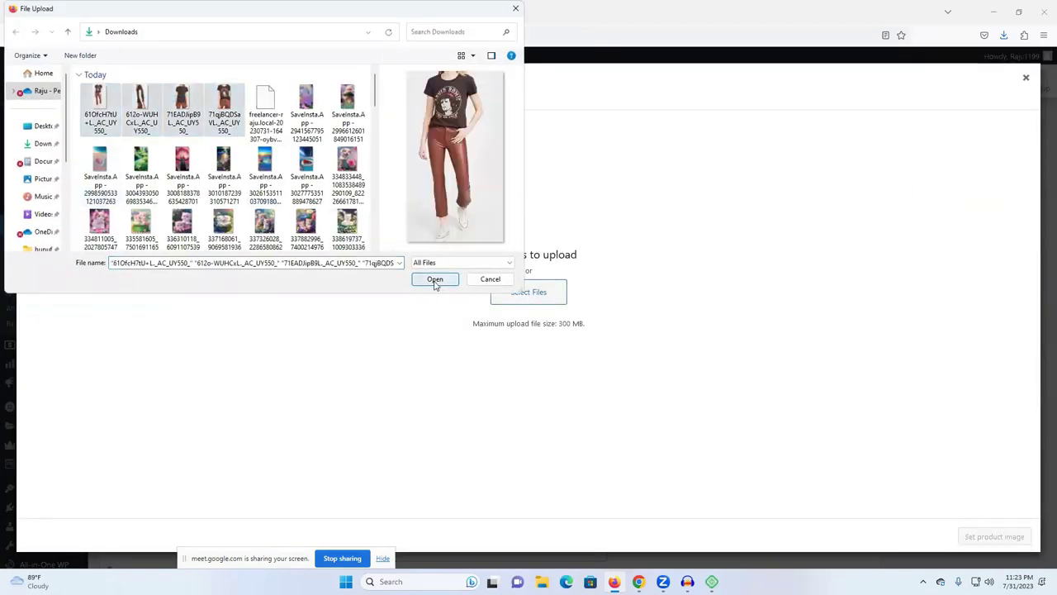
click(434, 279)
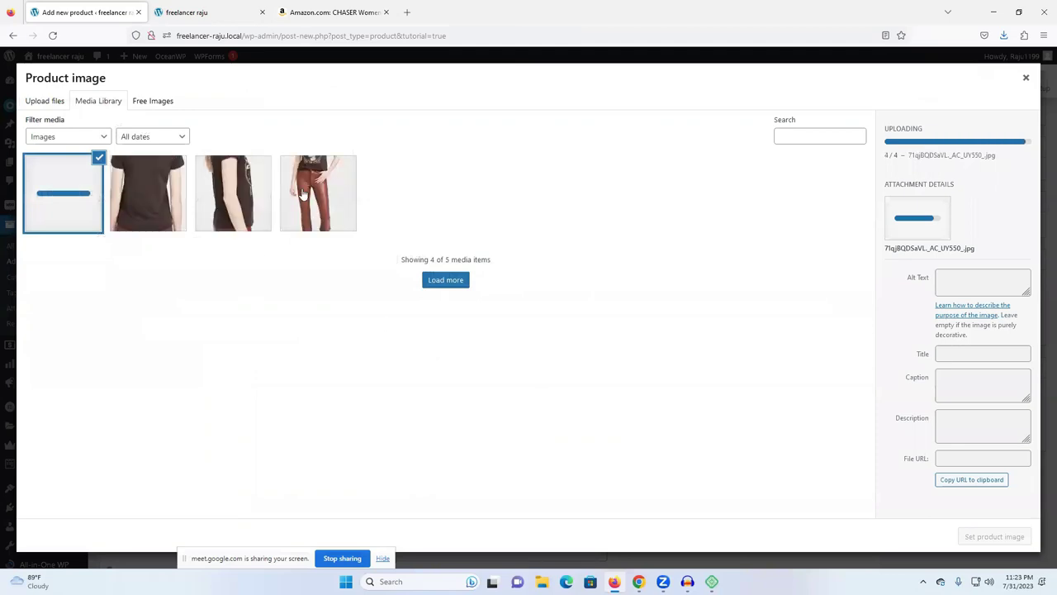
click(995, 536)
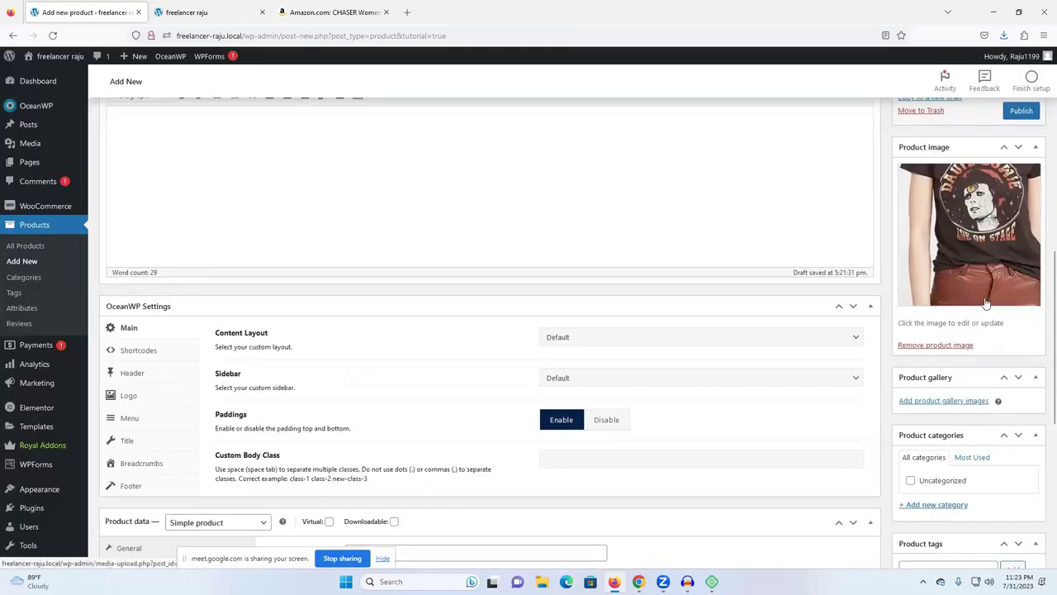
Add the tee's back-view and side-view photos to the product gallery from the media library.
click(943, 401)
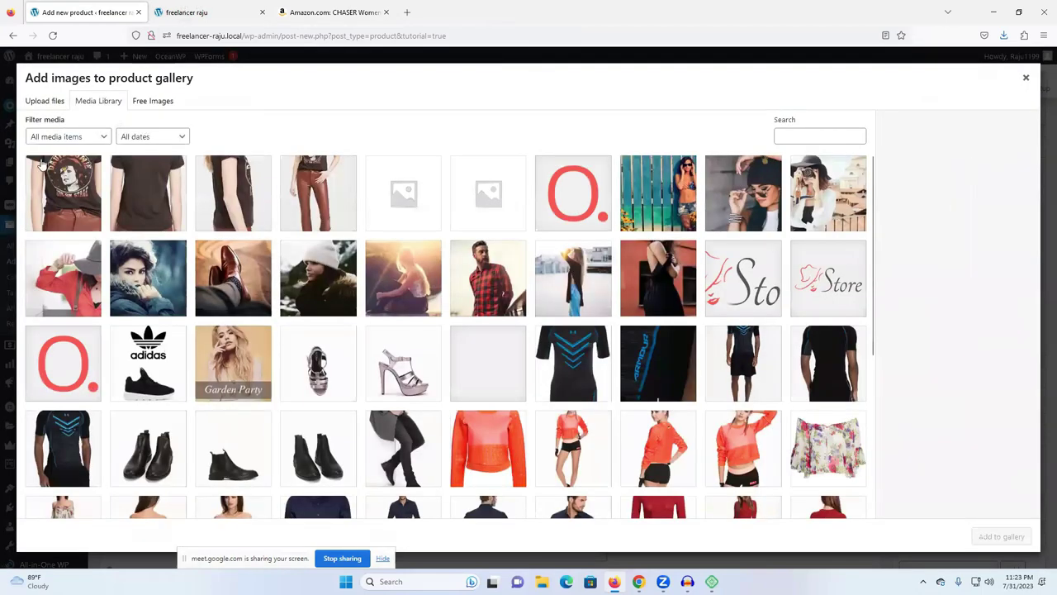
click(60, 177)
click(150, 188)
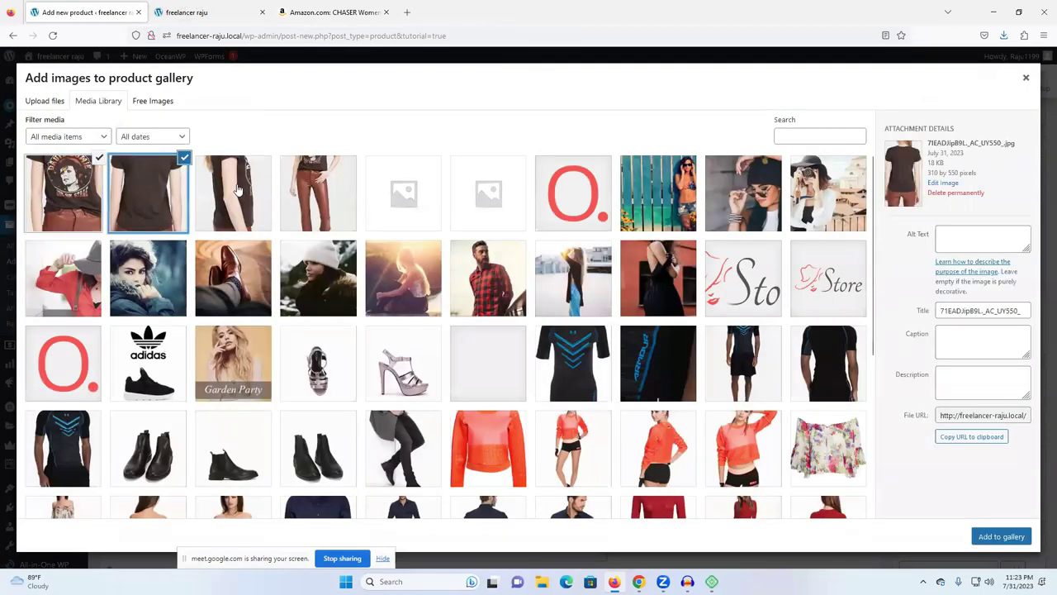
click(237, 190)
click(178, 196)
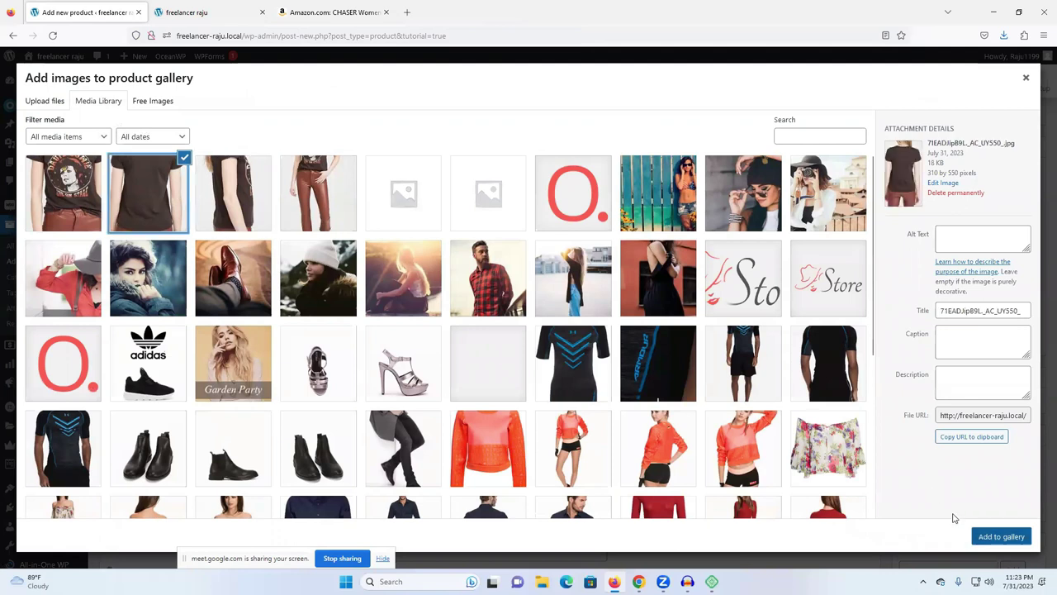
click(1000, 536)
click(942, 450)
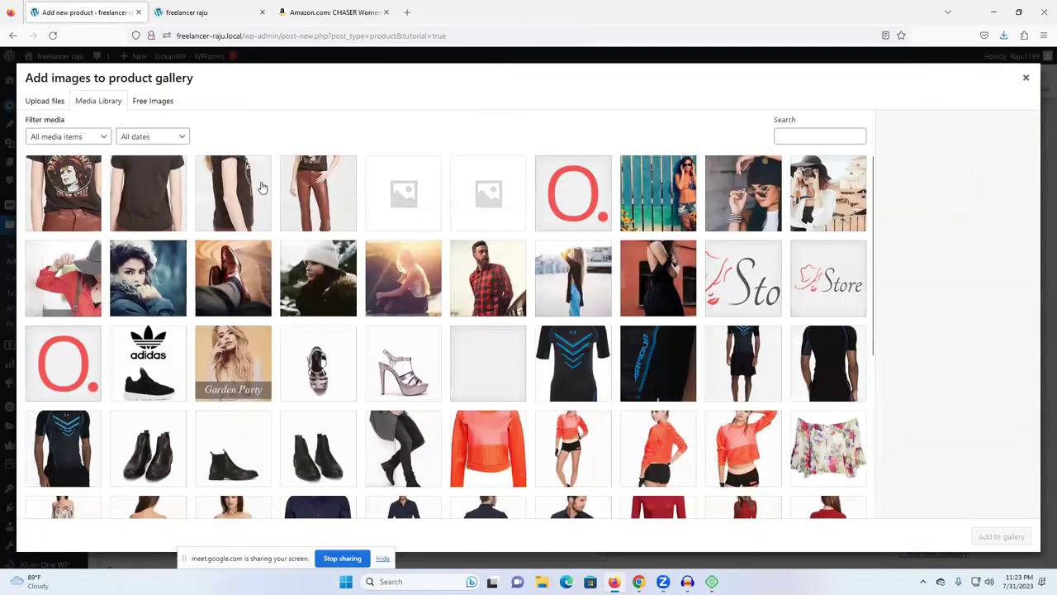
key(Return)
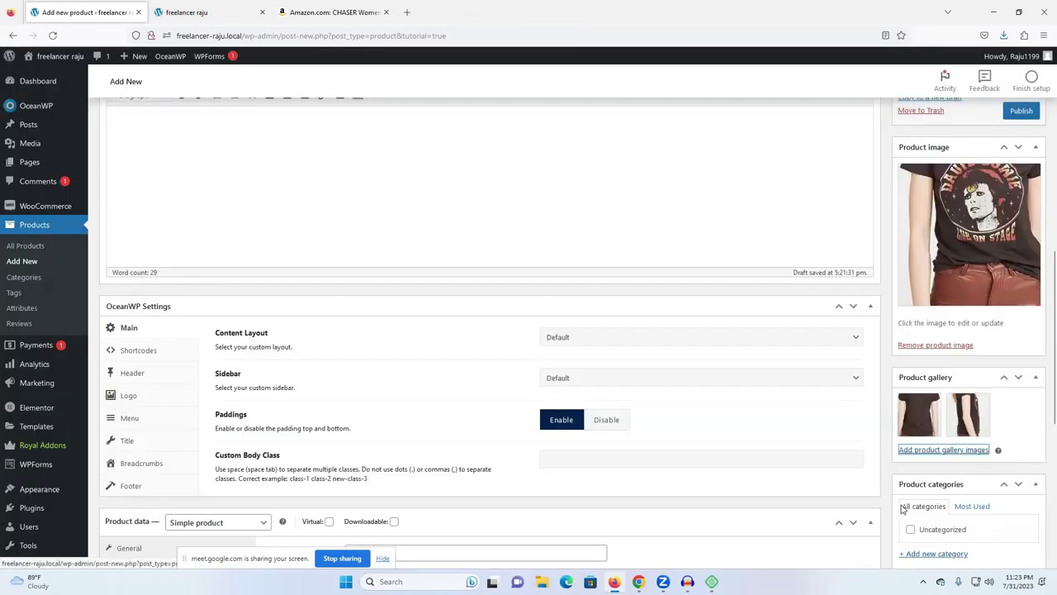
Add the full-length outfit photo to the product gallery, followed by the back-view photo a second time.
click(935, 450)
click(327, 198)
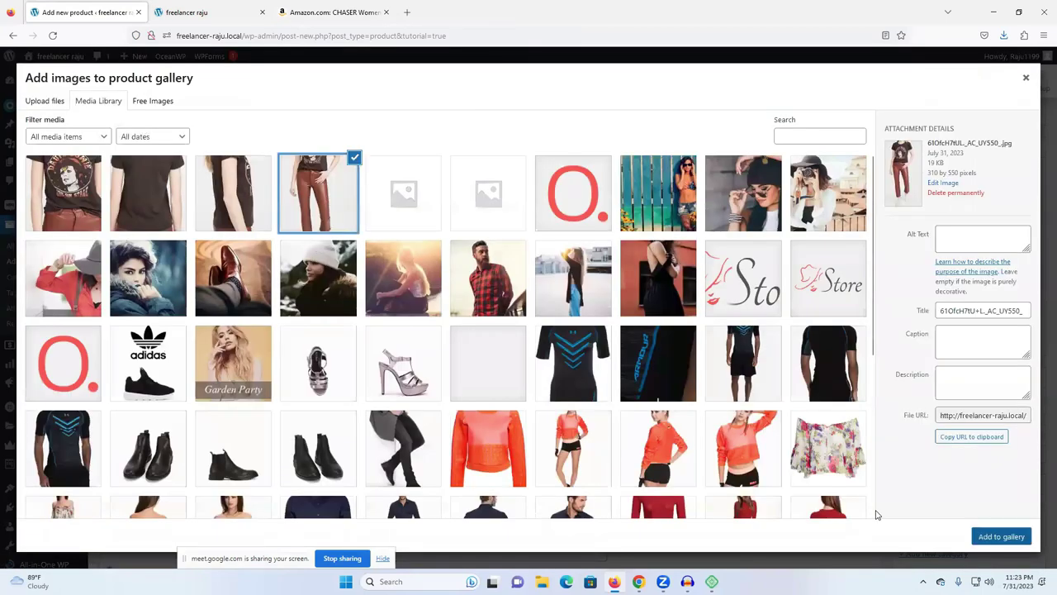
key(Return)
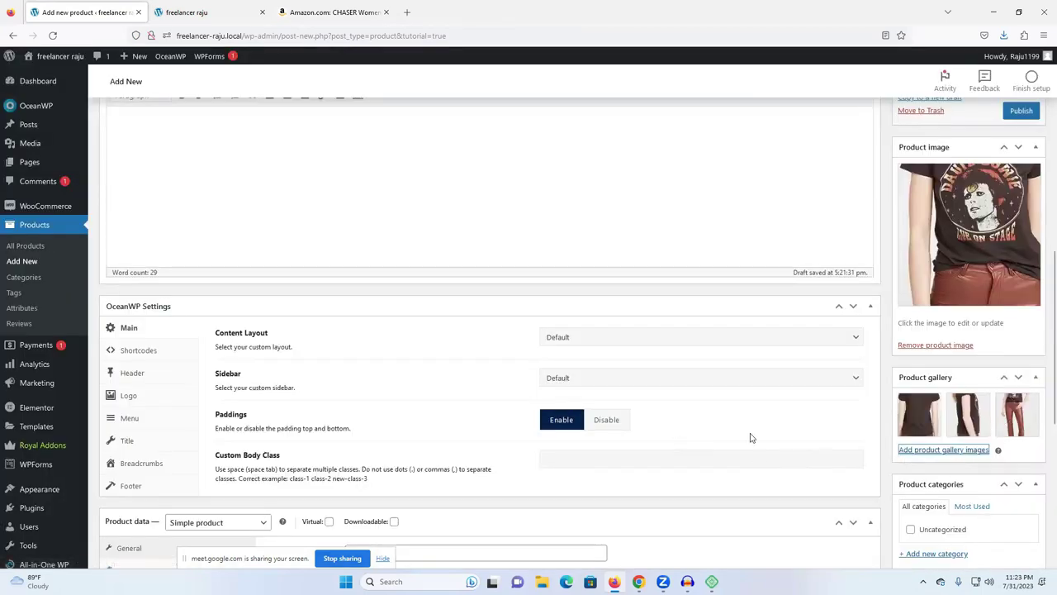
click(947, 451)
click(161, 208)
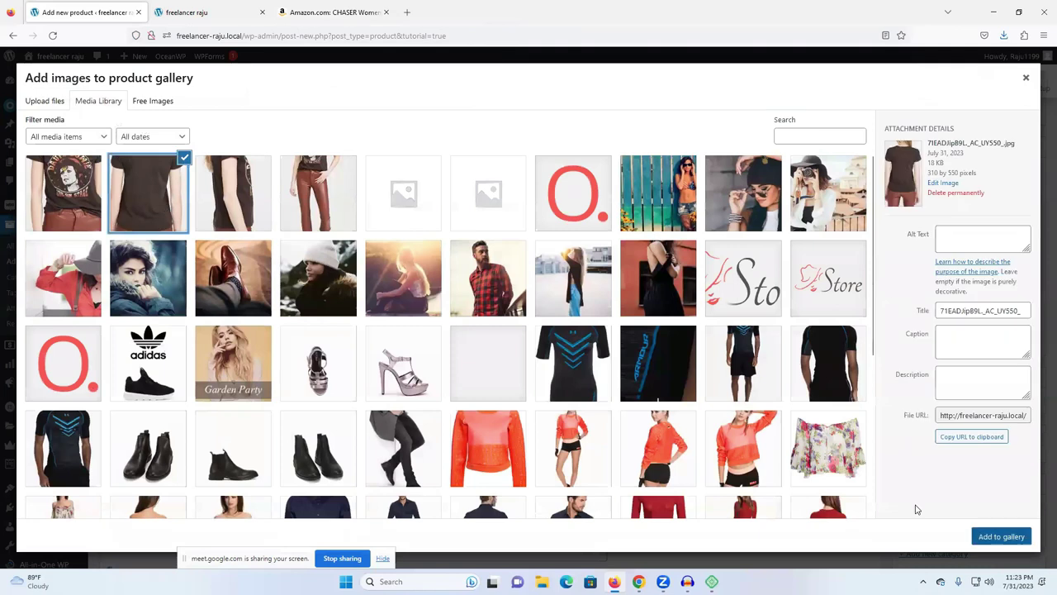
key(Return)
scroll(965, 410, up, 3)
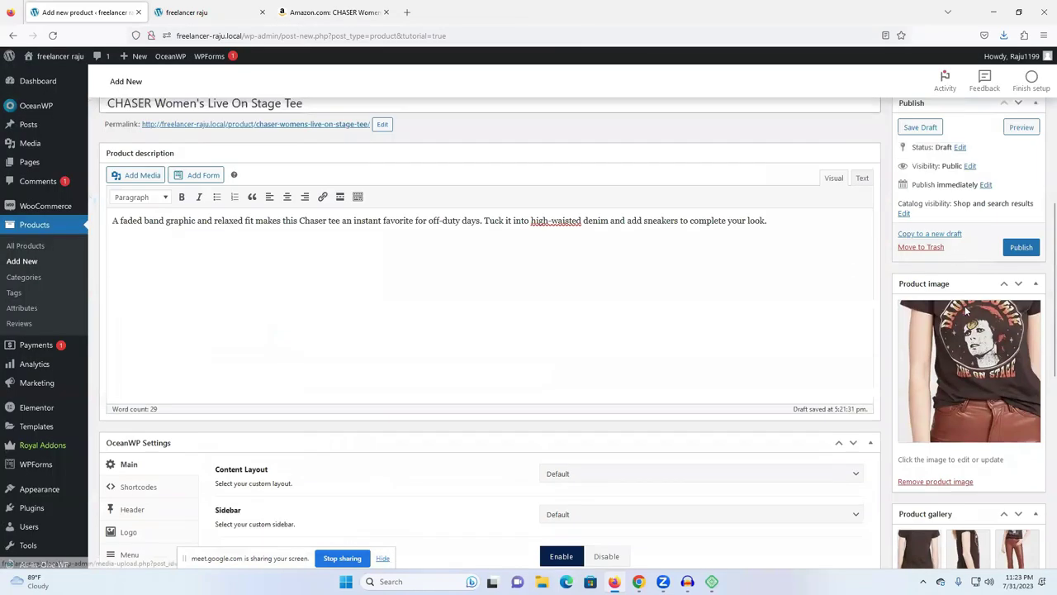
scroll(956, 321, down, 3)
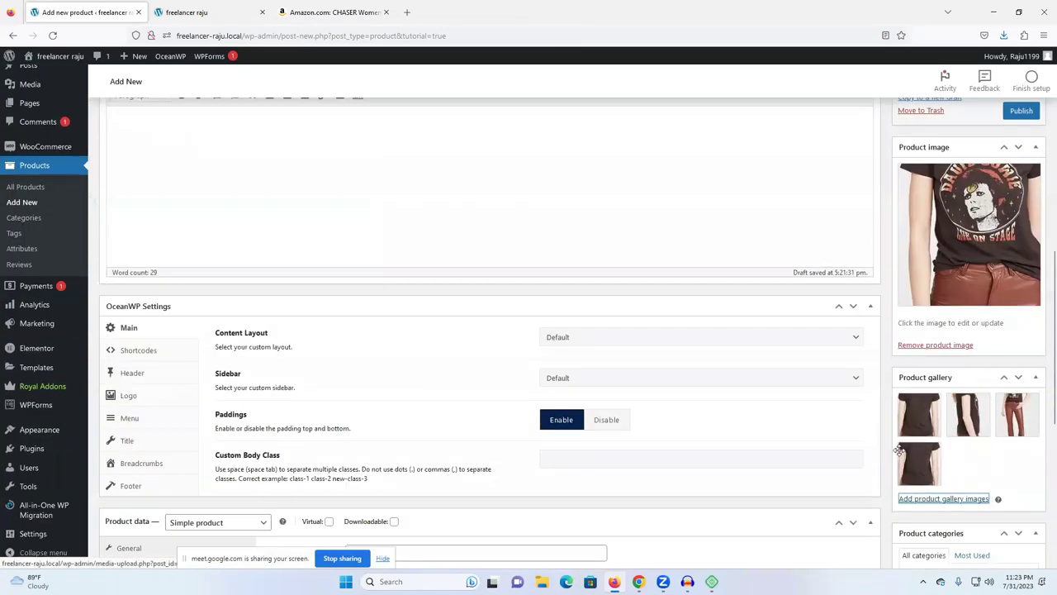
Open the new product category form and check the available parent categories.
scroll(1016, 400, down, 3)
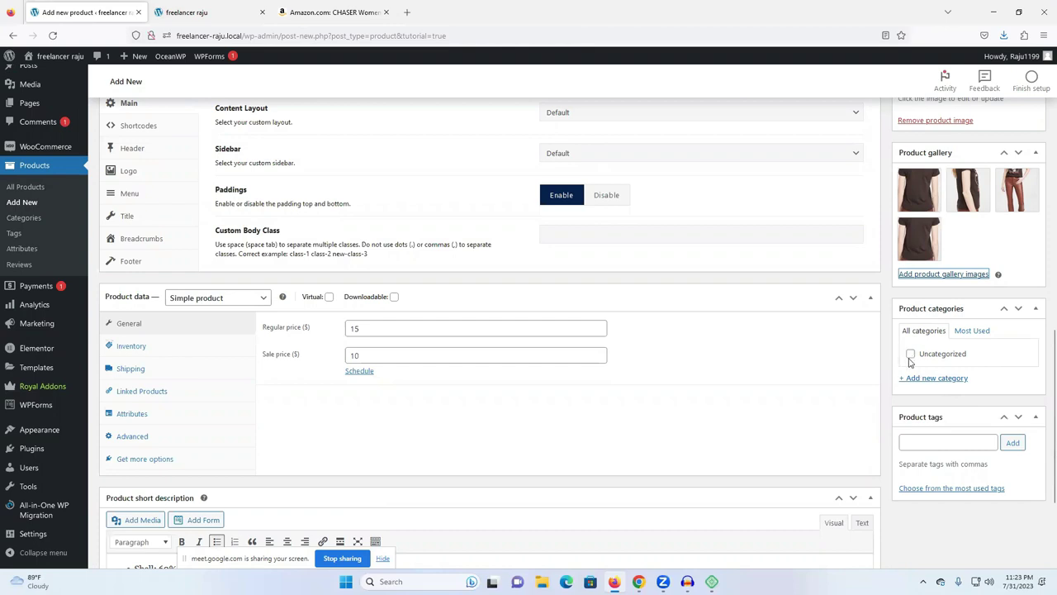
click(918, 380)
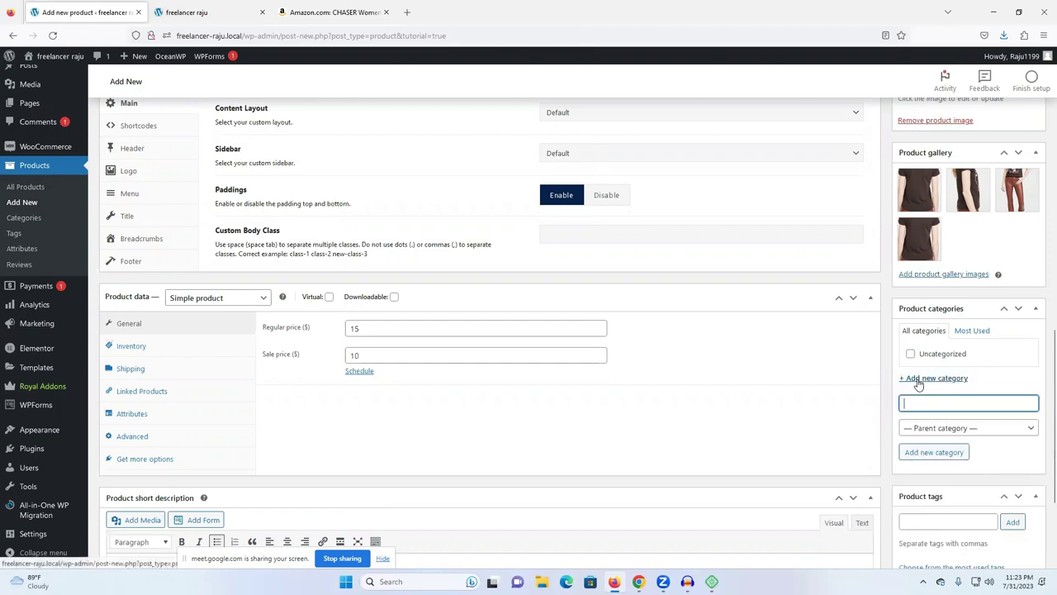
click(931, 425)
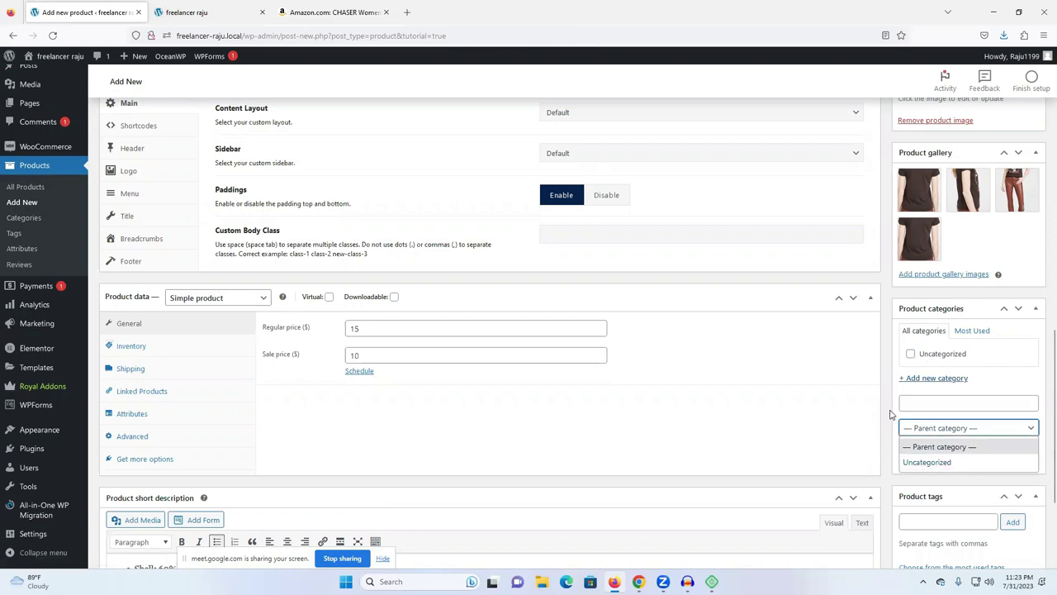
click(851, 382)
scroll(956, 434, down, 1)
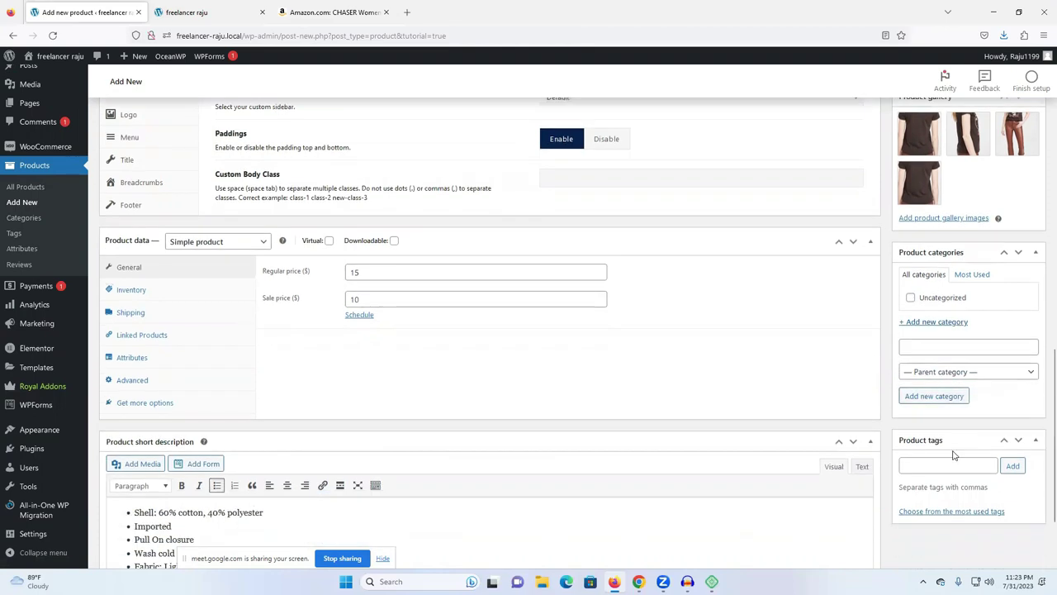
Copy the Amazon title "CHASER Women's Live On Stage Tee" and add it as a product tag.
click(922, 461)
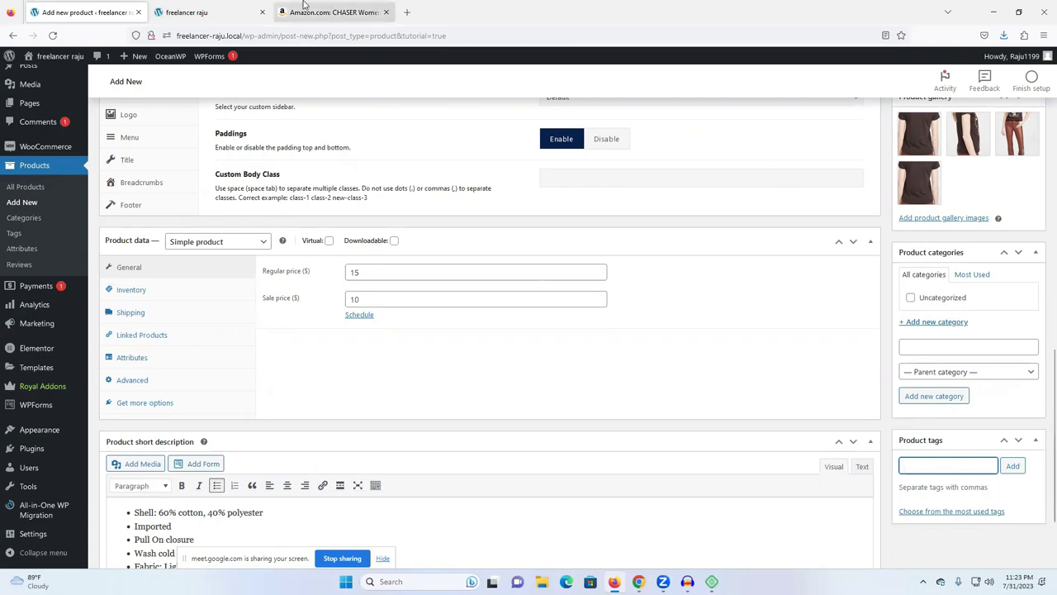
click(340, 18)
double_click(404, 169)
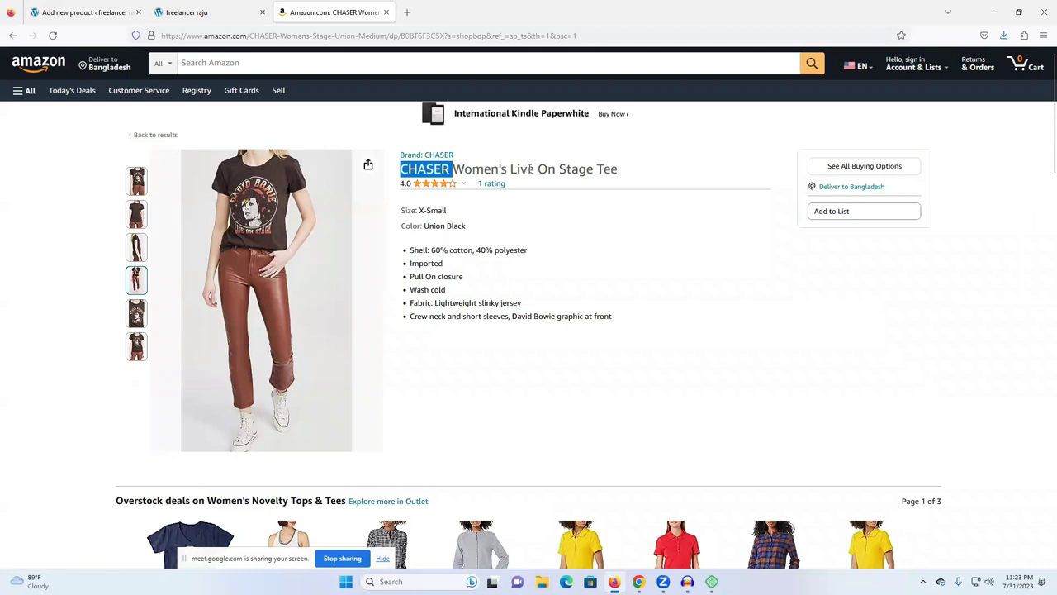
triple_click(540, 169)
key(ctrl+c)
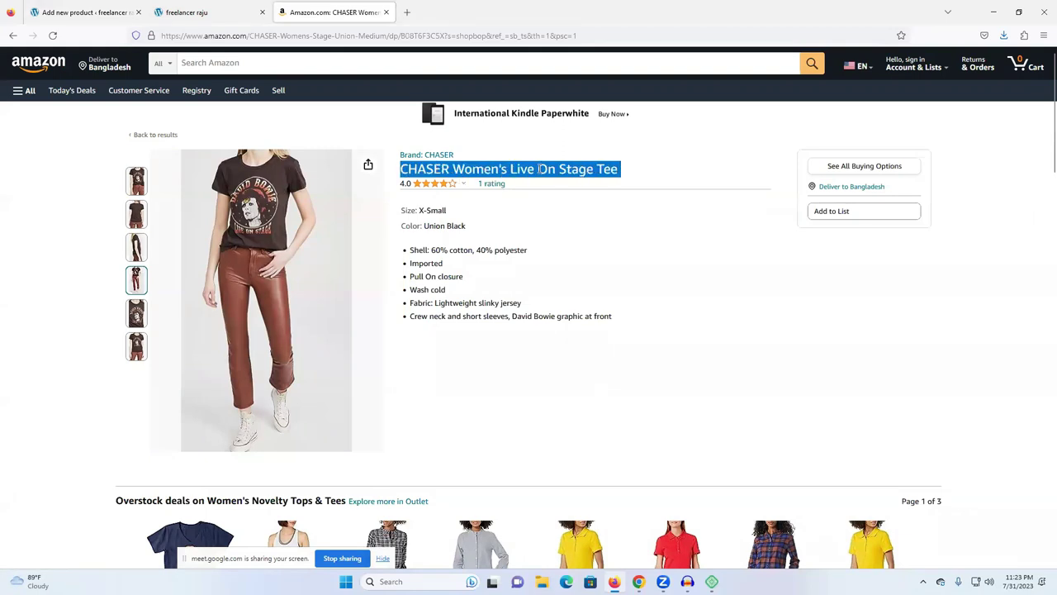
click(170, 8)
click(87, 12)
click(947, 466)
key(ctrl+v)
key(Return)
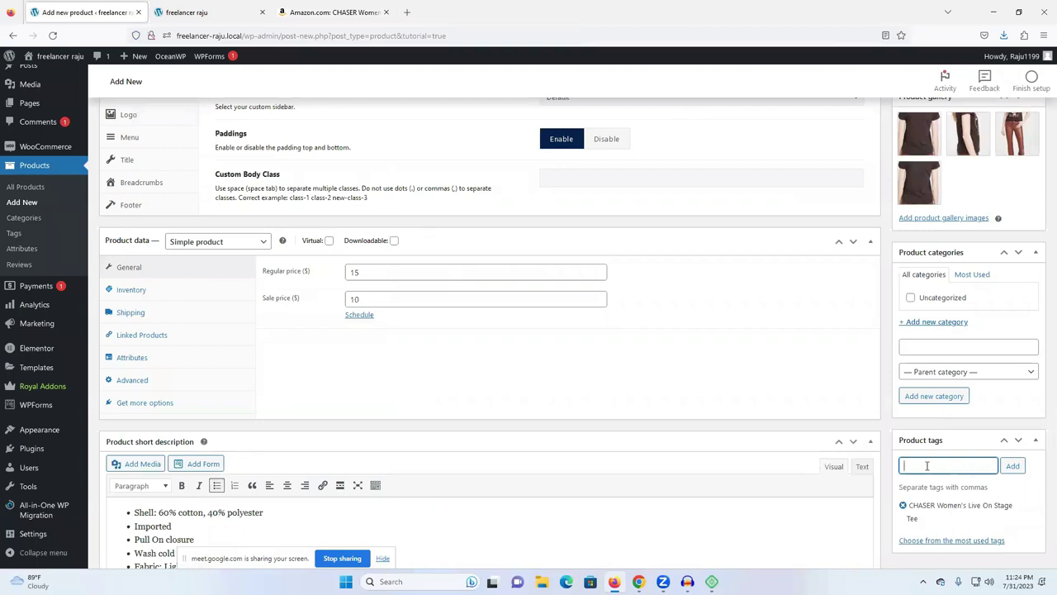
scroll(929, 487, down, 1)
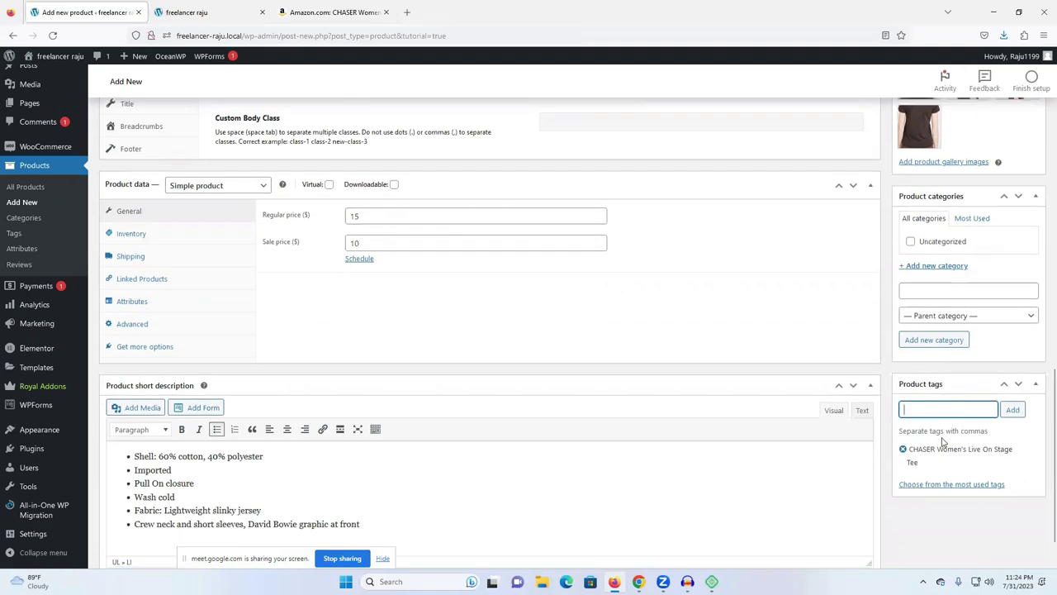
Publish the CHASER Women's Live On Stage Tee product.
scroll(736, 356, up, 9)
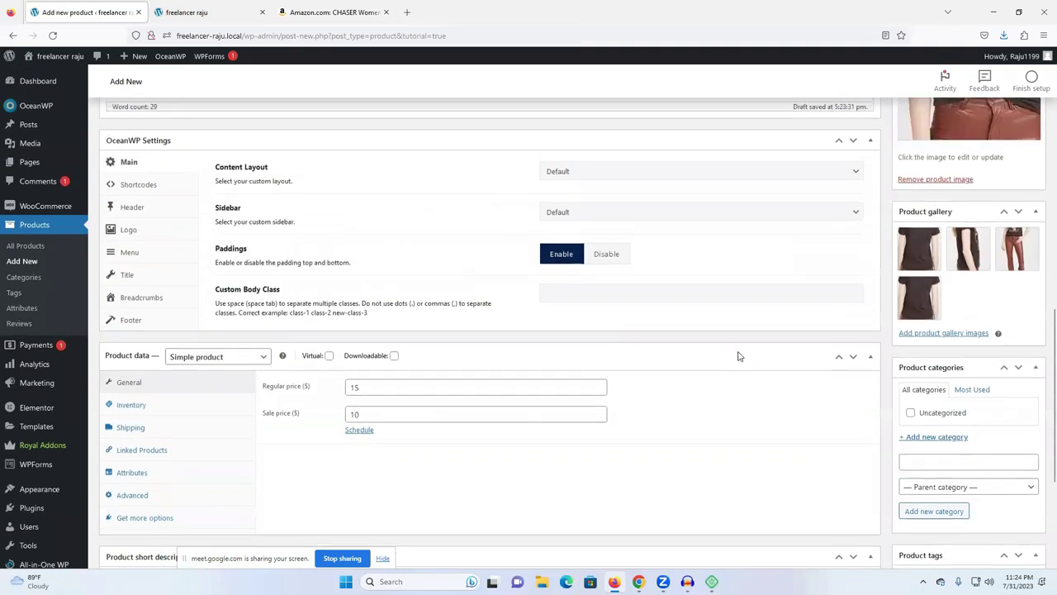
scroll(945, 207, up, 4)
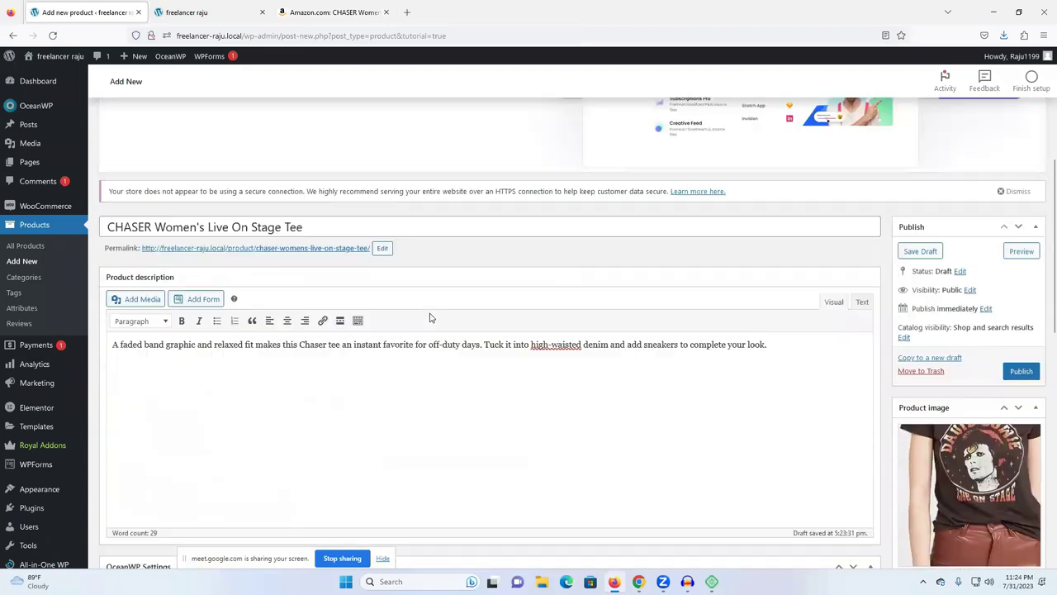
scroll(1035, 351, down, 2)
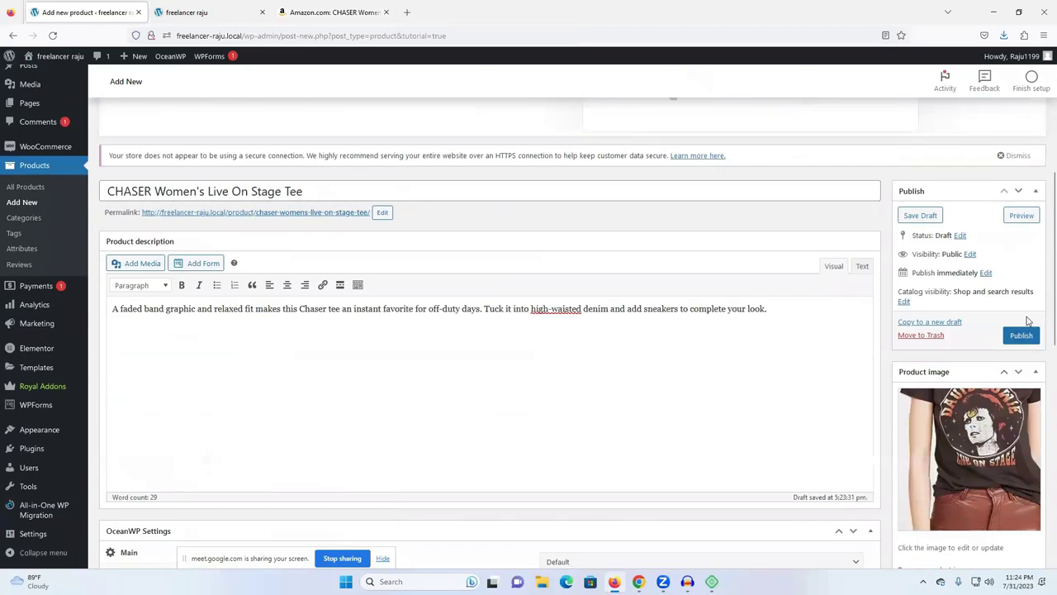
click(1025, 336)
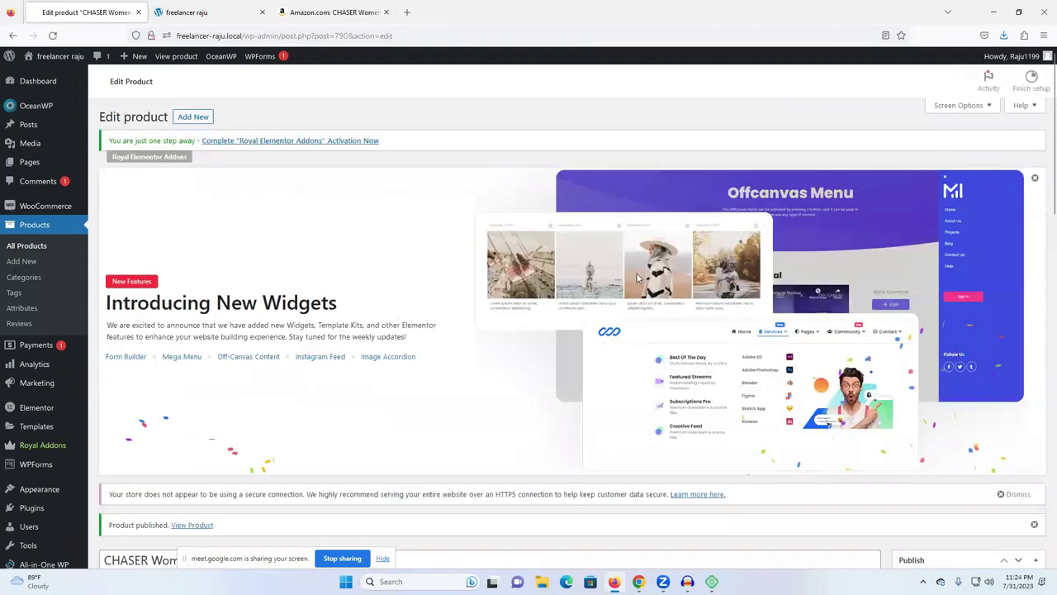
Open the published tee's product page from its permalink in a new browser tab.
scroll(240, 331, down, 3)
right_click(219, 383)
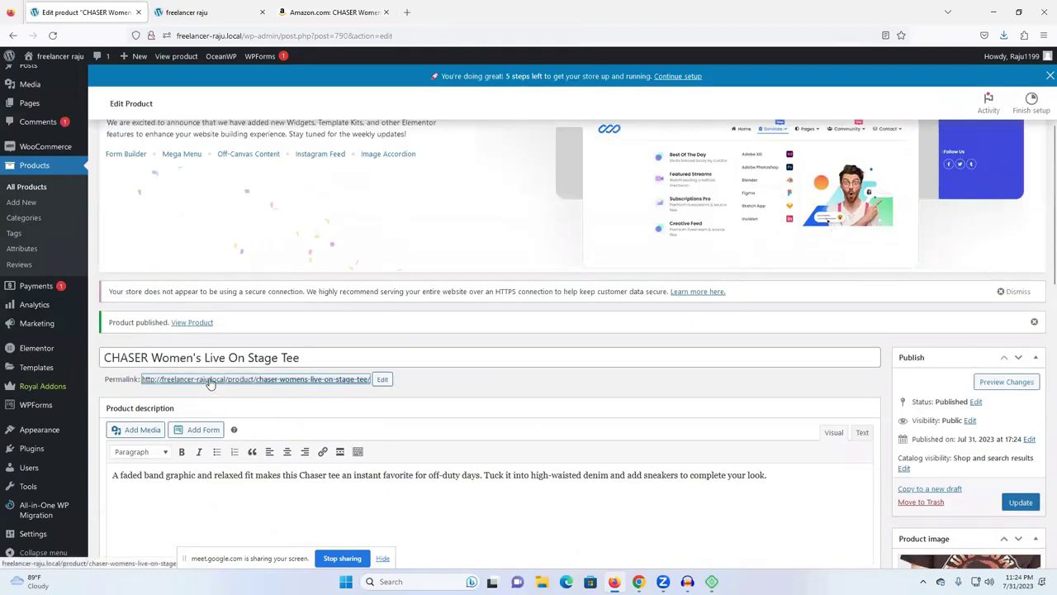
click(239, 390)
click(229, 8)
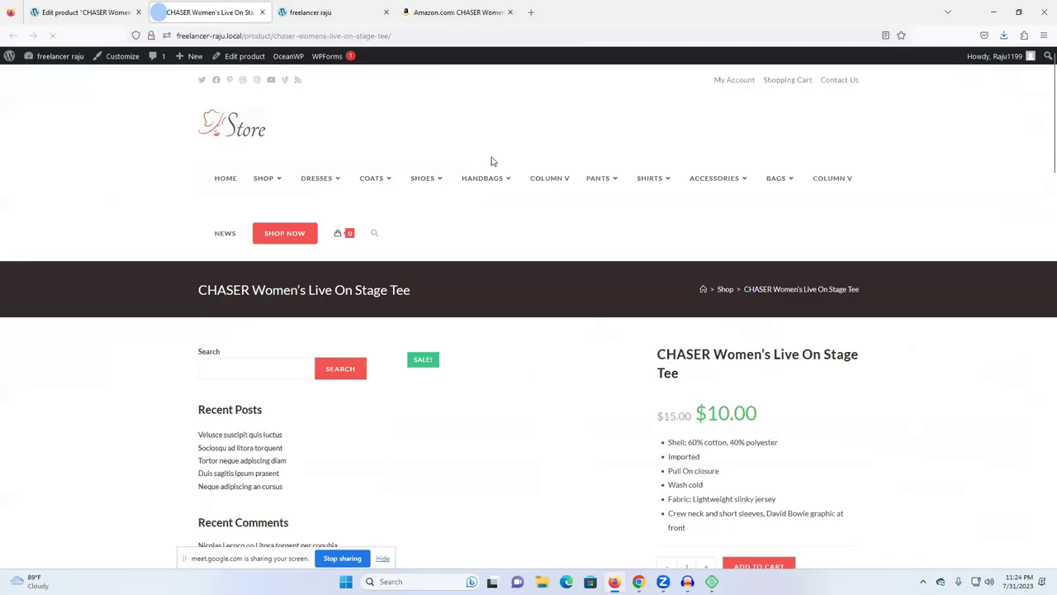
Examine the tee's product page, including its title, prices, feature list, photos, sidebar and description.
scroll(965, 253, down, 3)
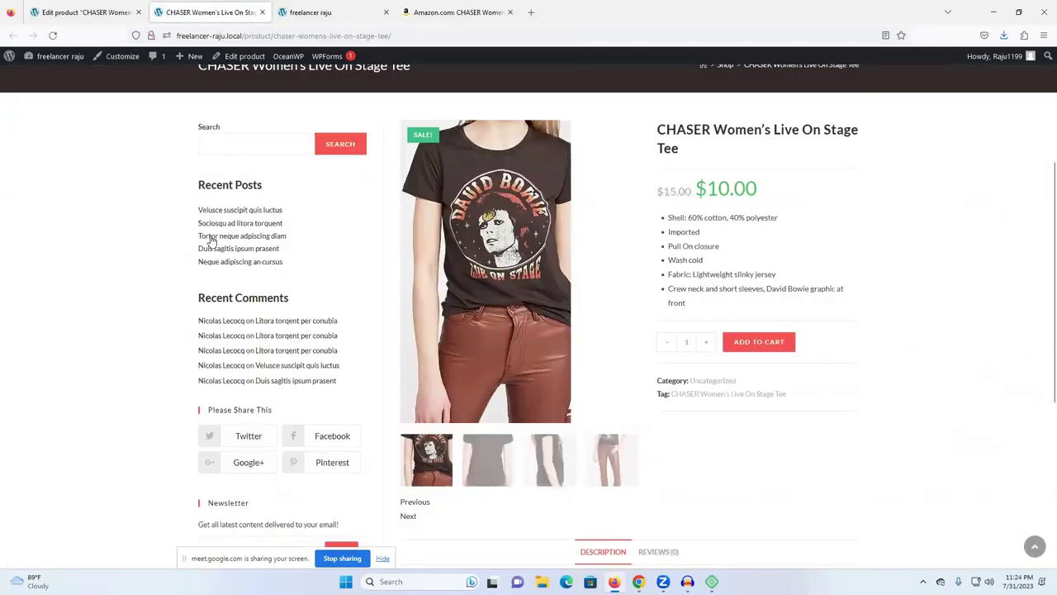
key(ctrl+a)
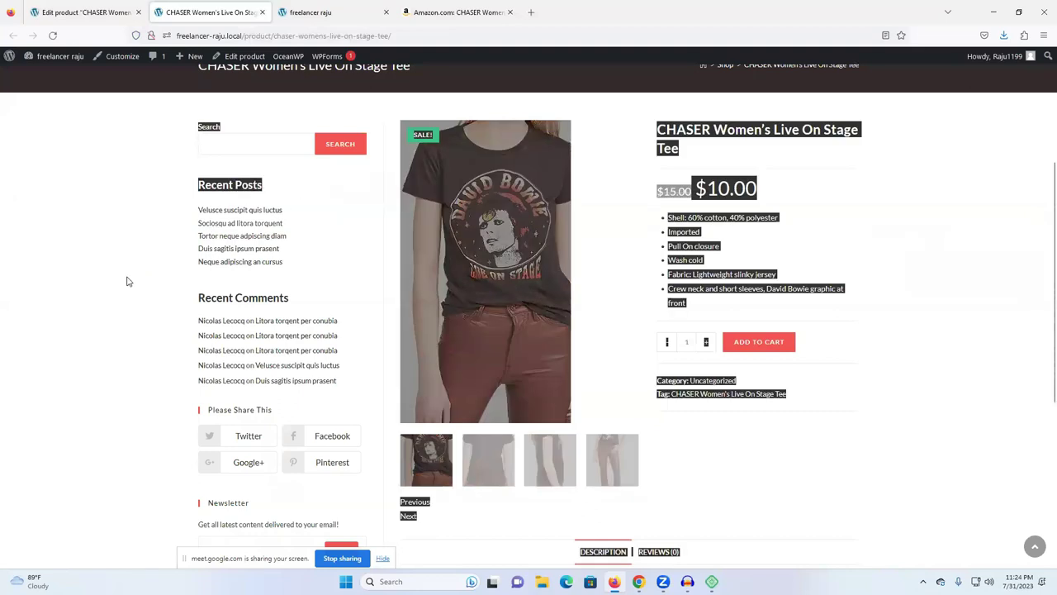
click(126, 281)
double_click(262, 298)
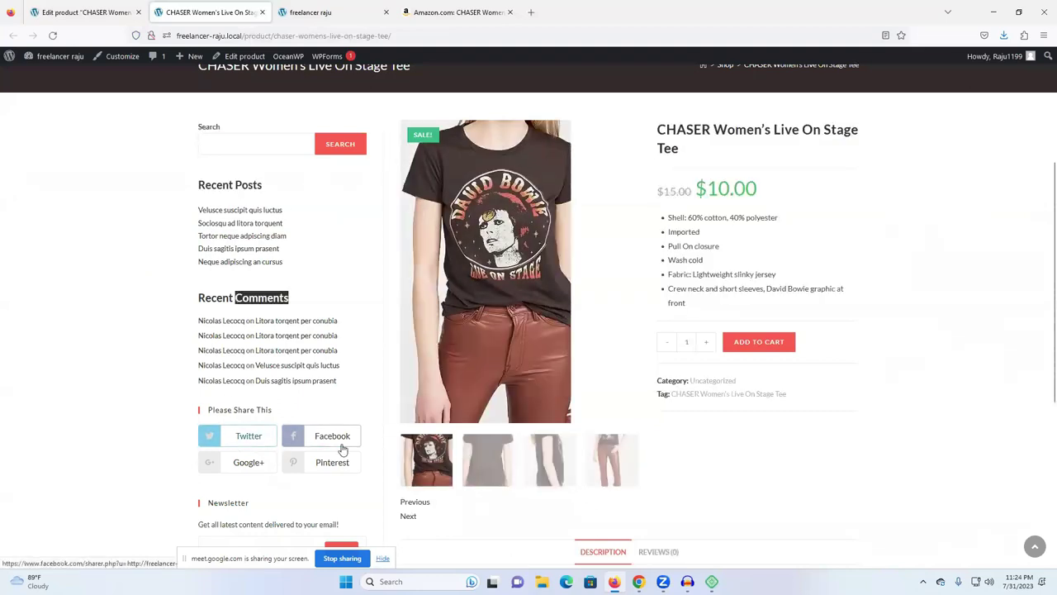
scroll(821, 350, down, 3)
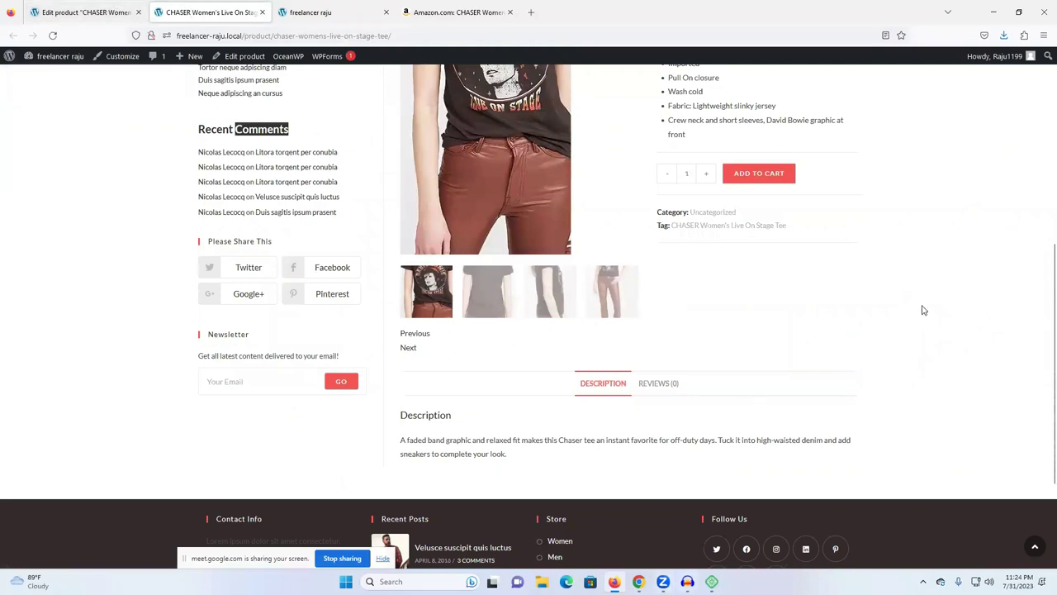
scroll(927, 312, up, 1)
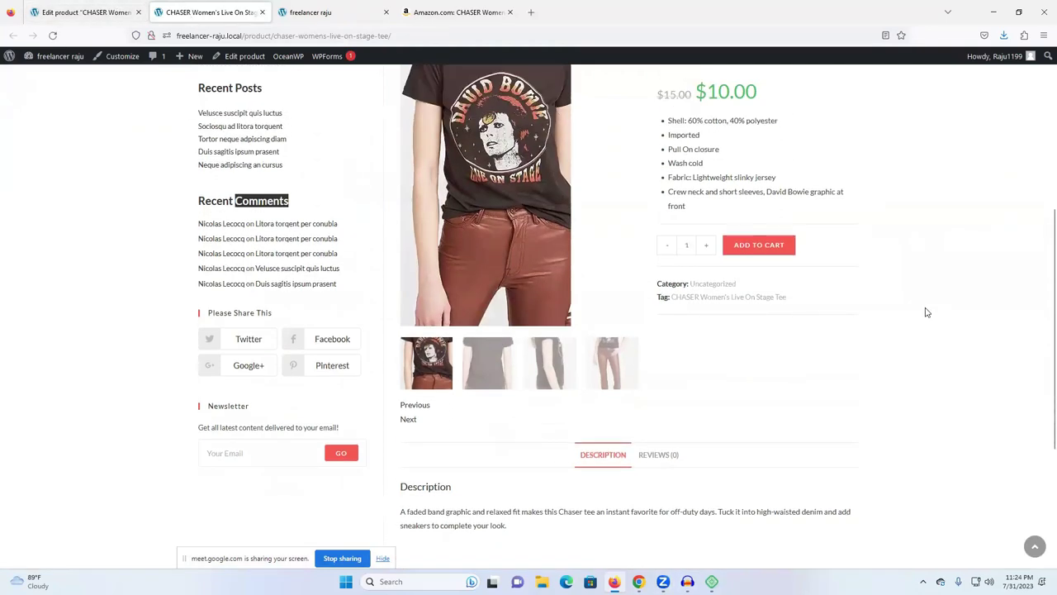
scroll(927, 312, up, 3)
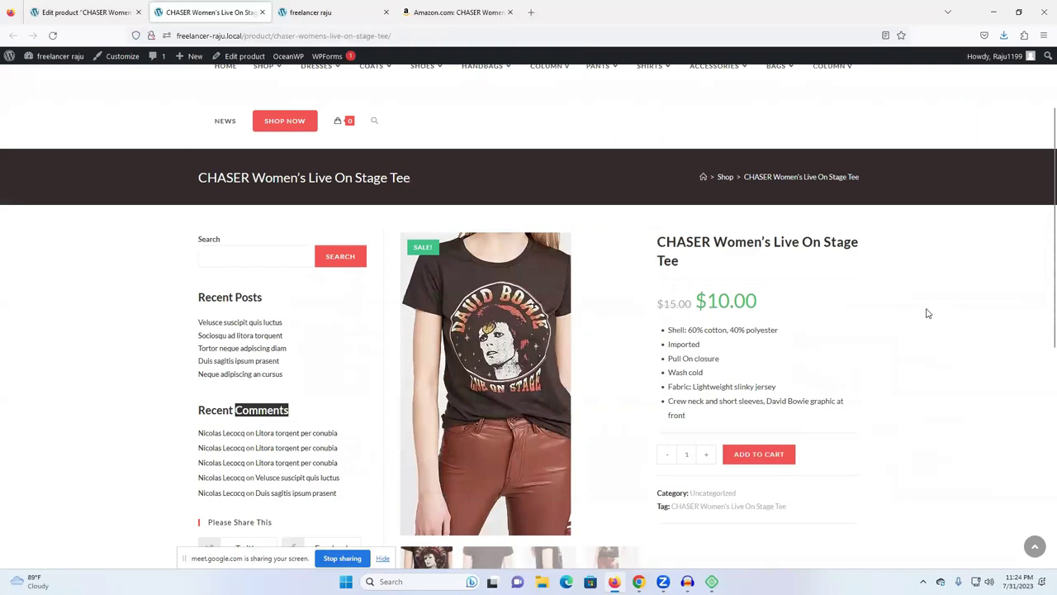
scroll(436, 297, up, 1)
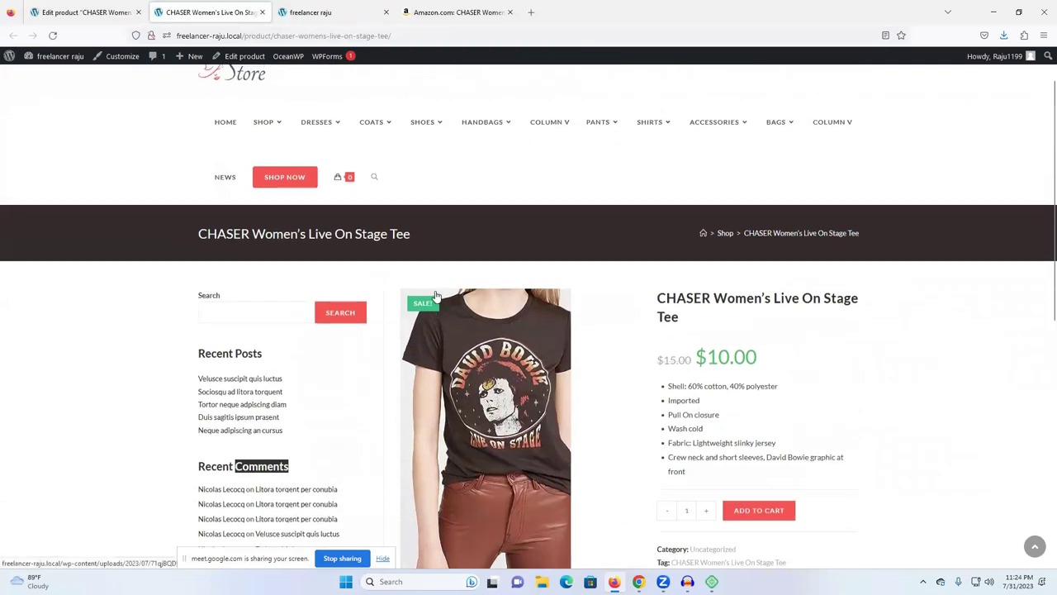
click(225, 234)
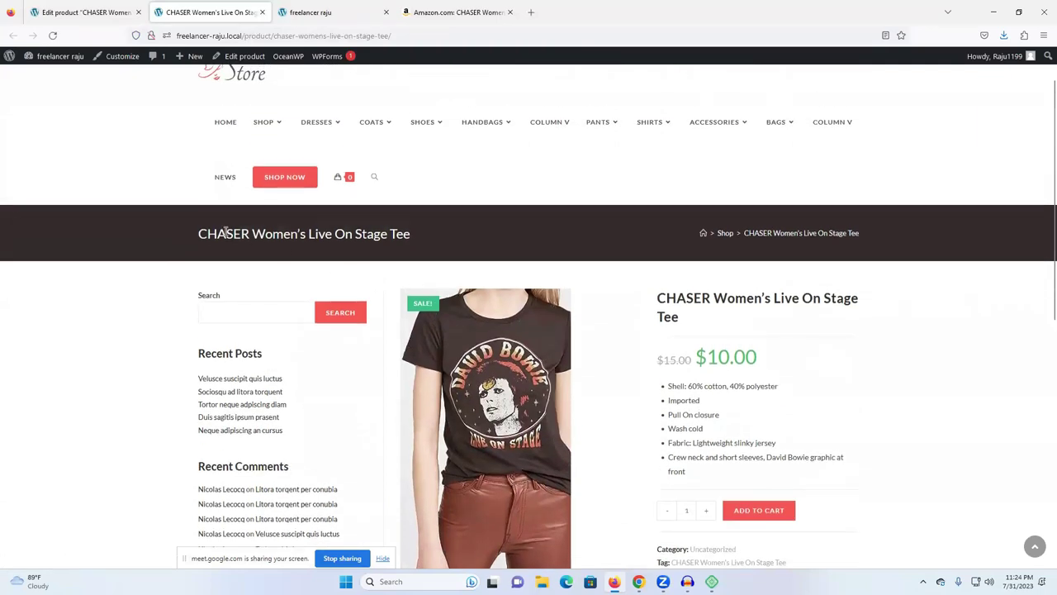
double_click(678, 302)
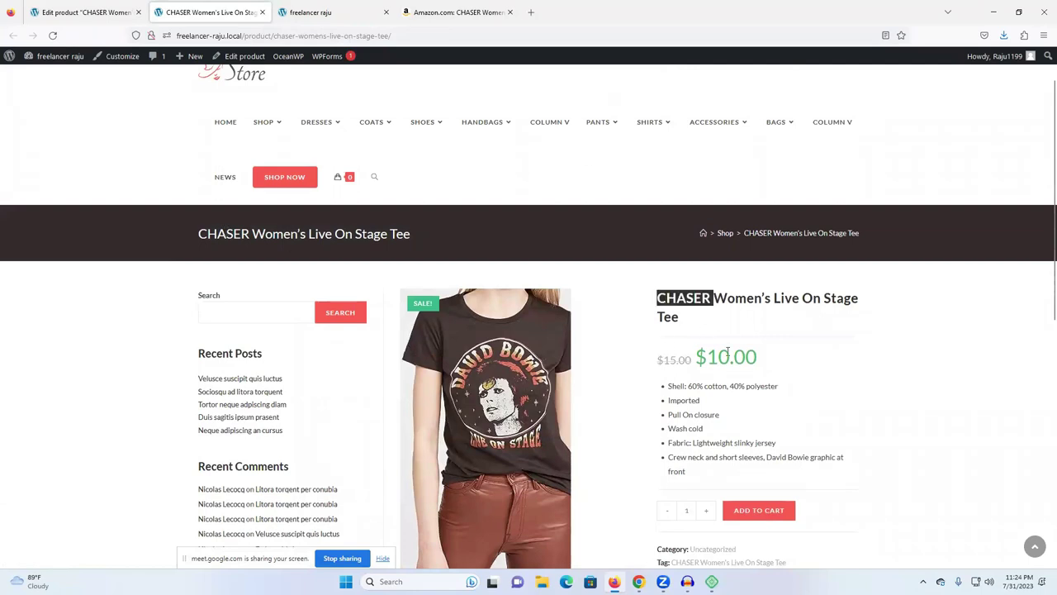
triple_click(712, 357)
scroll(698, 410, down, 1)
drag(692, 421, 658, 330)
click(710, 348)
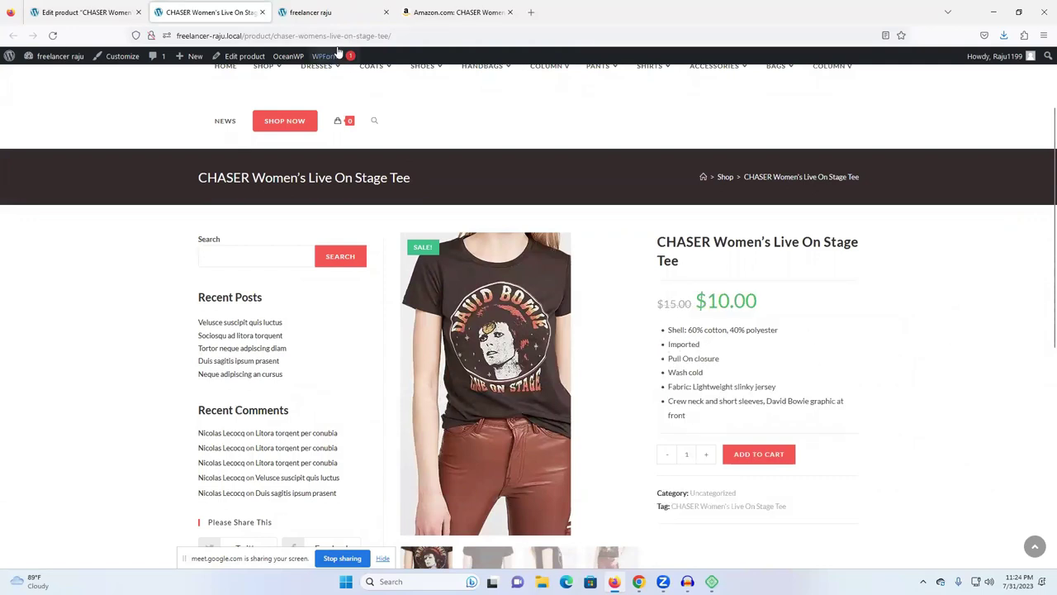
Compare the tee's product page with the original Amazon listing and the store's home page.
click(458, 13)
click(295, 12)
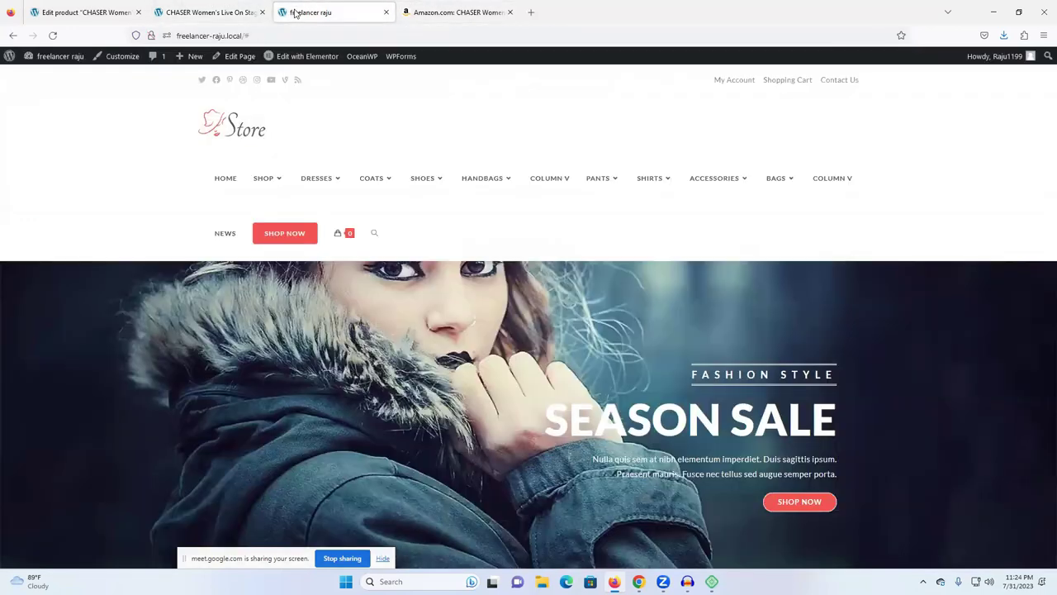
click(237, 5)
scroll(761, 403, down, 1)
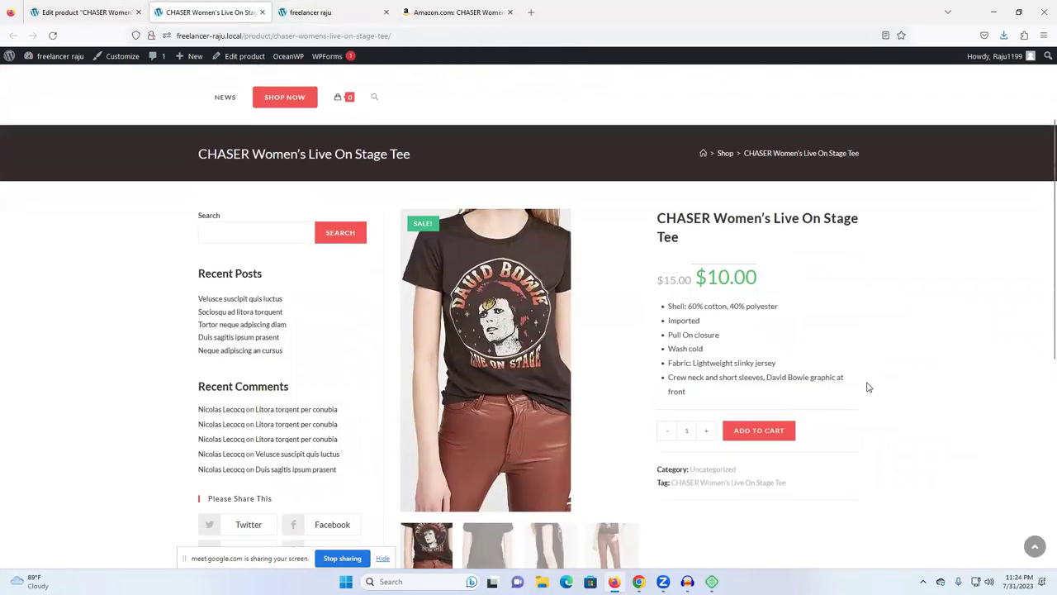
click(413, 11)
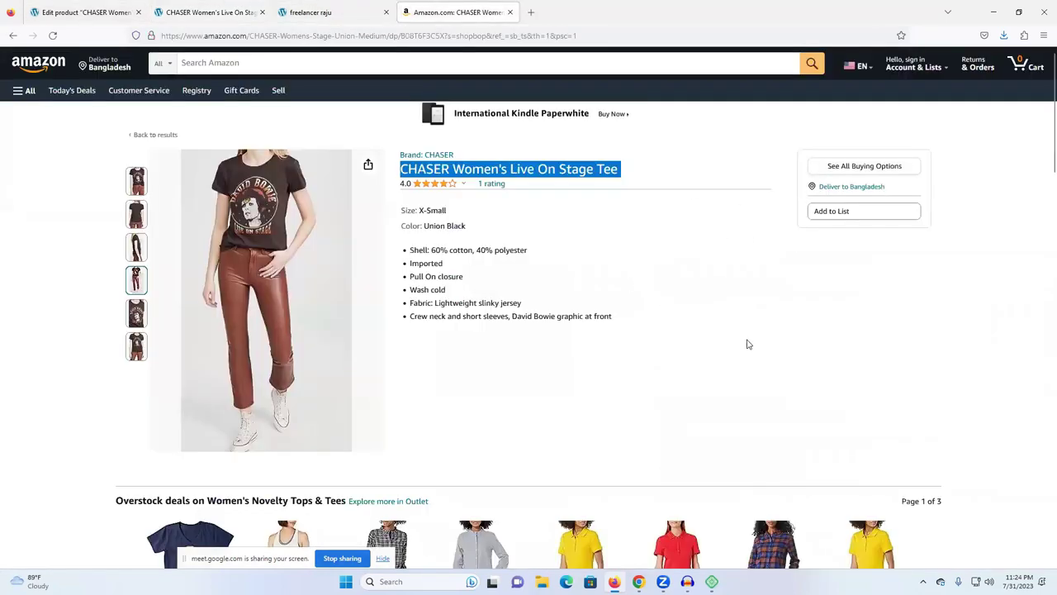
click(322, 10)
key(ctrl+shift+Tab)
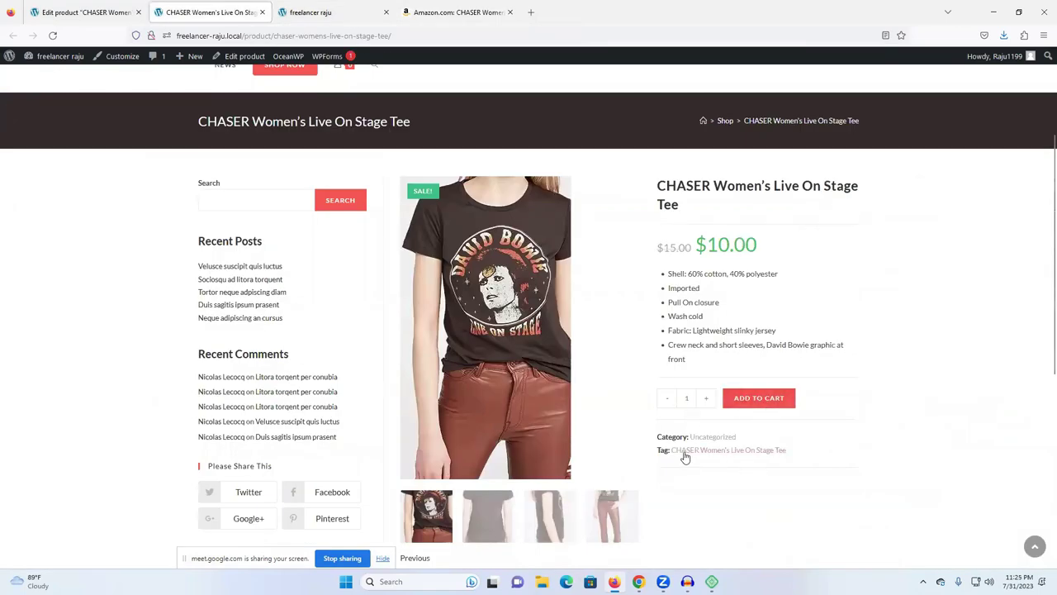
View the tee's back-view, side-view and full-length photos in the gallery on its product page.
scroll(696, 453, down, 4)
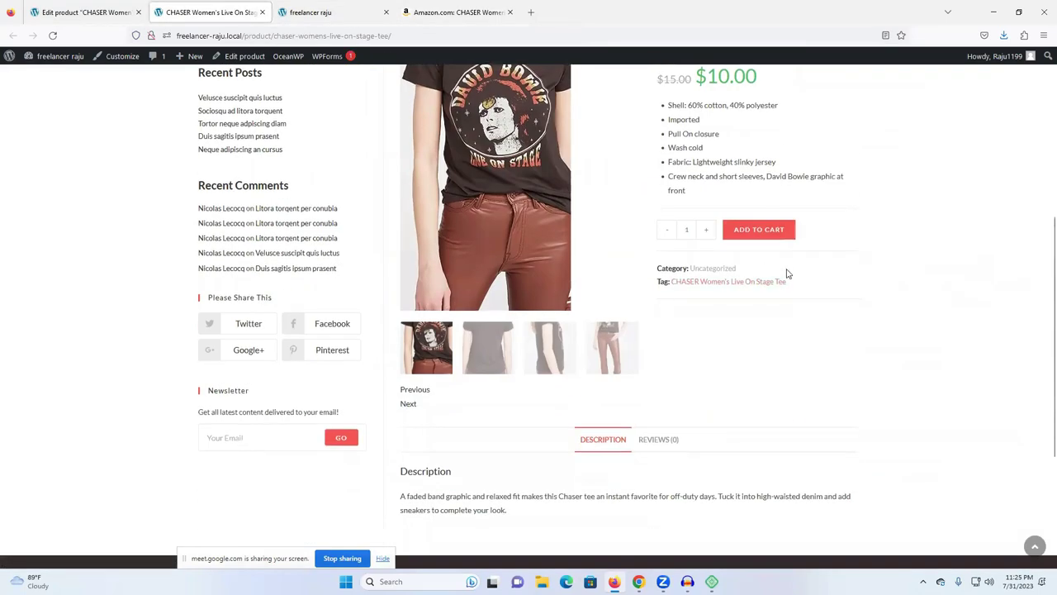
scroll(349, 253, down, 2)
scroll(420, 246, up, 2)
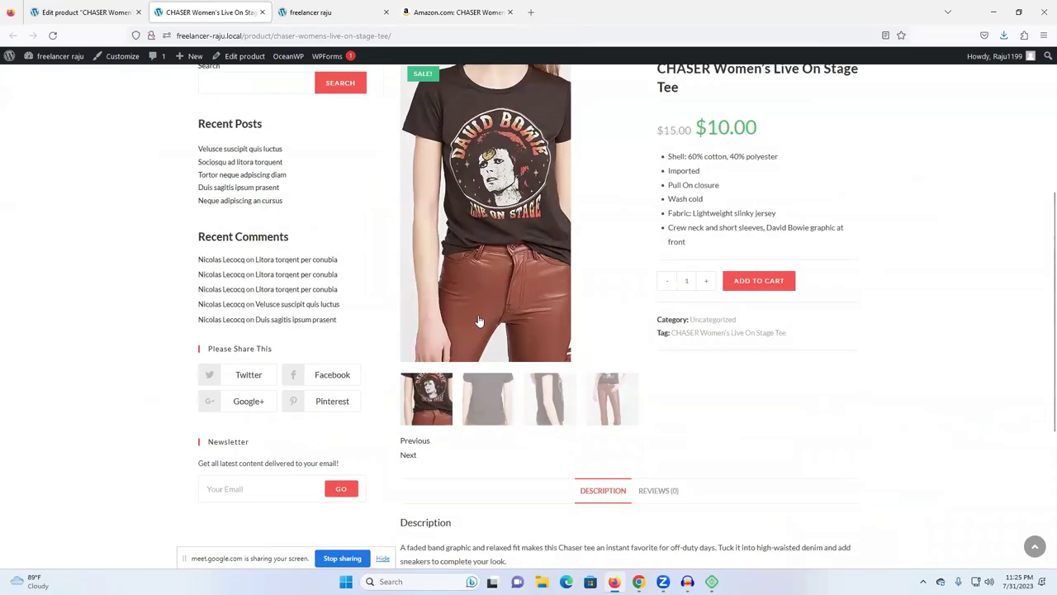
click(487, 403)
click(535, 422)
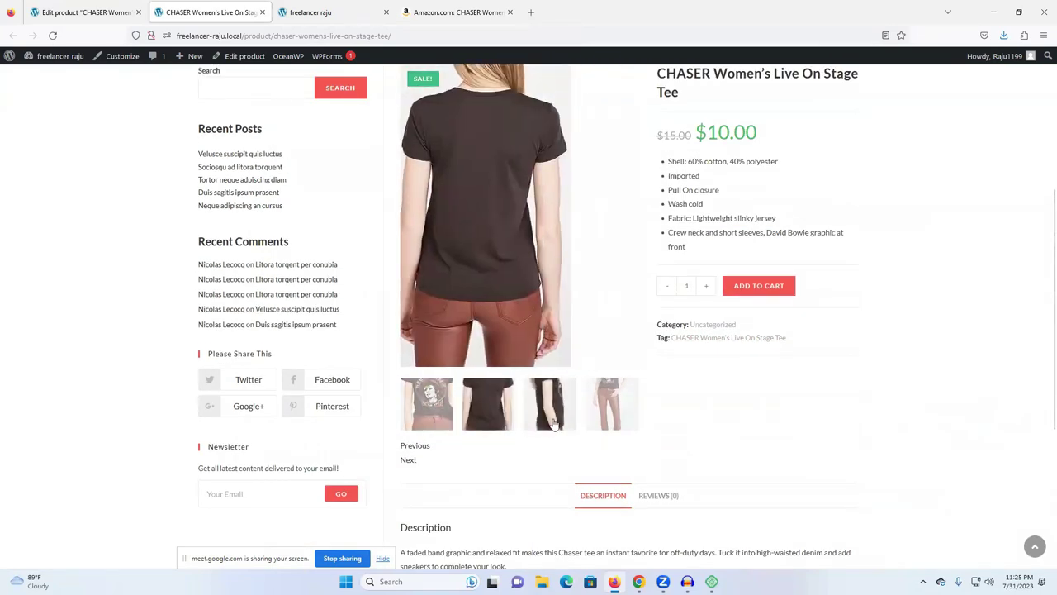
scroll(578, 446, up, 2)
scroll(611, 468, down, 1)
click(611, 468)
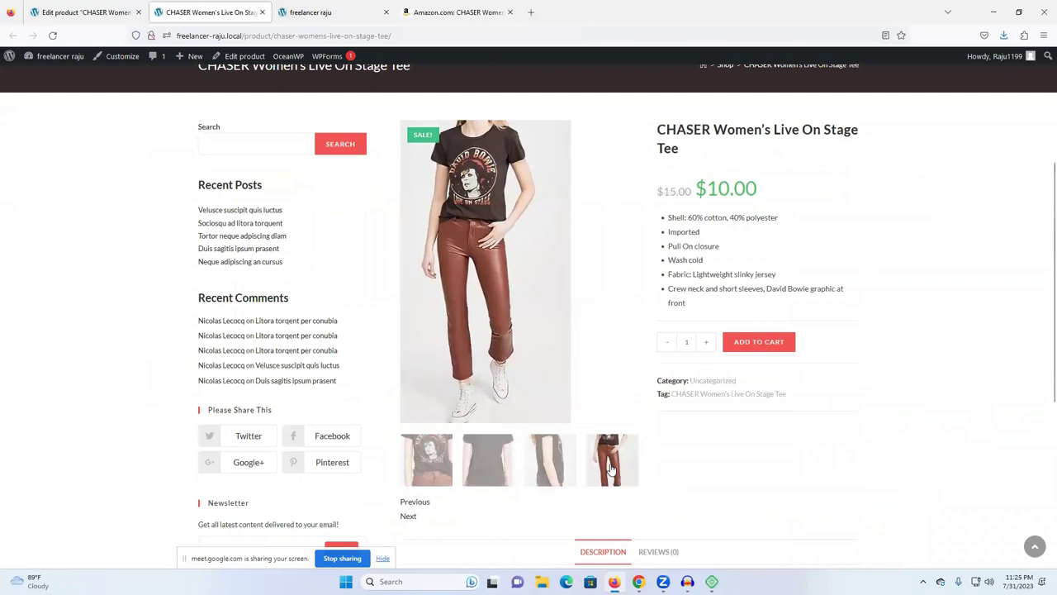
Open the tee's review form, select a five-star rating and place the cursor in the review text field.
scroll(611, 468, down, 3)
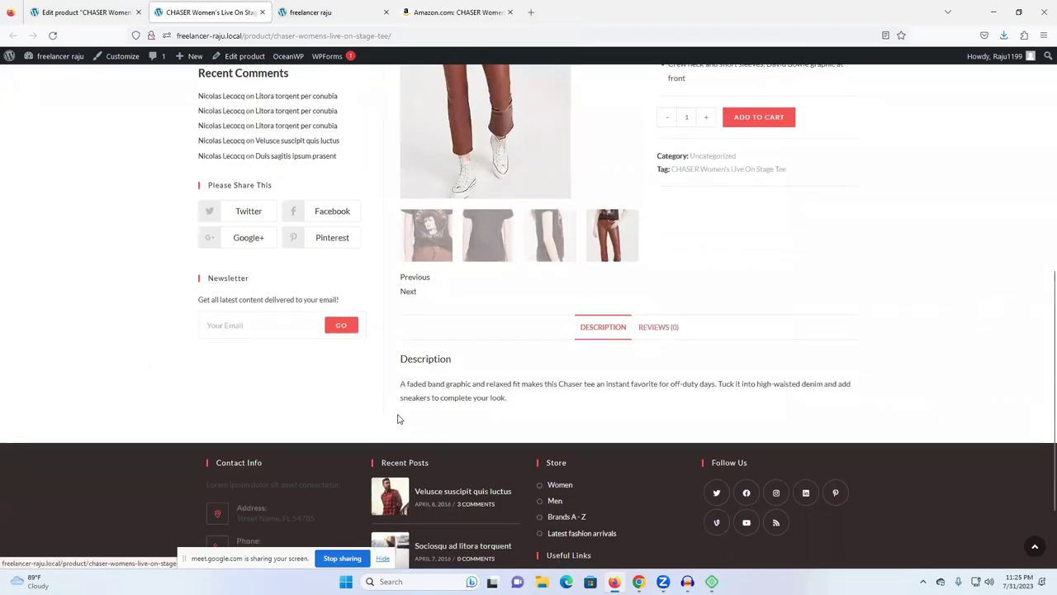
click(667, 335)
click(443, 432)
click(456, 500)
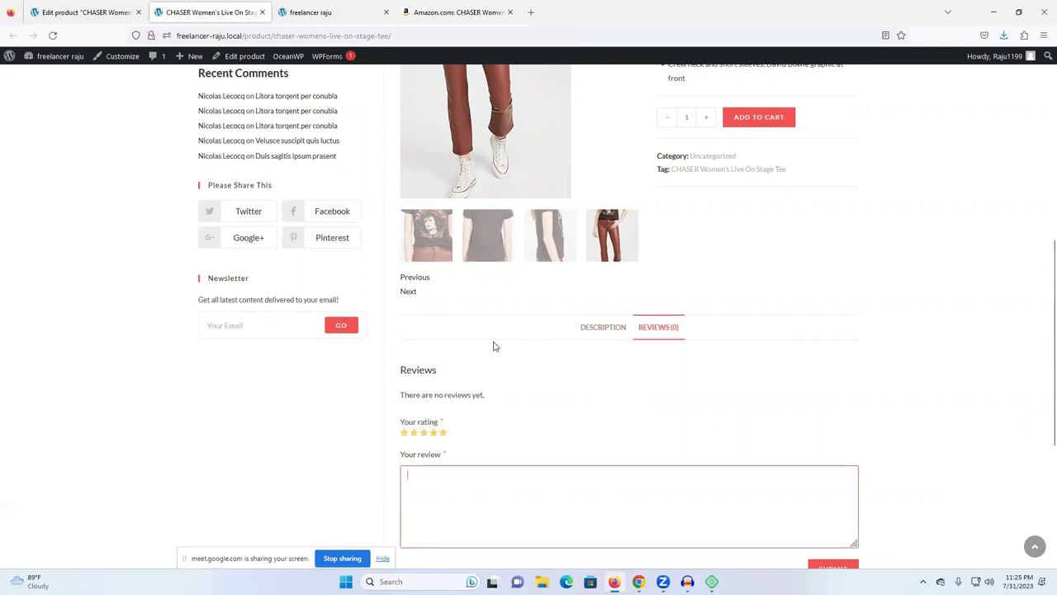
Add one CHASER Women's Live On Stage Tee to the cart.
scroll(462, 358, up, 5)
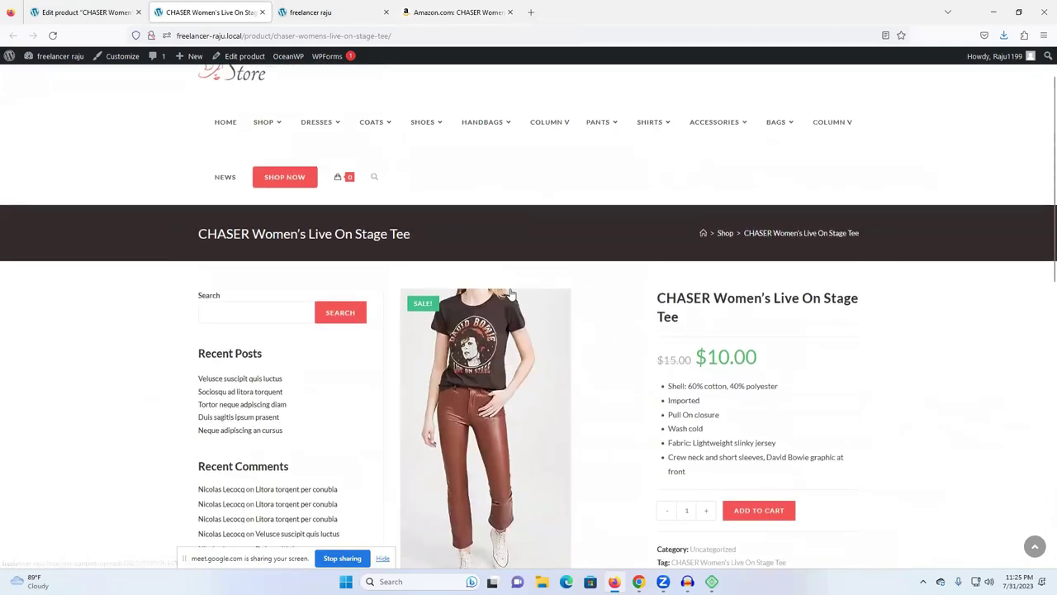
scroll(760, 460, down, 1)
click(760, 457)
scroll(758, 459, down, 2)
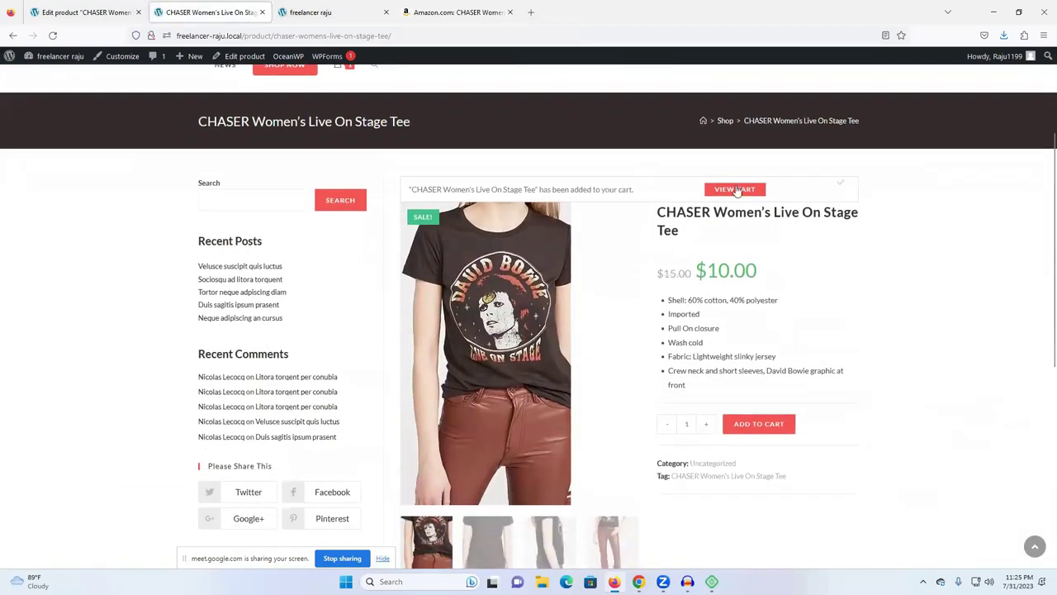
Open the cart and proceed to checkout with the tee.
click(735, 190)
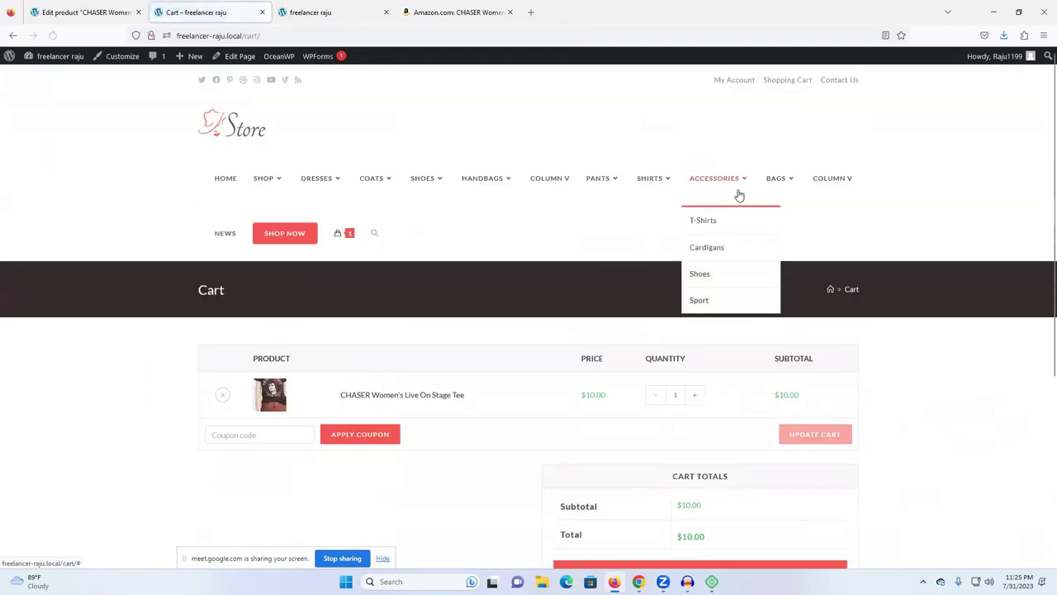
scroll(338, 308, down, 2)
click(635, 404)
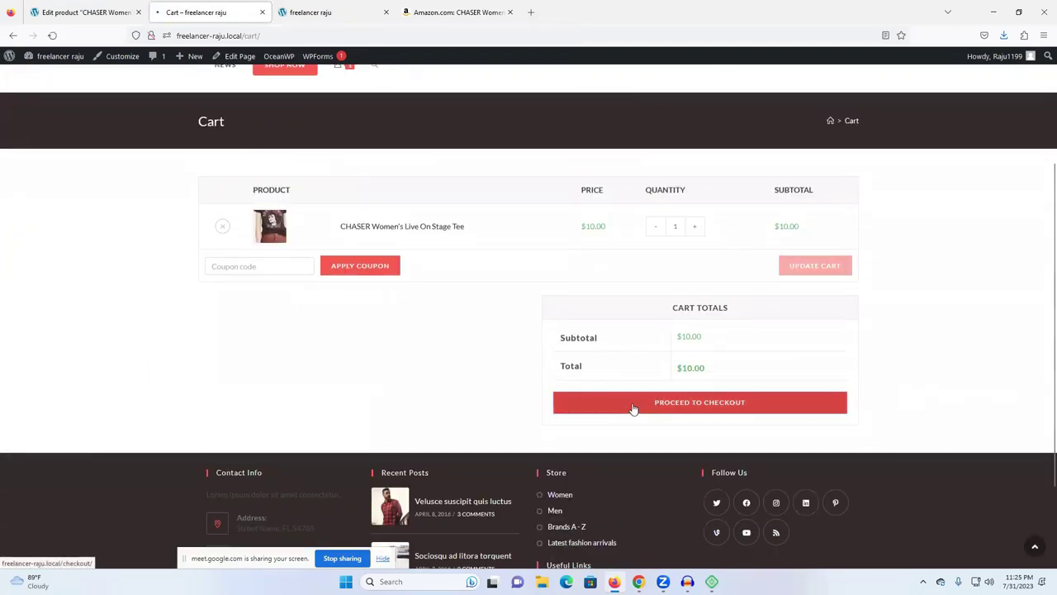
Try to place the order with the billing details left empty, and check which fields the checkout form requires.
scroll(606, 371, down, 3)
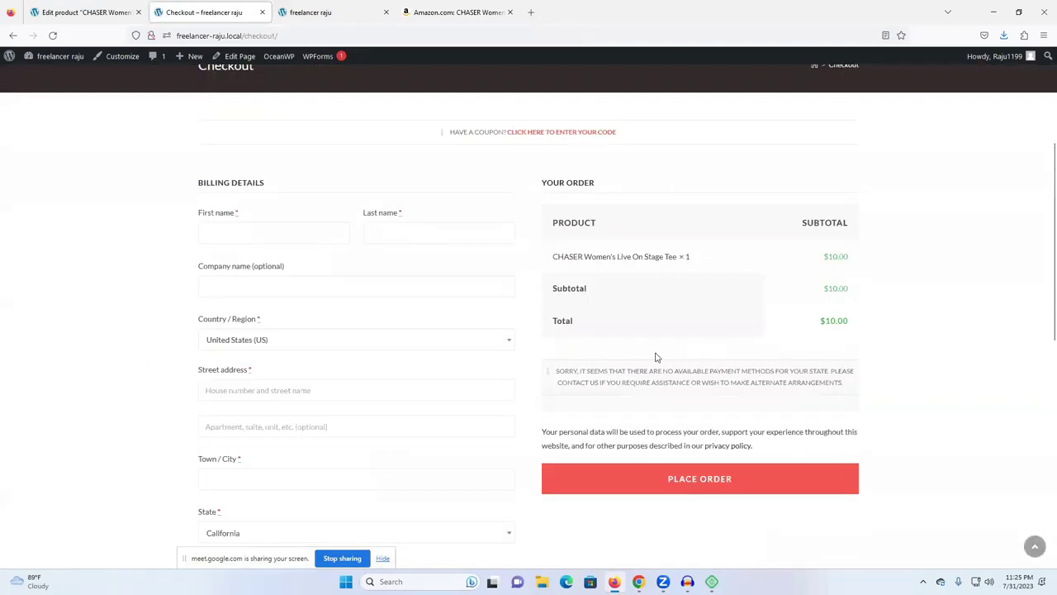
scroll(415, 371, down, 1)
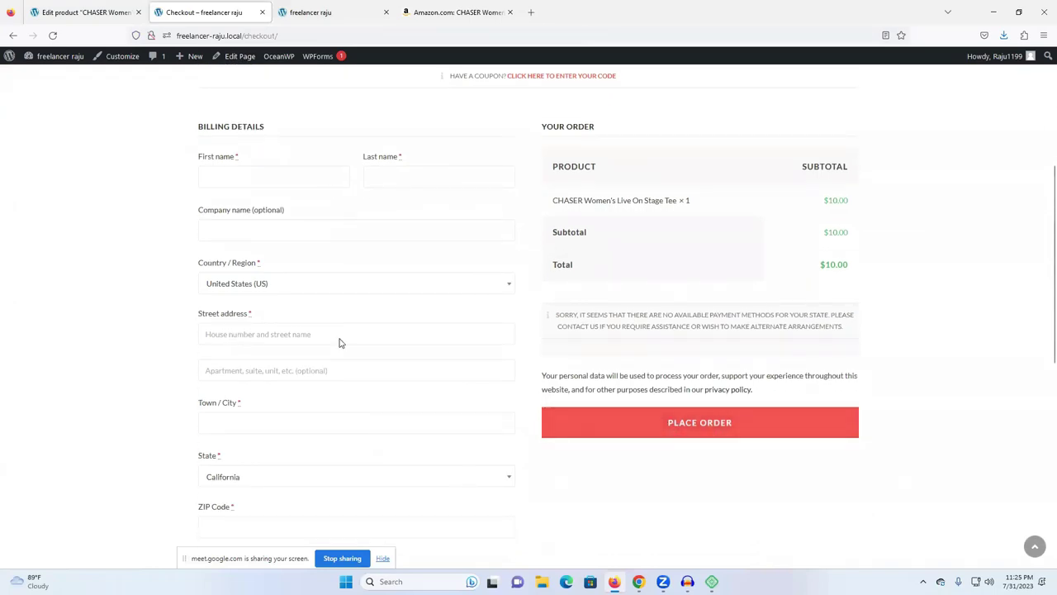
scroll(338, 343, down, 4)
click(673, 154)
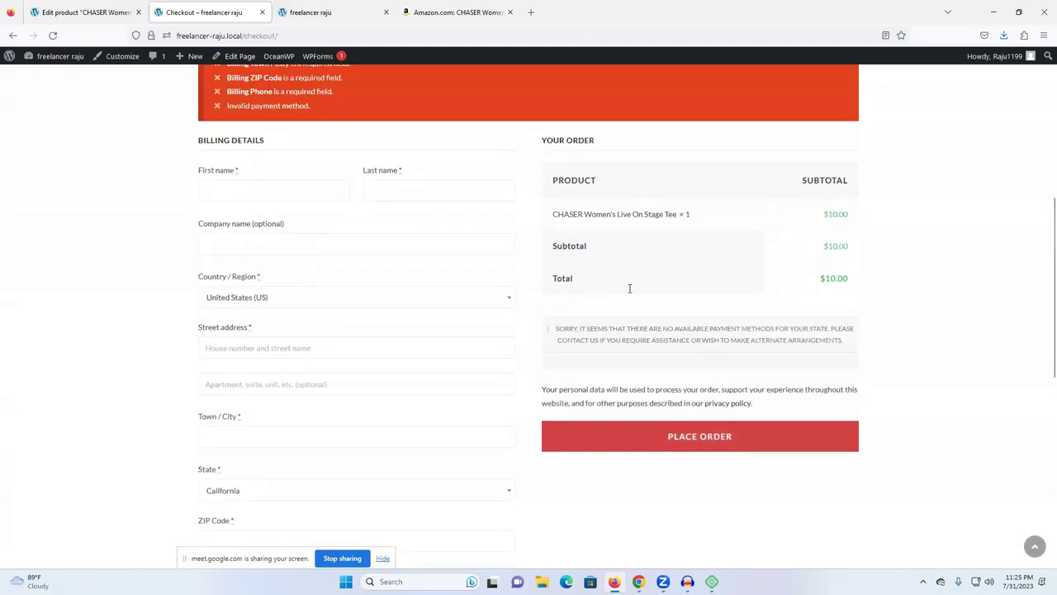
drag(228, 118, 332, 118)
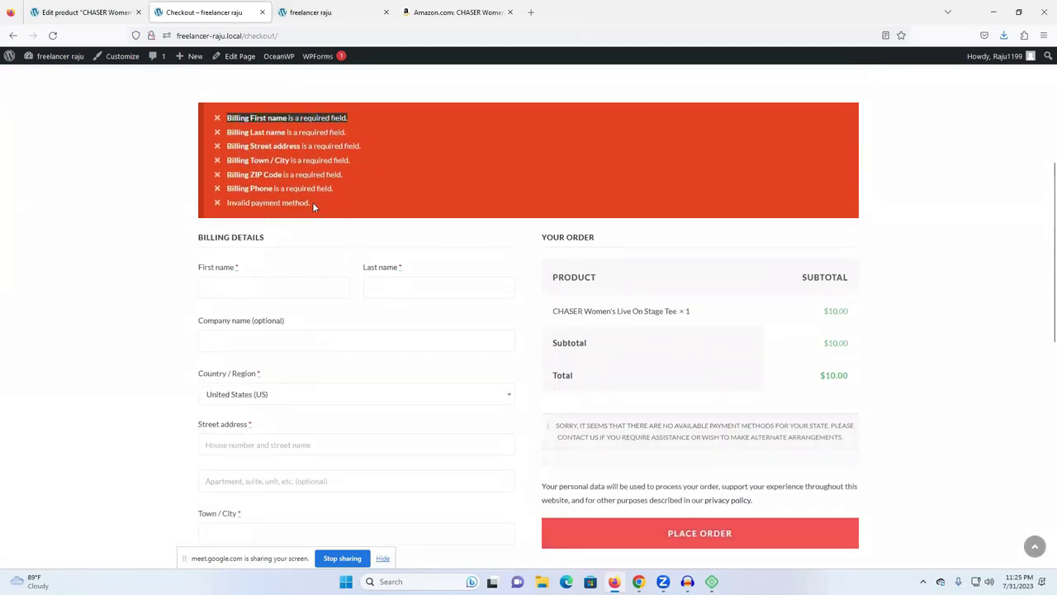
click(232, 292)
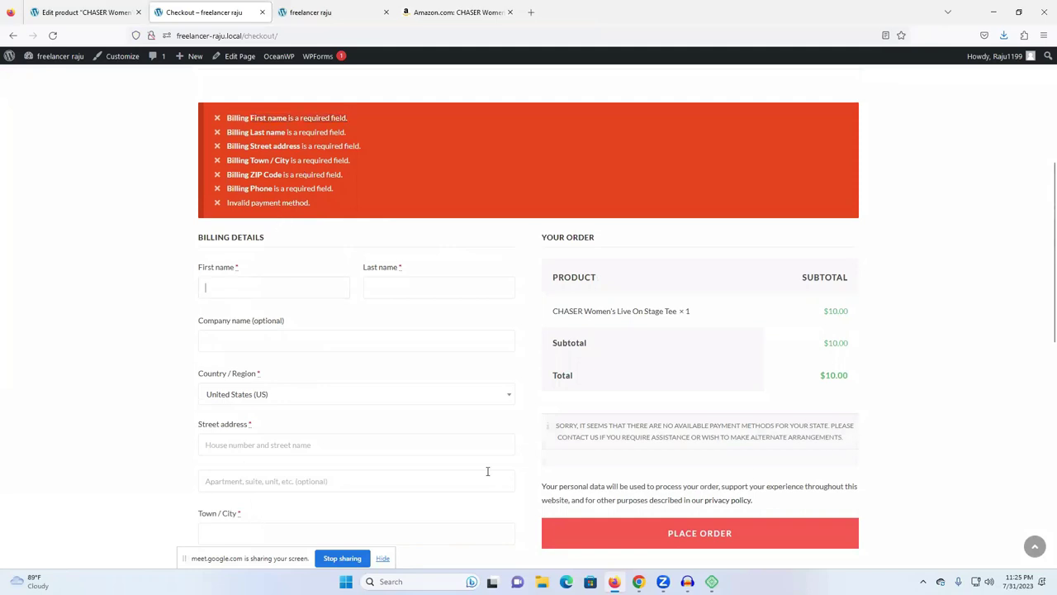
Reload the store's home page and examine its New Arrivals section for the published tee.
scroll(822, 454, down, 3)
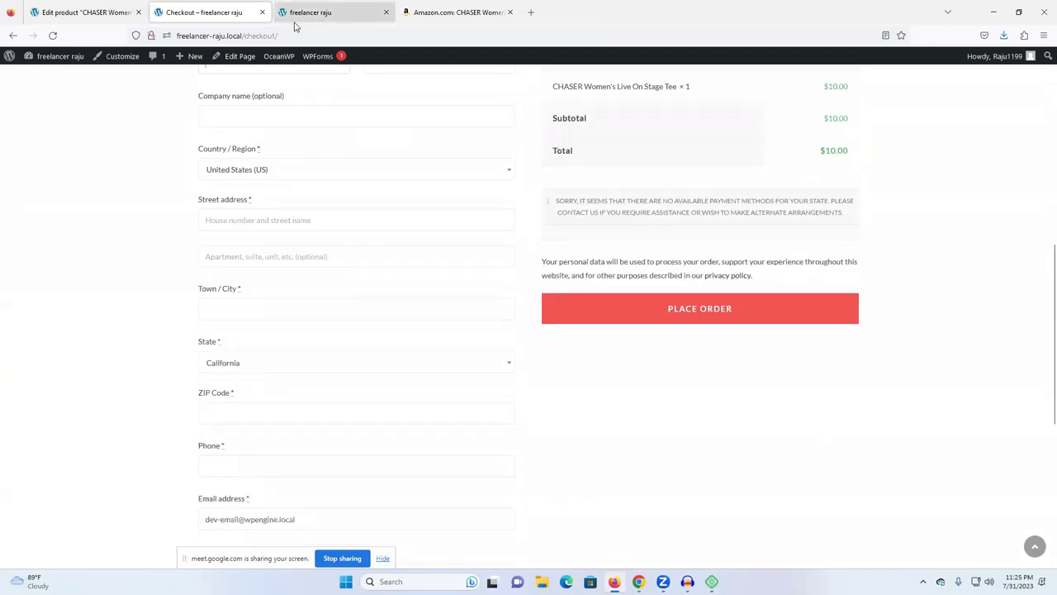
click(84, 11)
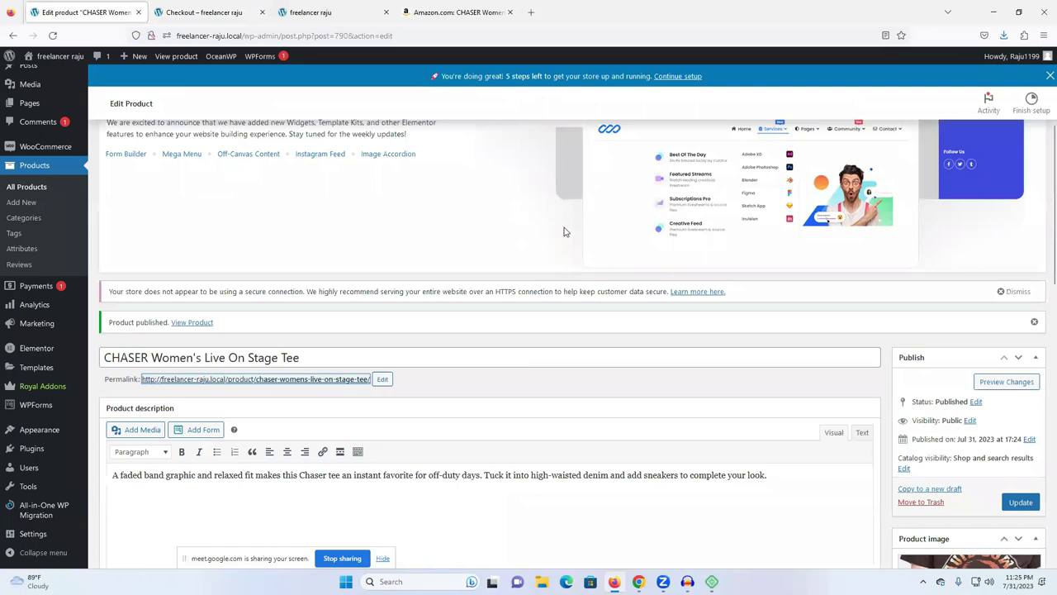
click(250, 12)
click(357, 10)
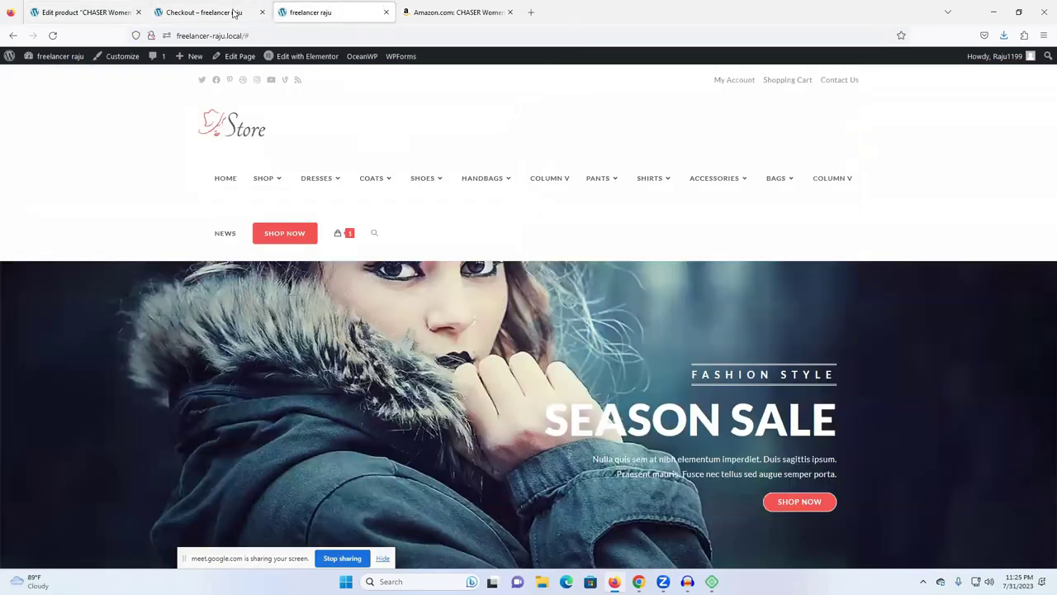
click(85, 11)
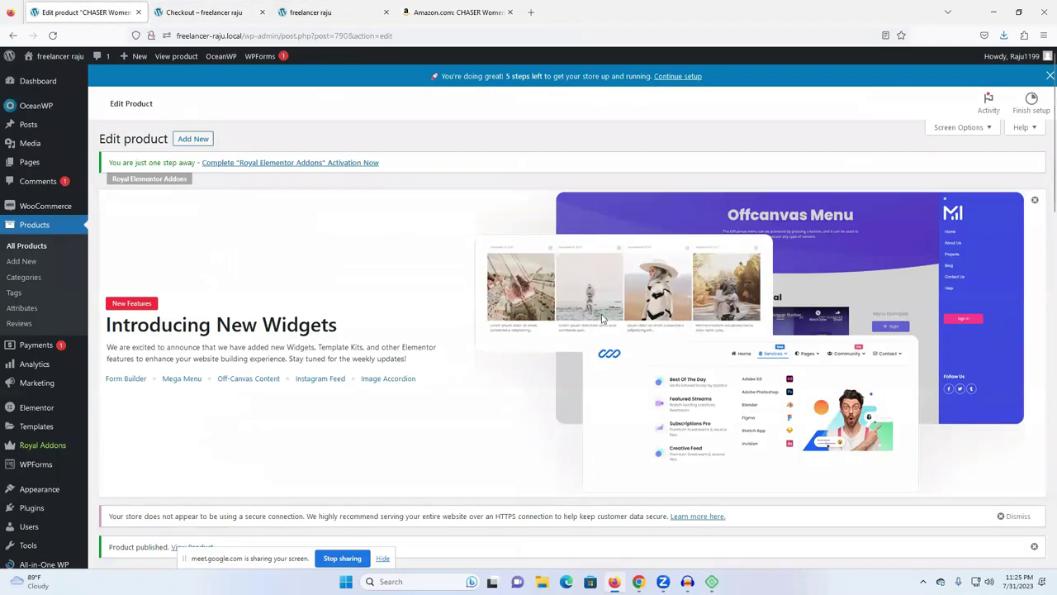
click(374, 9)
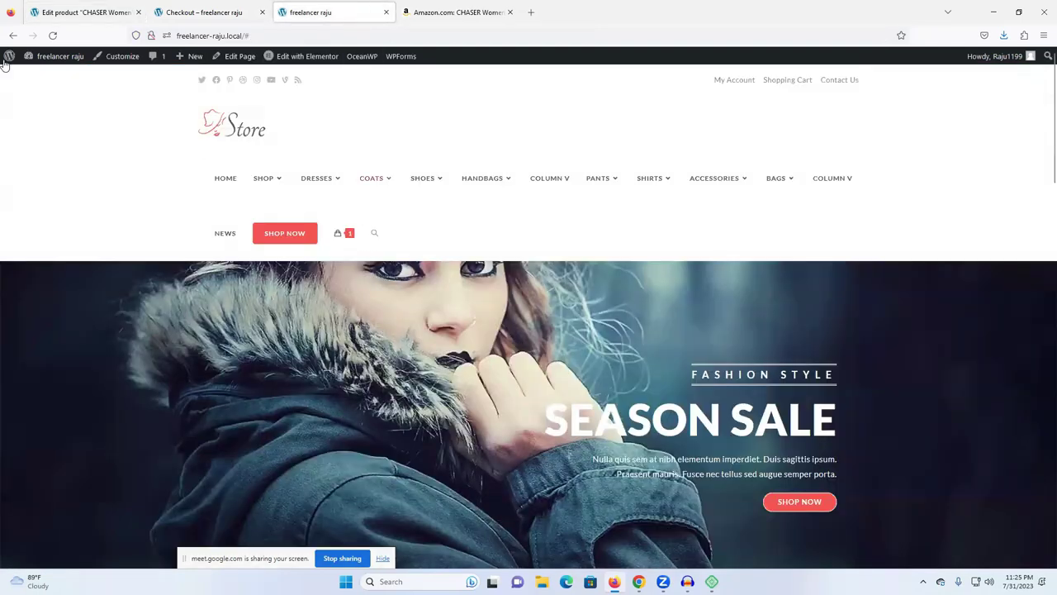
right_click(49, 109)
click(94, 92)
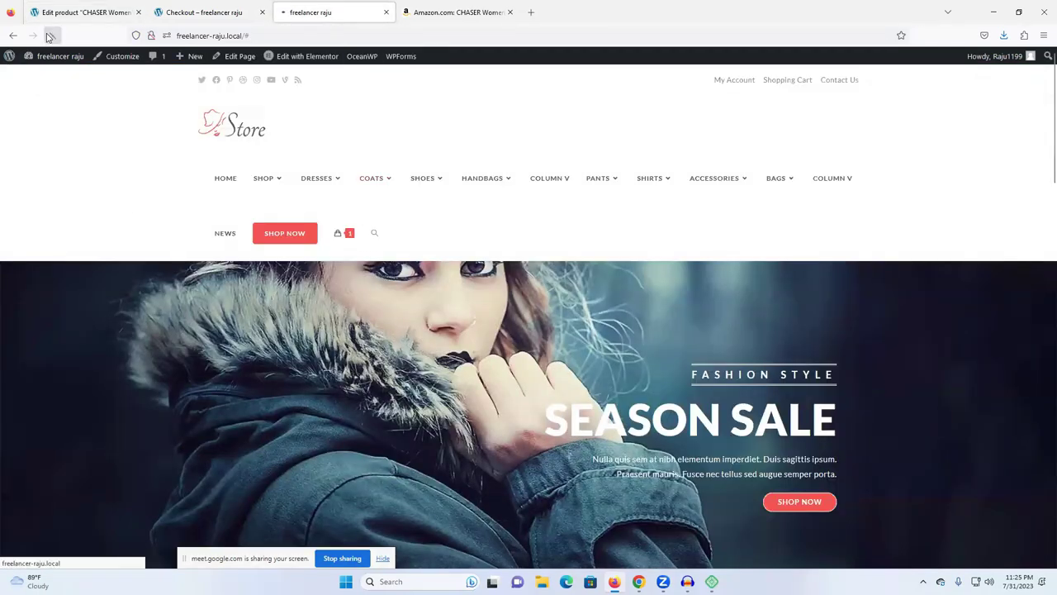
scroll(628, 169, down, 7)
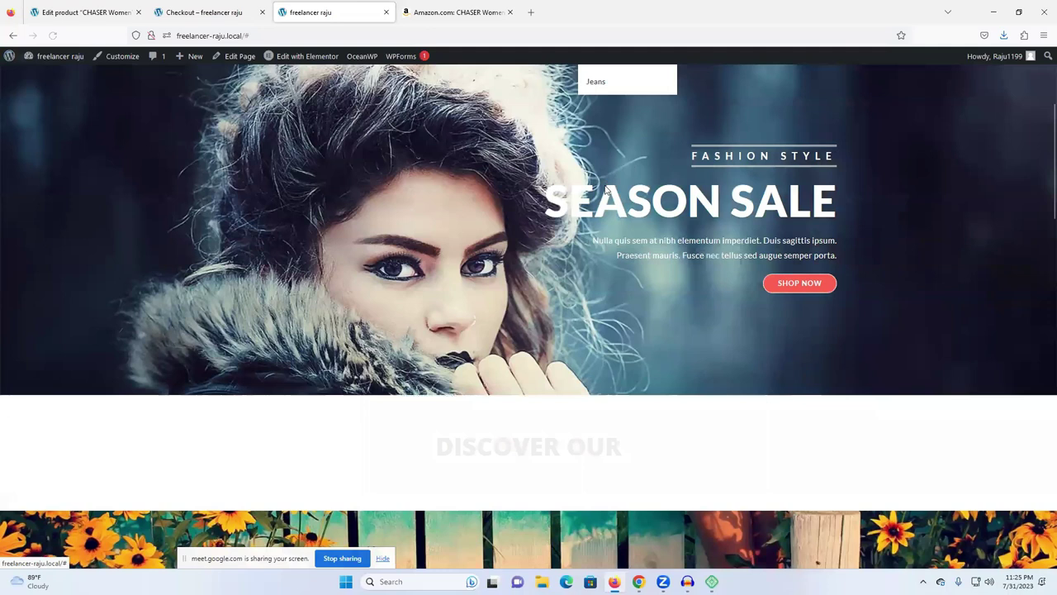
scroll(297, 218, down, 5)
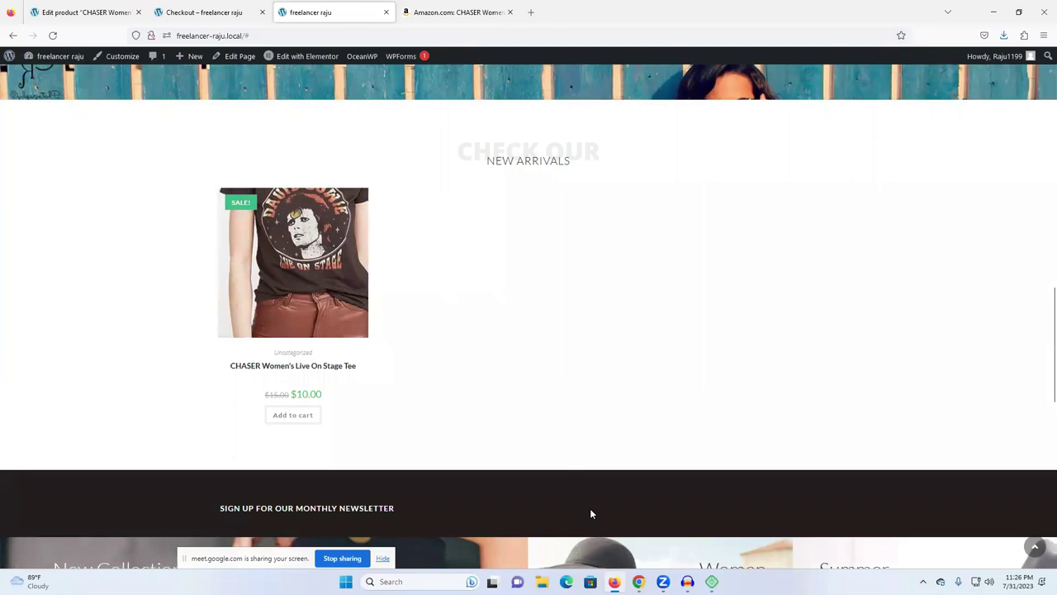
Switch to Fiverr in Chrome, search for "product upload" and check how many services are offered.
click(627, 567)
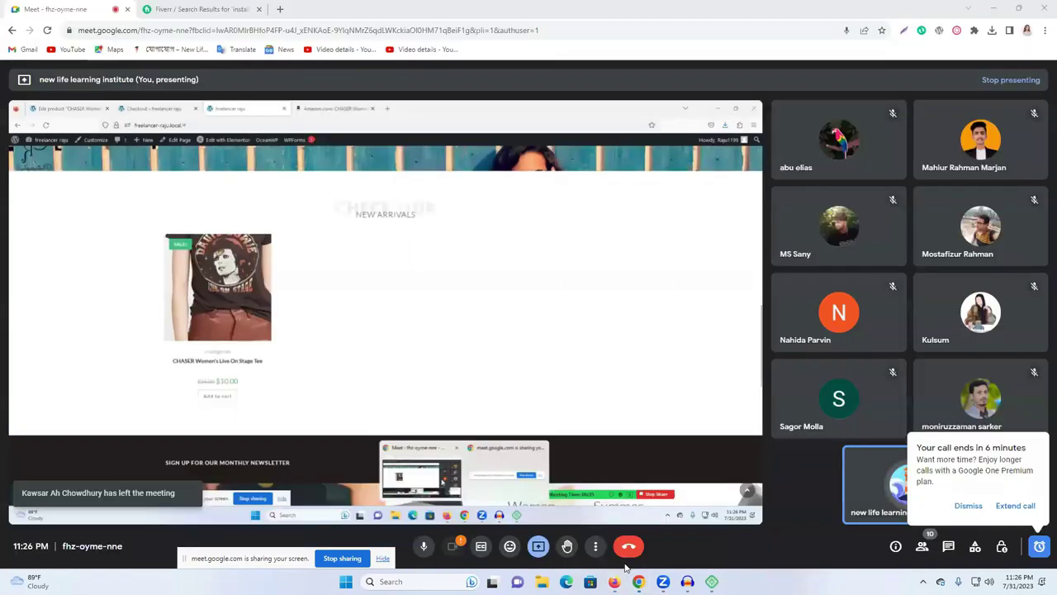
key(ctrl+Tab)
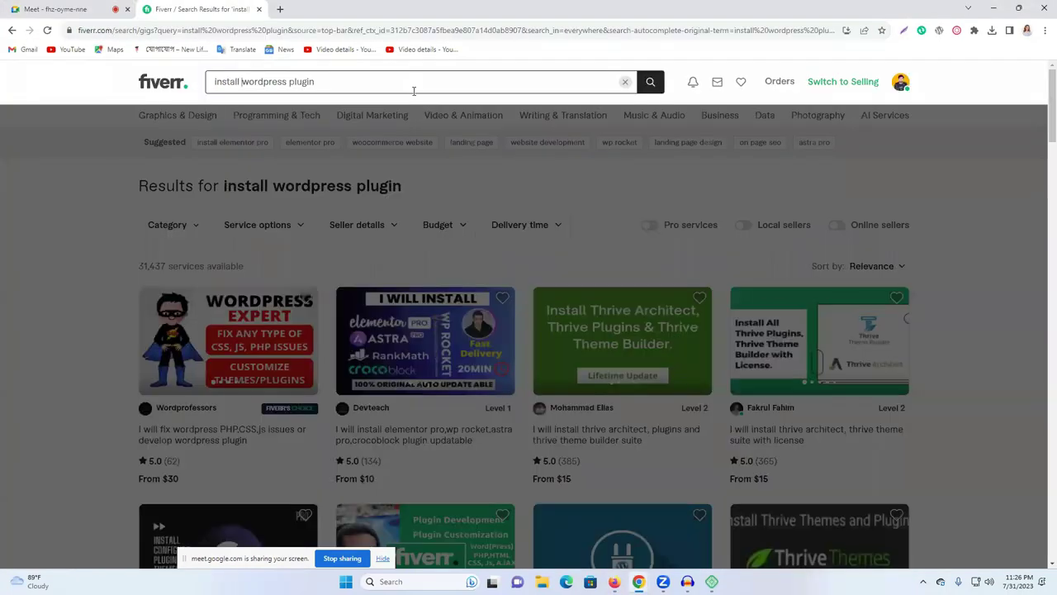
key(ctrl+a)
text(product)
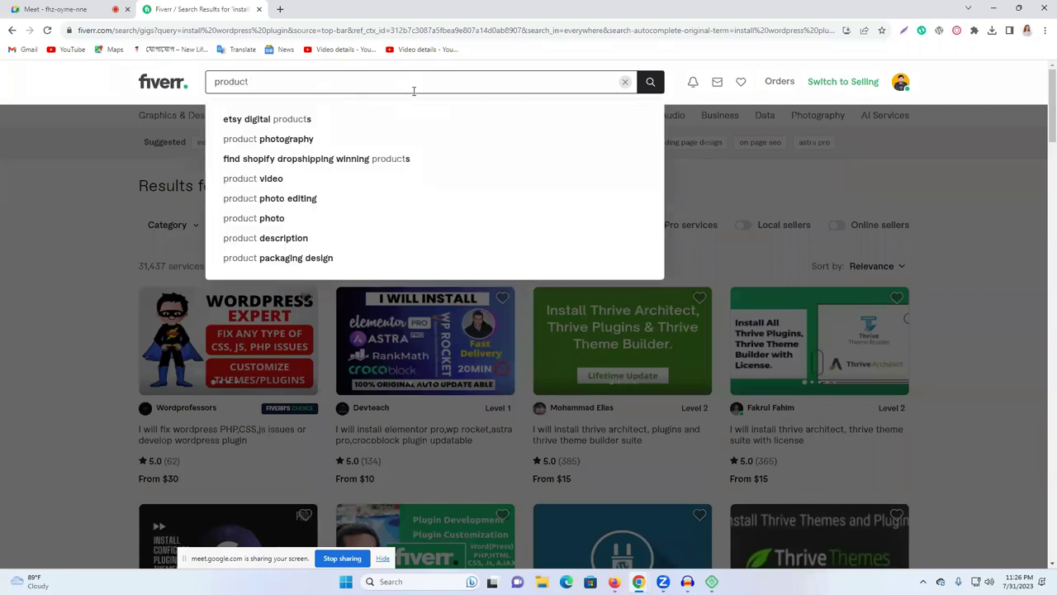
text( upload)
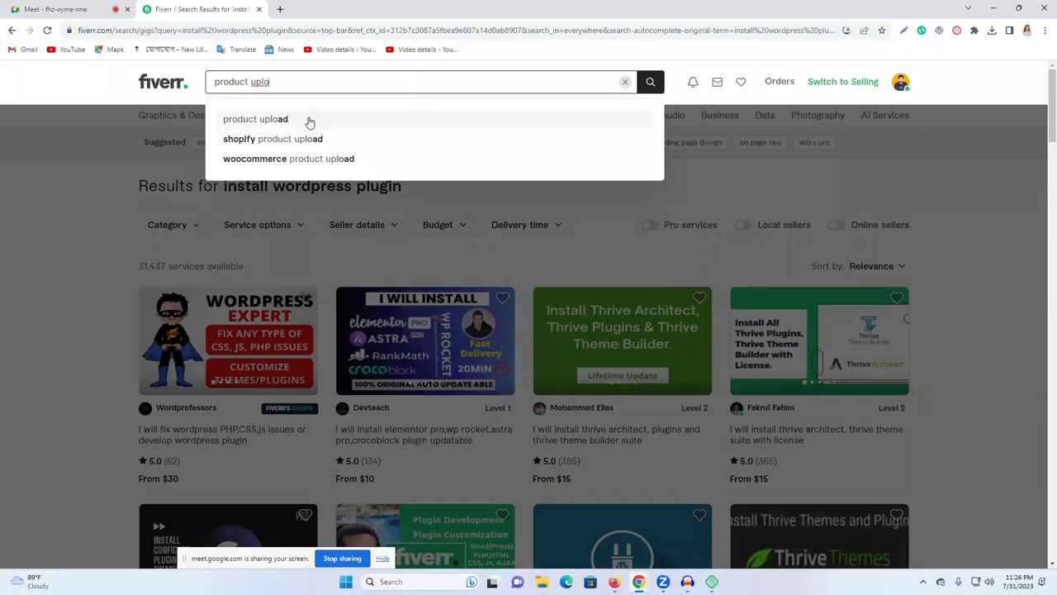
click(307, 120)
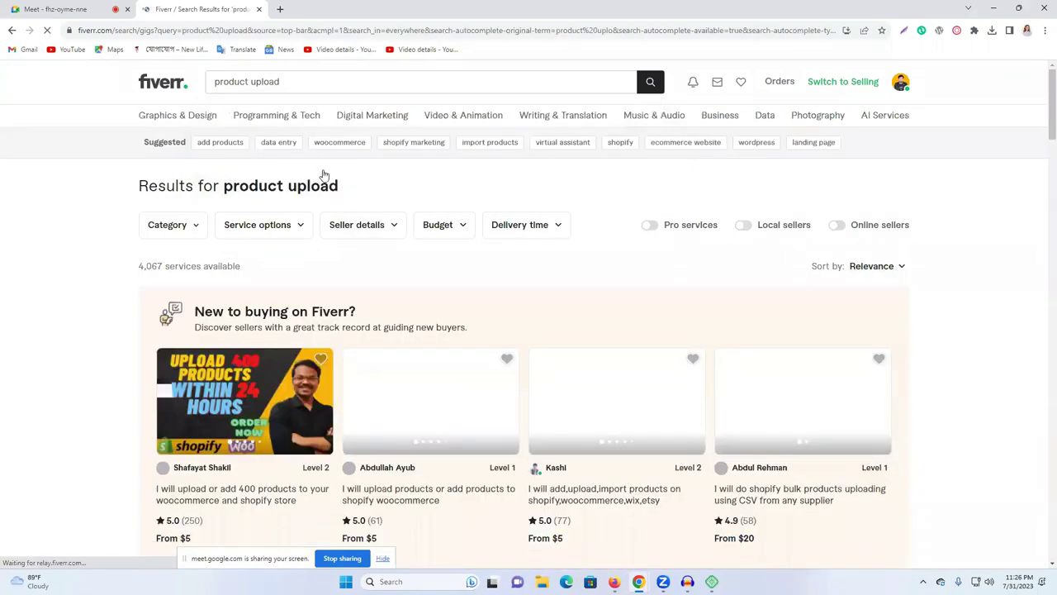
scroll(147, 155, down, 2)
triple_click(147, 155)
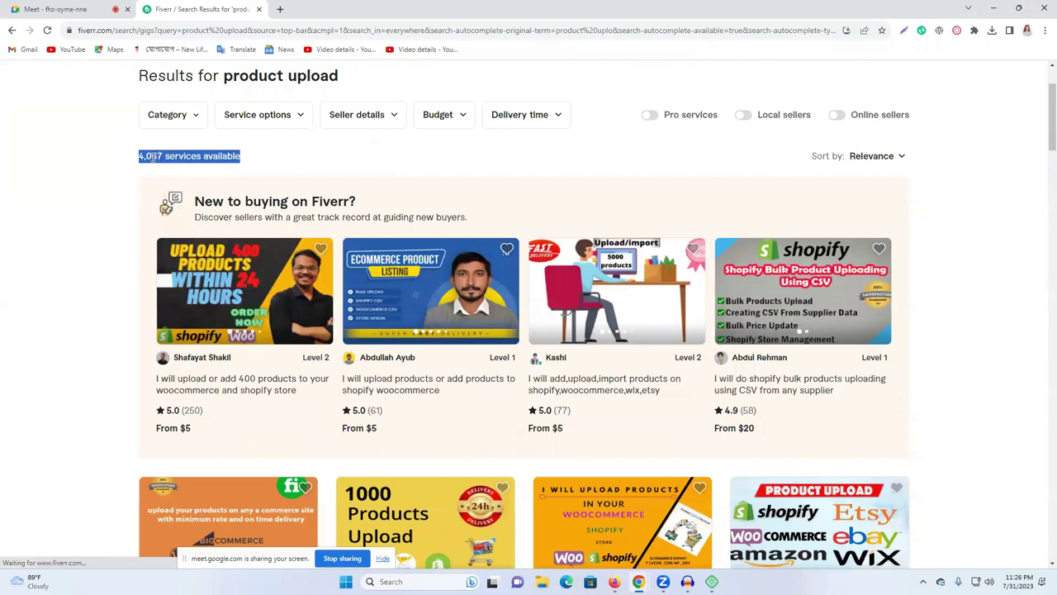
Limit the product upload results to online sellers and examine the service count, gig titles, ratings and prices.
click(842, 118)
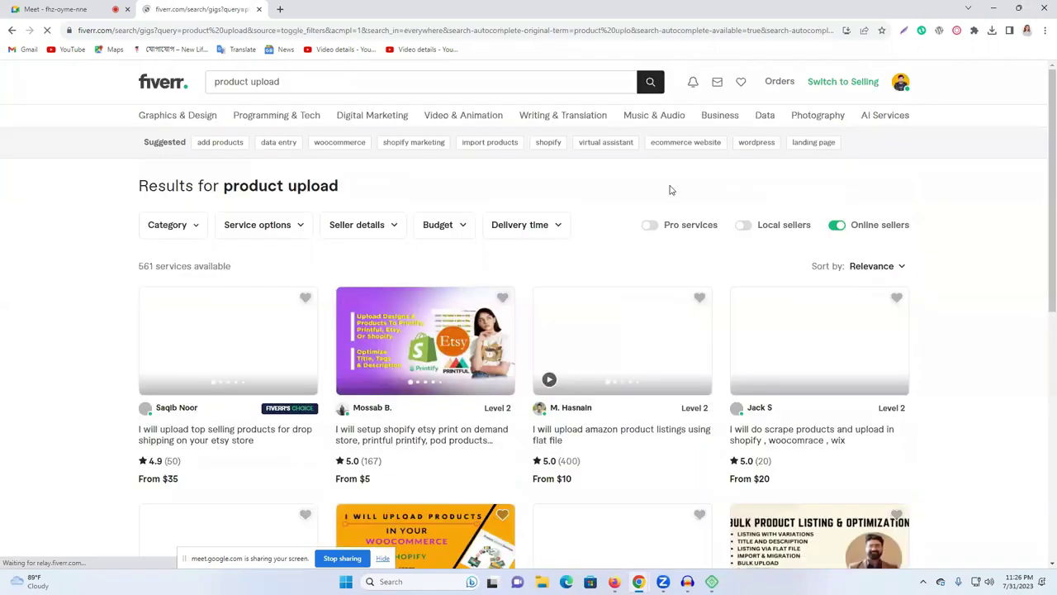
triple_click(146, 266)
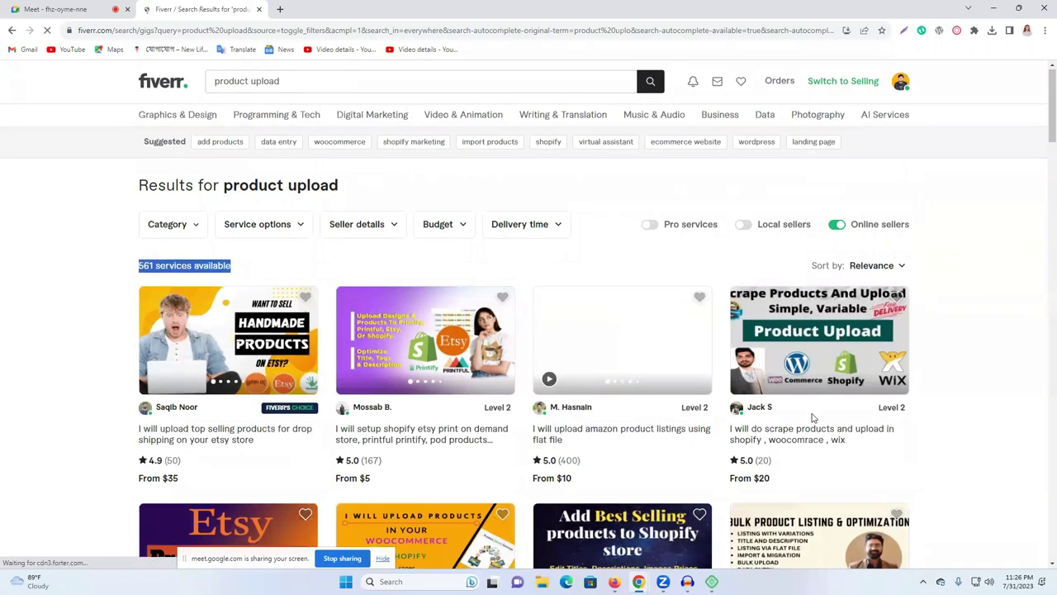
scroll(588, 363, down, 1)
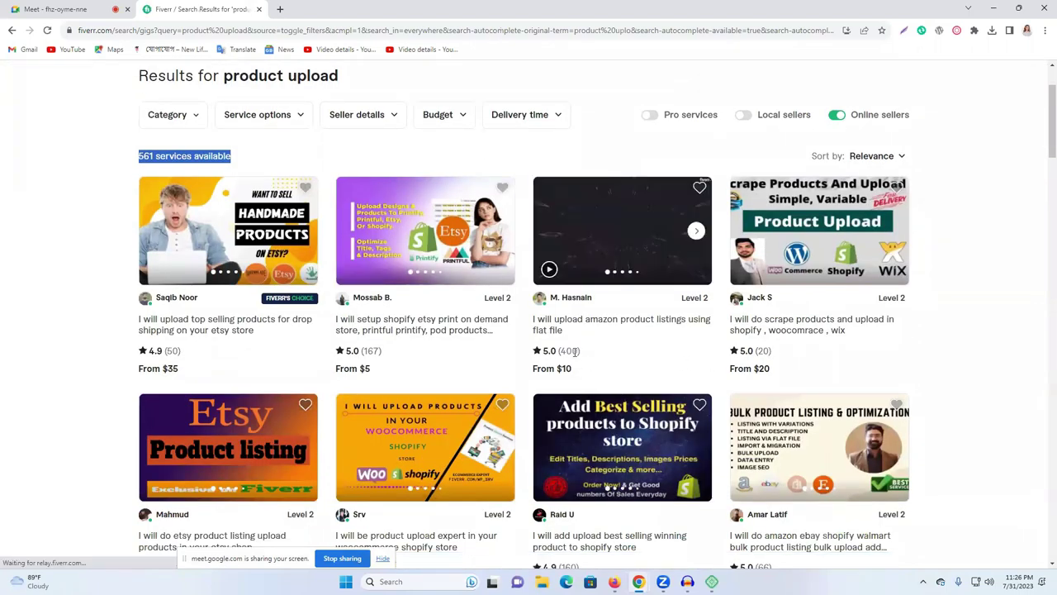
scroll(826, 413, down, 2)
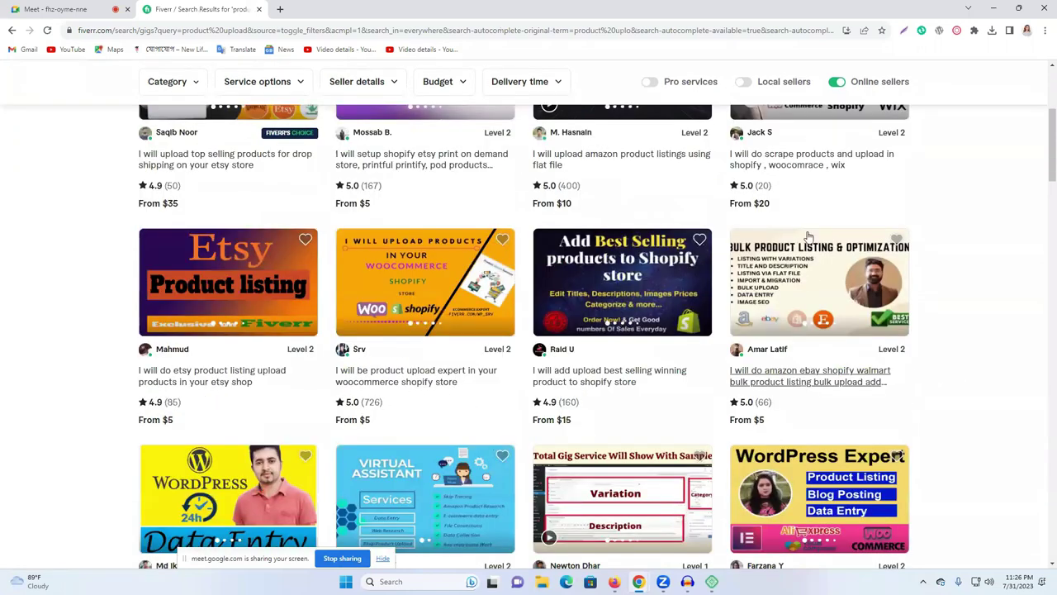
scroll(603, 383, down, 1)
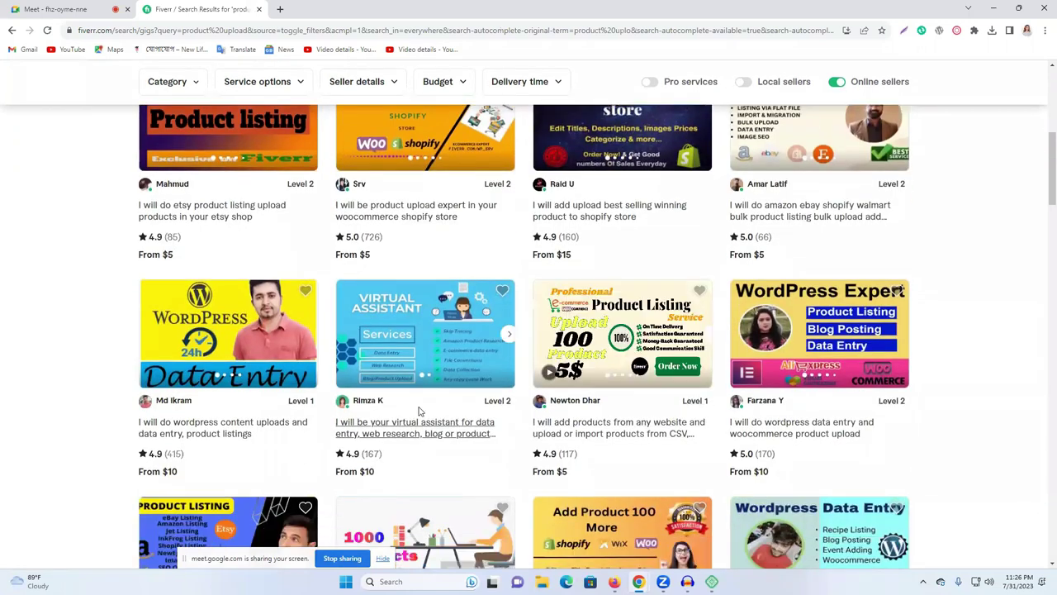
scroll(664, 429, down, 3)
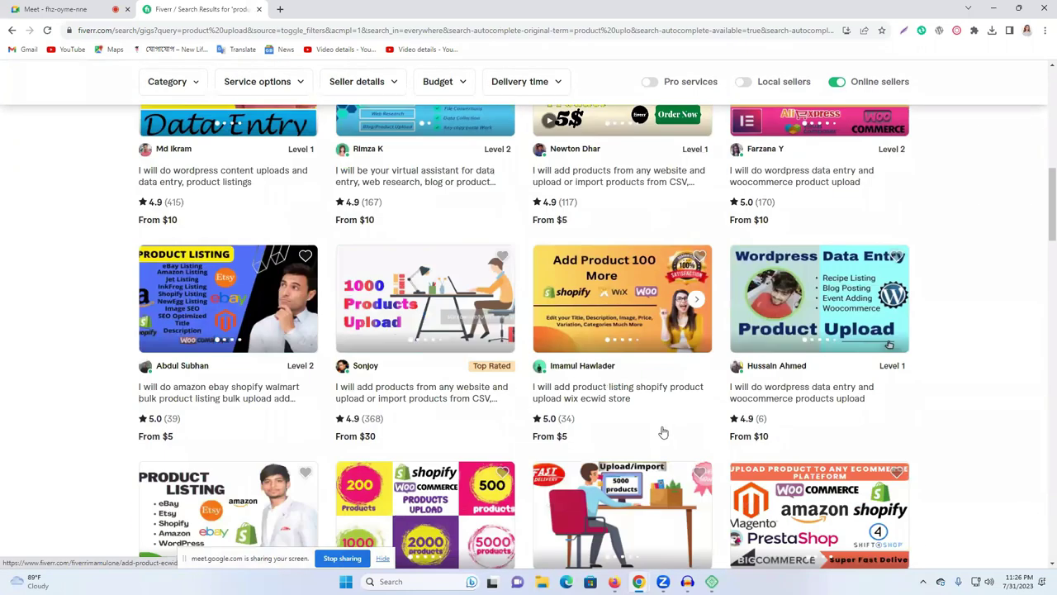
scroll(663, 432, down, 1)
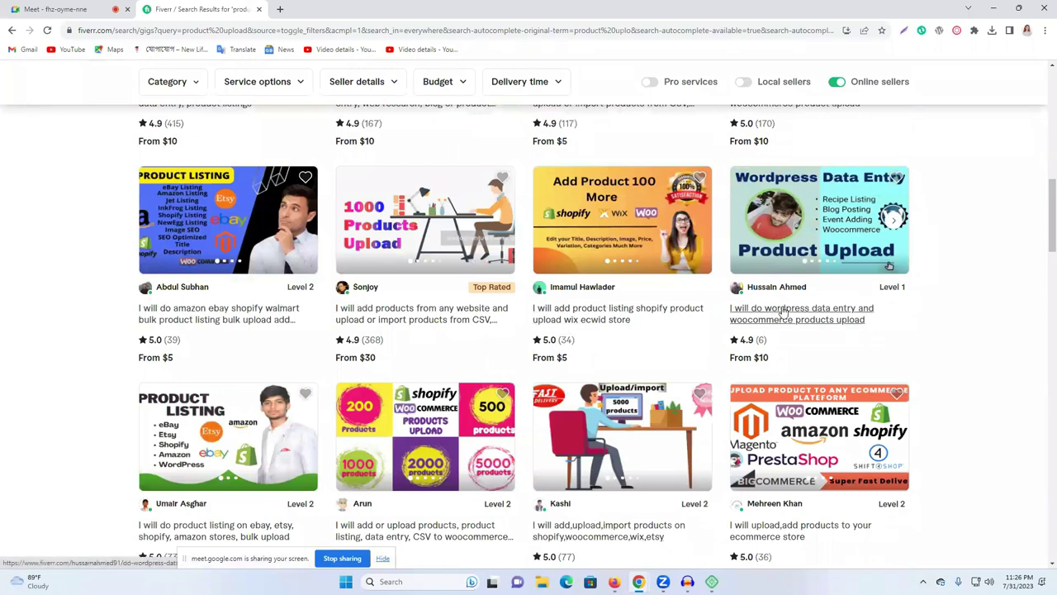
scroll(537, 319, up, 3)
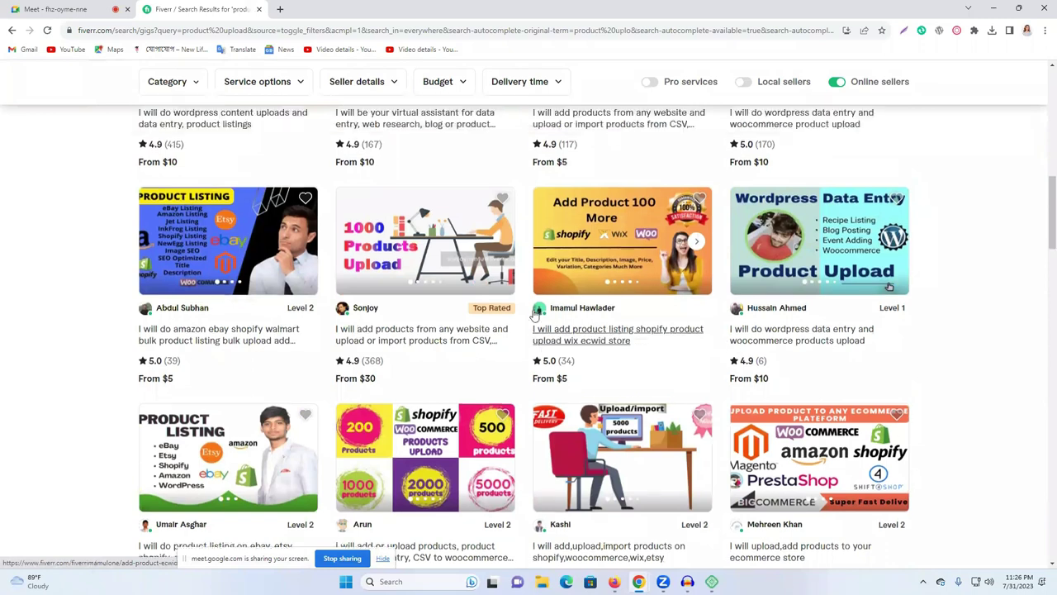
scroll(537, 320, up, 5)
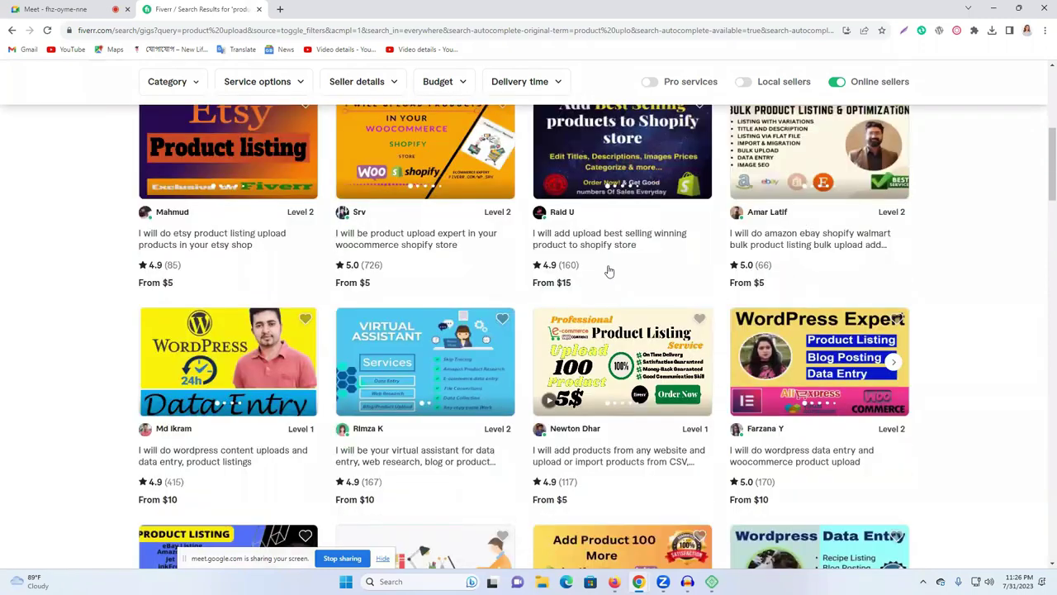
scroll(559, 265, up, 2)
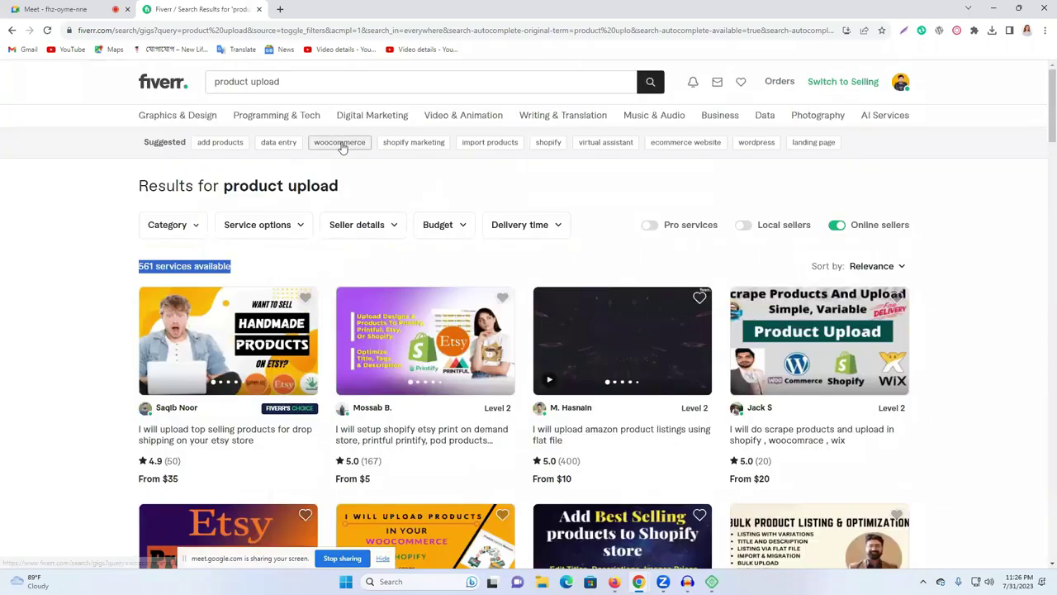
Search Fiverr for the suggested term "woocommerce" and refine it to "woocommerce product upload".
click(367, 149)
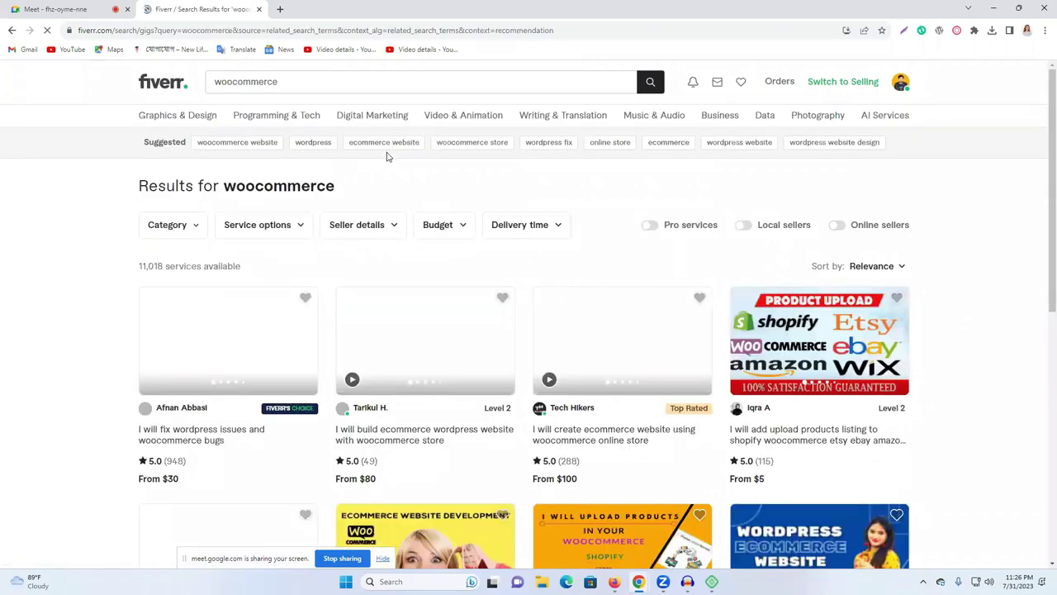
click(307, 87)
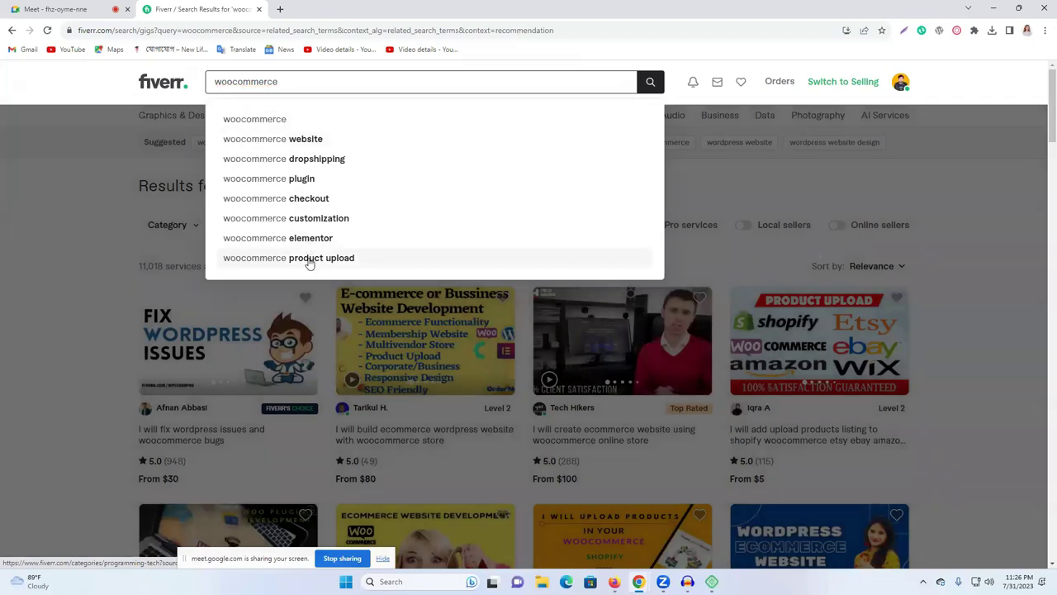
click(309, 258)
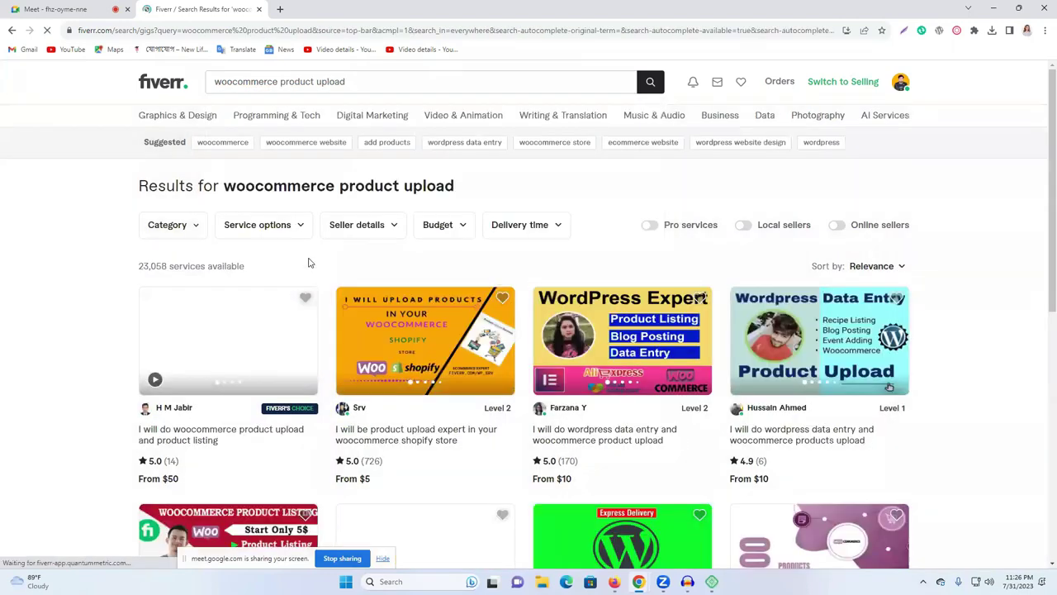
Show only online sellers for WooCommerce product upload and look through their gigs and starting prices.
click(838, 225)
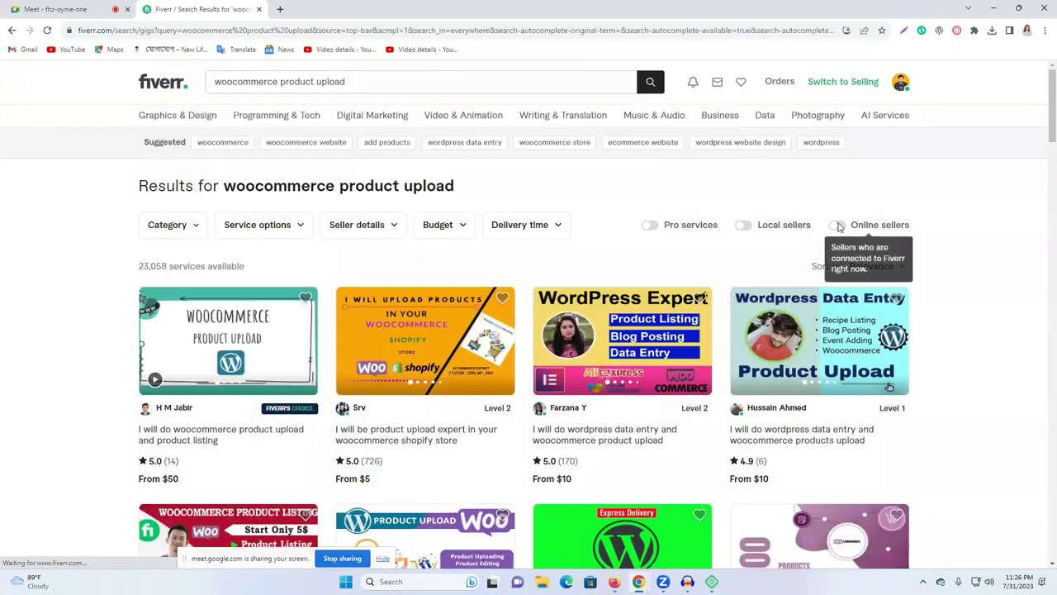
scroll(847, 446, down, 1)
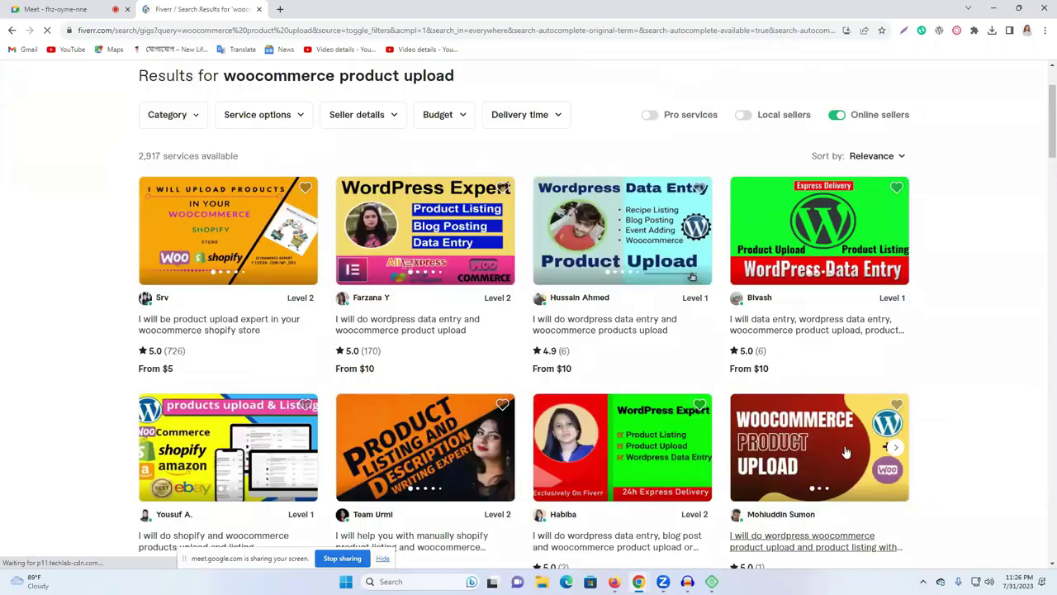
scroll(851, 437, down, 4)
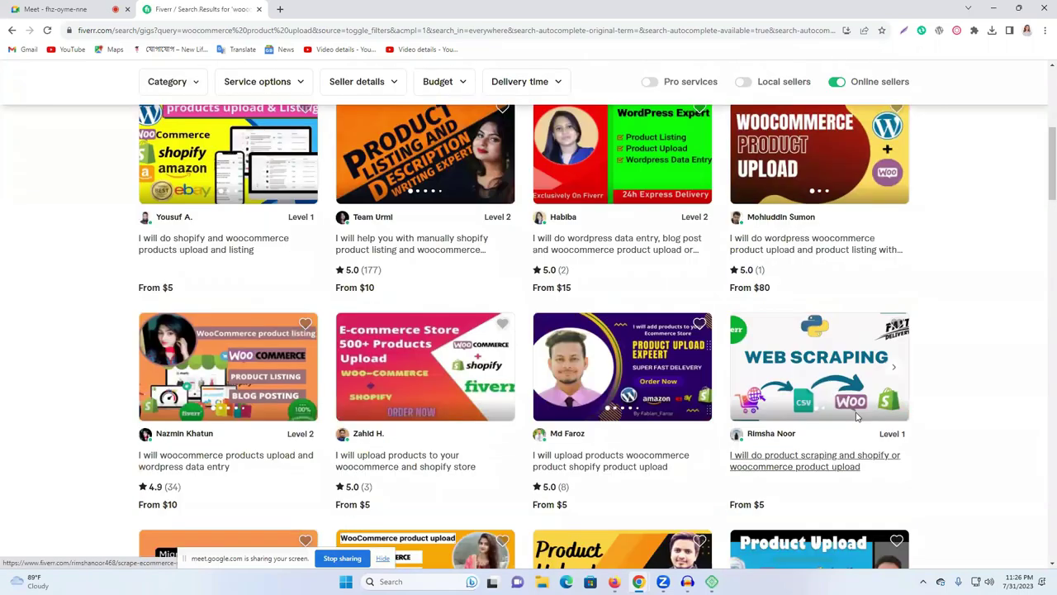
scroll(861, 418, down, 3)
scroll(685, 371, down, 2)
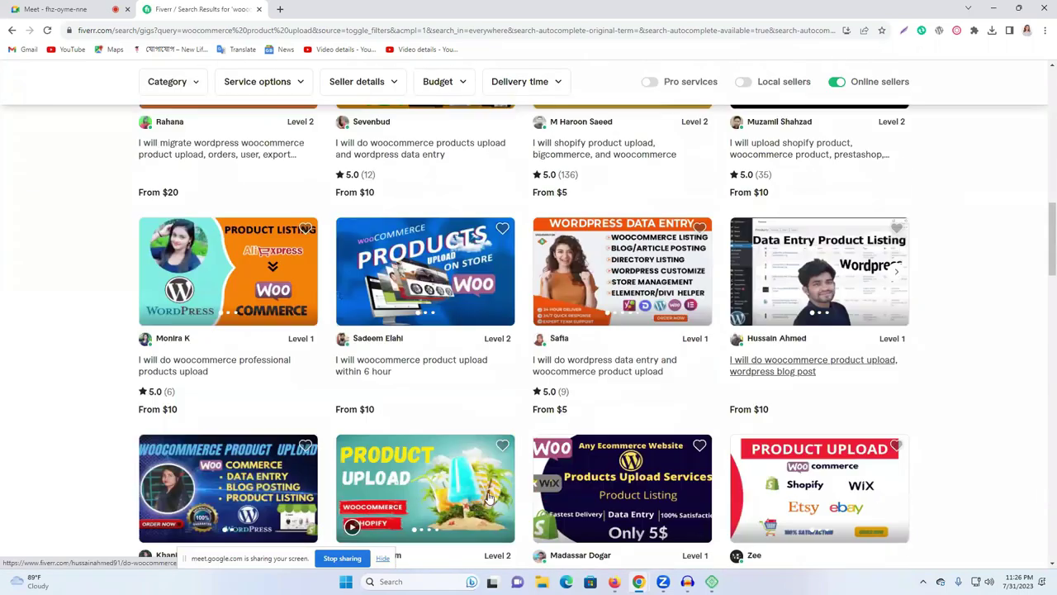
scroll(602, 389, down, 4)
scroll(1042, 282, down, 2)
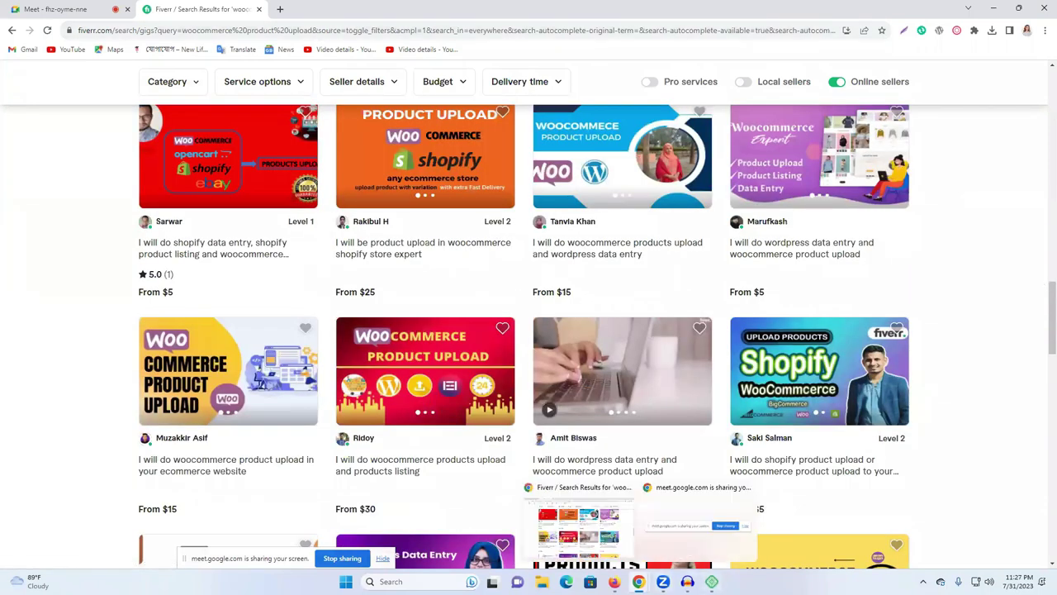
Switch back to Firefox and return to the store's checkout page with the required billing fields.
click(614, 582)
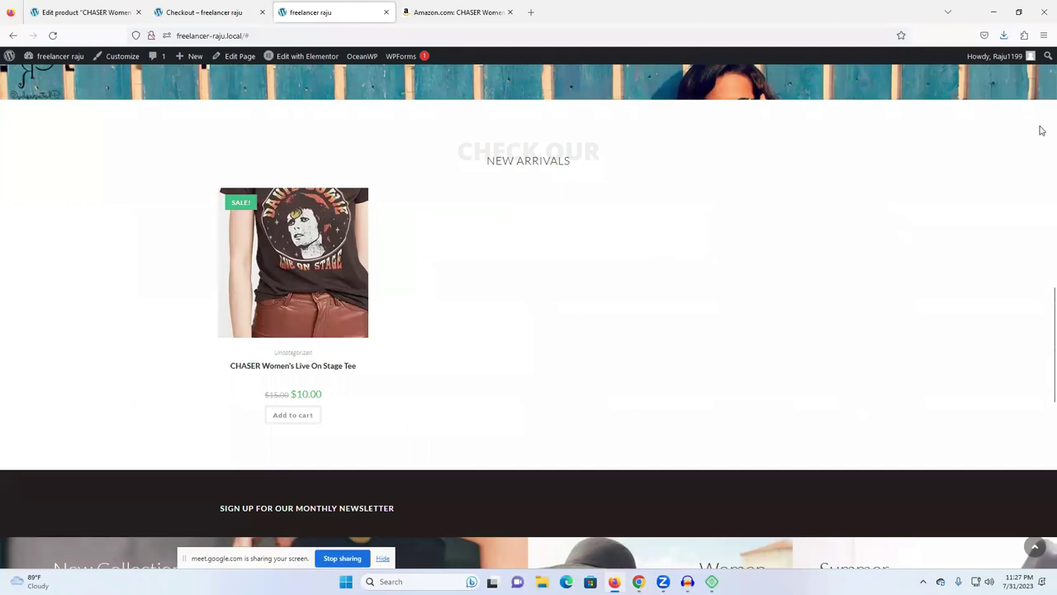
click(10, 12)
click(528, 377)
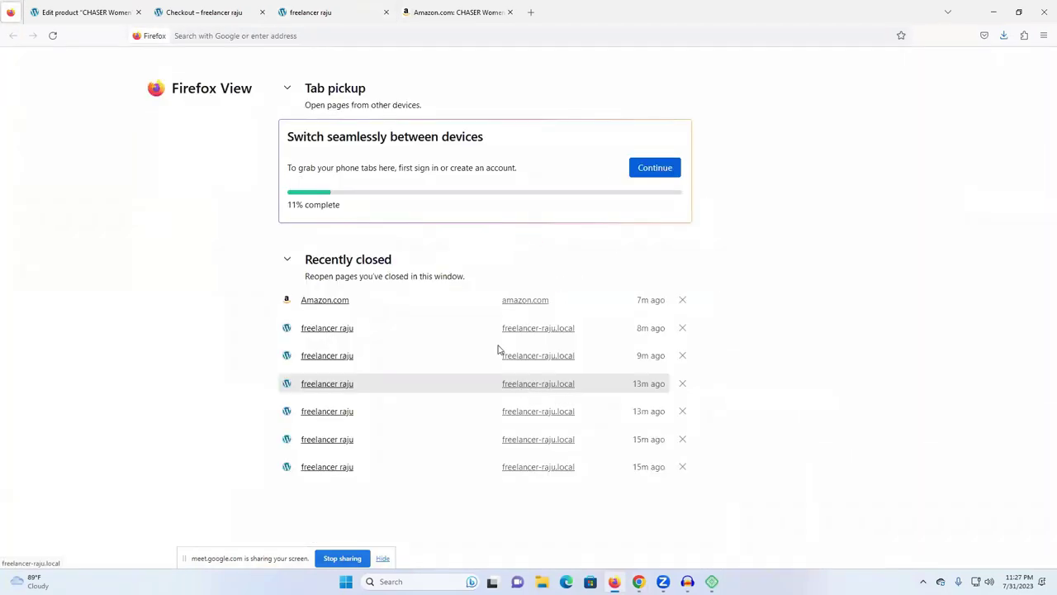
click(180, 12)
scroll(169, 148, up, 3)
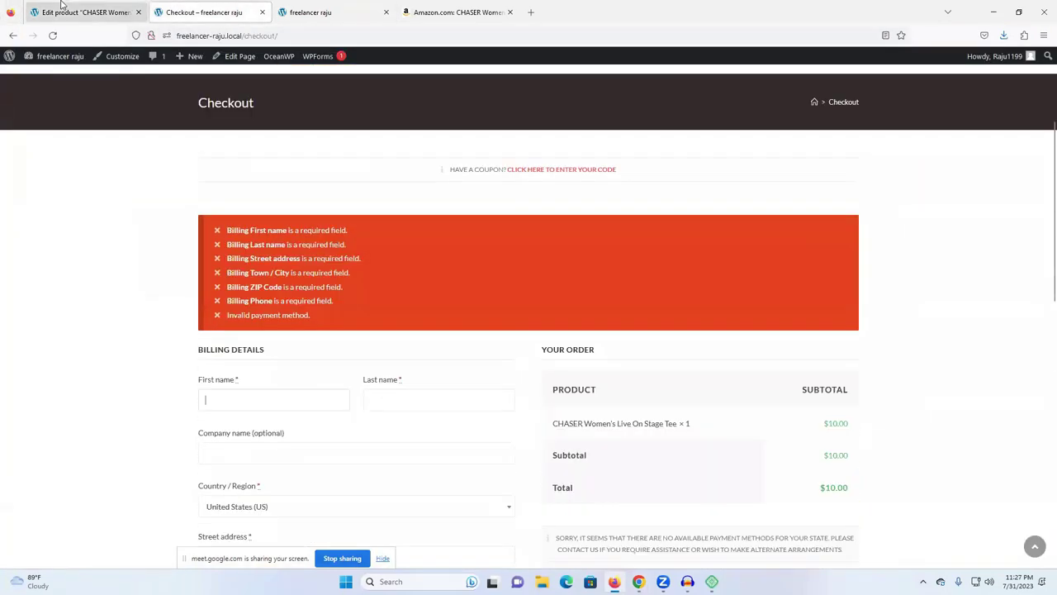
Open the list of all site pages in the WordPress dashboard and look through the page titles.
click(83, 11)
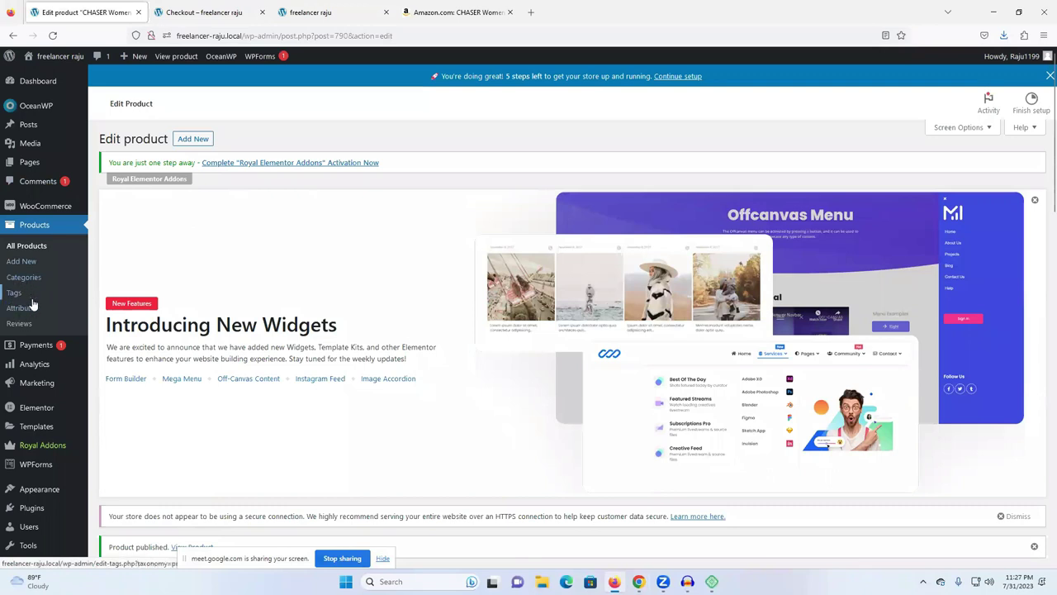
click(40, 162)
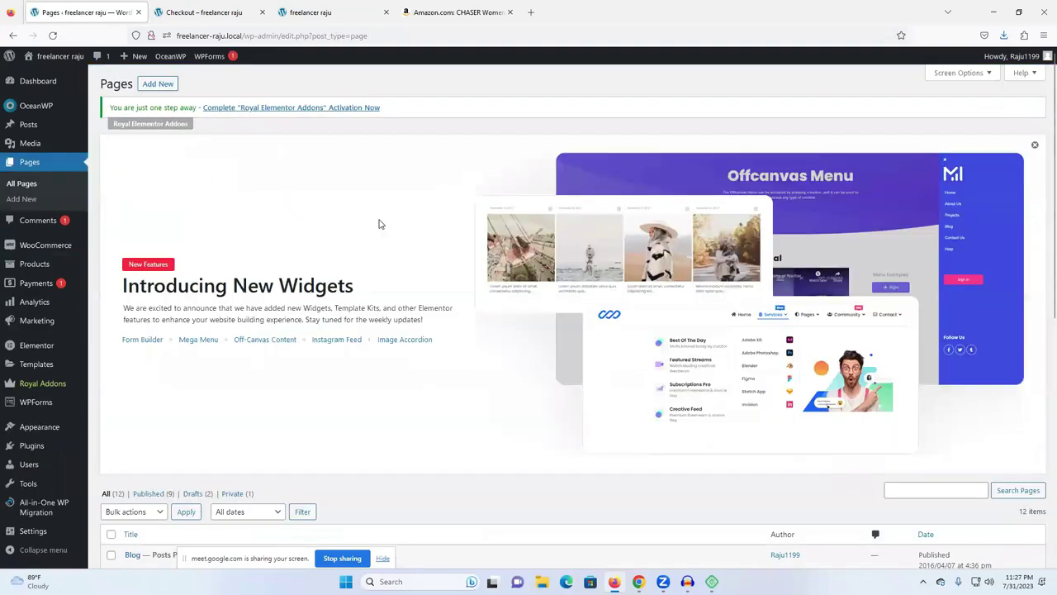
scroll(416, 263, down, 5)
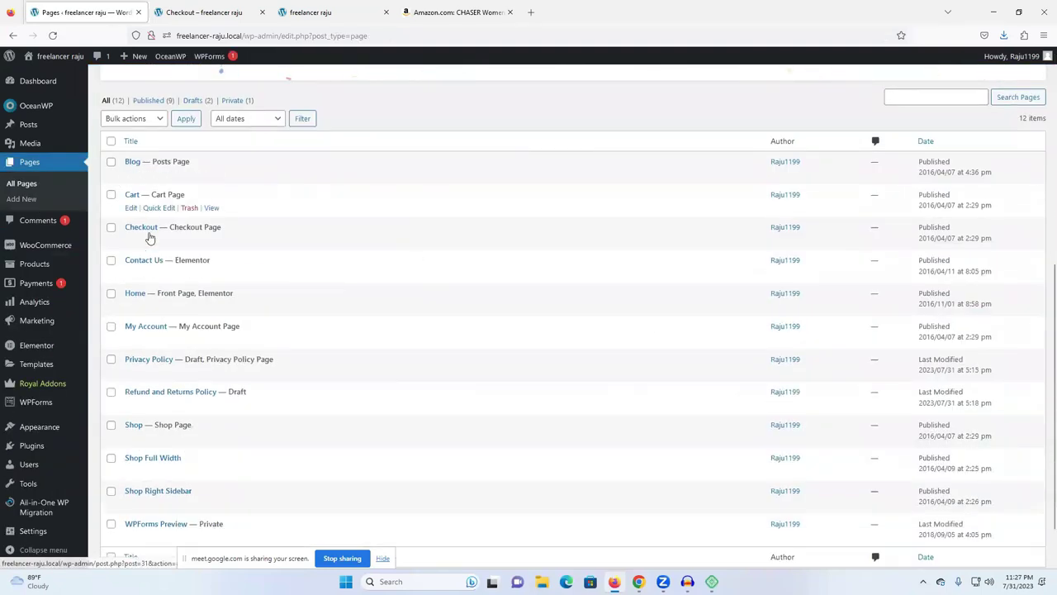
scroll(160, 429, down, 2)
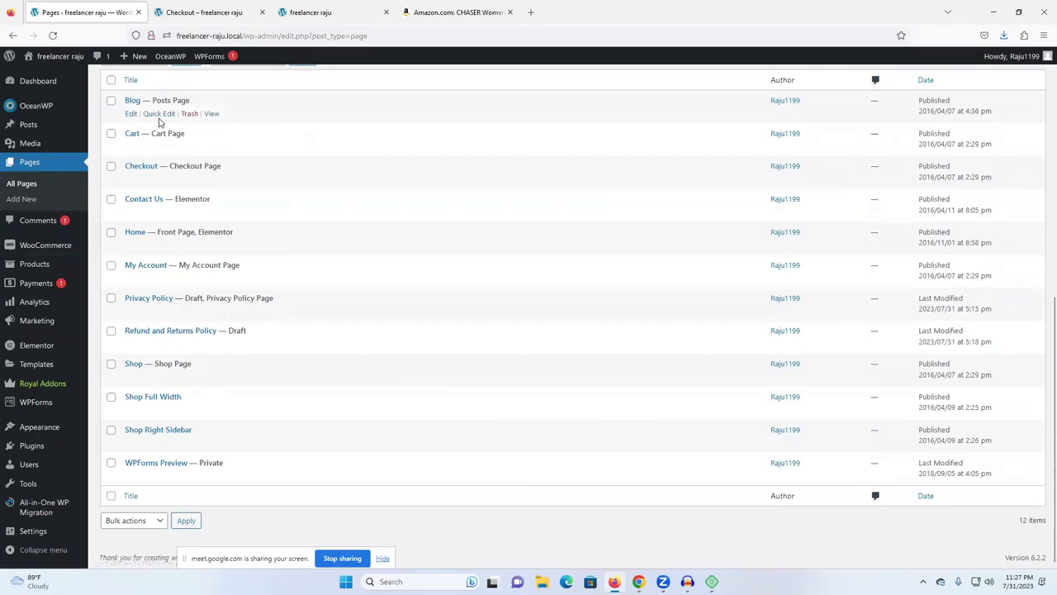
Examine the main navigation on the store's home page, including the dropdowns from Bags back to Shoes.
click(301, 12)
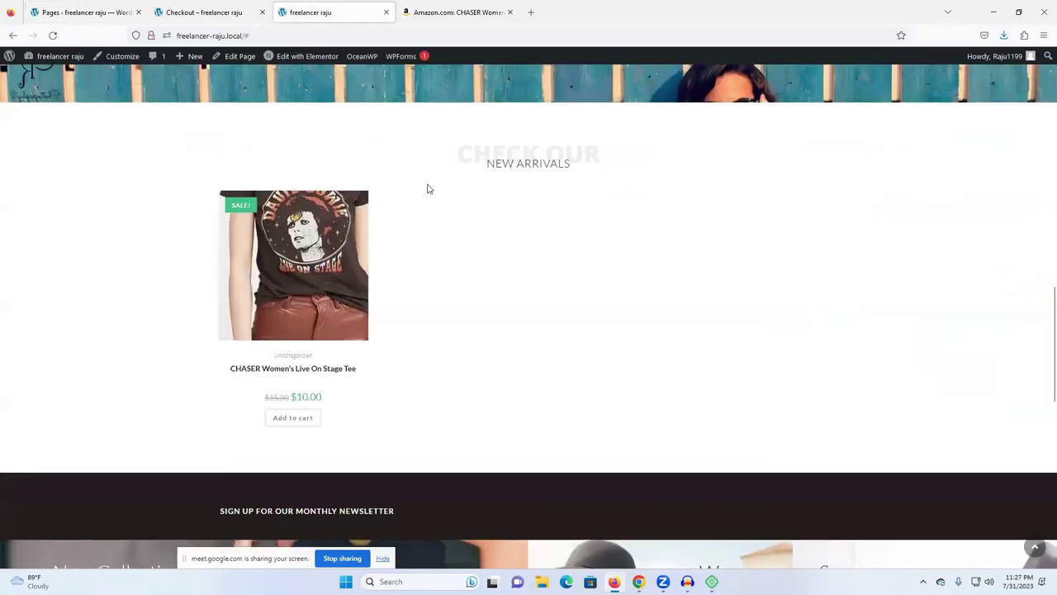
scroll(496, 248, up, 3)
scroll(722, 288, up, 10)
scroll(787, 202, up, 2)
mouse_move(779, 189)
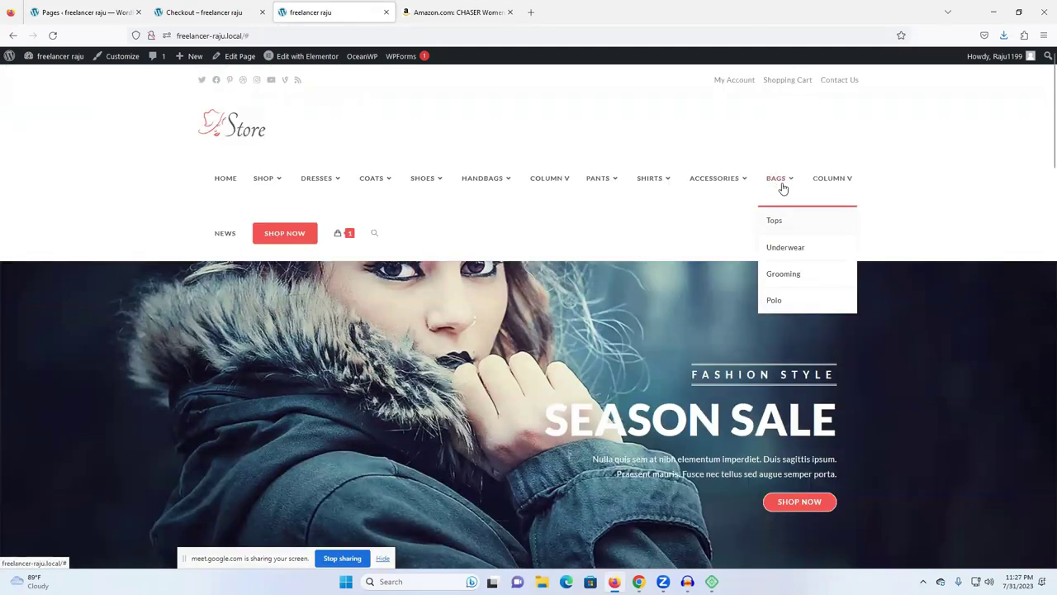
mouse_move(750, 181)
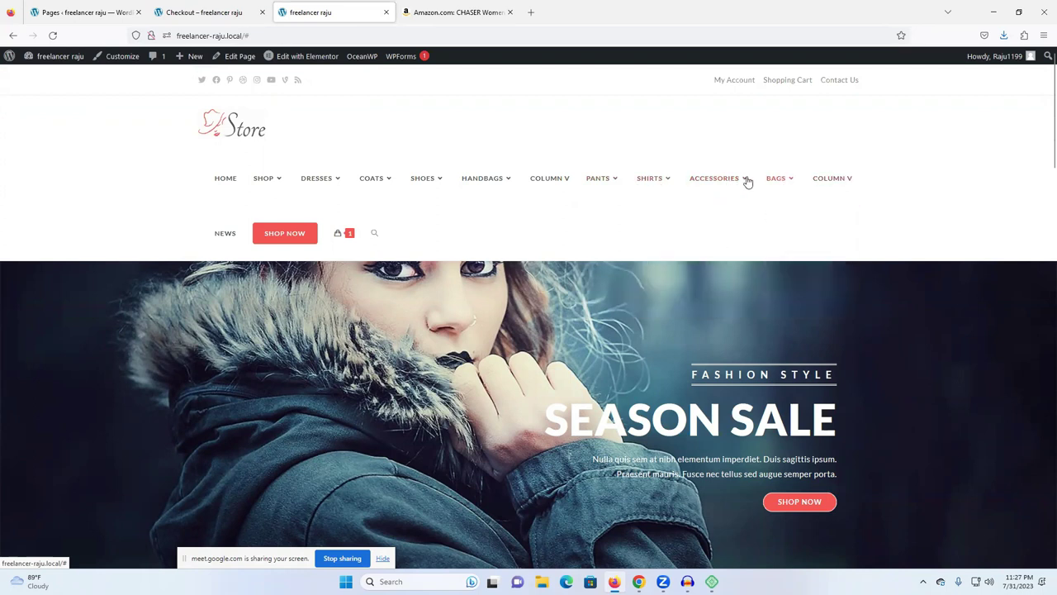
mouse_move(599, 179)
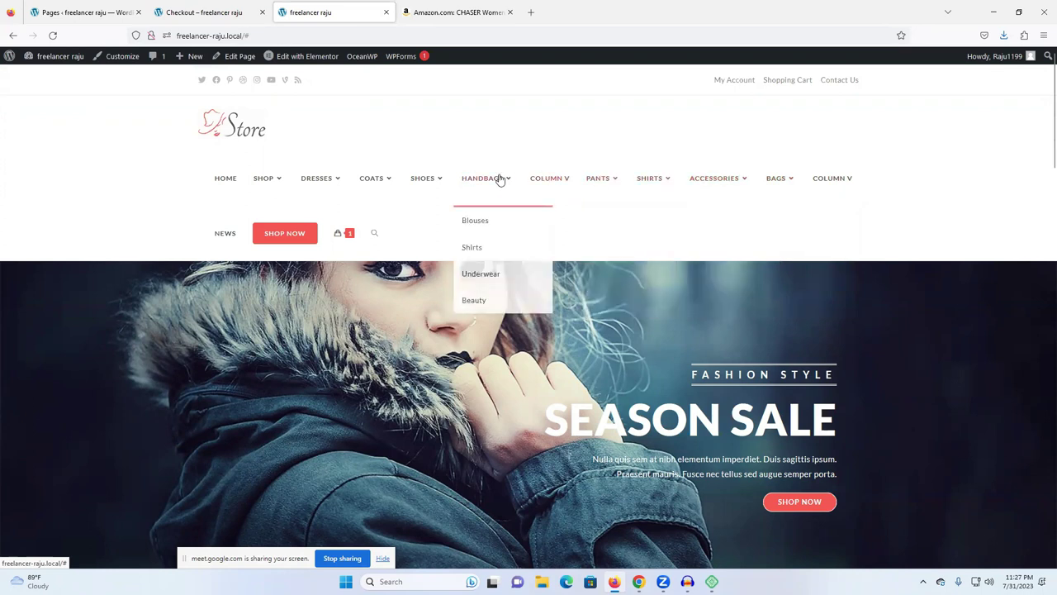
mouse_move(420, 184)
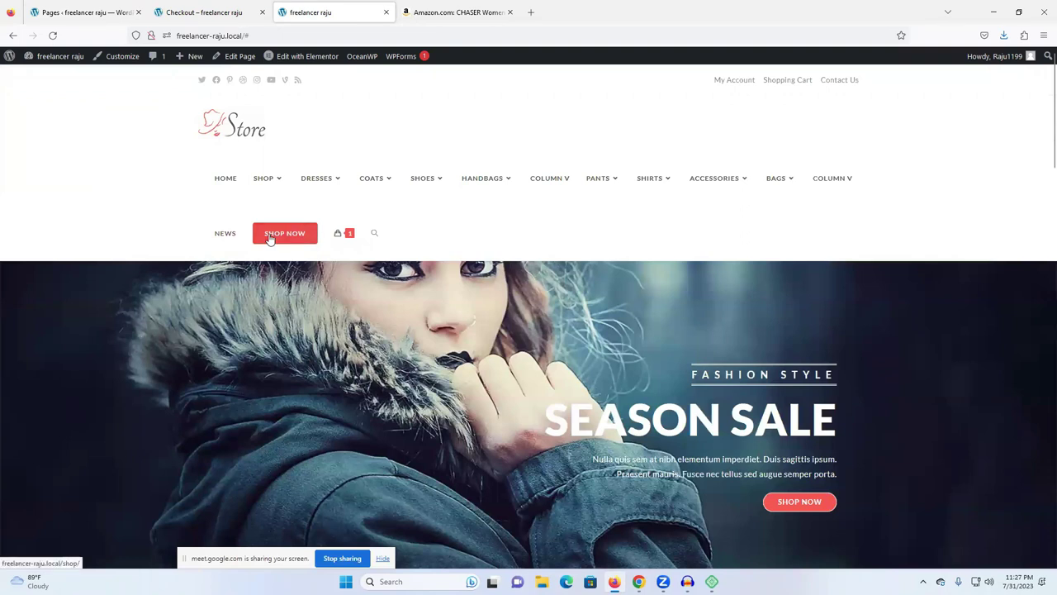
Open the dashboard's menu editor and review the Footer Menu's structure and display location settings.
click(165, 12)
click(99, 7)
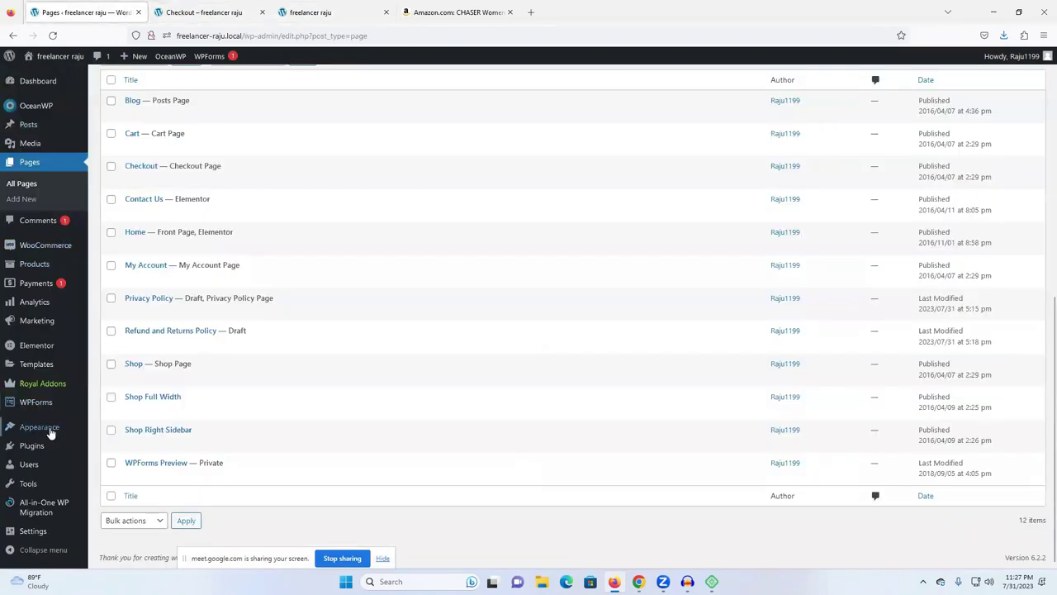
mouse_move(33, 434)
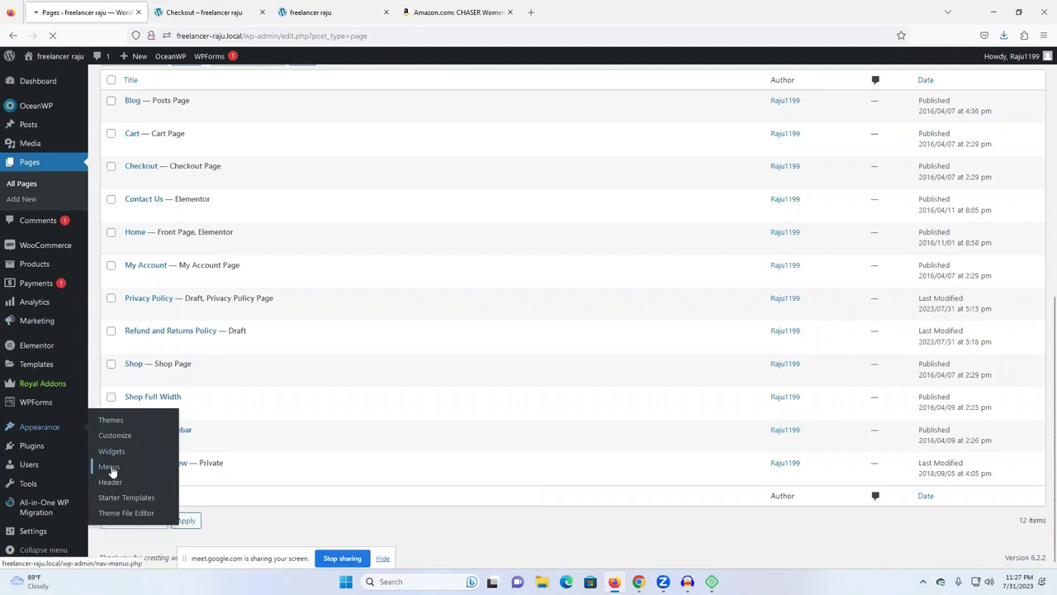
scroll(342, 406, down, 5)
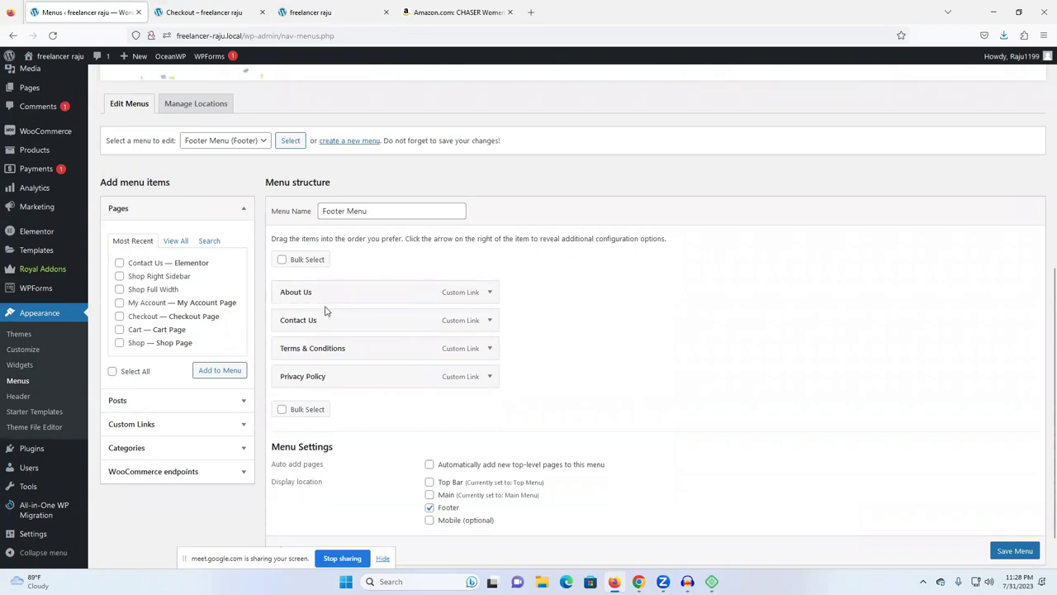
scroll(346, 281, down, 1)
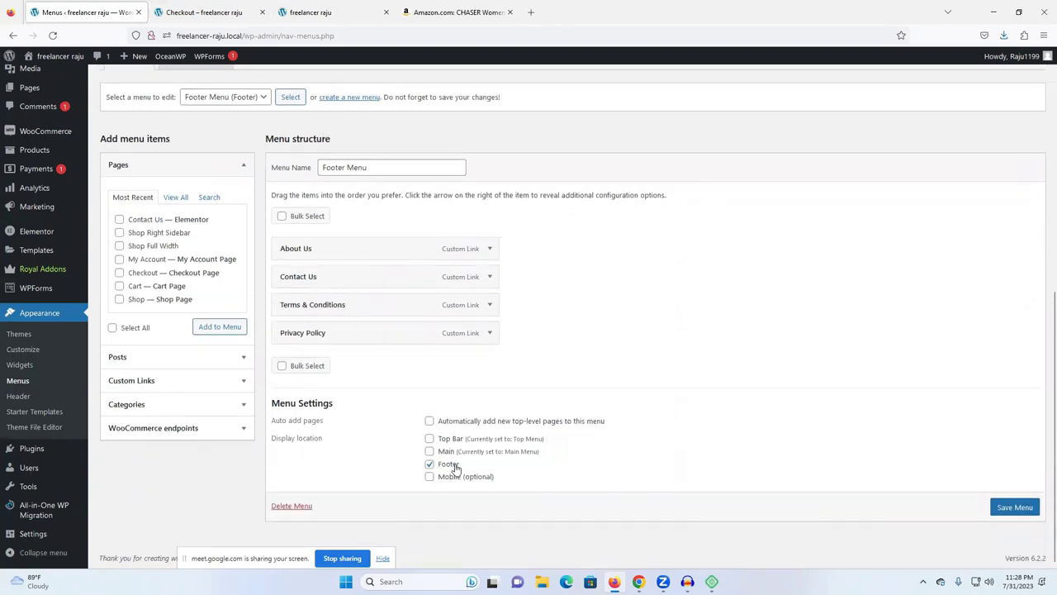
Check the footer links at the end of the store's home page and revisit the checkout page.
click(313, 12)
scroll(698, 297, down, 10)
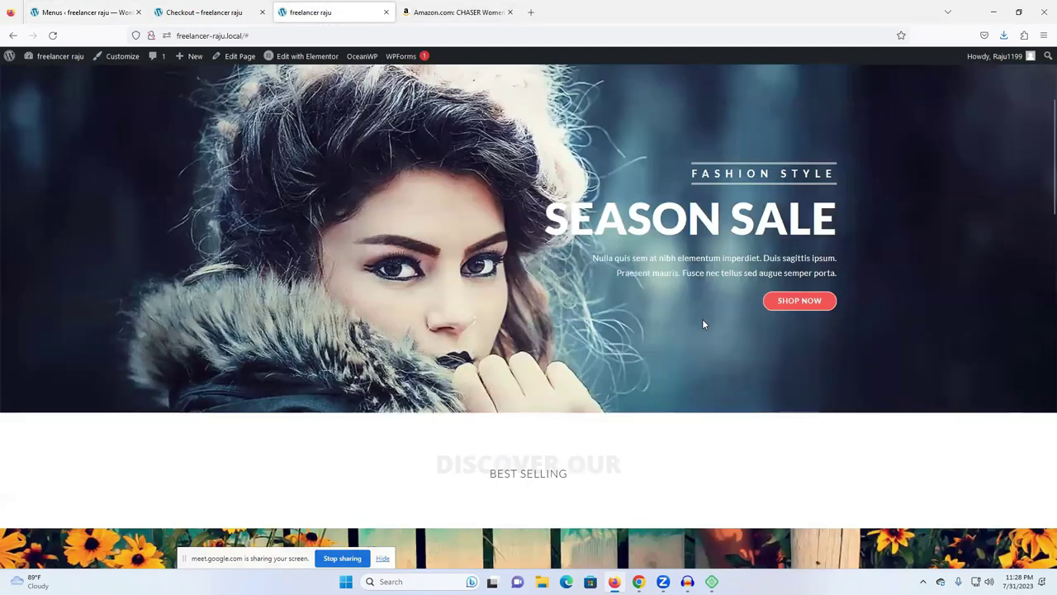
scroll(703, 323, down, 15)
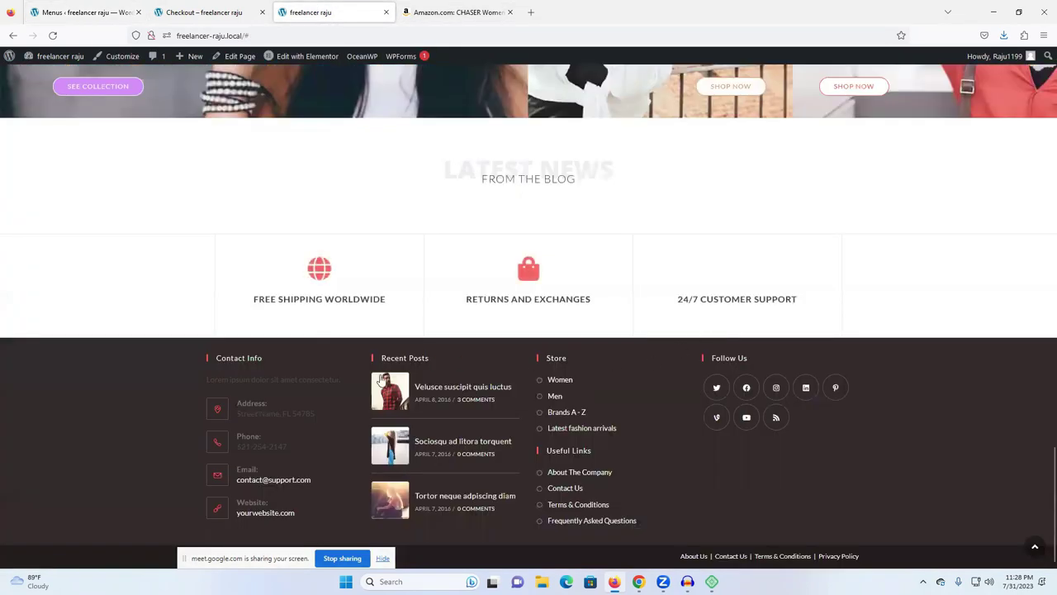
key(Home)
click(204, 11)
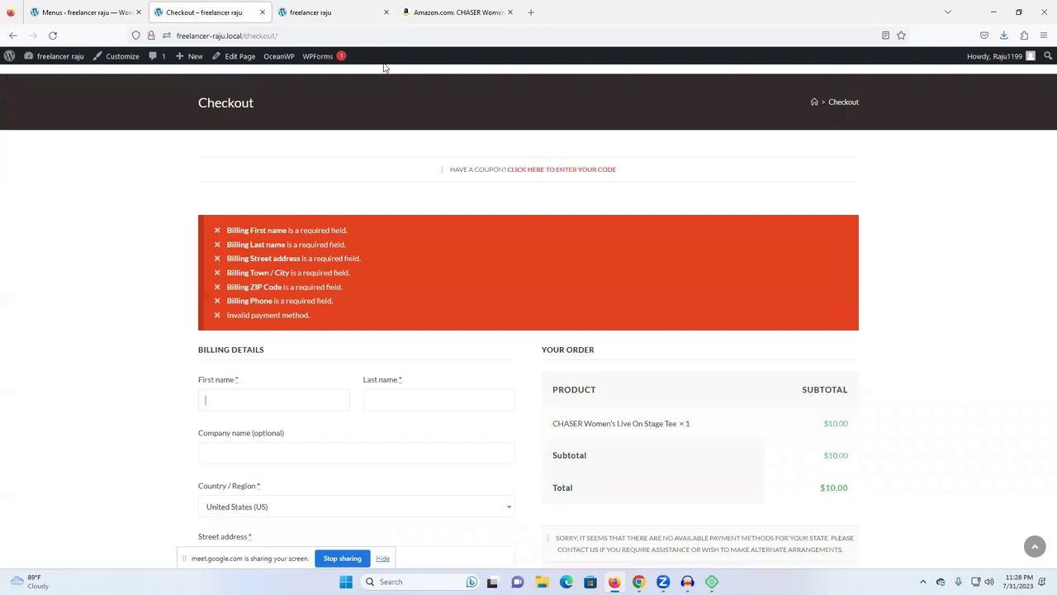
Change the Footer Menu's display location from Footer to Main in the menu editor.
click(98, 11)
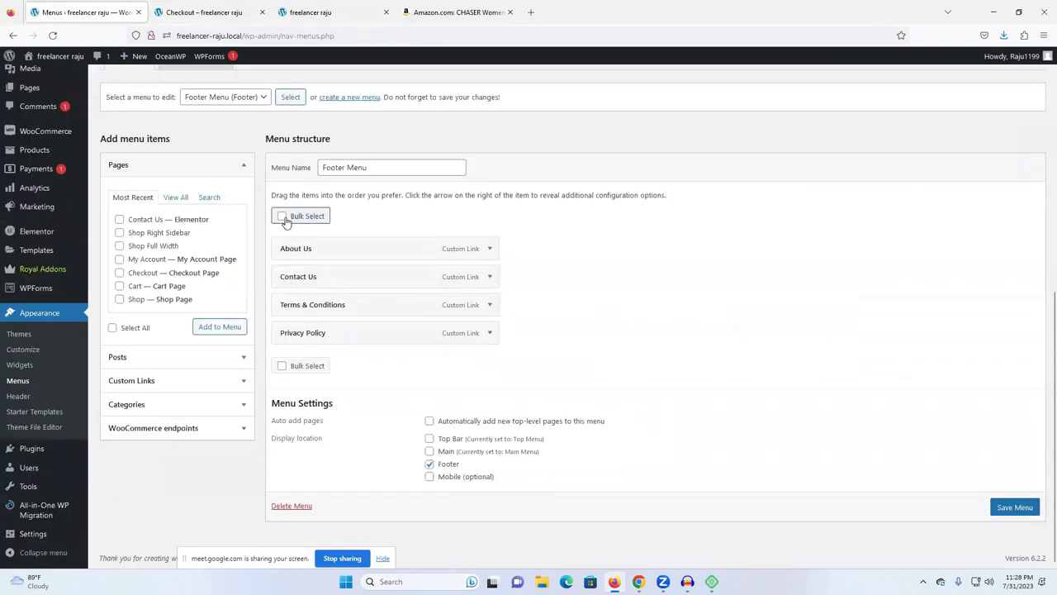
click(347, 168)
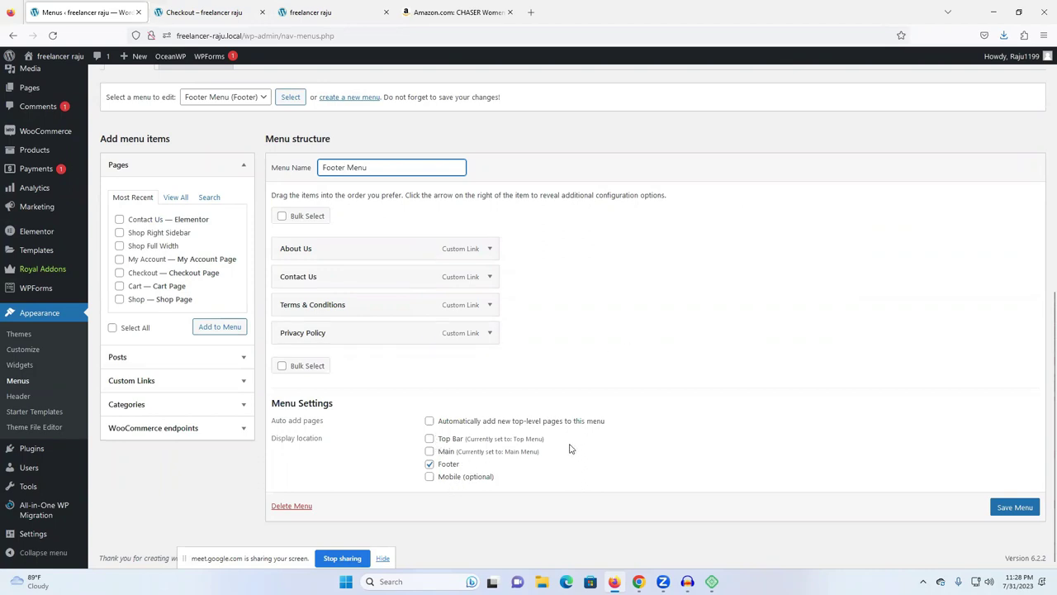
click(429, 453)
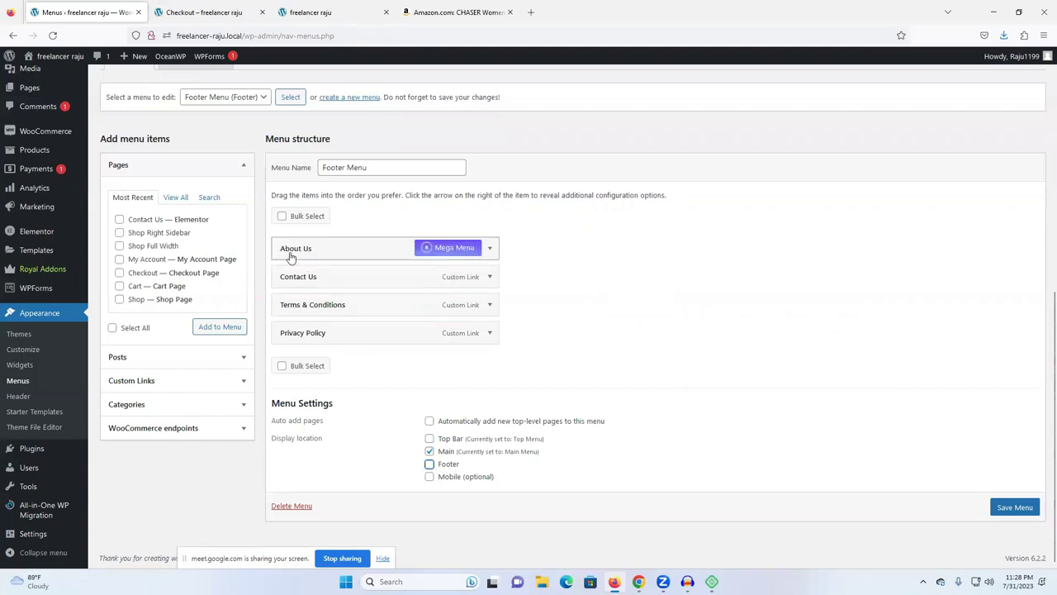
Add the Blog page from the full page list to the Footer Menu and save the menu.
scroll(132, 306, up, 1)
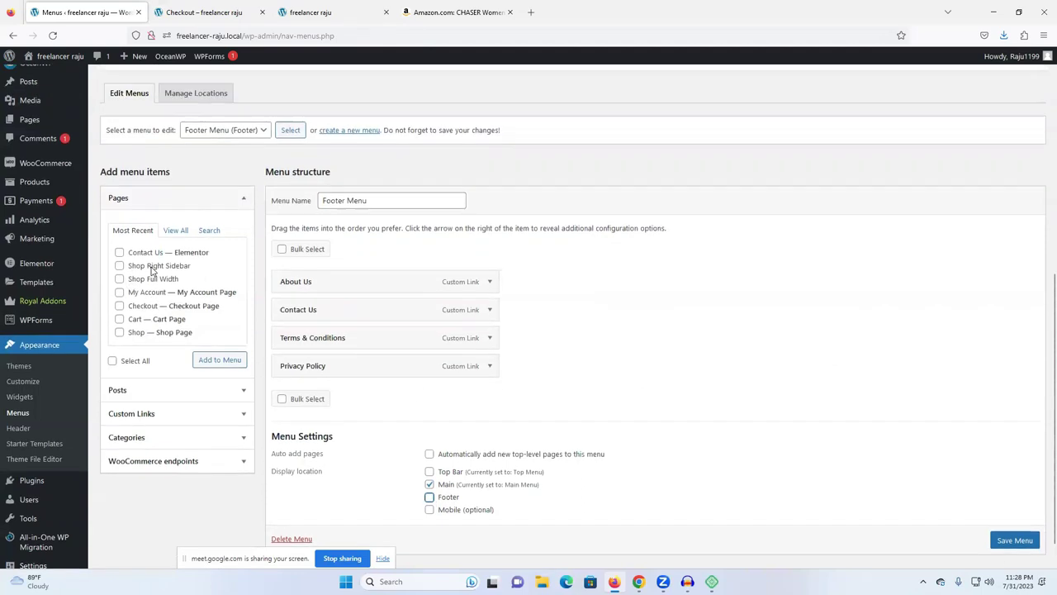
scroll(148, 301, down, 1)
click(176, 199)
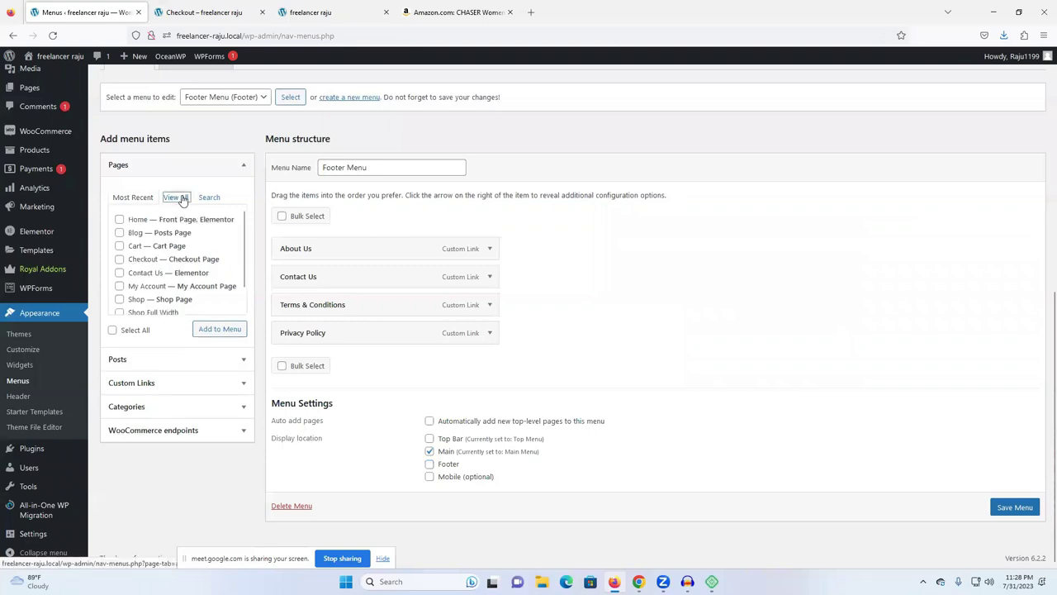
click(218, 330)
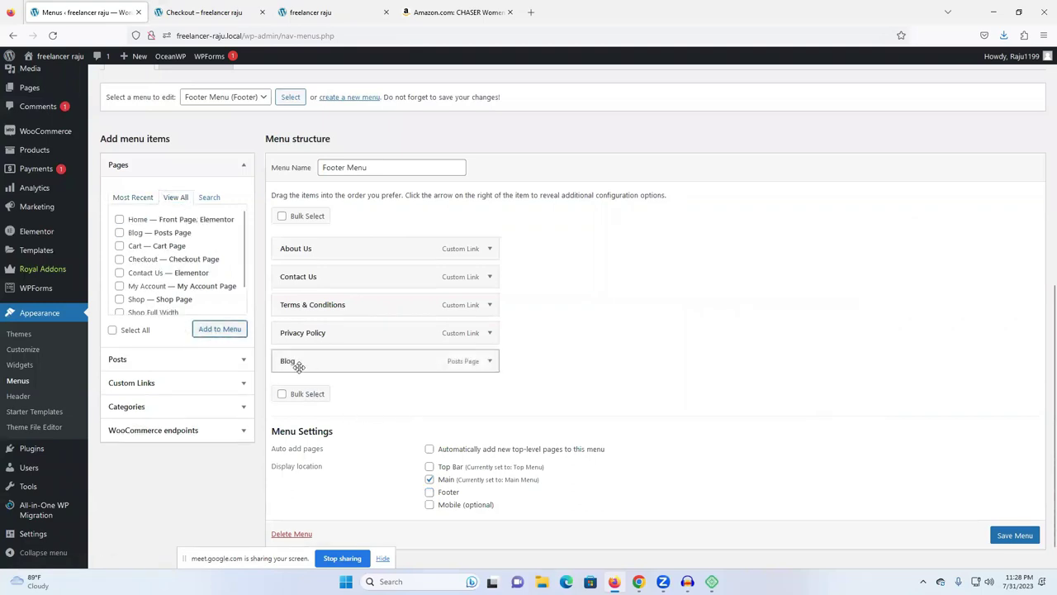
scroll(826, 479, down, 1)
key(Return)
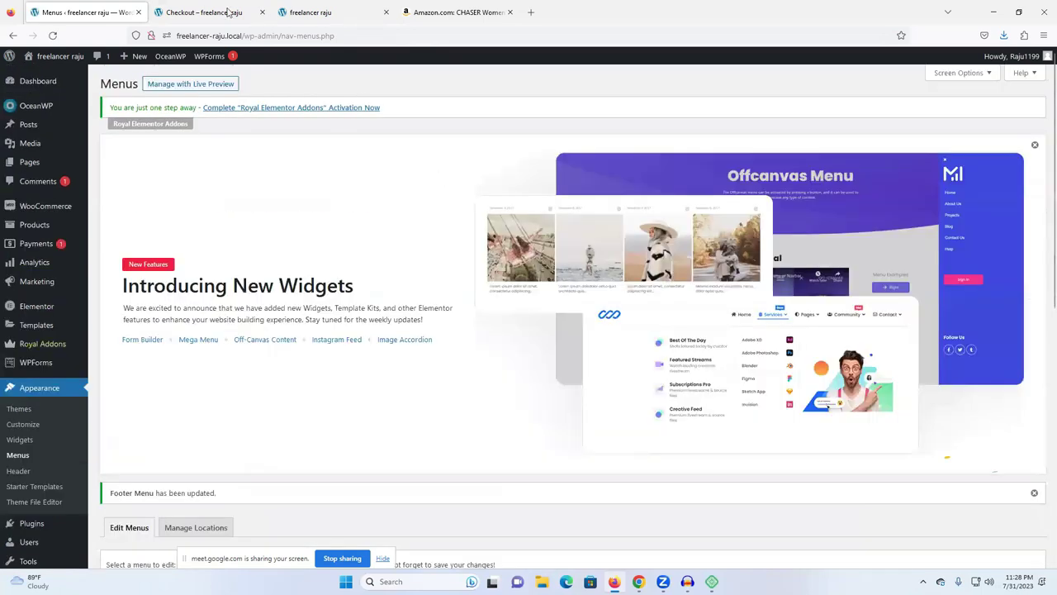
Reload the checkout page, open the store's home page and compare its header links with the menu editor's items.
click(228, 12)
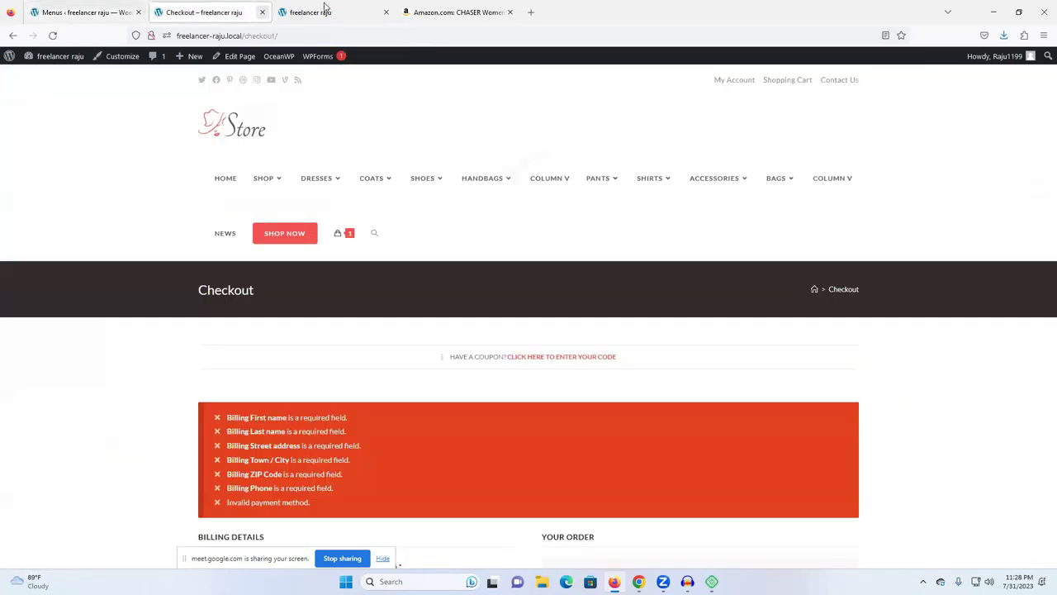
click(52, 35)
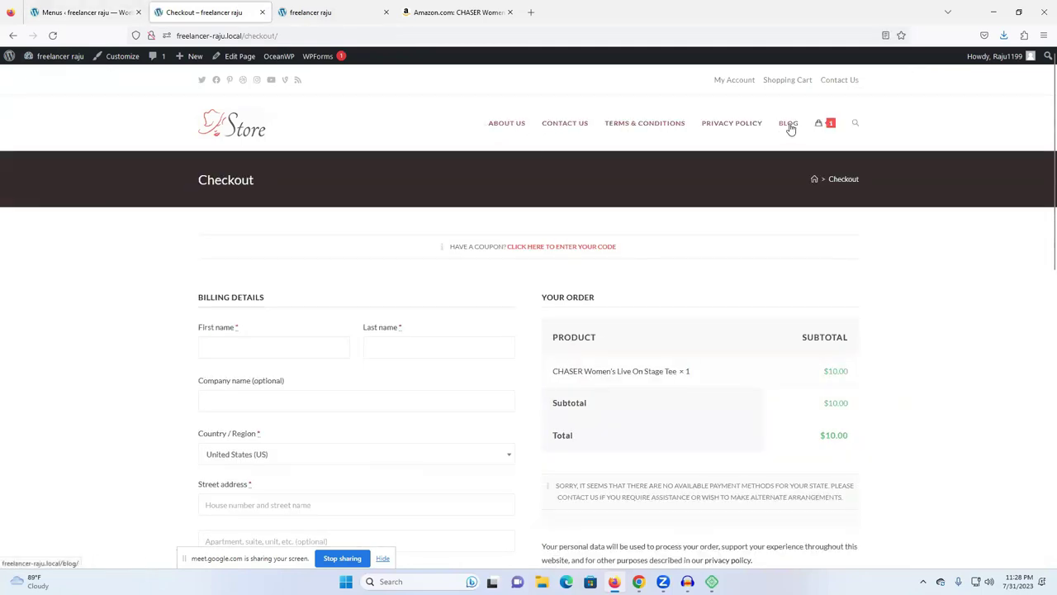
click(238, 135)
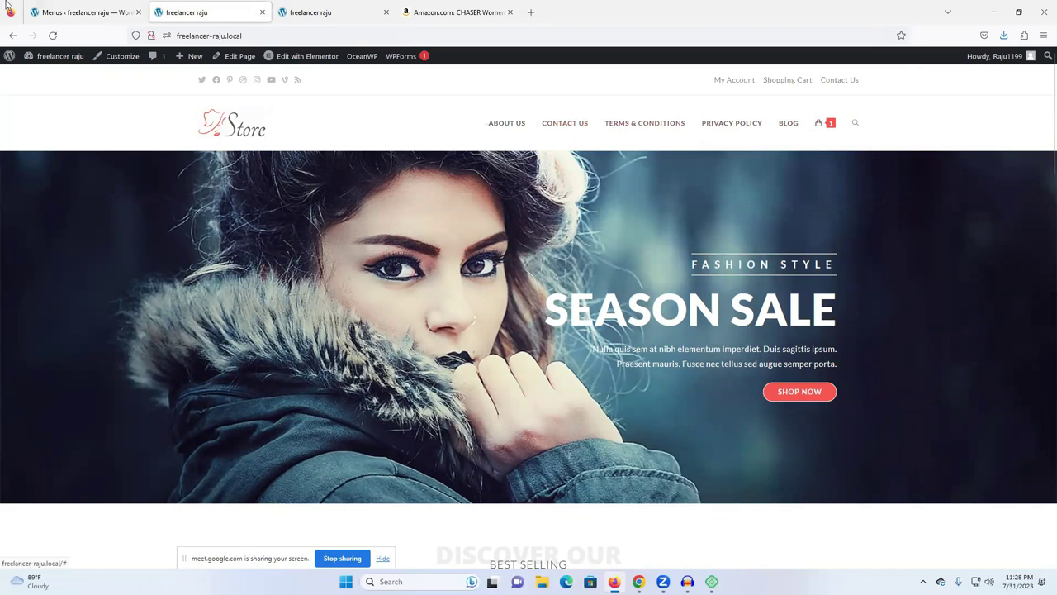
click(79, 11)
scroll(517, 372, down, 5)
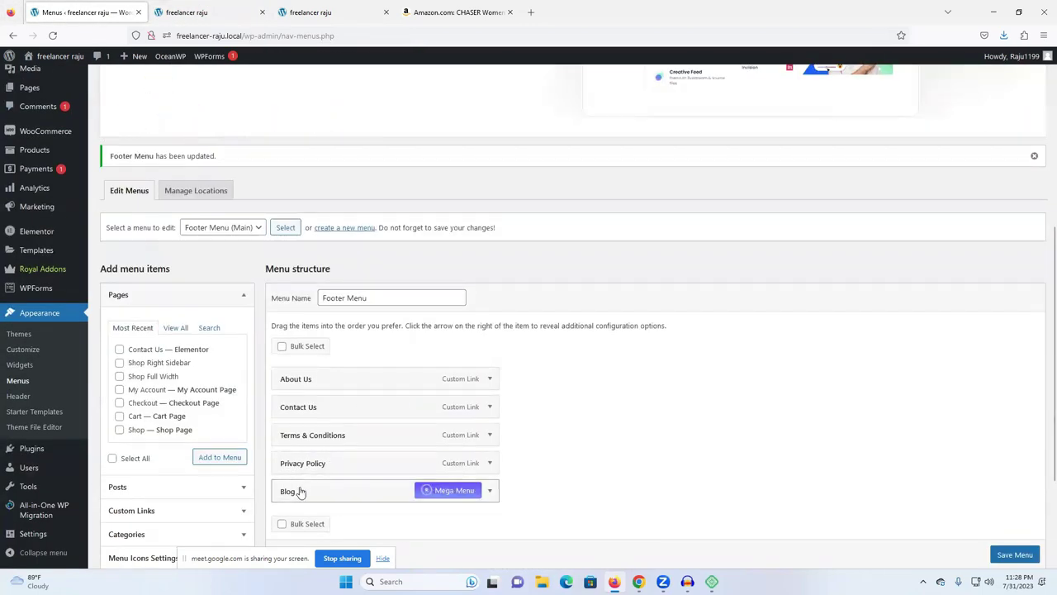
click(312, 13)
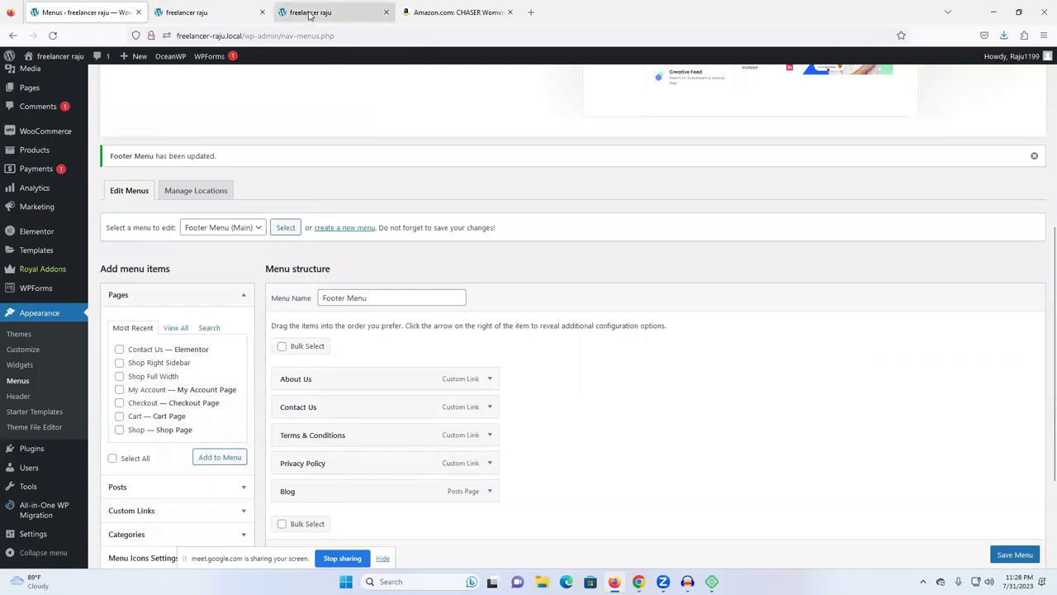
click(210, 9)
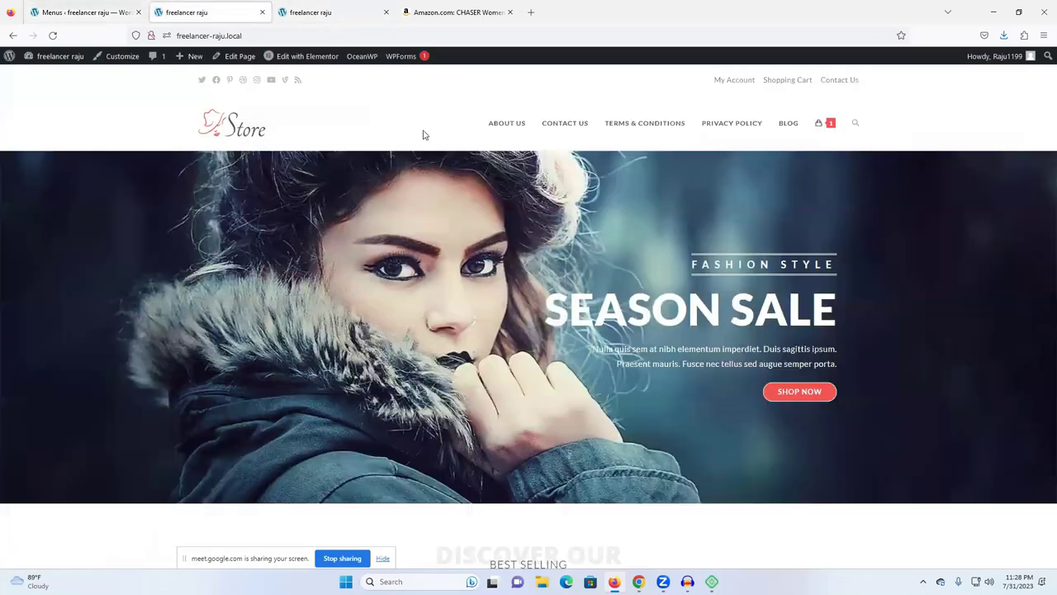
Add the Home page to the Footer Menu, place it above About Us and save the menu.
click(66, 13)
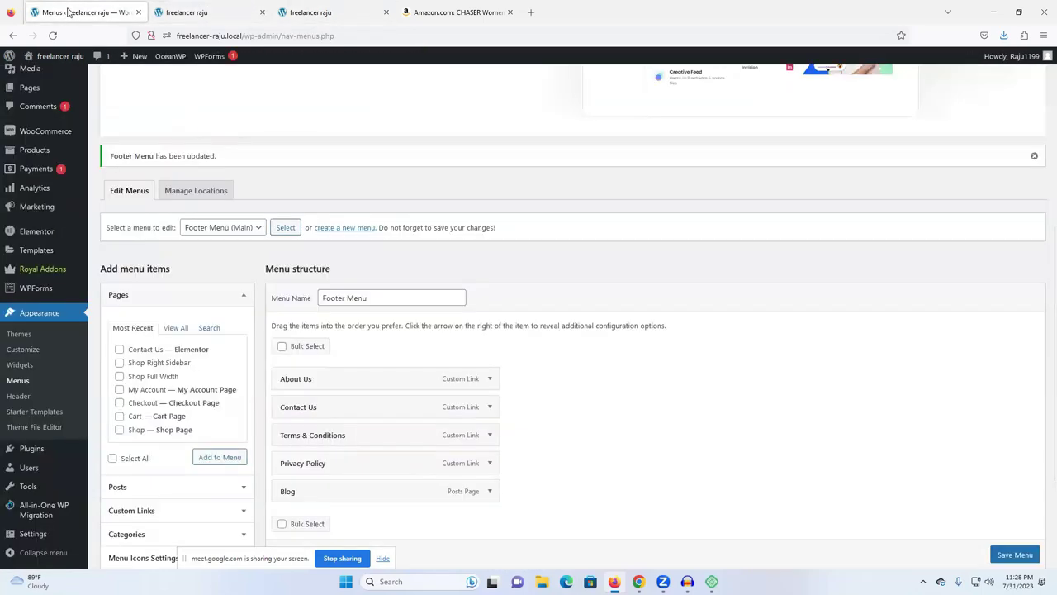
click(175, 328)
click(119, 351)
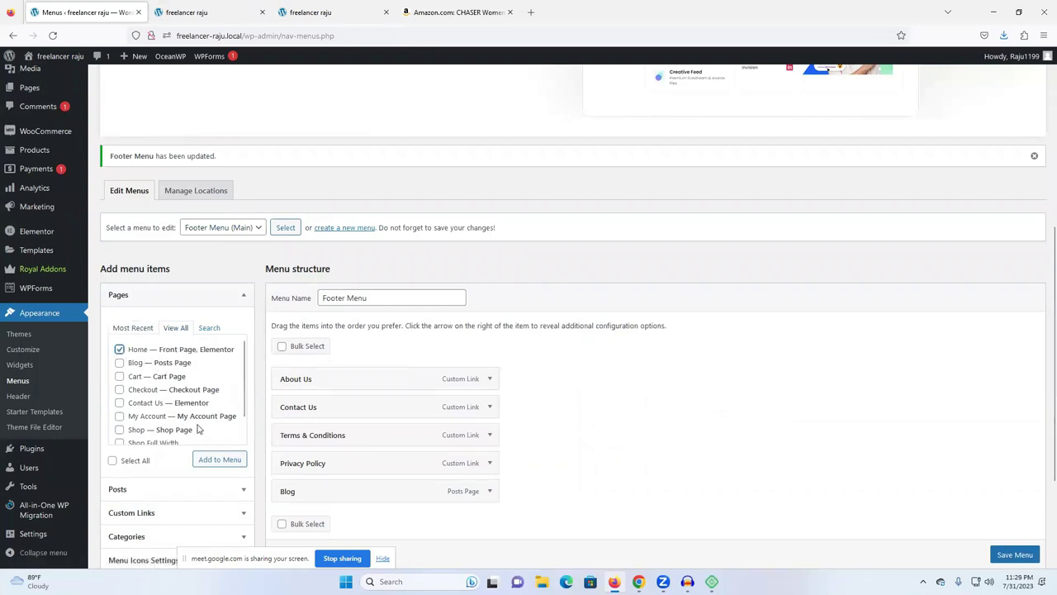
click(219, 459)
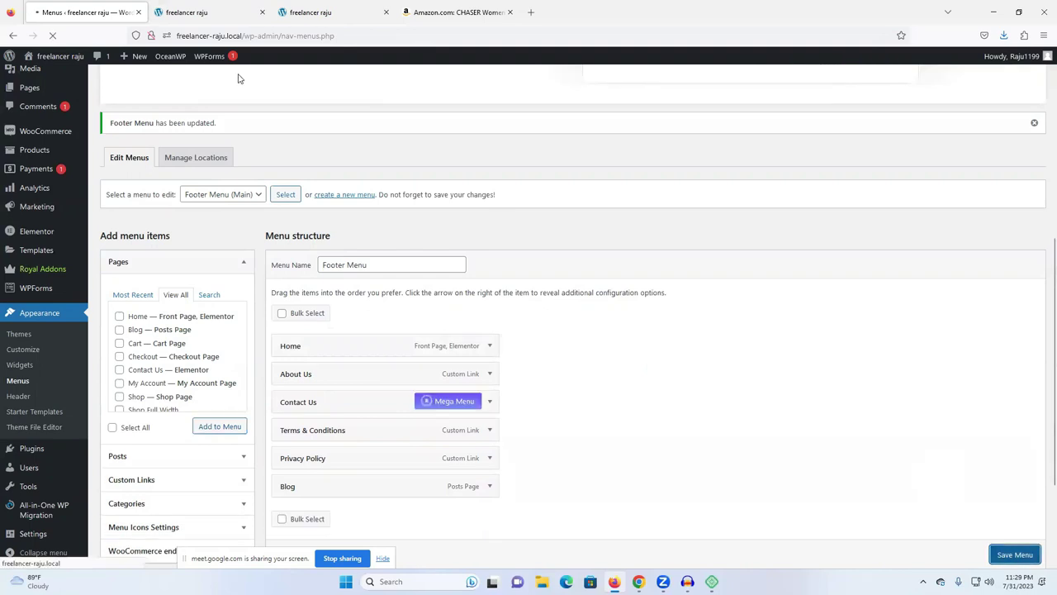
scroll(236, 75, up, 5)
Reload the store's home page and check the header navigation and the page down to its footer.
click(310, 12)
scroll(349, 71, up, 3)
click(199, 12)
click(54, 35)
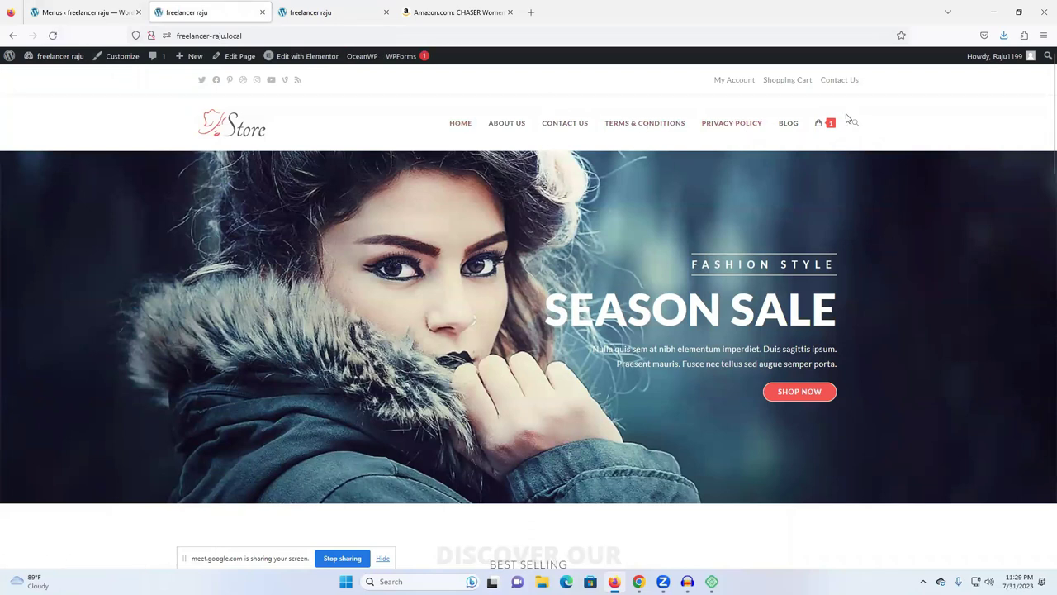
scroll(775, 245, down, 5)
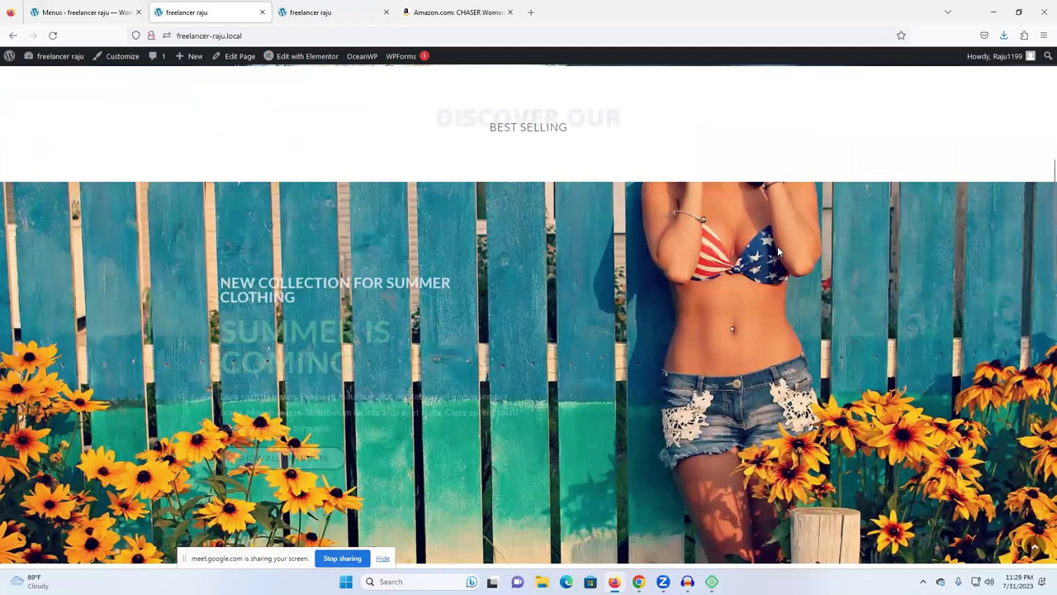
scroll(778, 247, down, 10)
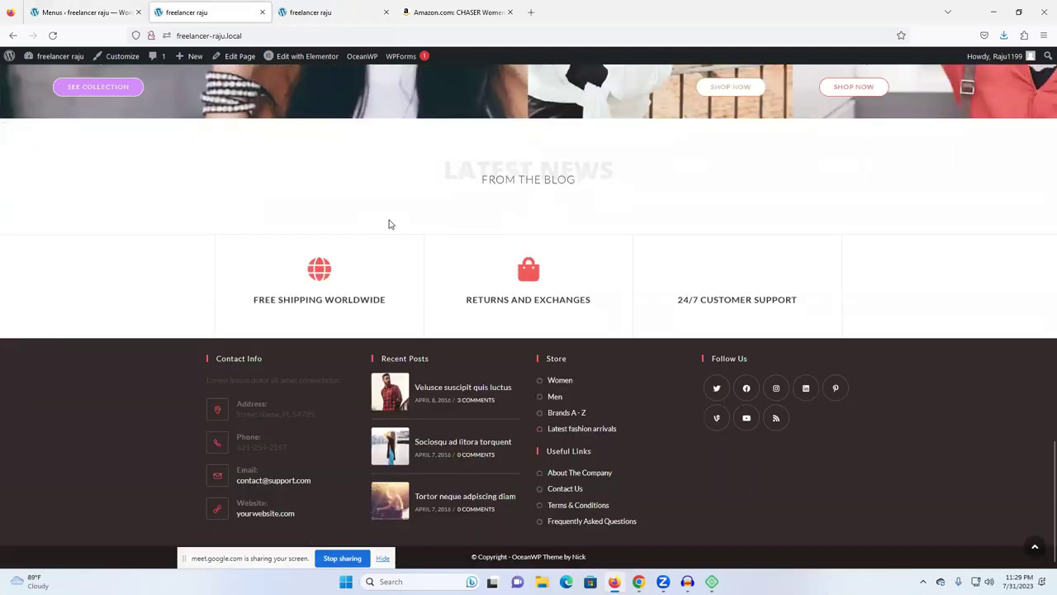
Create a new page in the WordPress admin titled with the site owner's first name and publish it.
scroll(391, 224, up, 15)
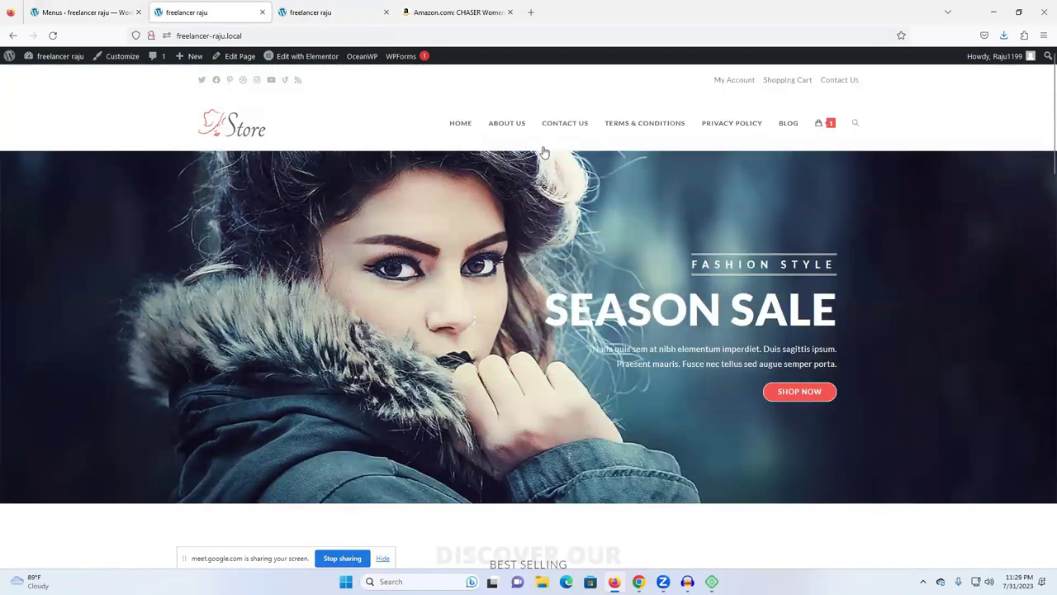
click(82, 11)
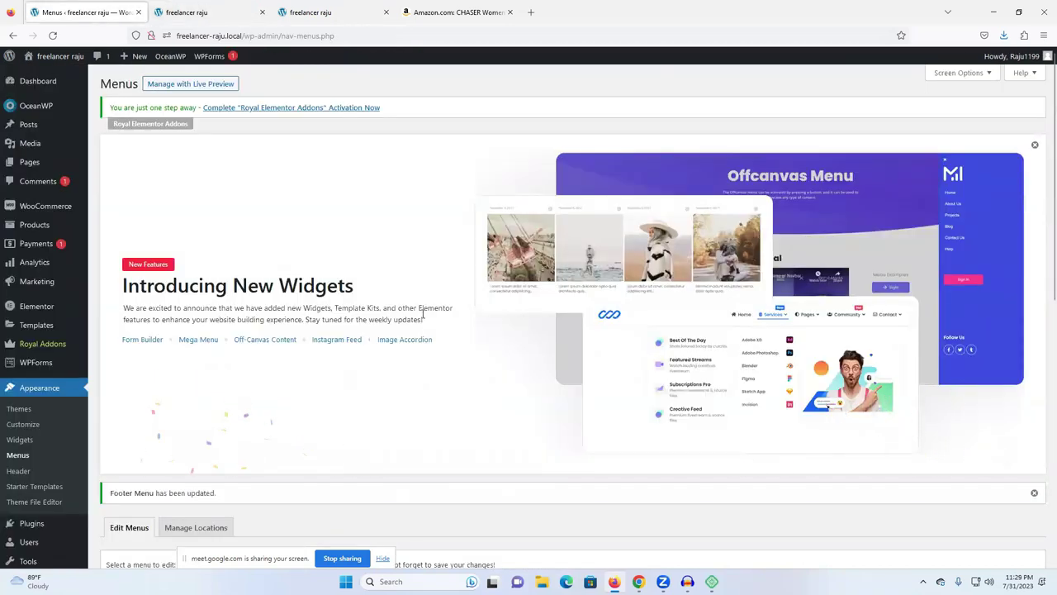
mouse_move(33, 151)
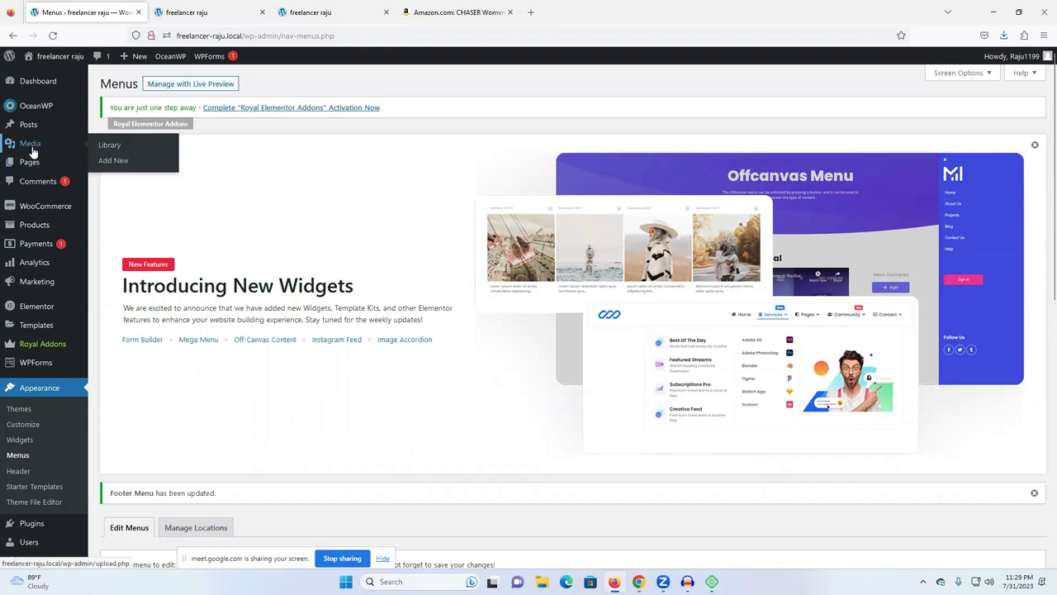
mouse_move(31, 171)
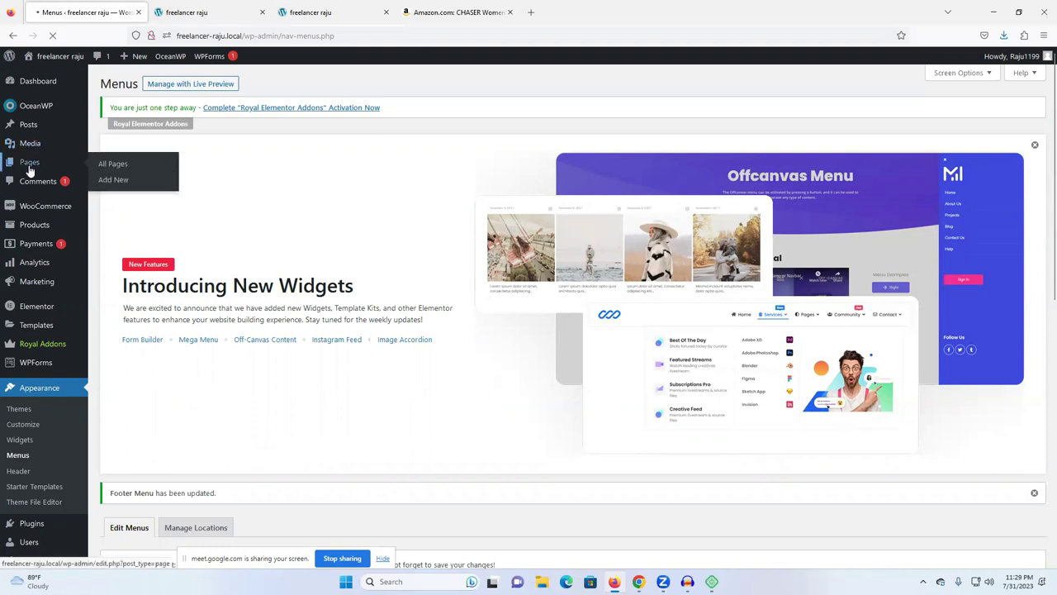
scroll(389, 299, down, 4)
scroll(280, 273, up, 3)
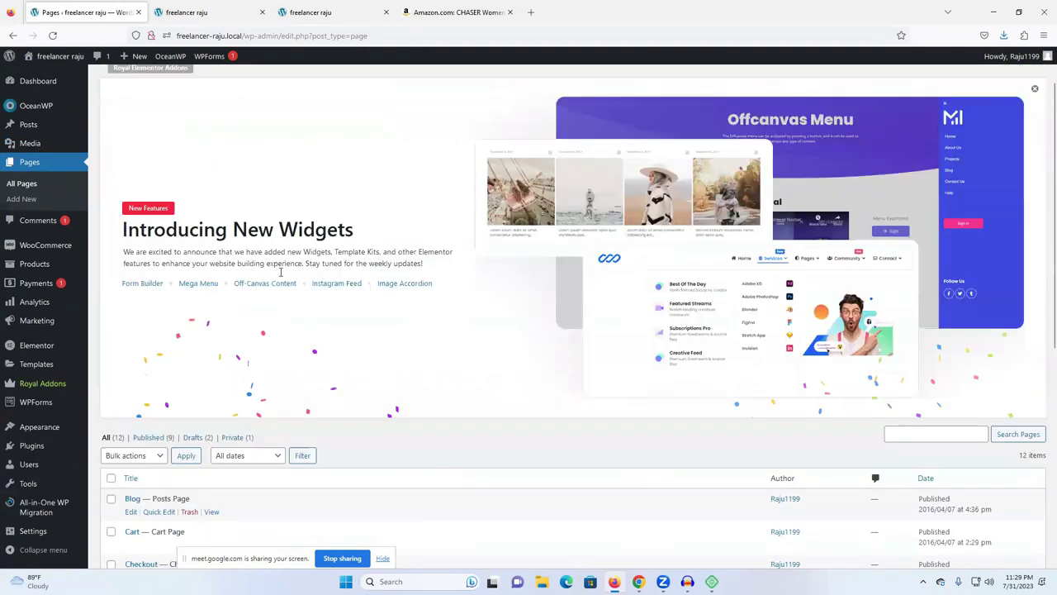
scroll(281, 272, up, 1)
click(146, 86)
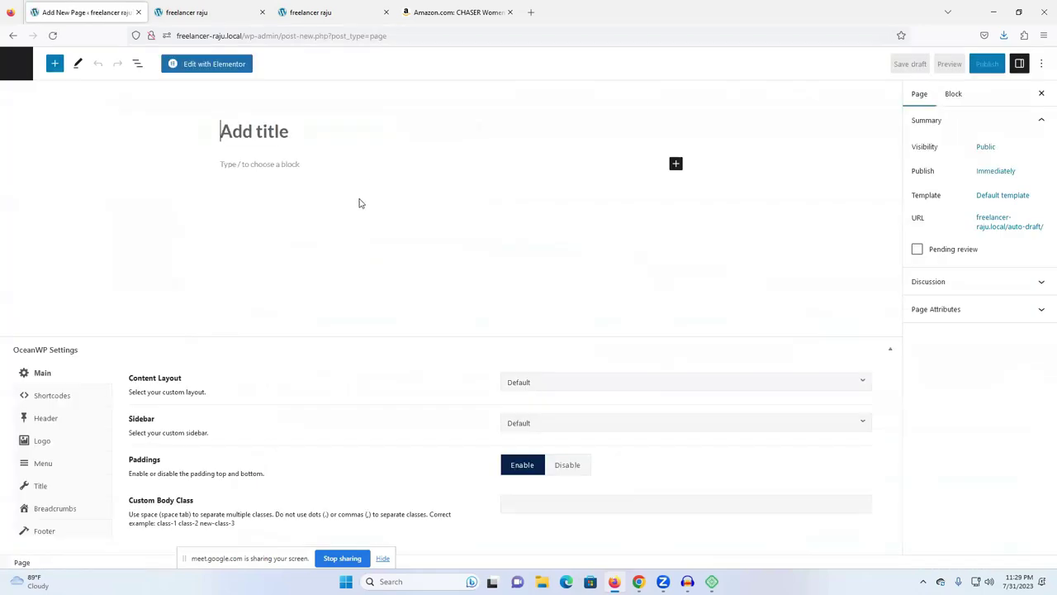
click(249, 130)
text(raju)
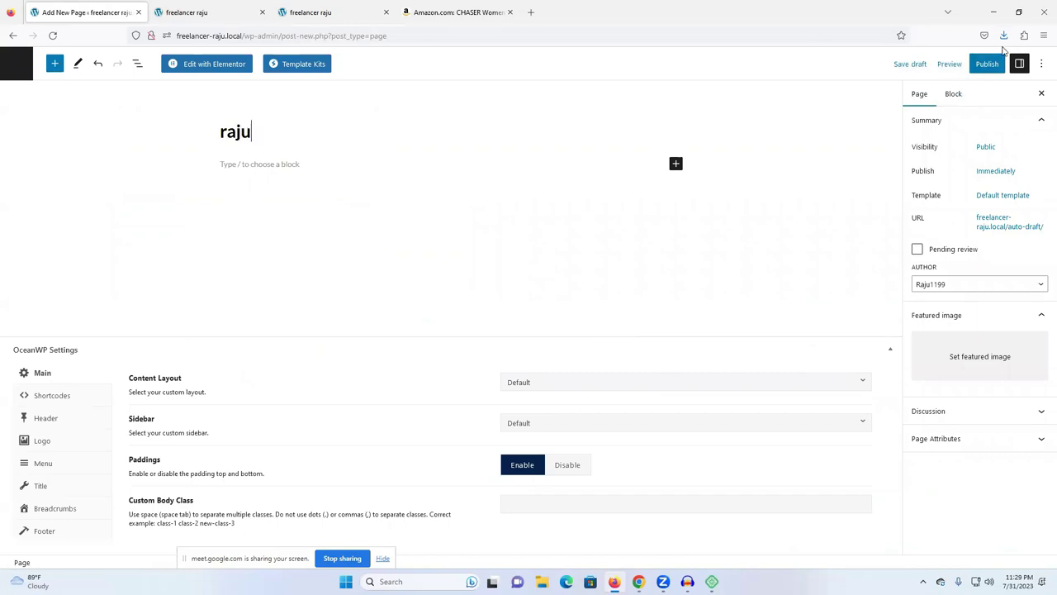
click(983, 70)
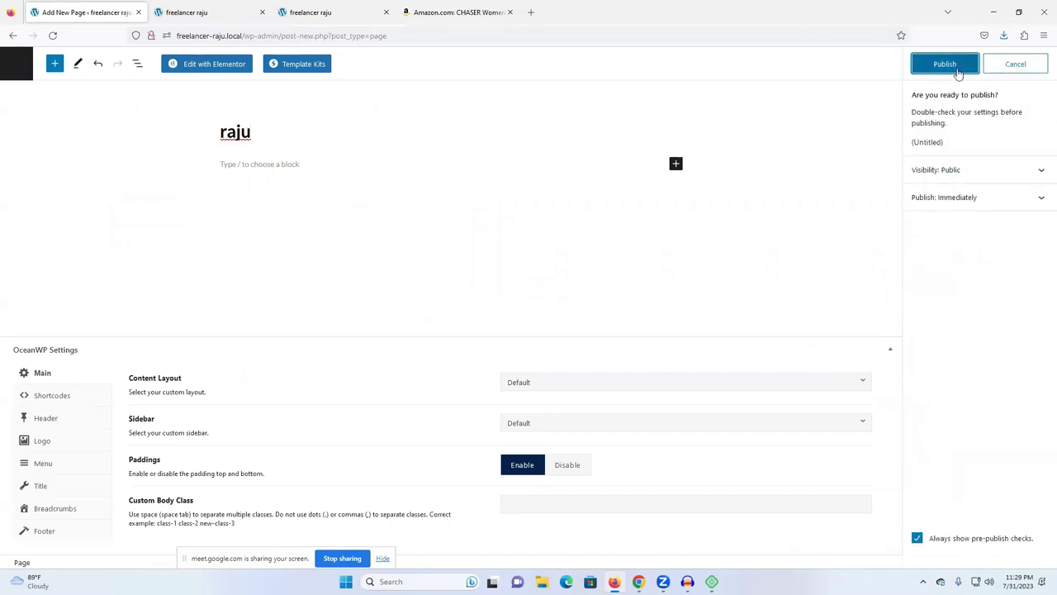
click(958, 73)
Open the menu editor and add the newly published page to the end of the Footer Menu.
click(12, 35)
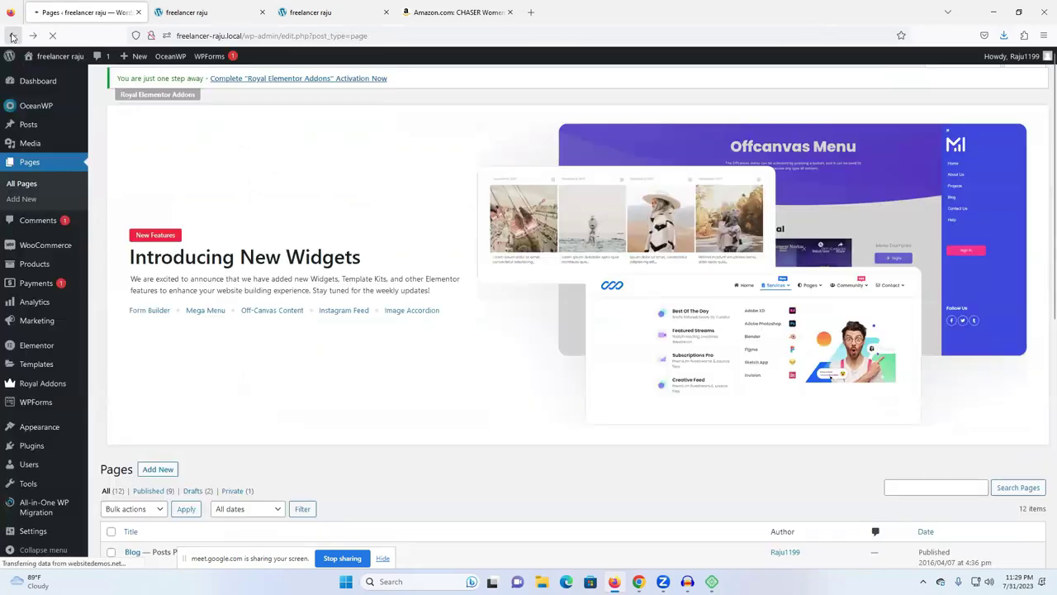
mouse_move(35, 438)
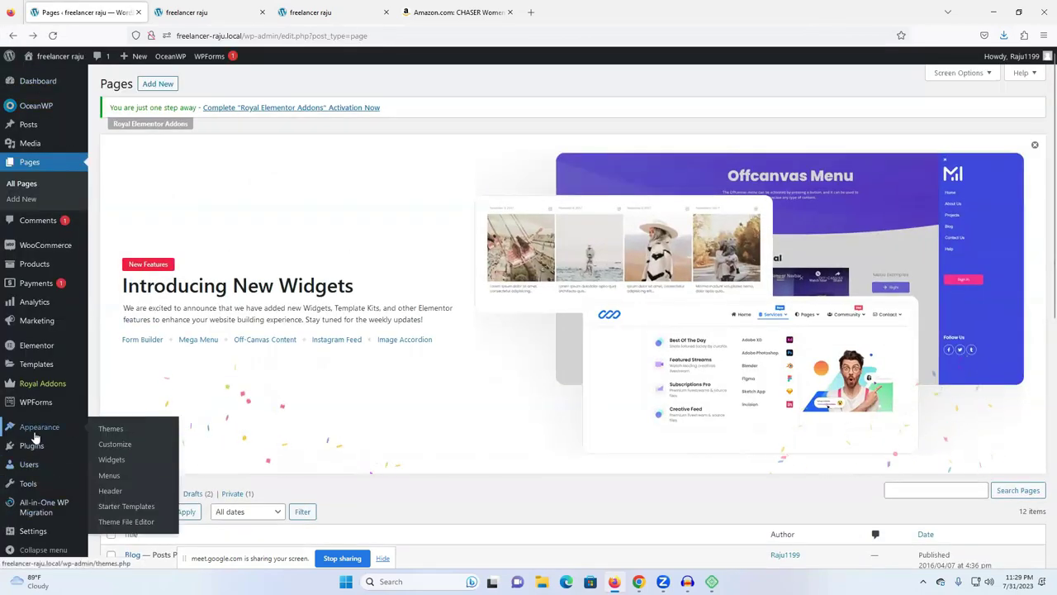
click(109, 476)
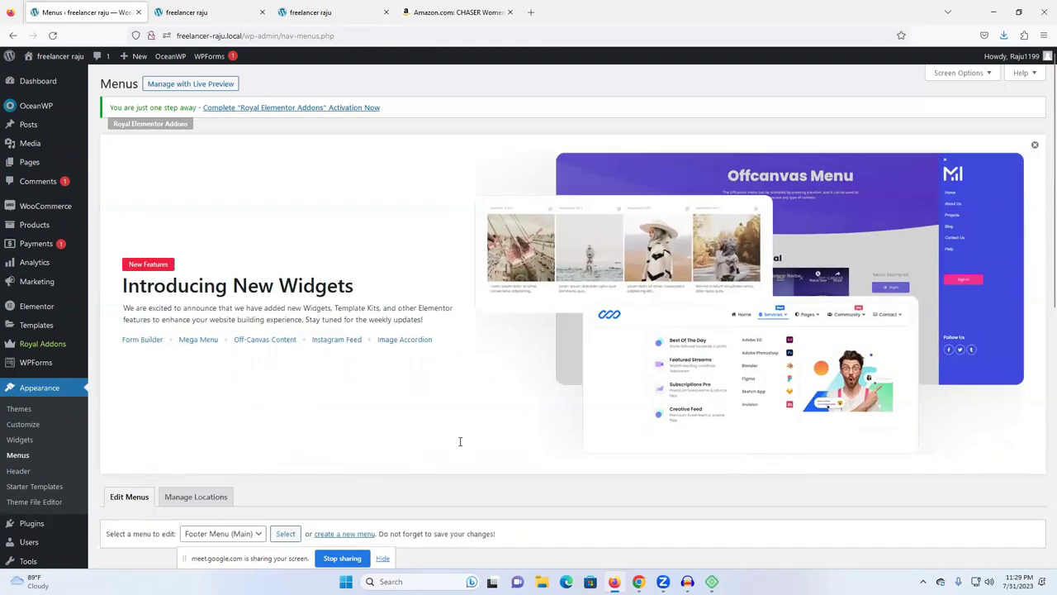
scroll(330, 331, down, 5)
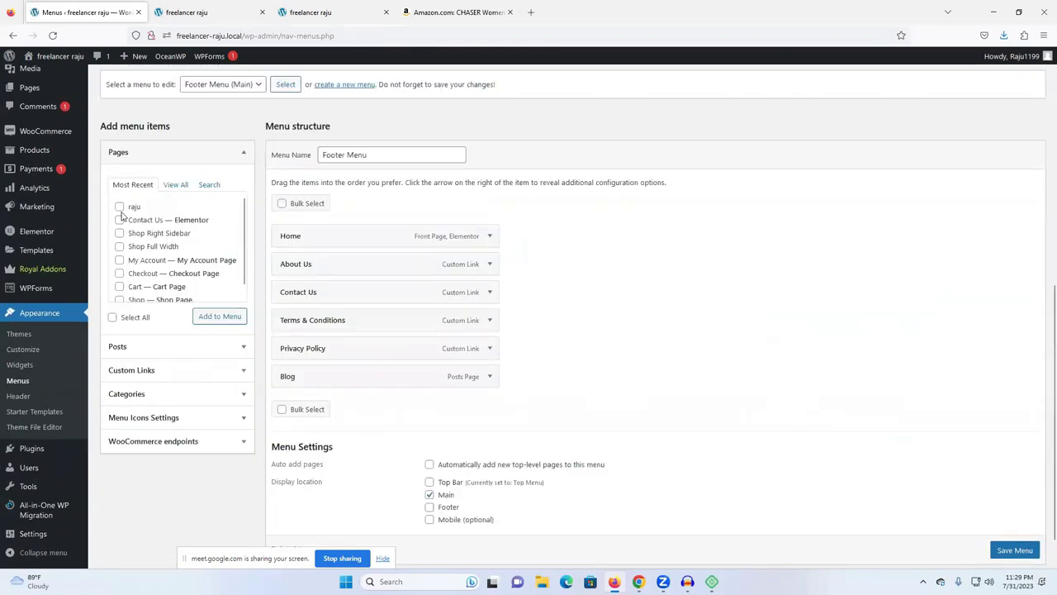
click(211, 319)
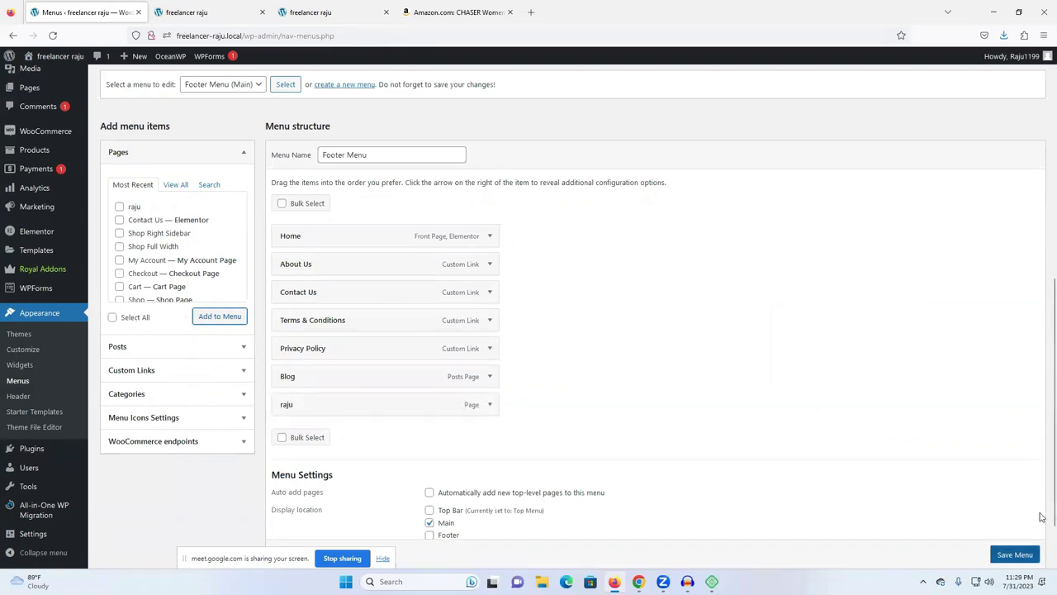
Reload the store's home page to check its header links and save the Footer Menu with the new page item.
click(208, 10)
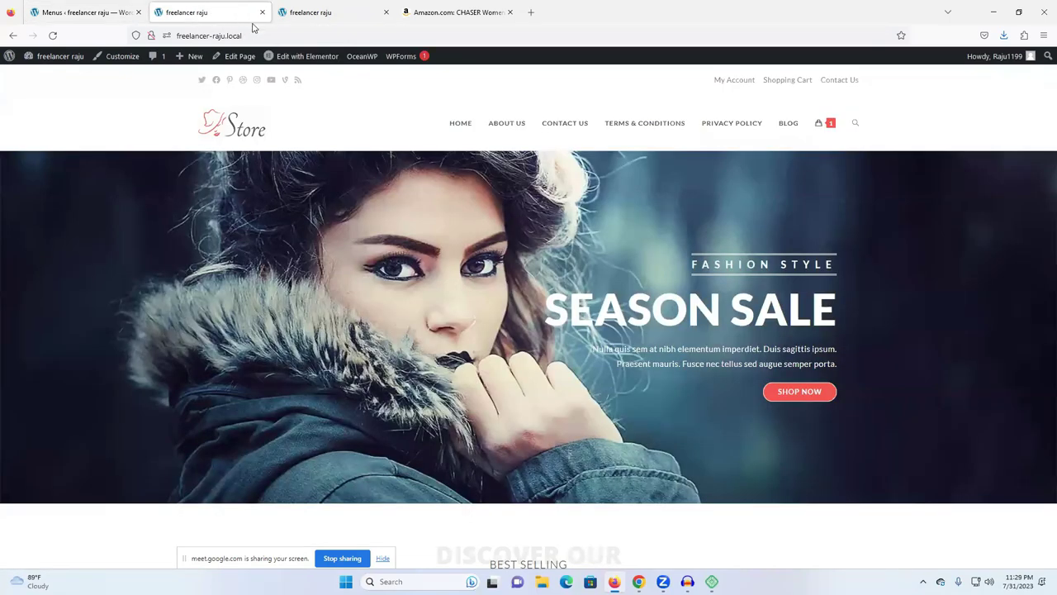
click(52, 34)
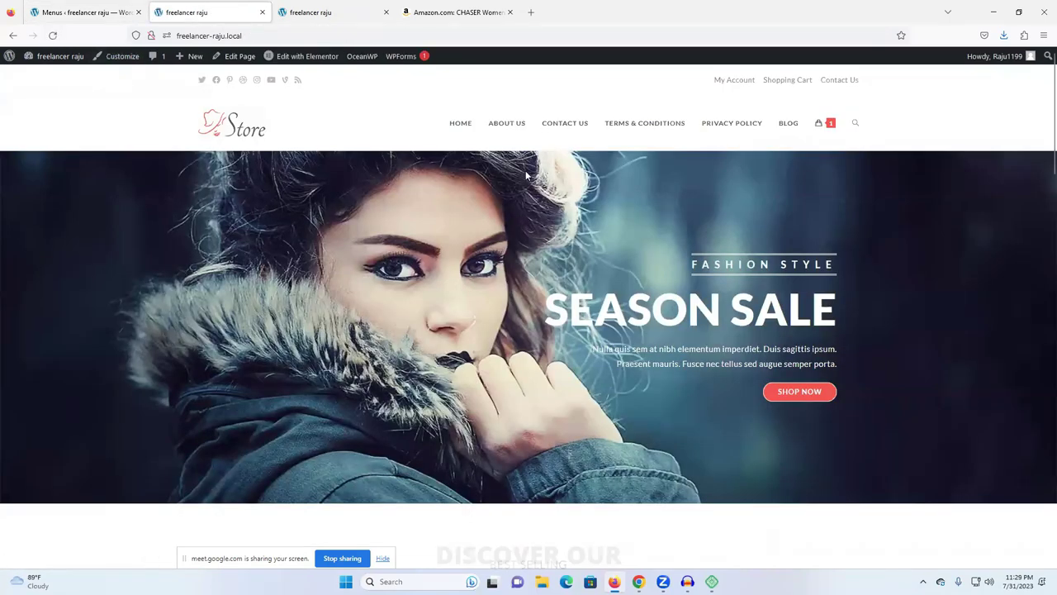
click(100, 19)
scroll(1015, 566, down, 1)
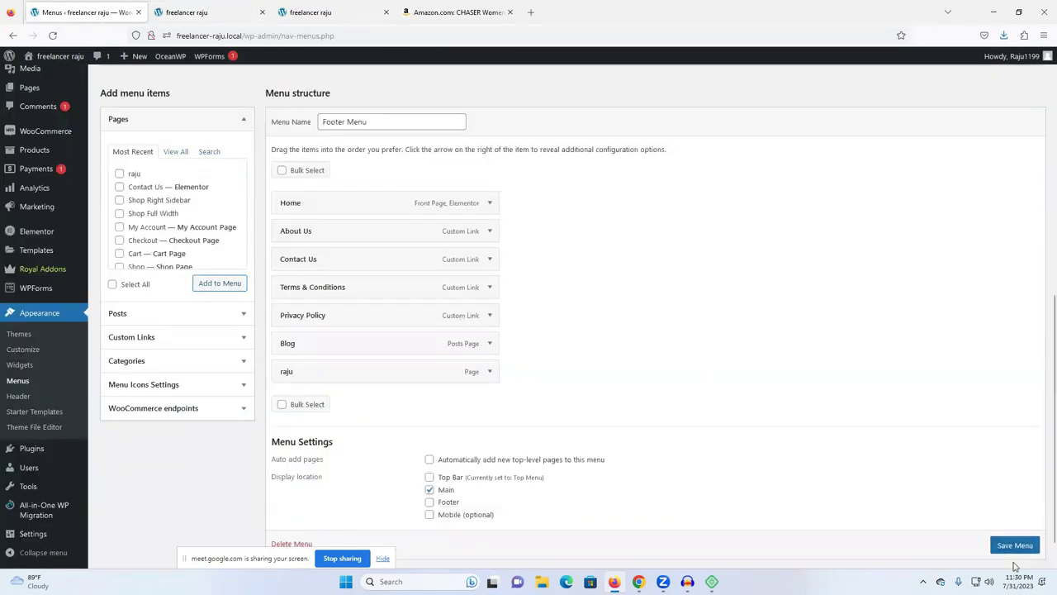
scroll(1015, 566, down, 1)
click(1015, 522)
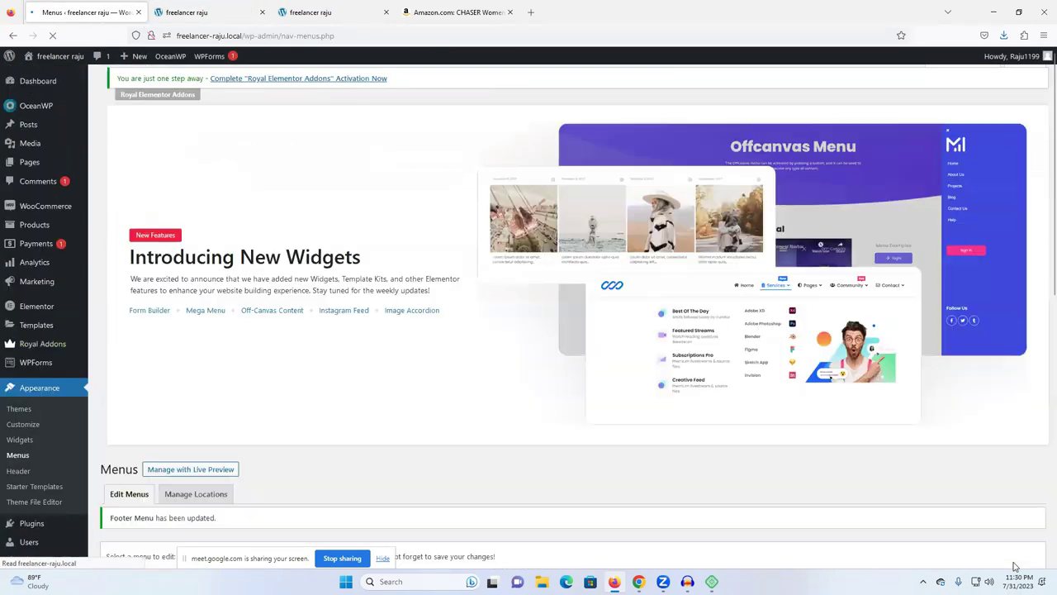
Reload the store's home page, open the new page from the header navigation and look over its layout.
click(186, 13)
click(52, 35)
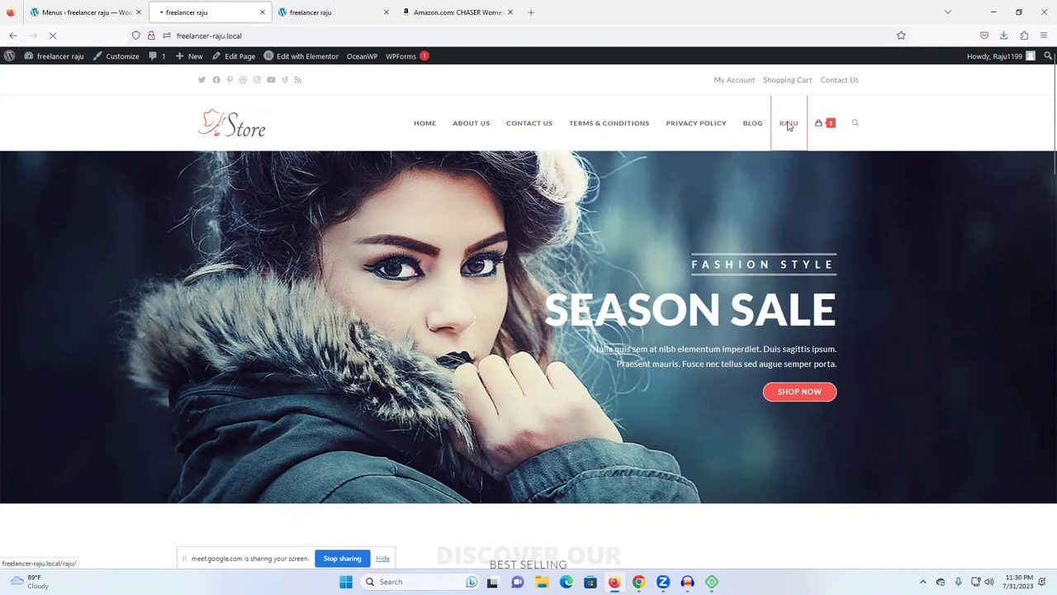
scroll(361, 314, down, 3)
scroll(741, 341, up, 3)
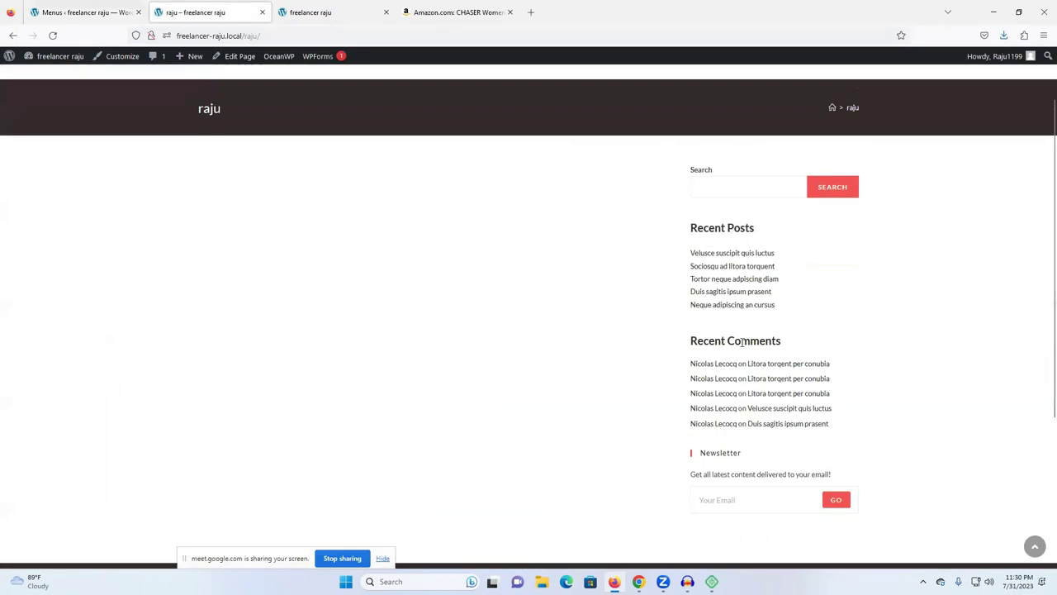
scroll(742, 341, up, 1)
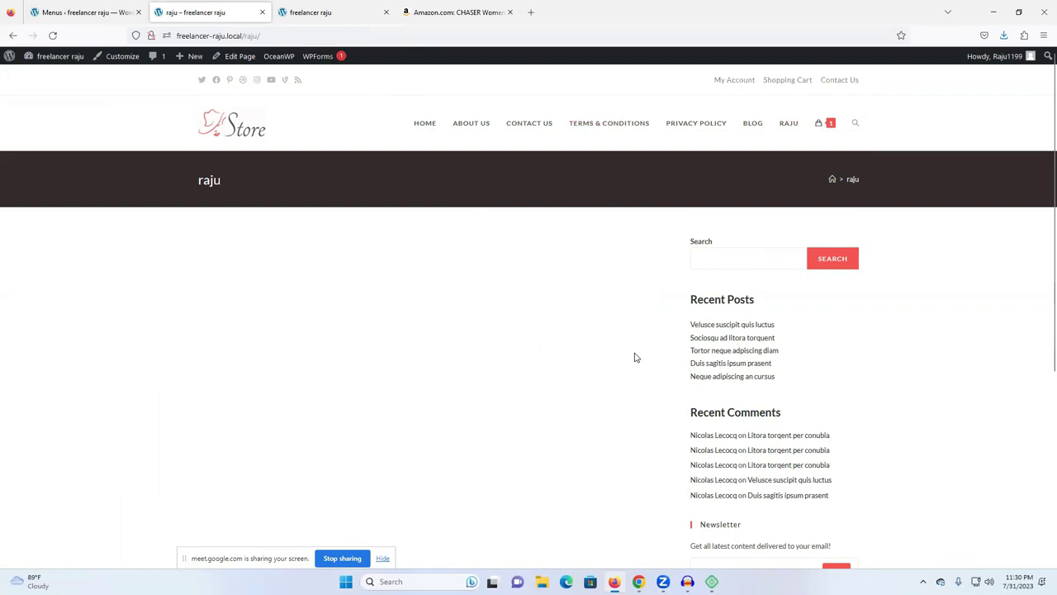
click(77, 18)
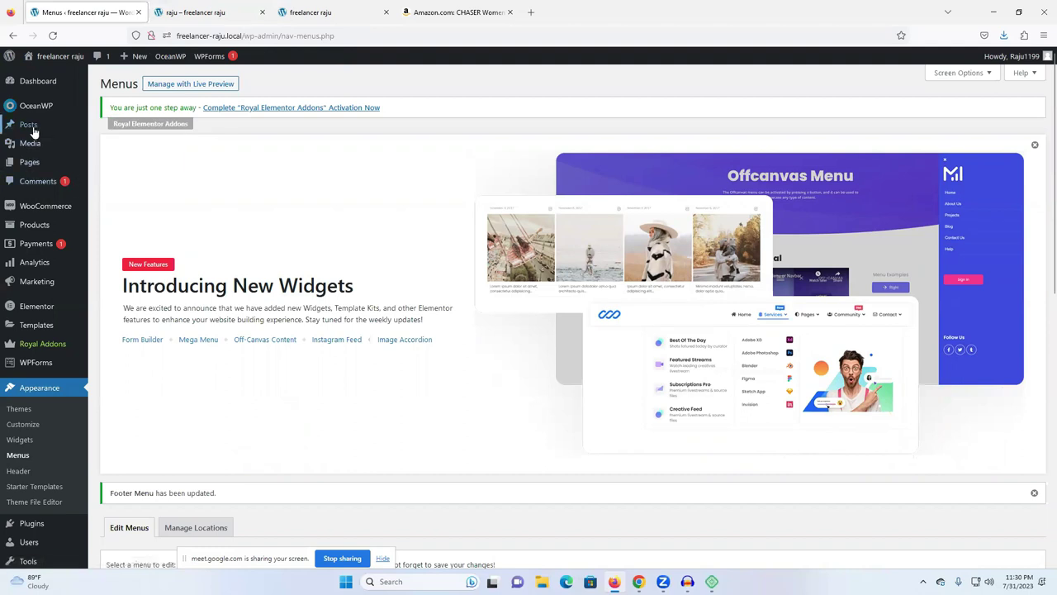
mouse_move(35, 171)
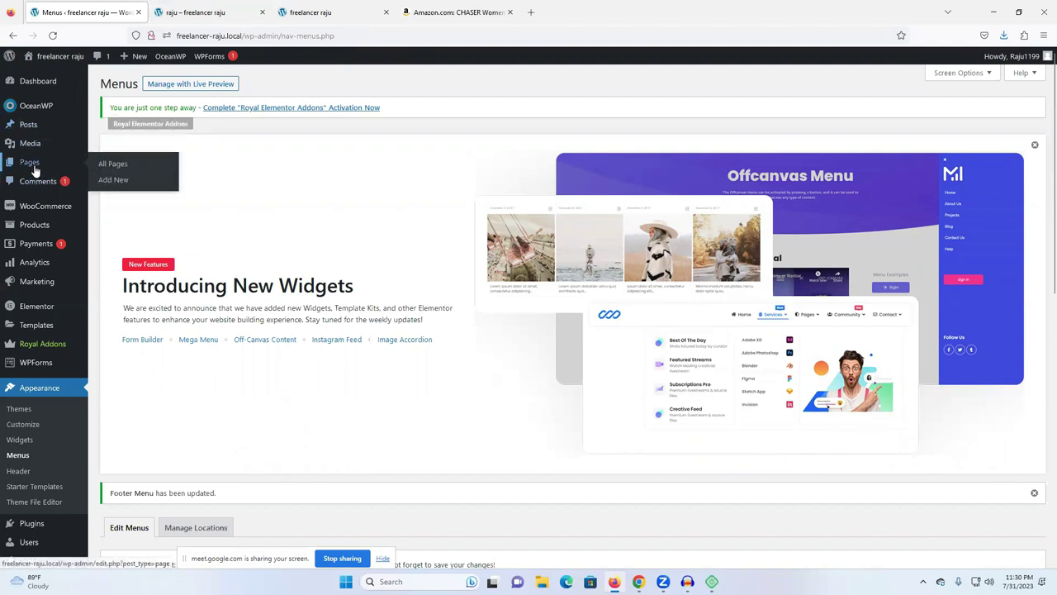
click(322, 13)
click(206, 13)
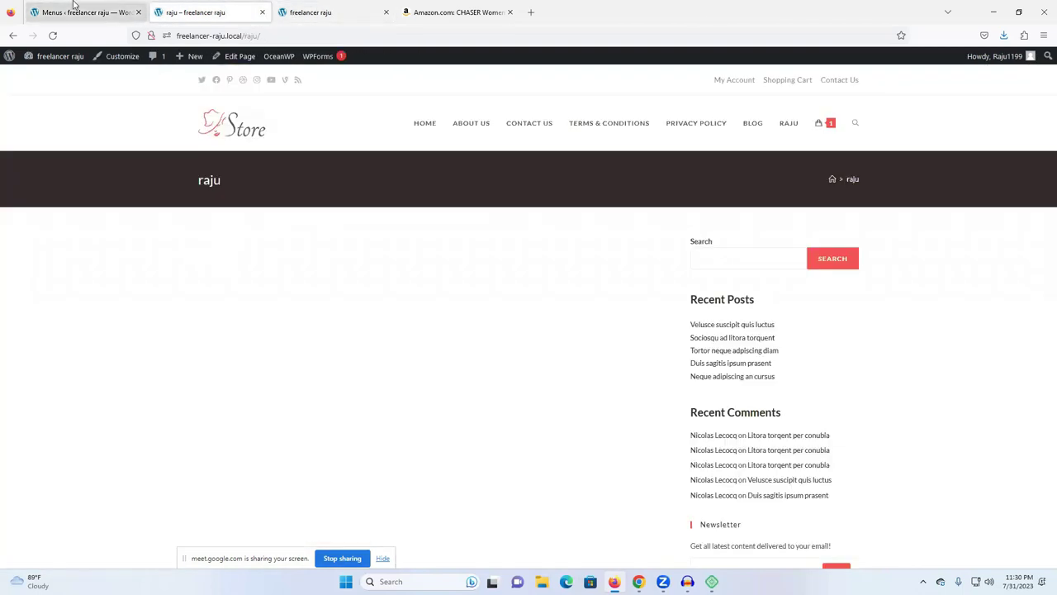
click(73, 6)
click(203, 14)
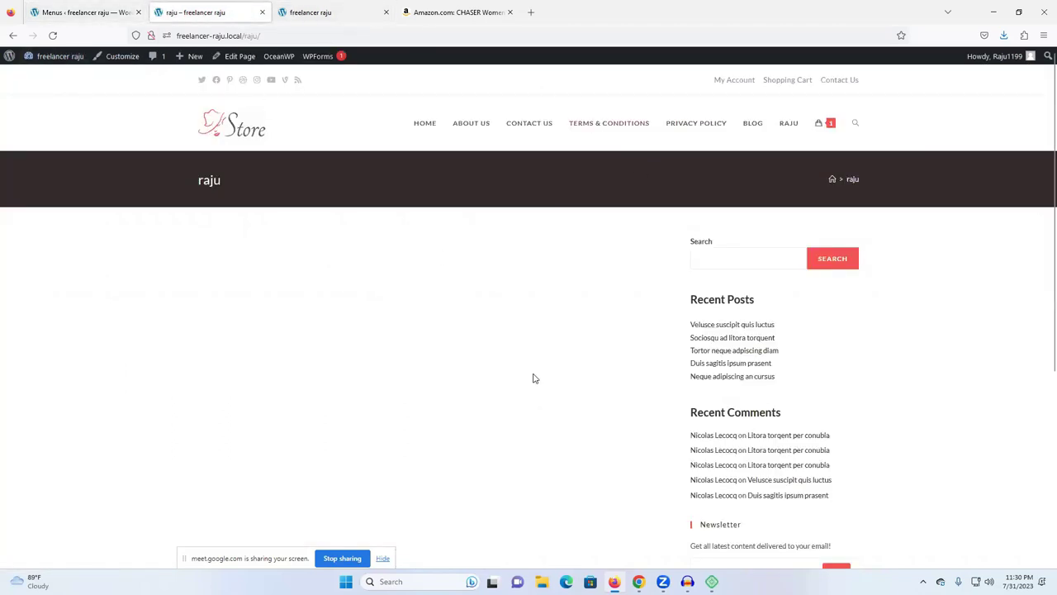
Switch to the Google Meet call in Chrome, dismiss the call-ending notice and glance at the Fiverr product upload gigs.
mouse_move(639, 583)
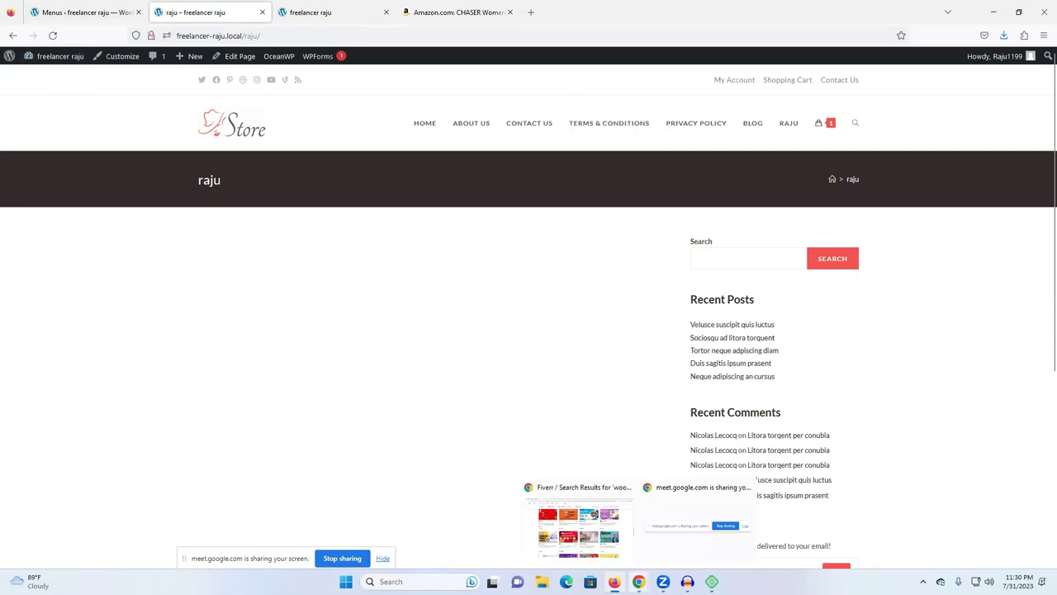
click(616, 561)
click(61, 6)
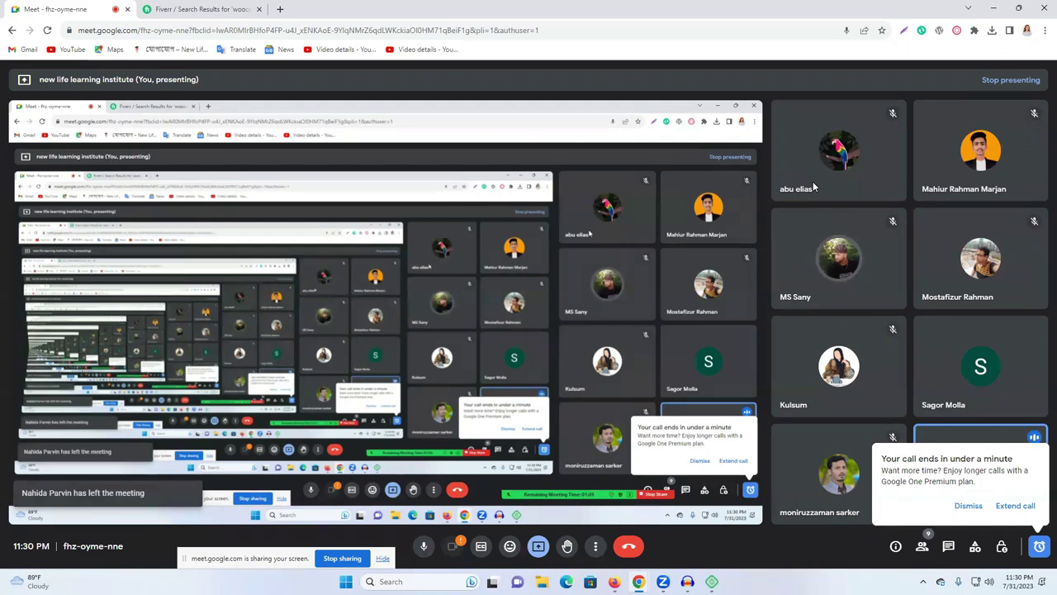
click(967, 506)
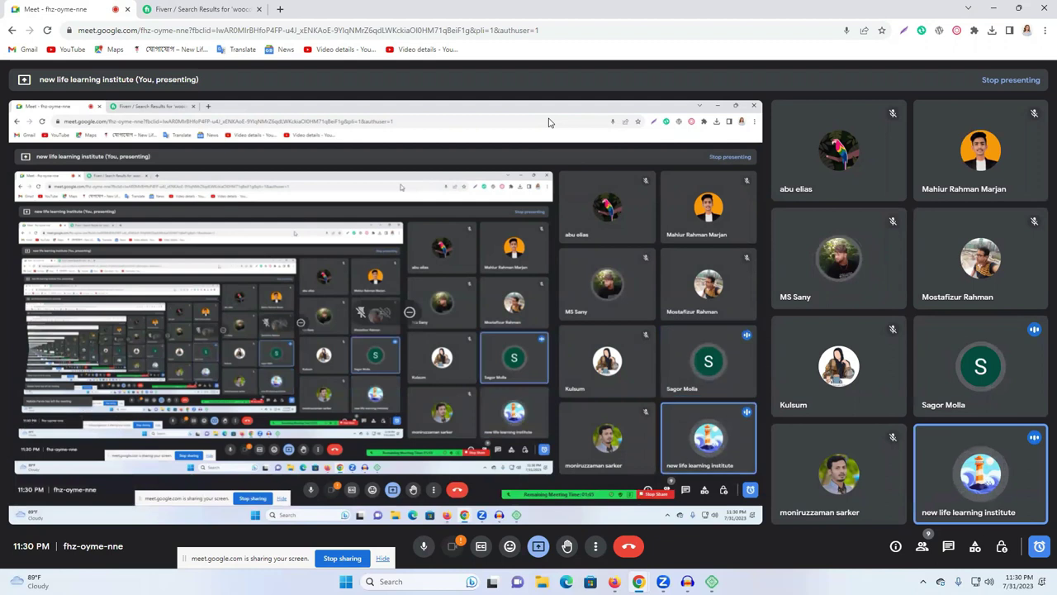
click(210, 4)
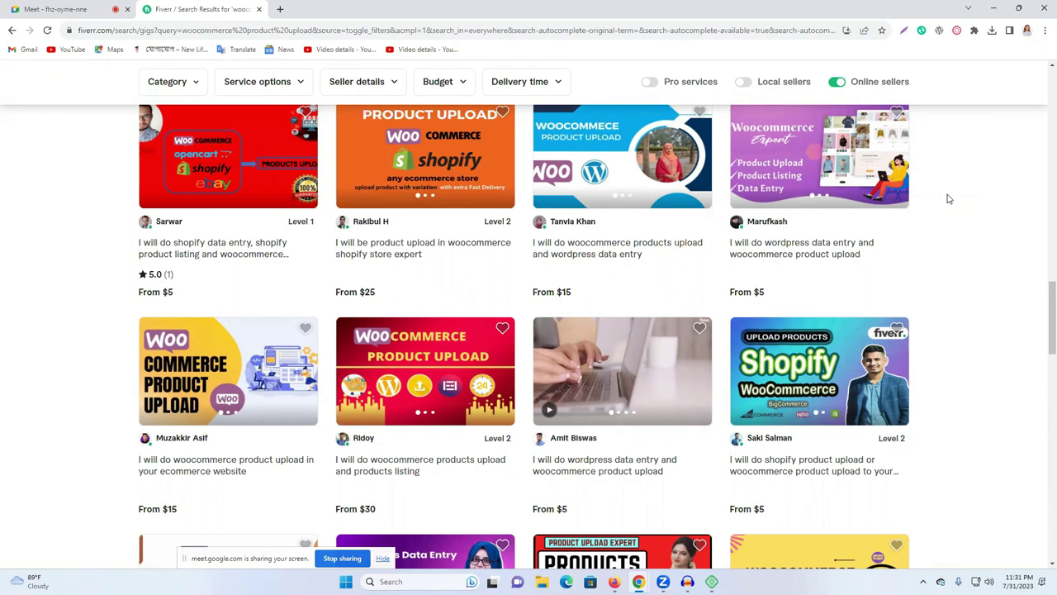
click(96, 10)
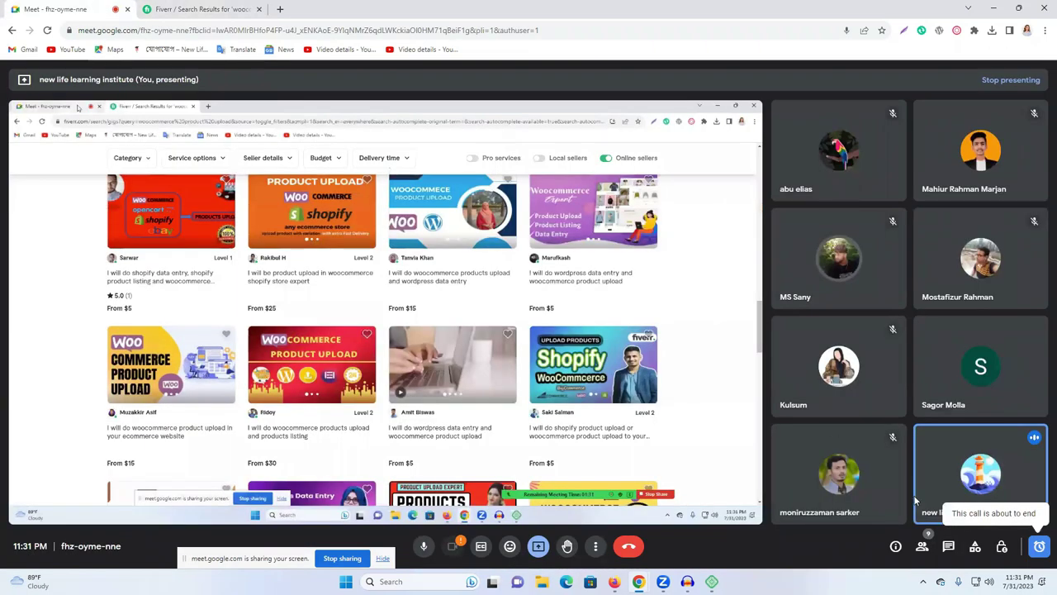